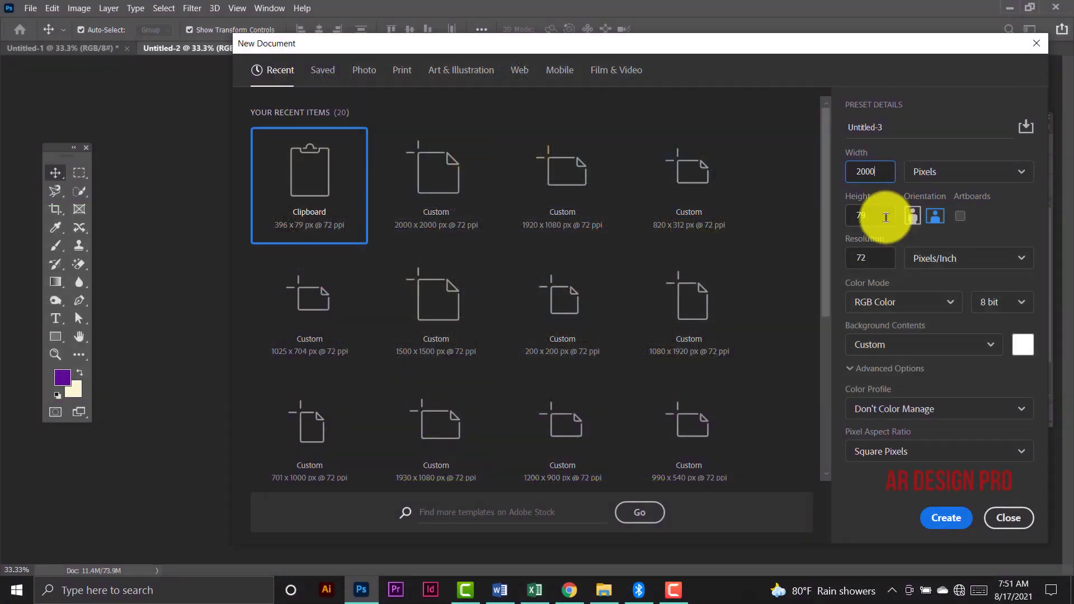
# Create a blank 2000 × 2000 px document at 72 ppi.
pyautogui.moveTo(886, 217); pyautogui.dragTo(841, 222)
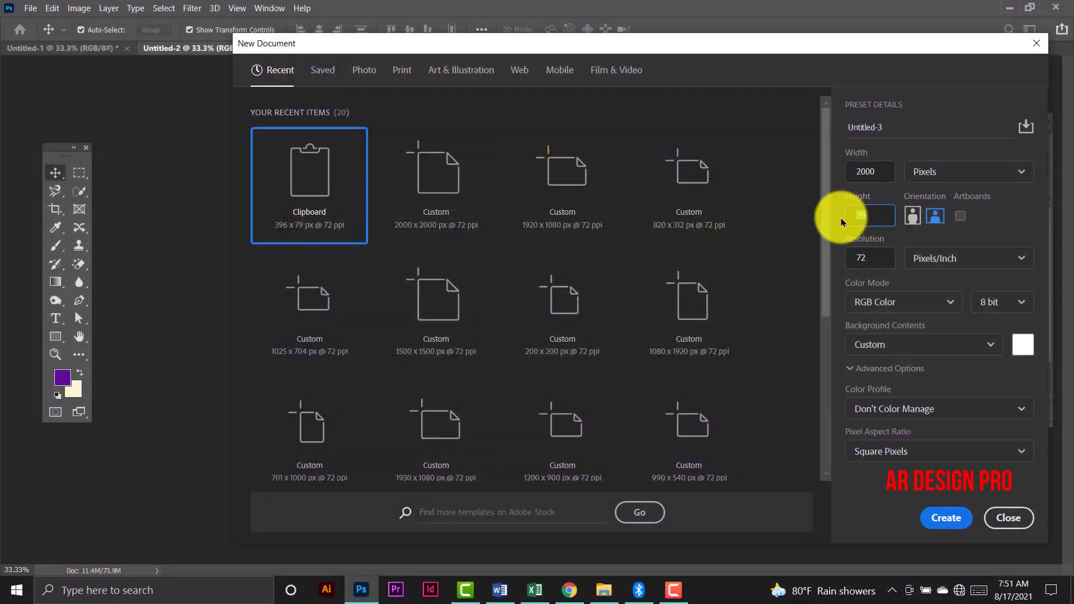
pyautogui.write('000')
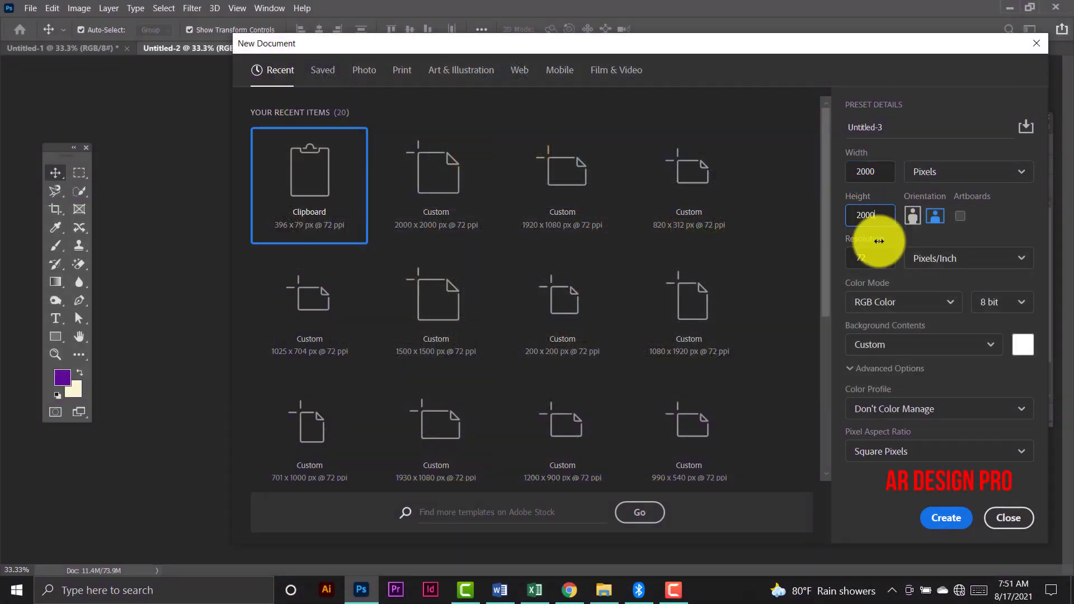
pyautogui.moveTo(880, 254); pyautogui.dragTo(851, 255)
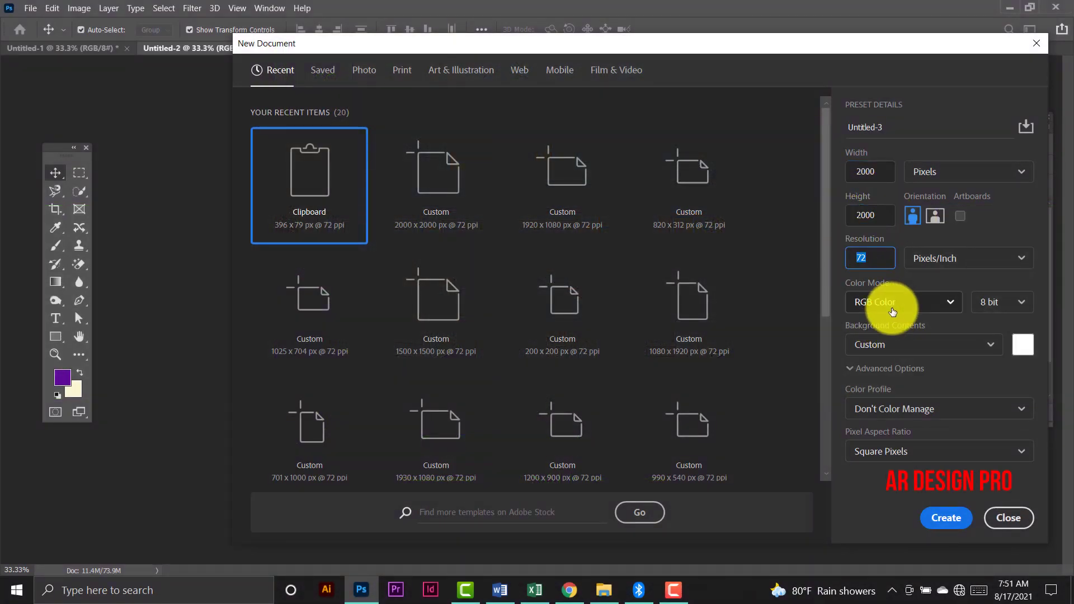
pyautogui.click(943, 519)
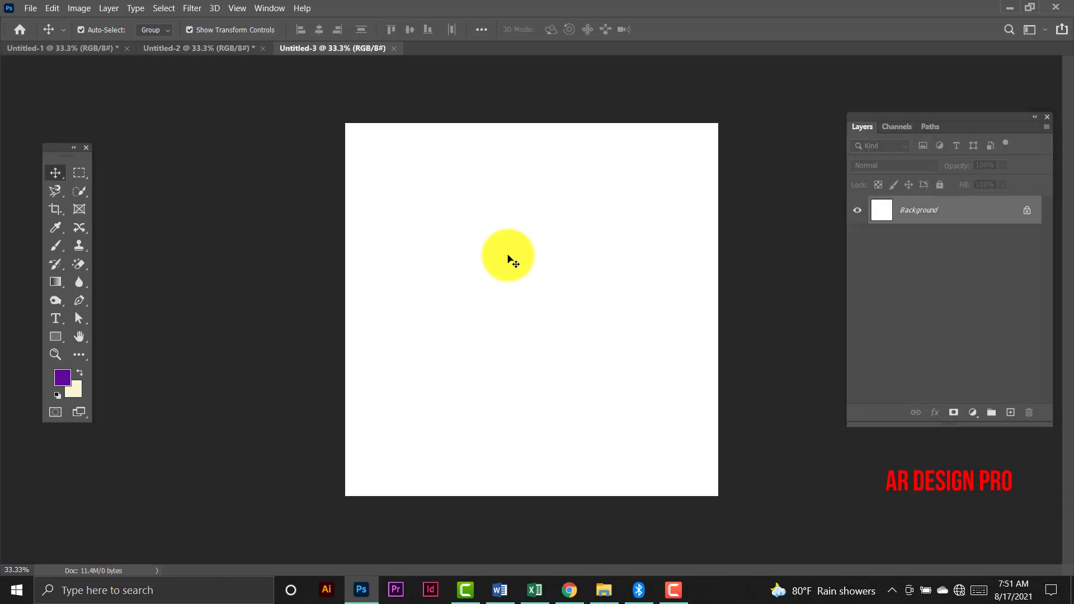
# Unlock the Background layer and draw a purple rectangle across the canvas.
pyautogui.click(1028, 214)
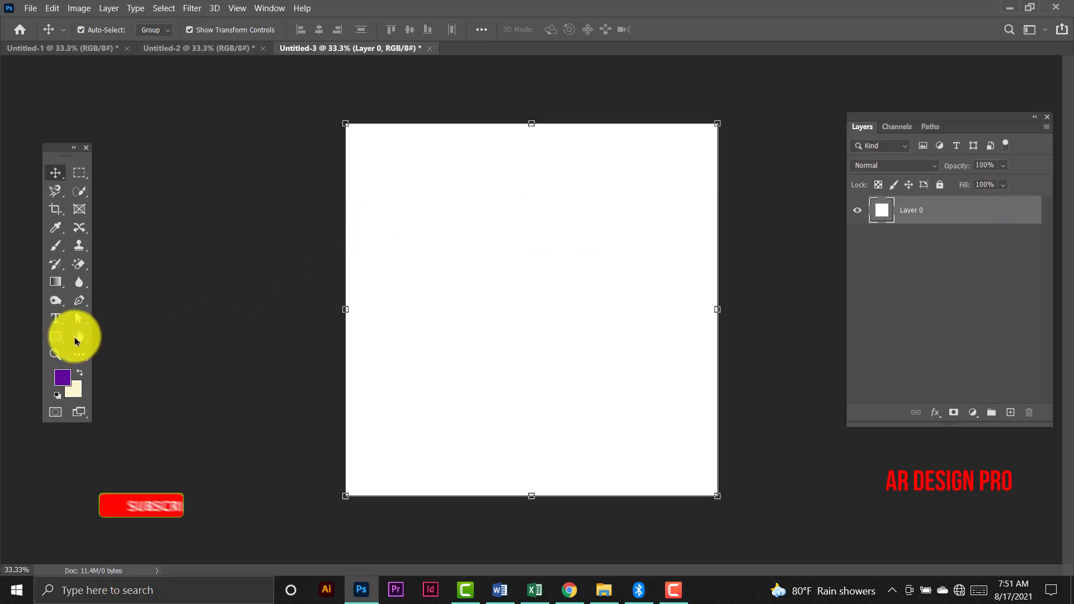
pyautogui.rightClick(56, 336)
pyautogui.click(109, 331)
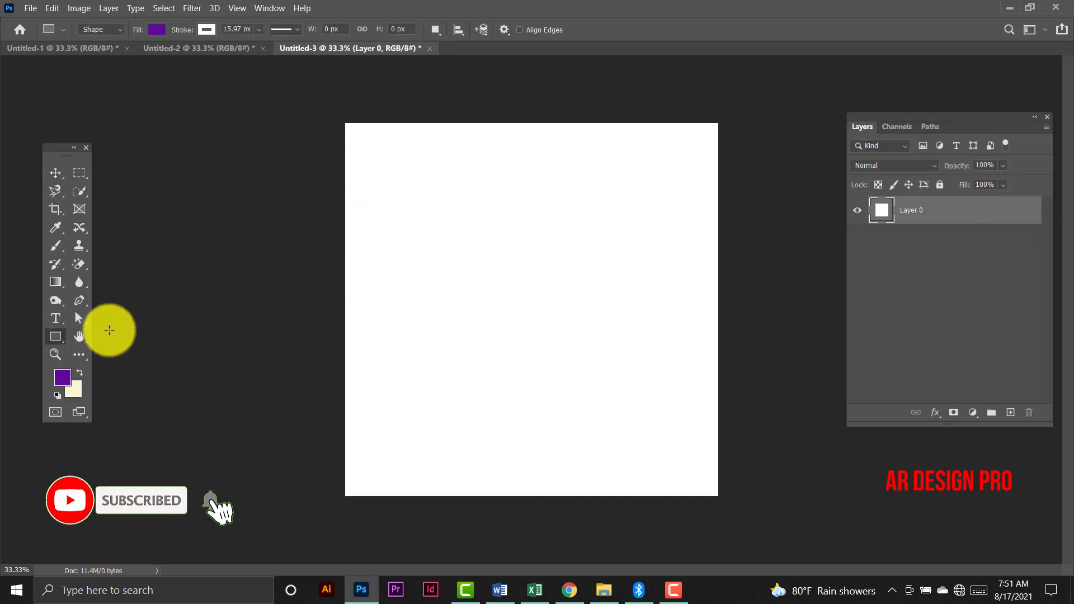
pyautogui.moveTo(343, 117); pyautogui.dragTo(720, 506)
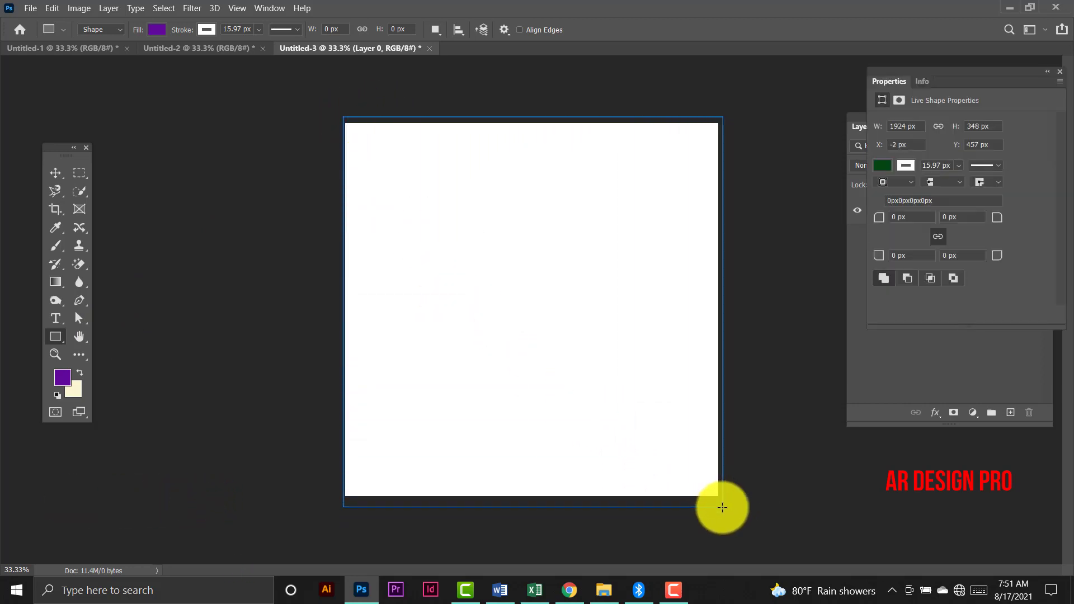
pyautogui.click(1060, 71)
# Free-transform the rectangle so its edges match the canvas exactly.
pyautogui.click(55, 173)
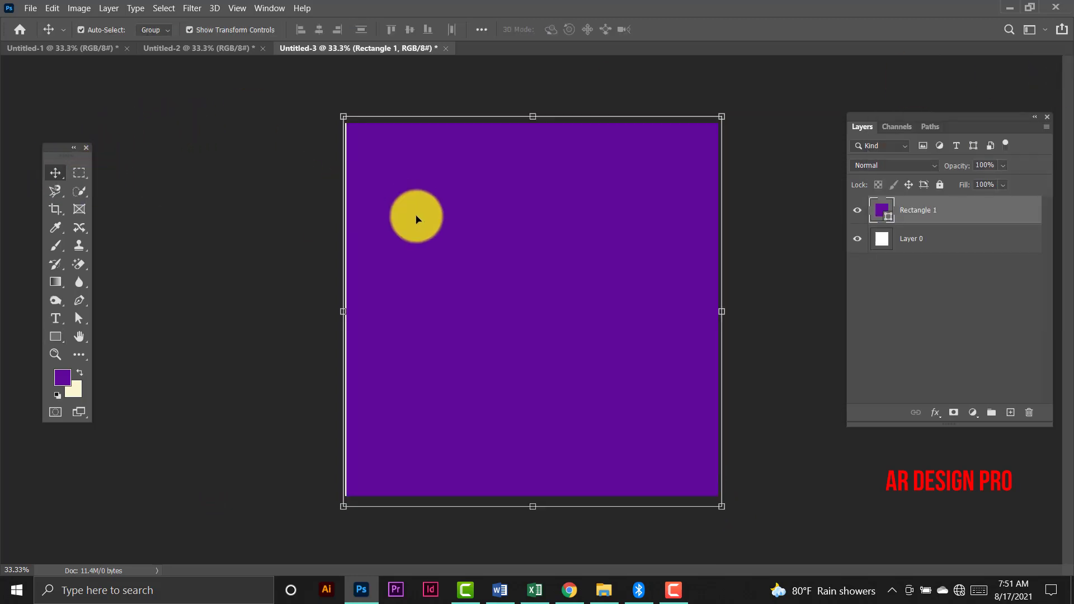
pyautogui.hotkey('ctrl', 't')
pyautogui.moveTo(532, 116); pyautogui.dragTo(532, 128)
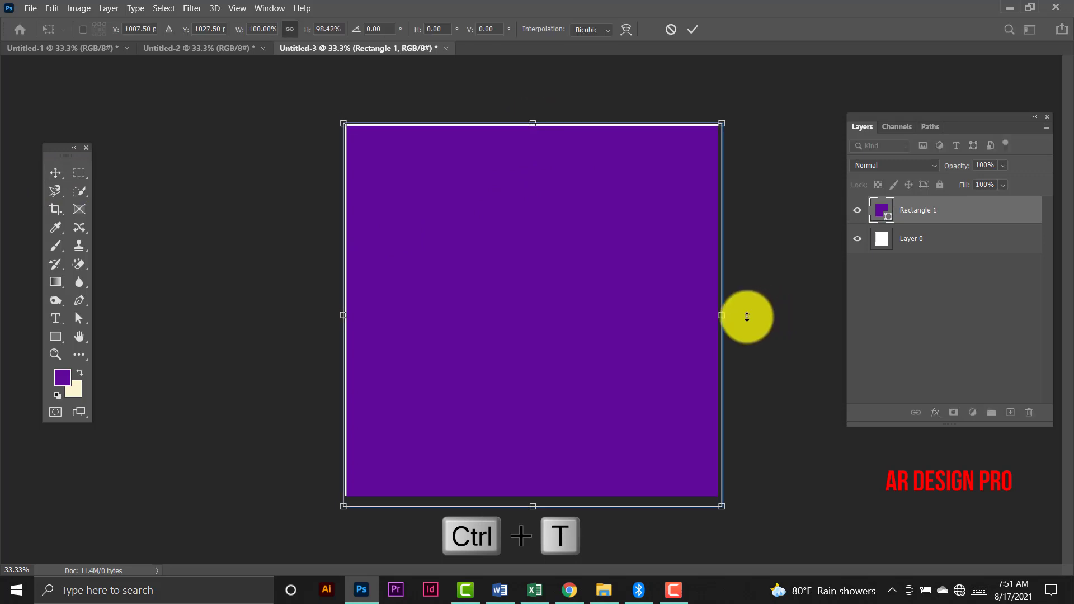
pyautogui.moveTo(725, 314); pyautogui.dragTo(722, 314)
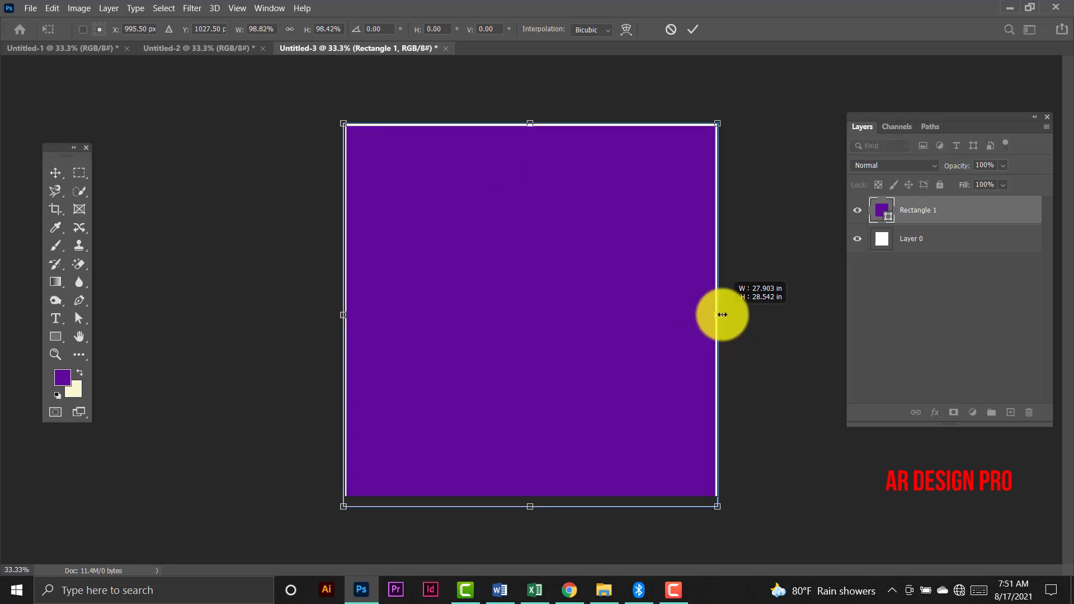
pyautogui.moveTo(538, 505); pyautogui.dragTo(538, 479)
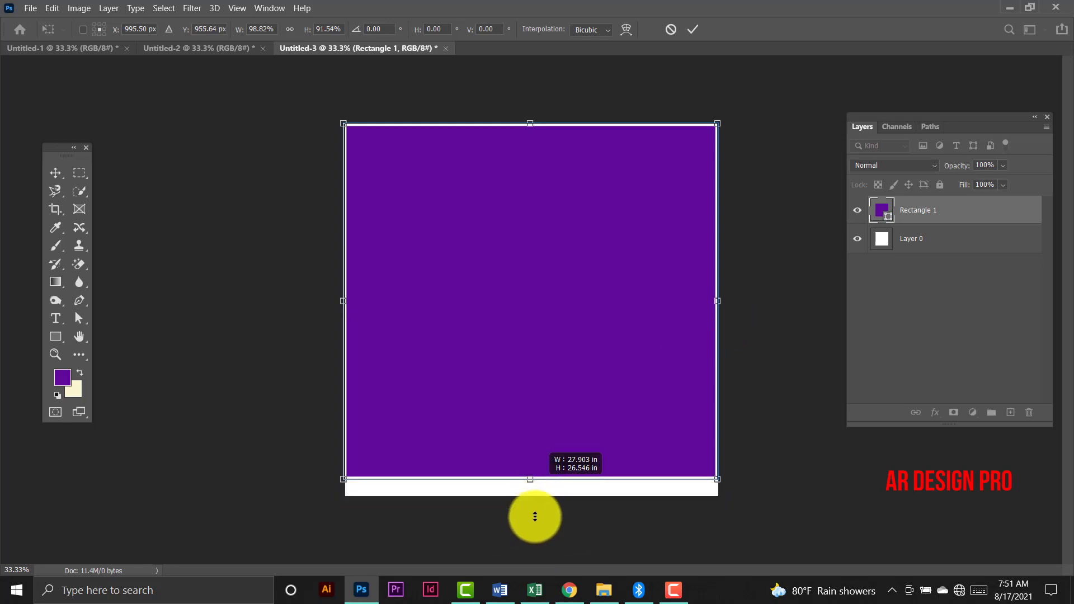
pyautogui.moveTo(535, 517); pyautogui.dragTo(534, 500)
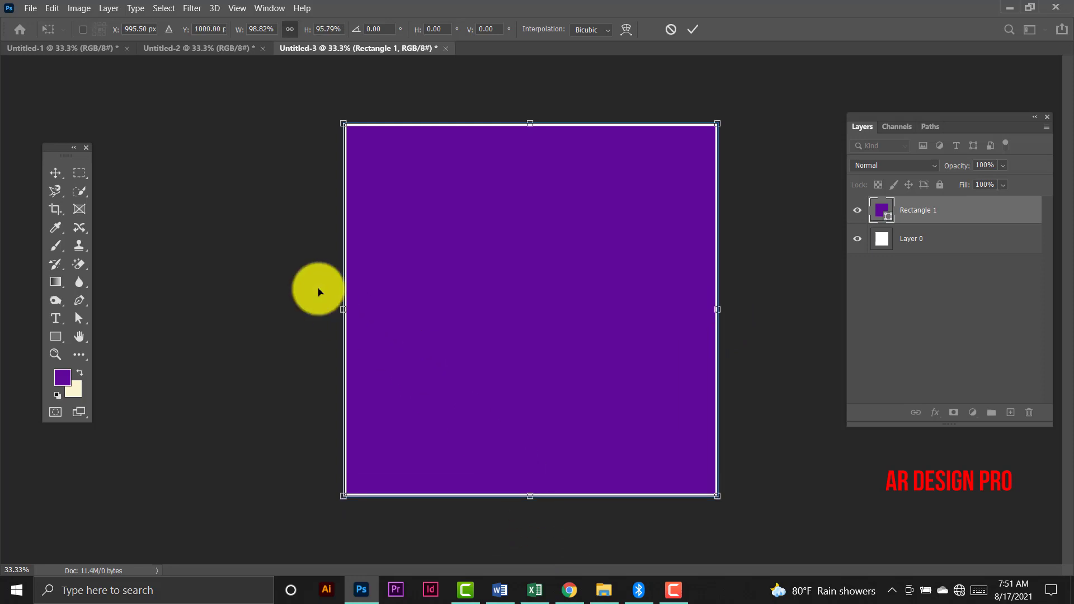
pyautogui.moveTo(343, 313); pyautogui.dragTo(346, 321)
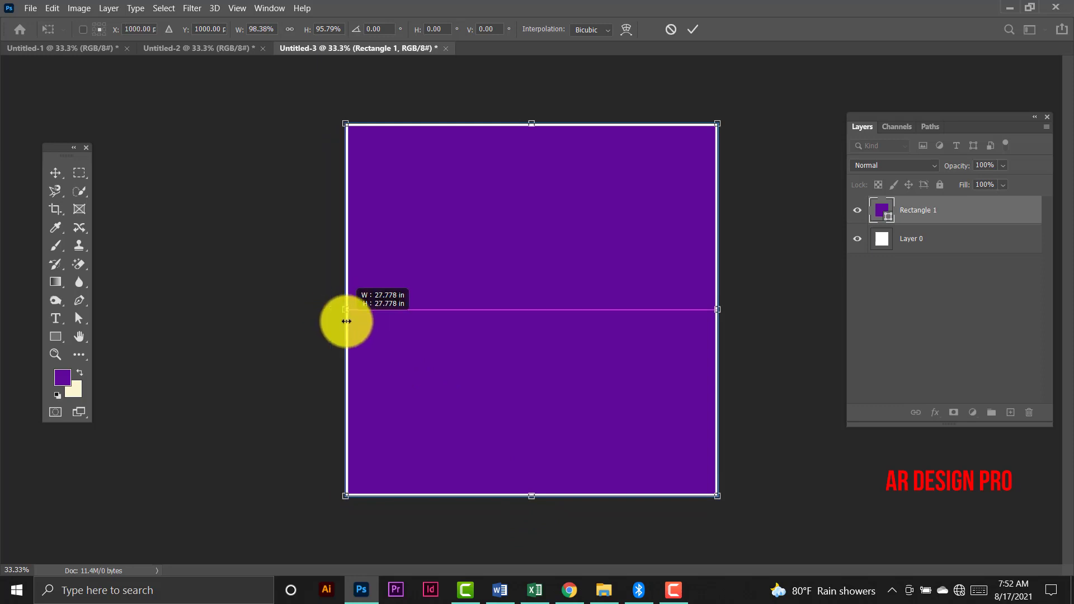
pyautogui.click(56, 337)
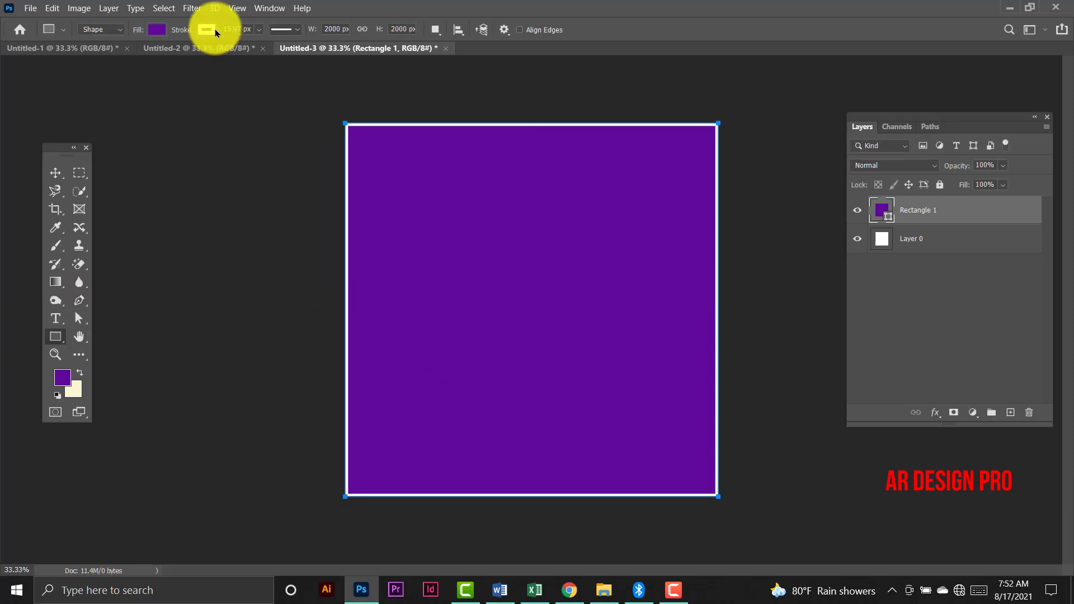
# Set the rectangle's stroke to No Color.
pyautogui.click(208, 30)
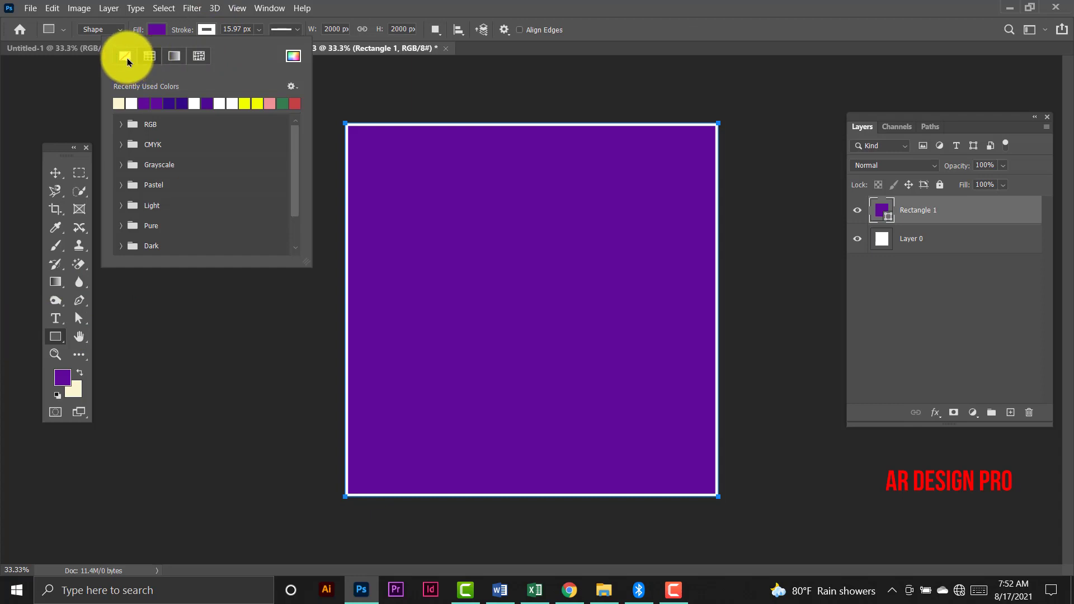
pyautogui.click(128, 59)
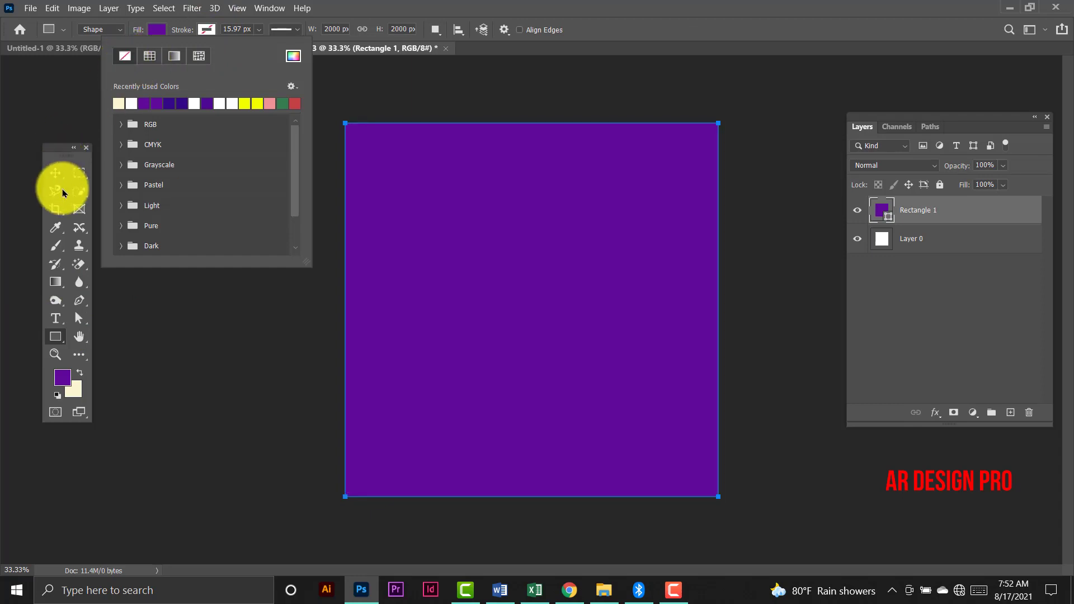
pyautogui.click(56, 172)
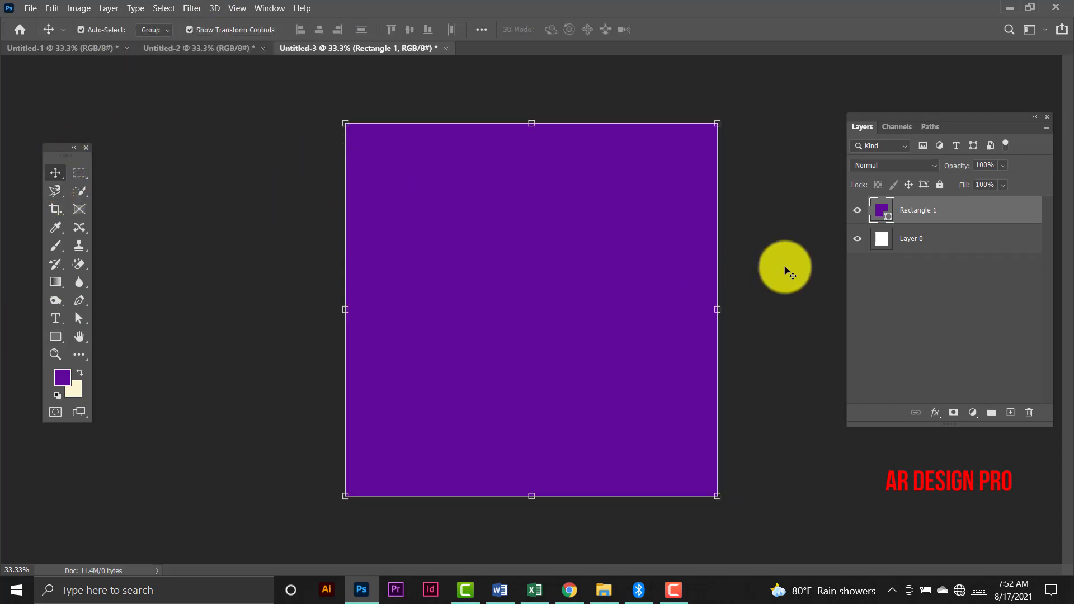
# Group Layer 0 and Rectangle 1 into a group named Background.
pyautogui.click(783, 269)
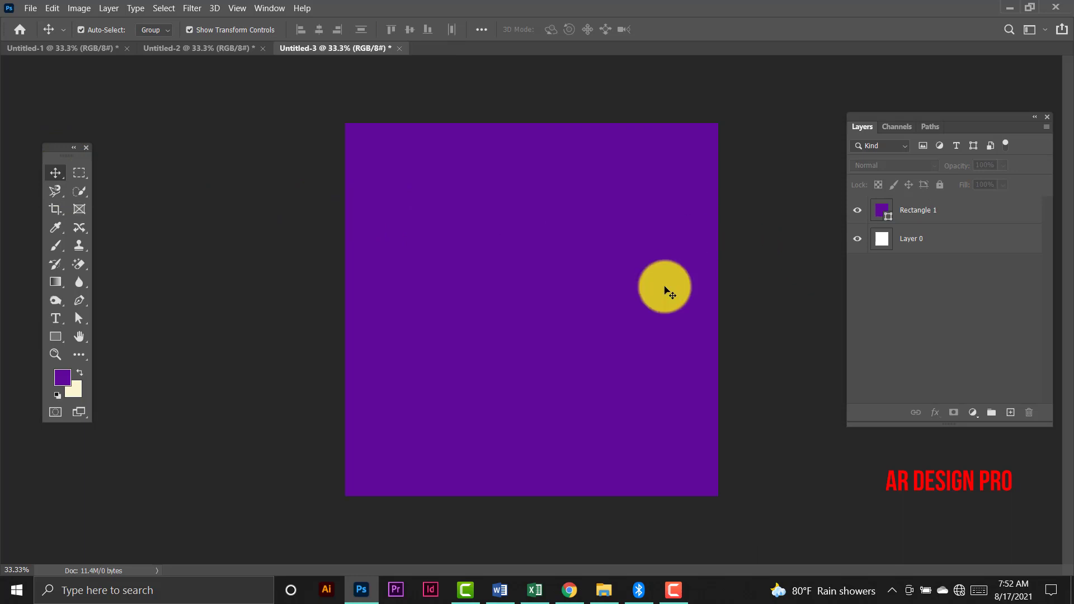
pyautogui.click(957, 248)
pyautogui.keyDown('shift'); pyautogui.click(952, 215); pyautogui.keyUp('shift')
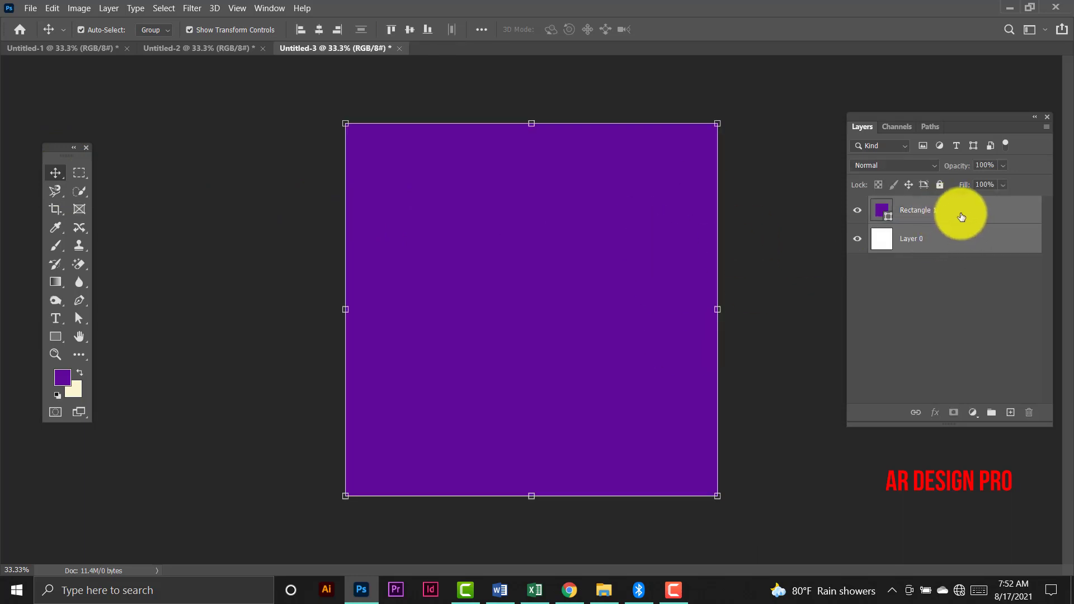
pyautogui.hotkey('ctrl', 'g')
pyautogui.write('Background')
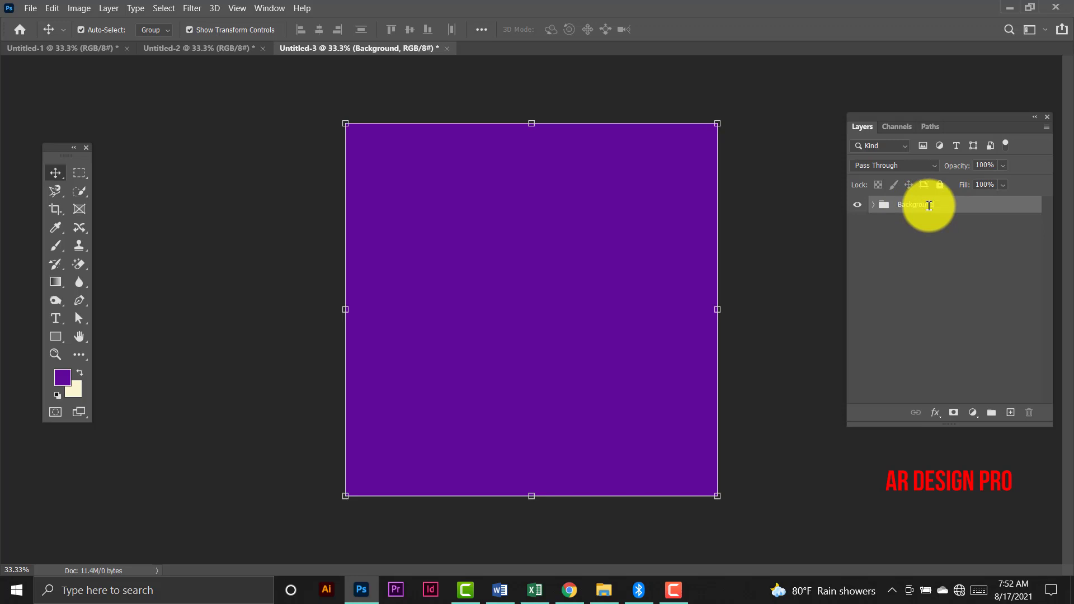
pyautogui.click(874, 205)
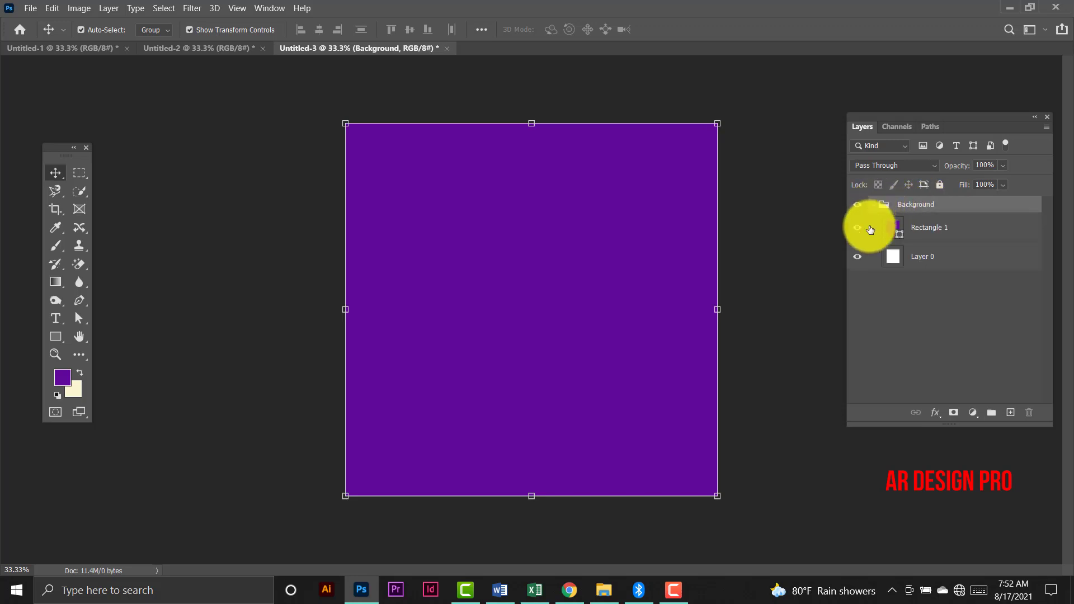
# Fill Rectangle 1 white (#ffffff) and lock the Background group.
pyautogui.doubleClick(898, 234)
pyautogui.moveTo(140, 228); pyautogui.dragTo(84, 172)
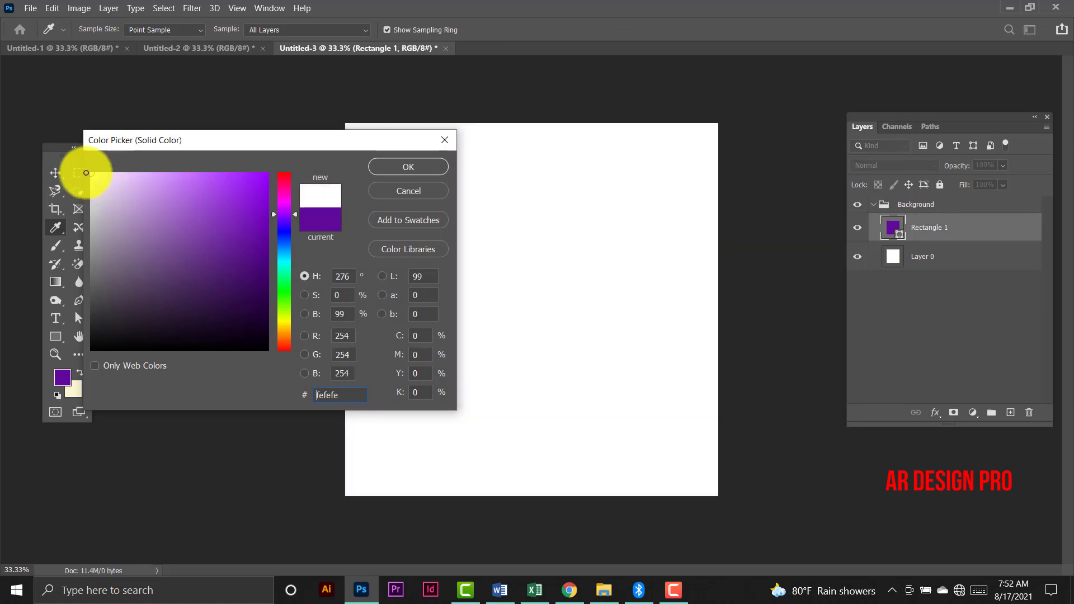
pyautogui.click(396, 174)
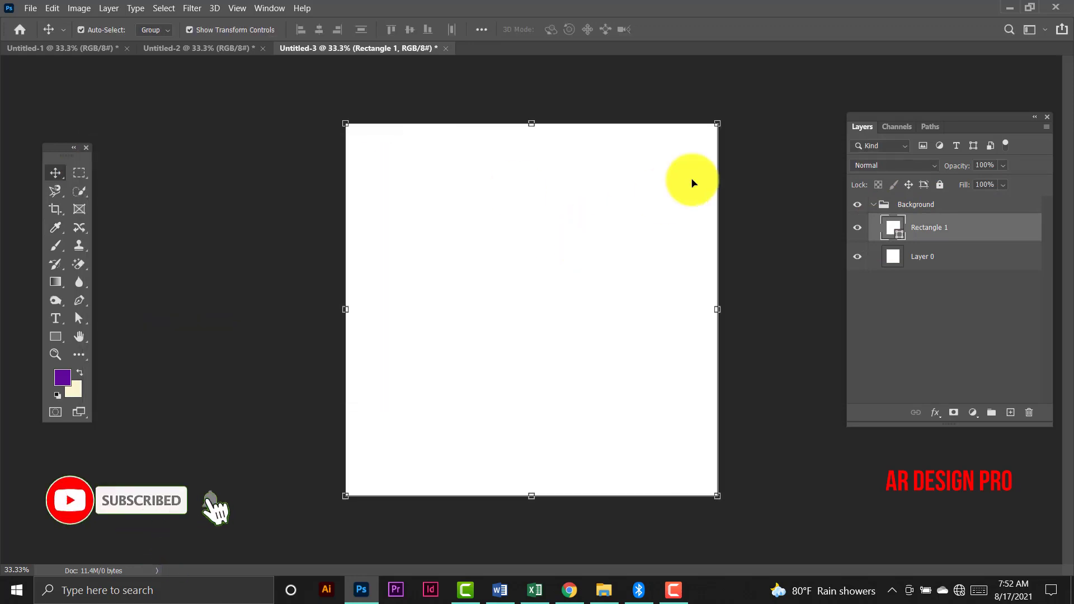
pyautogui.click(875, 207)
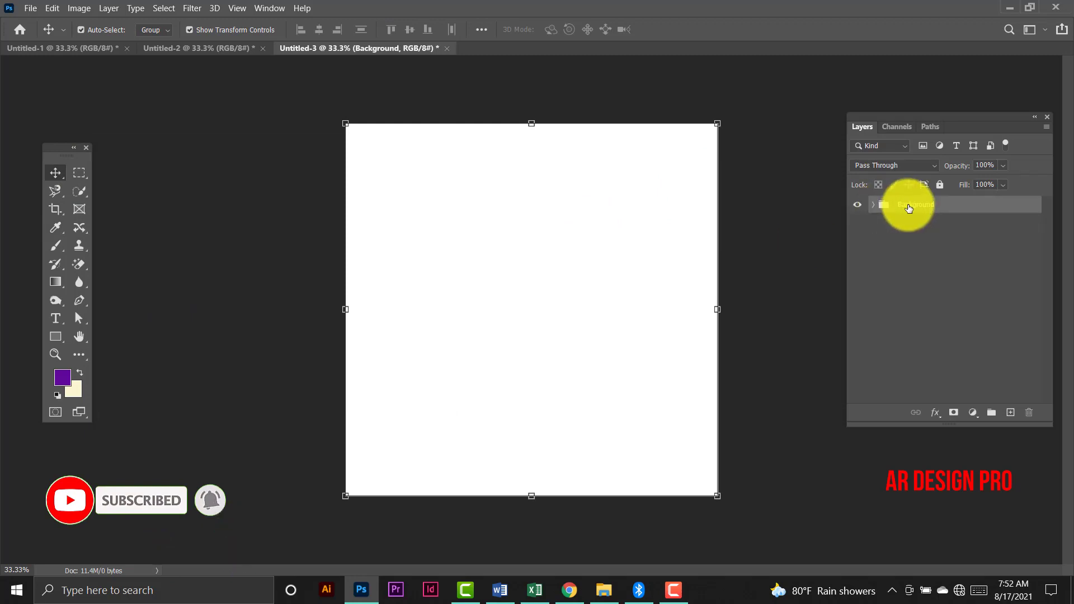
pyautogui.click(939, 185)
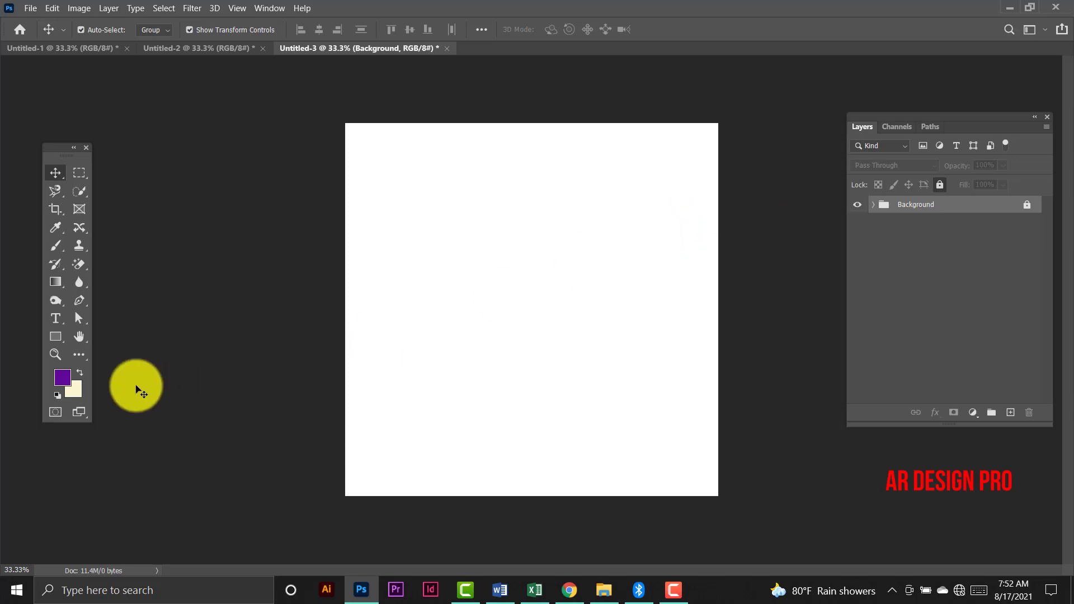
# Set the Pen tool to Shape mode with a purple fill.
pyautogui.rightClick(79, 304)
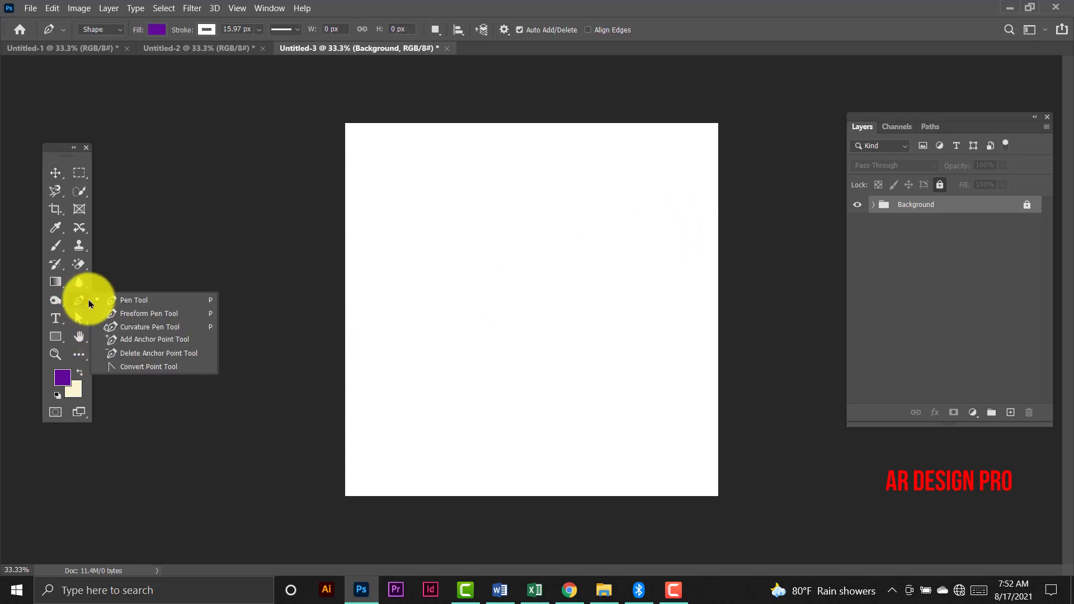
pyautogui.click(140, 300)
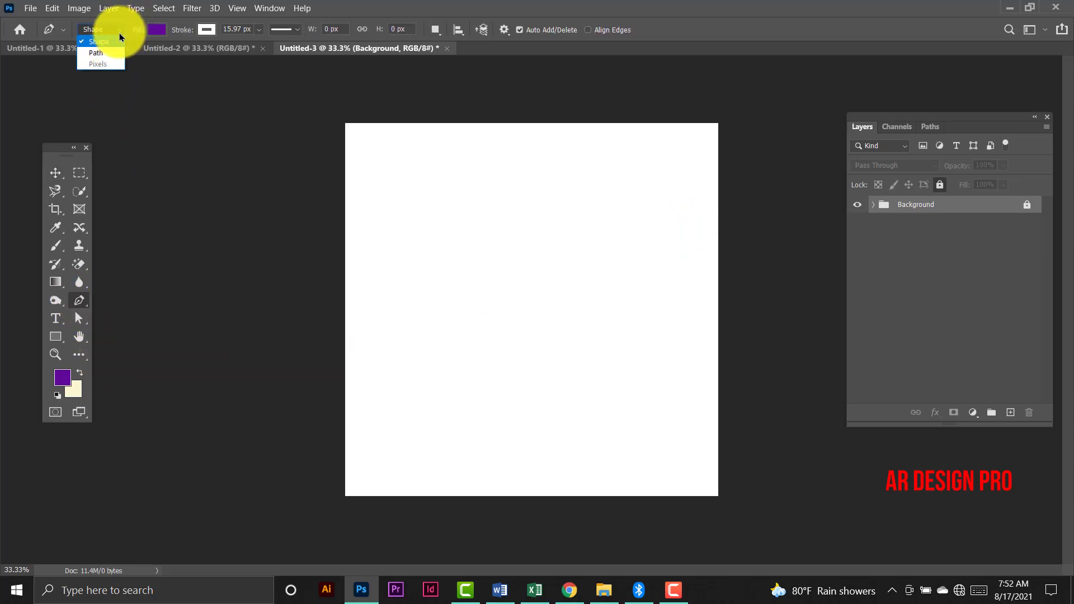
pyautogui.click(206, 29)
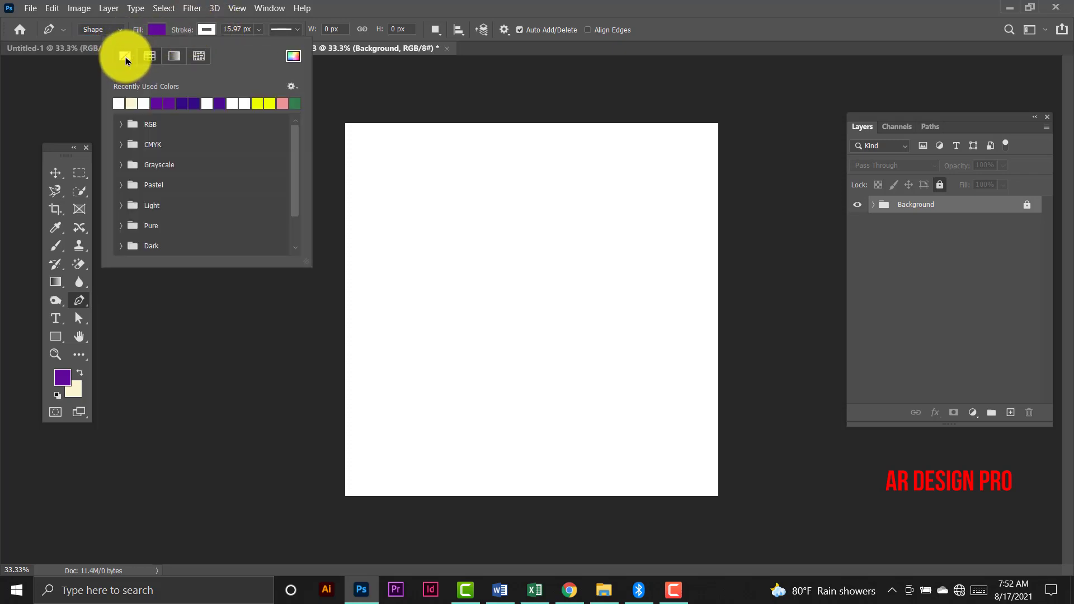
pyautogui.click(154, 29)
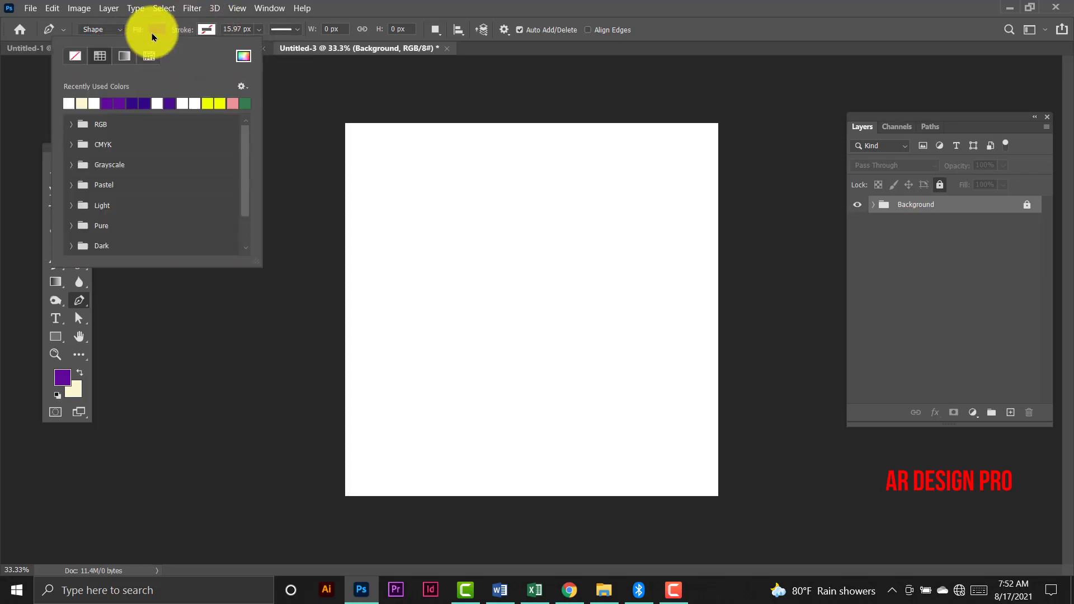
pyautogui.click(110, 100)
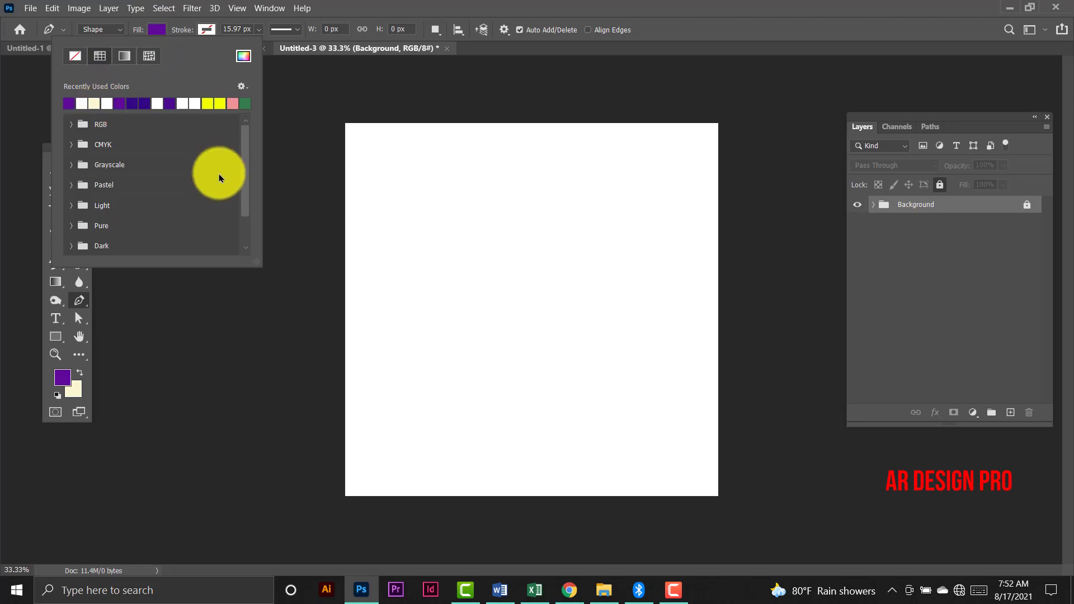
pyautogui.click(47, 173)
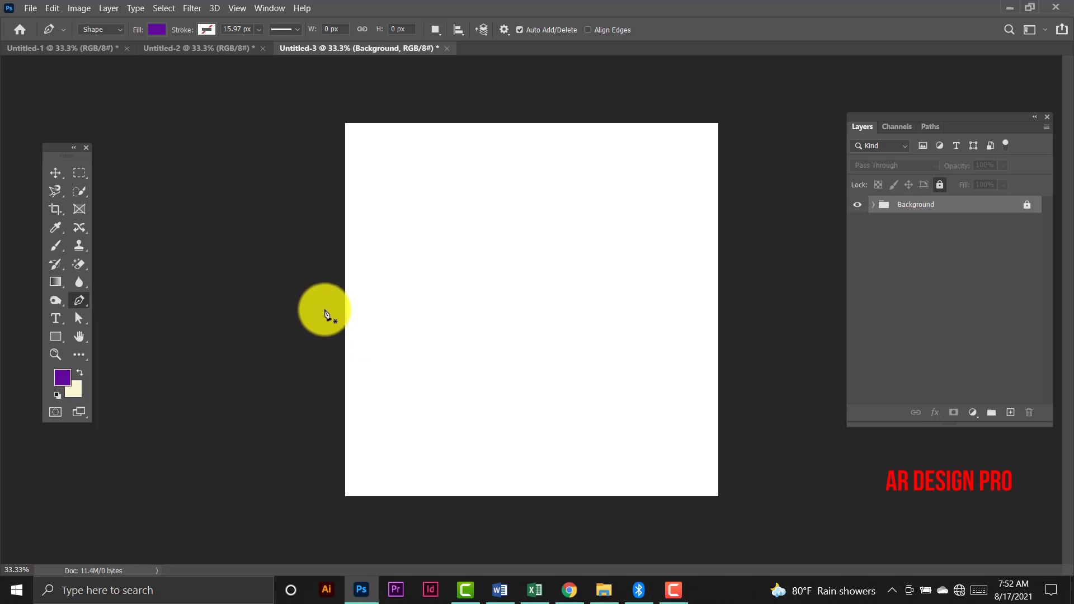
# Draw a closed shape with a downward-curving top edge over the lower canvas.
pyautogui.click(324, 308)
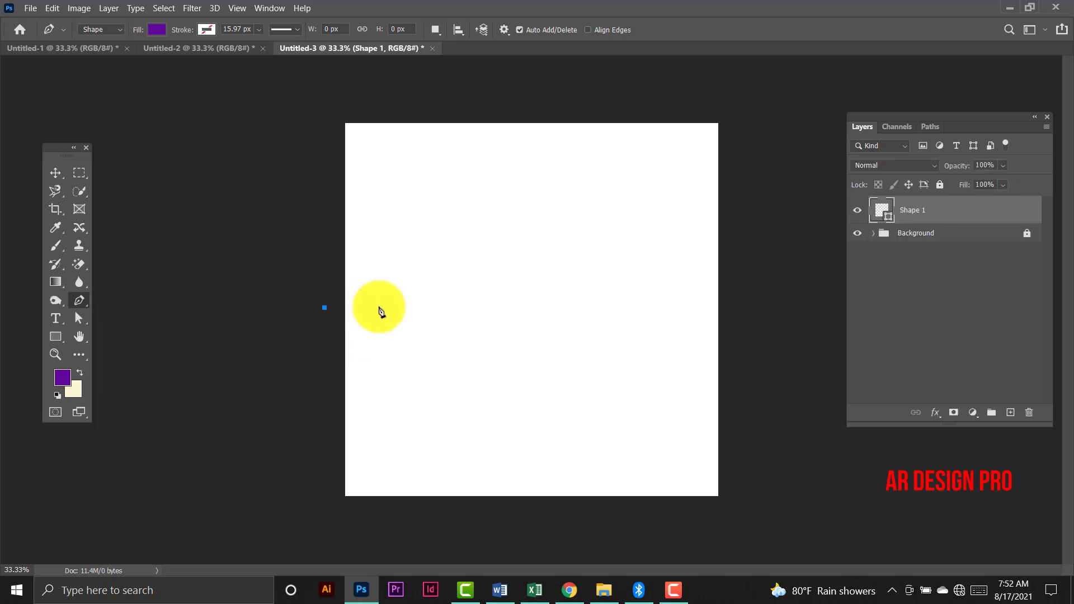
pyautogui.click(736, 307)
pyautogui.moveTo(750, 298); pyautogui.dragTo(971, 212)
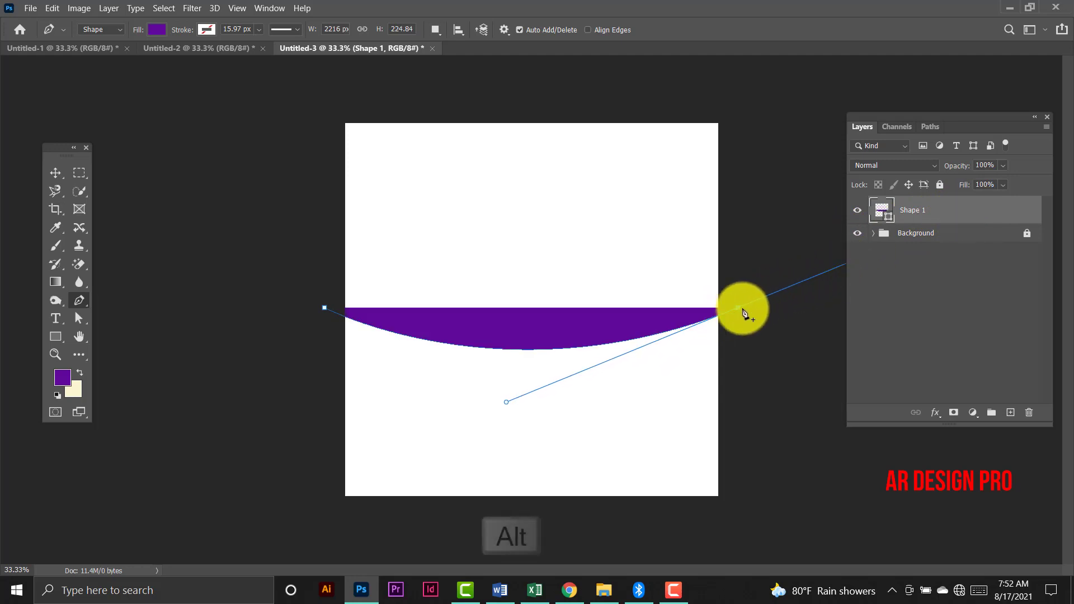
pyautogui.press('alt')
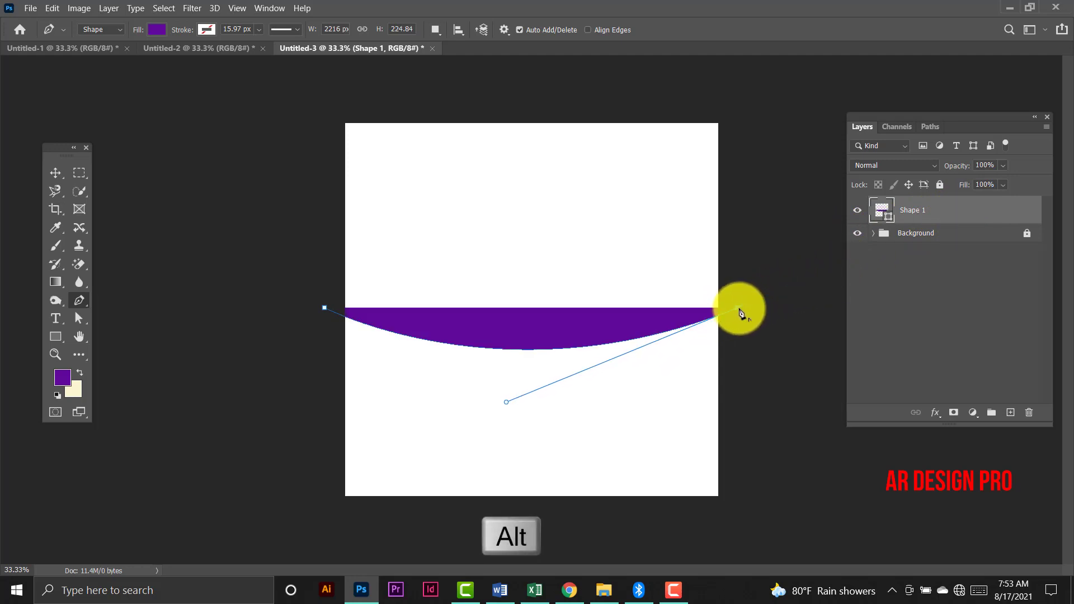
pyautogui.moveTo(739, 310); pyautogui.dragTo(740, 528)
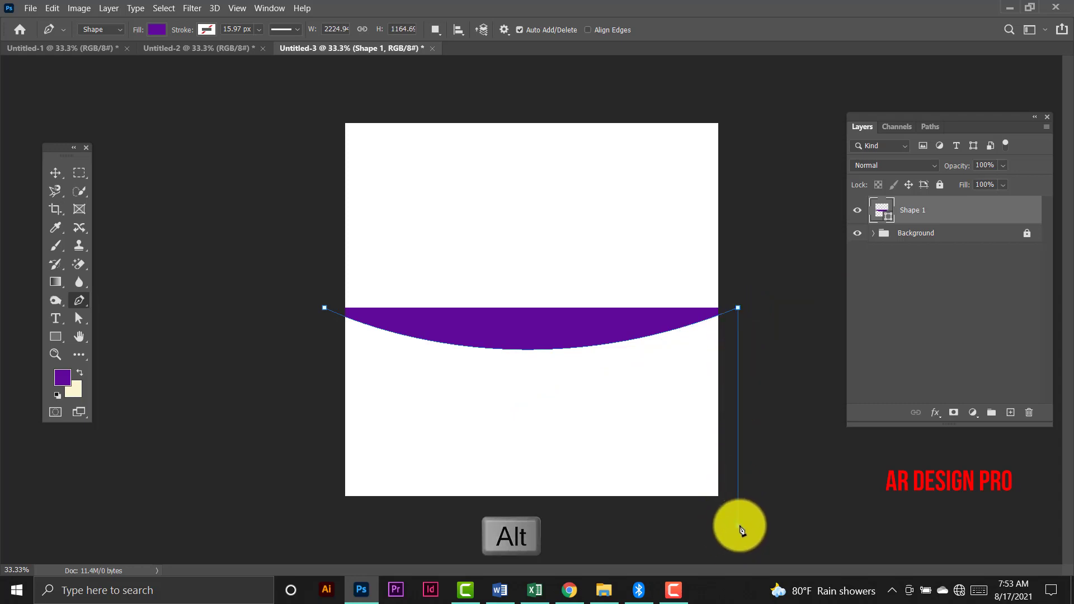
pyautogui.click(305, 525)
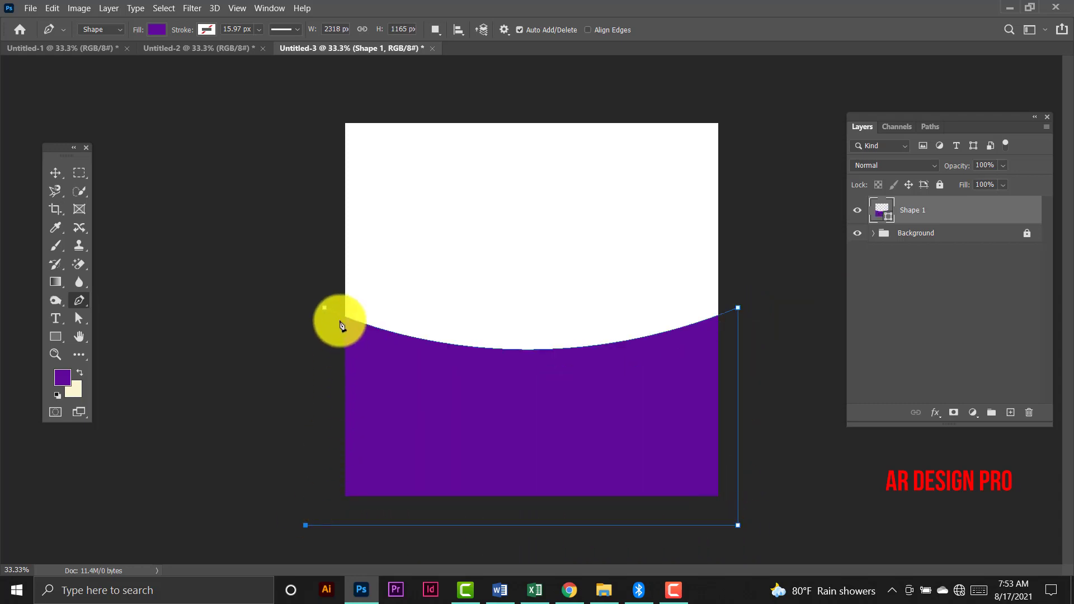
pyautogui.click(325, 309)
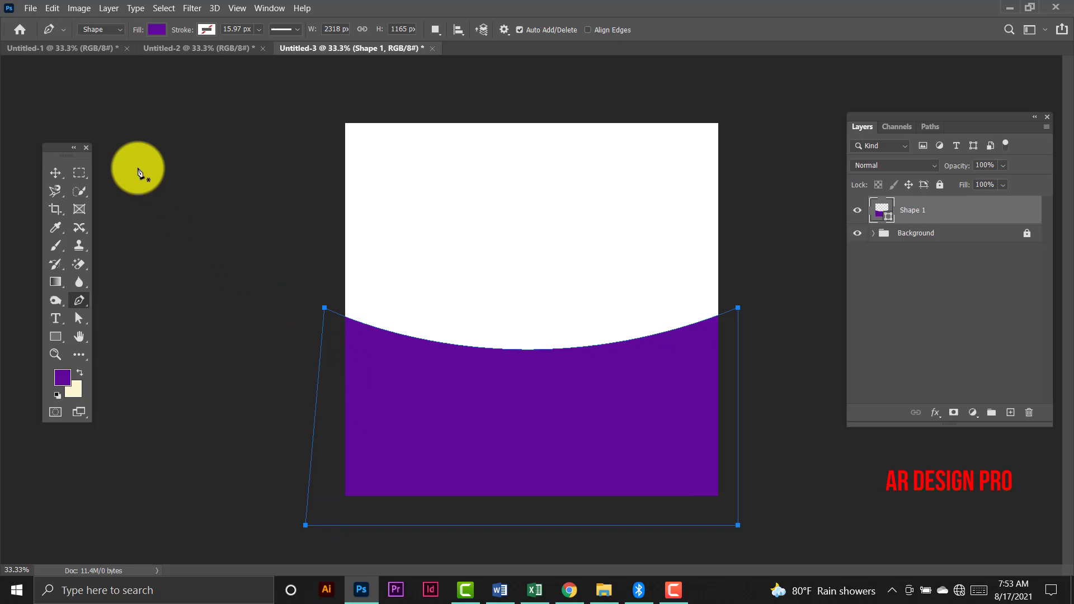
# Stretch the curved shape taller, reposition it, and duplicate it as Shape 1 copy.
pyautogui.click(51, 173)
pyautogui.moveTo(521, 308); pyautogui.dragTo(521, 269)
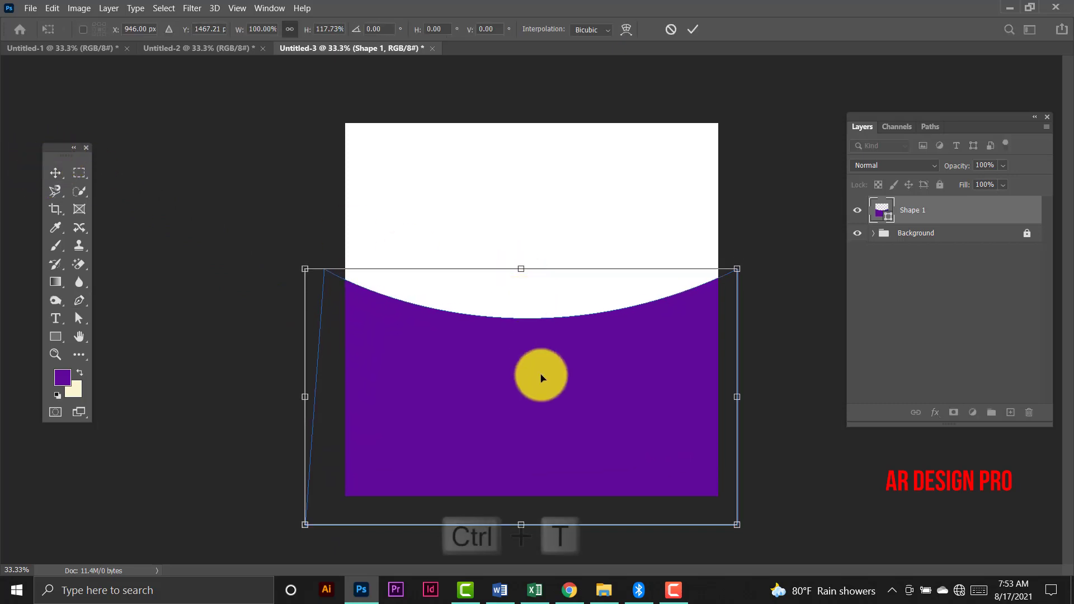
pyautogui.moveTo(542, 382); pyautogui.dragTo(542, 356)
pyautogui.press('Return')
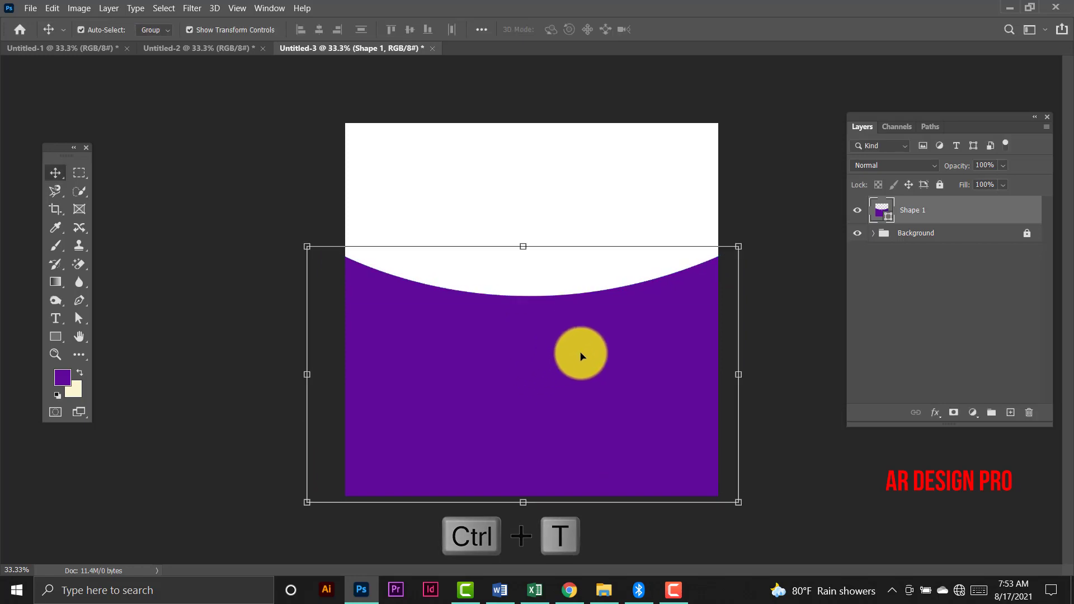
pyautogui.hotkey('ctrl', 'h')
pyautogui.moveTo(582, 356); pyautogui.dragTo(580, 363)
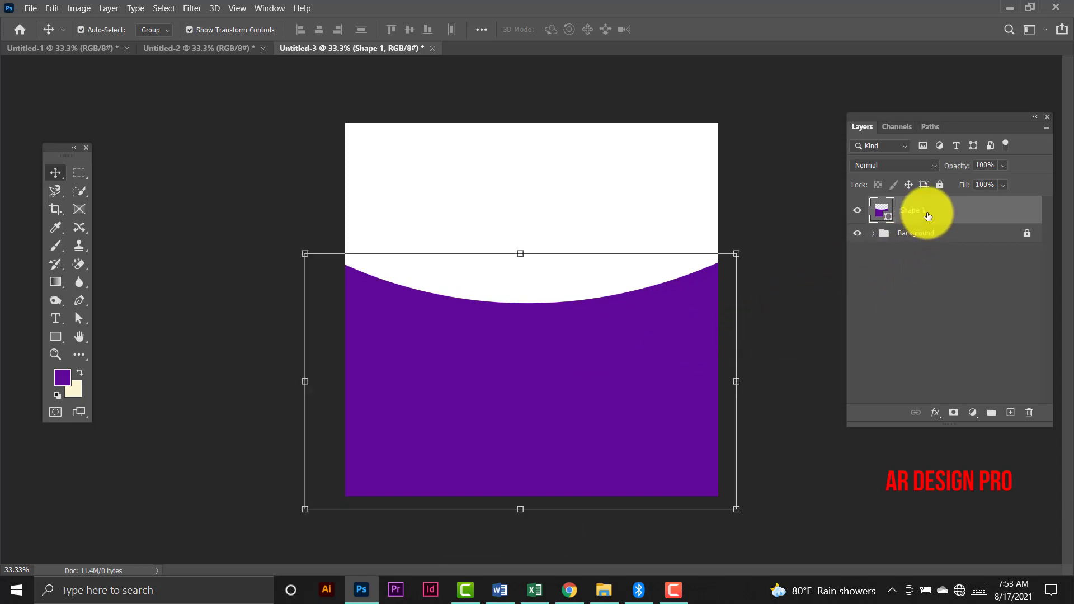
pyautogui.hotkey('ctrl', 'j')
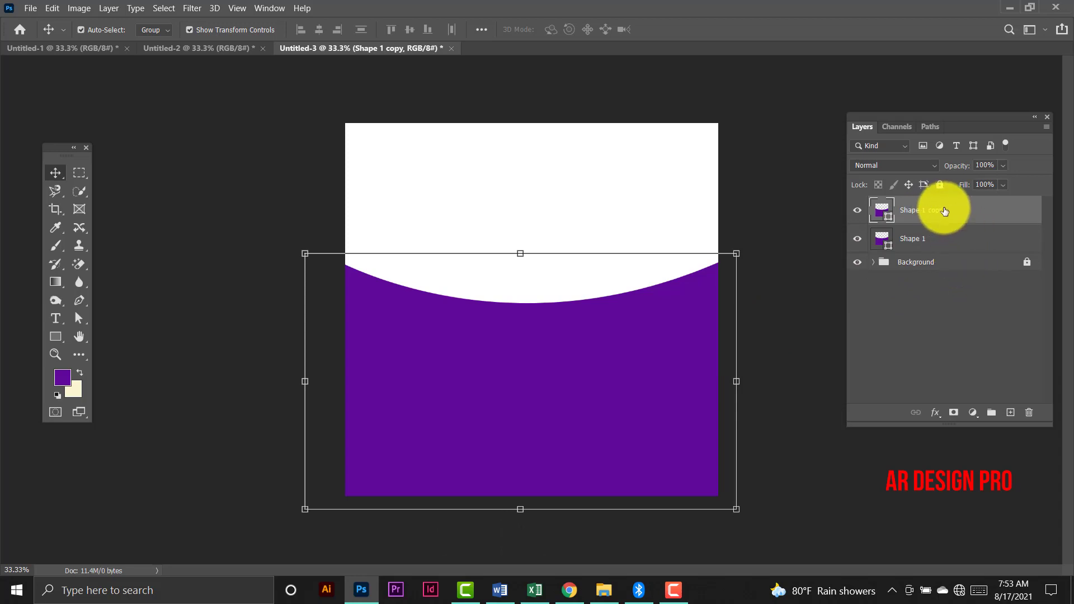
# Move Shape 1 copy beneath Shape 1 and give it a darker purple fill.
pyautogui.moveTo(947, 227); pyautogui.dragTo(952, 243)
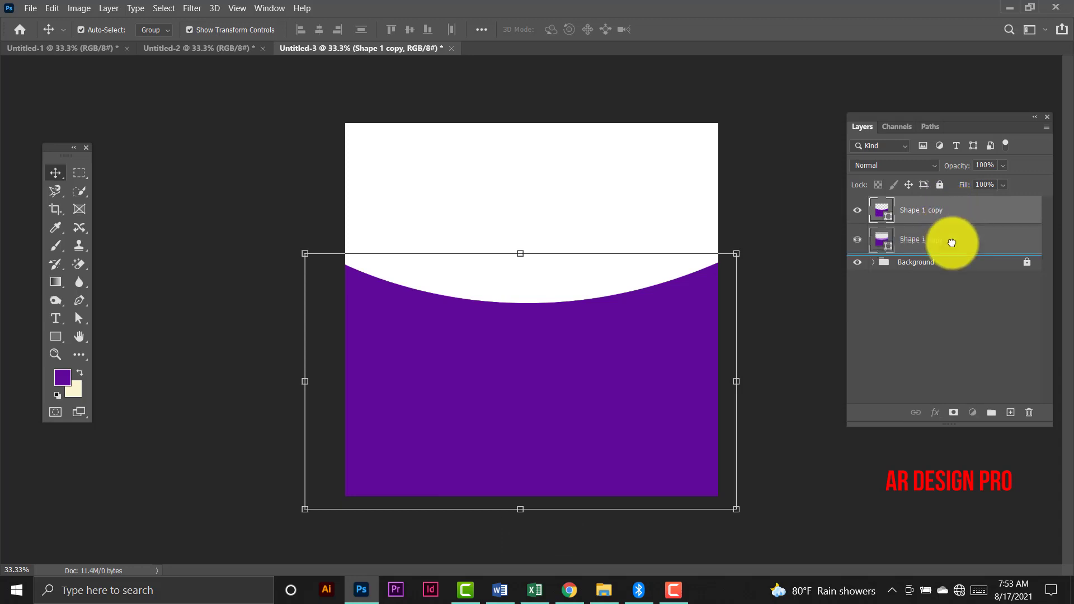
pyautogui.click(55, 336)
pyautogui.click(157, 29)
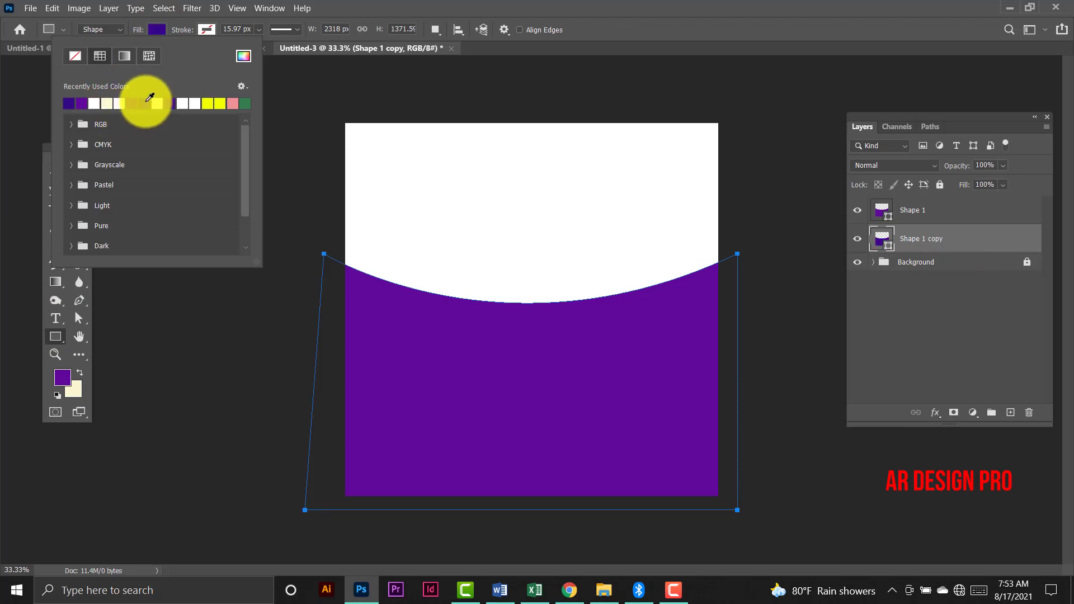
pyautogui.click(46, 165)
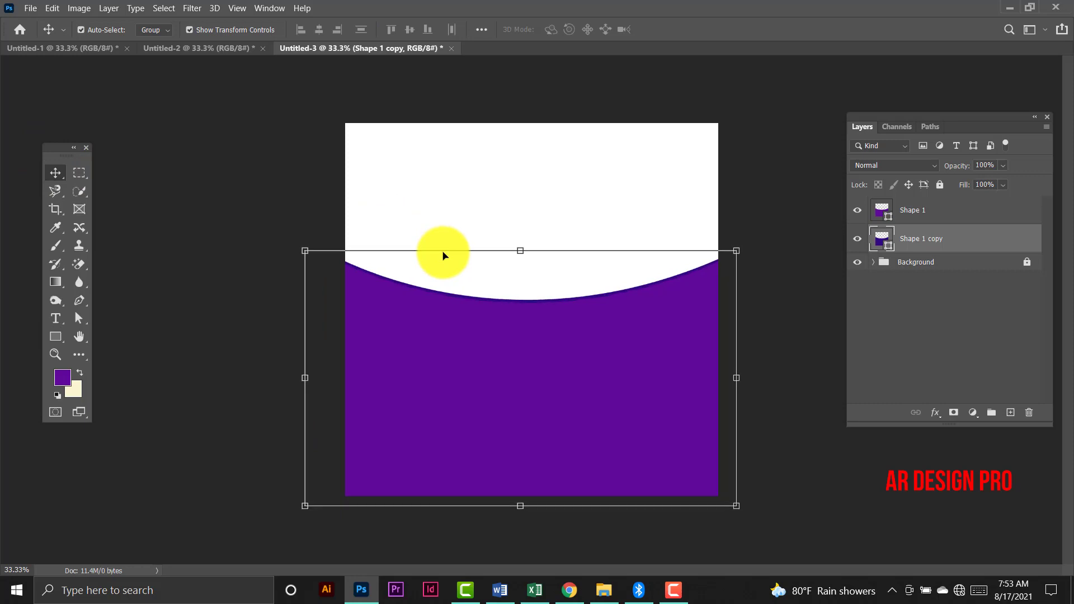
pyautogui.moveTo(441, 253); pyautogui.dragTo(440, 251)
# Nudge Shape 1 and its copy down so a dark band shows along the curve.
pyautogui.click(537, 377)
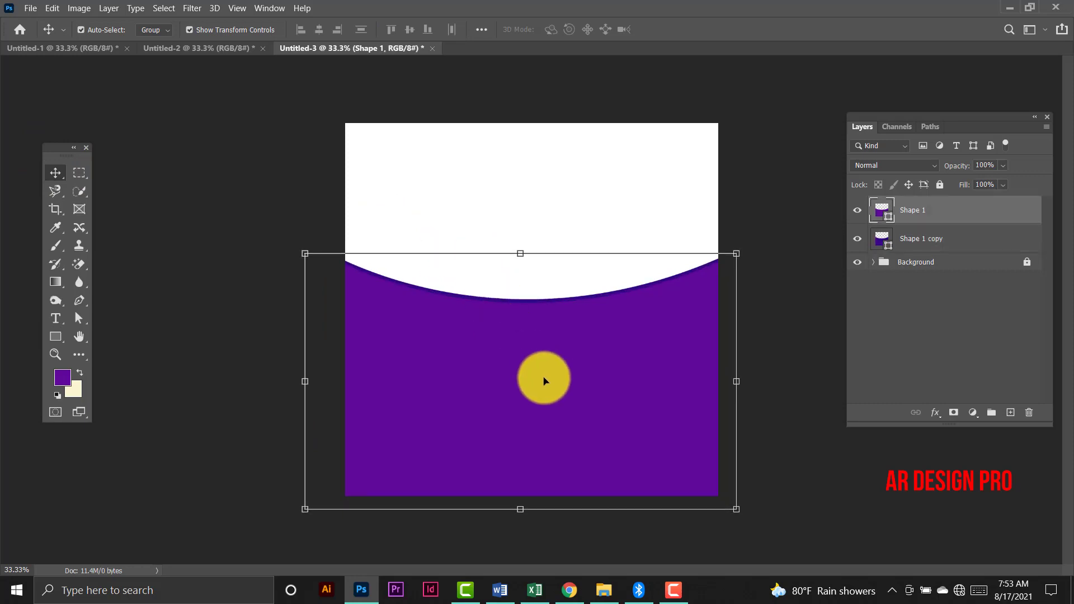
pyautogui.hotkey('shift', 'Down')
pyautogui.hotkey('shift', 'Down')
pyautogui.hotkey('shift', 'Down')
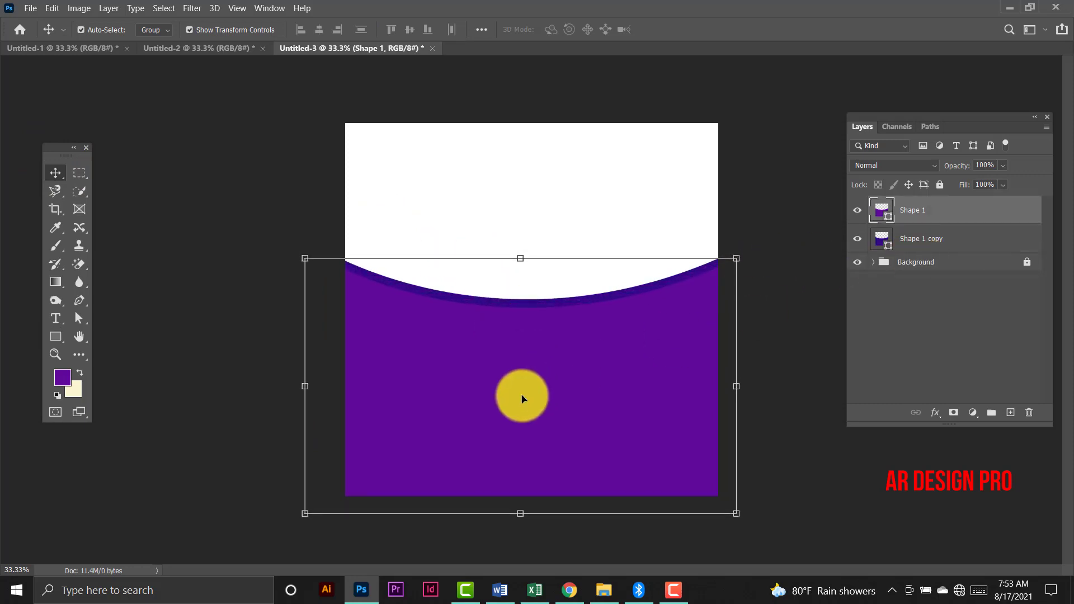
pyautogui.hotkey('shift', 'Down')
pyautogui.hotkey('shift', 'Down')
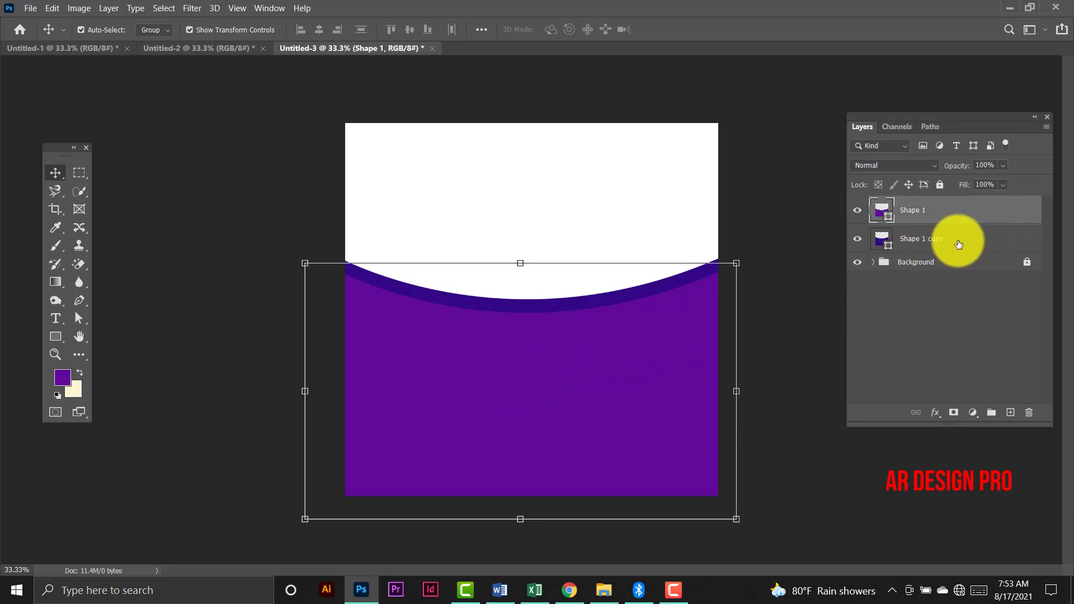
pyautogui.click(923, 244)
pyautogui.press('Up')
pyautogui.press('Up')
pyautogui.press('Up')
pyautogui.hotkey('shift', 'Down')
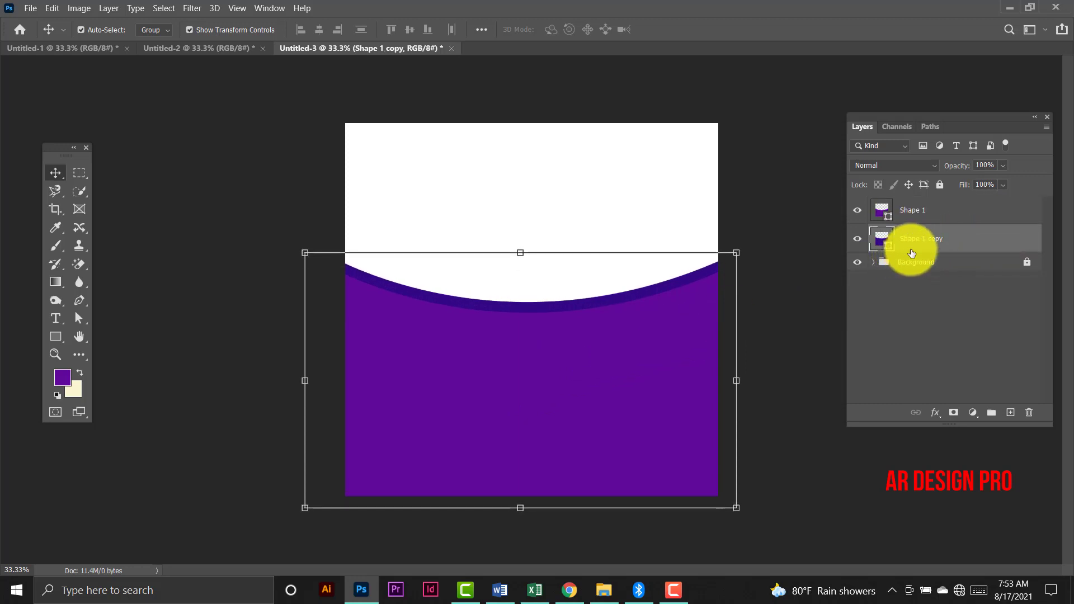
pyautogui.hotkey('shift', 'Down')
pyautogui.hotkey('shift', 'Down')
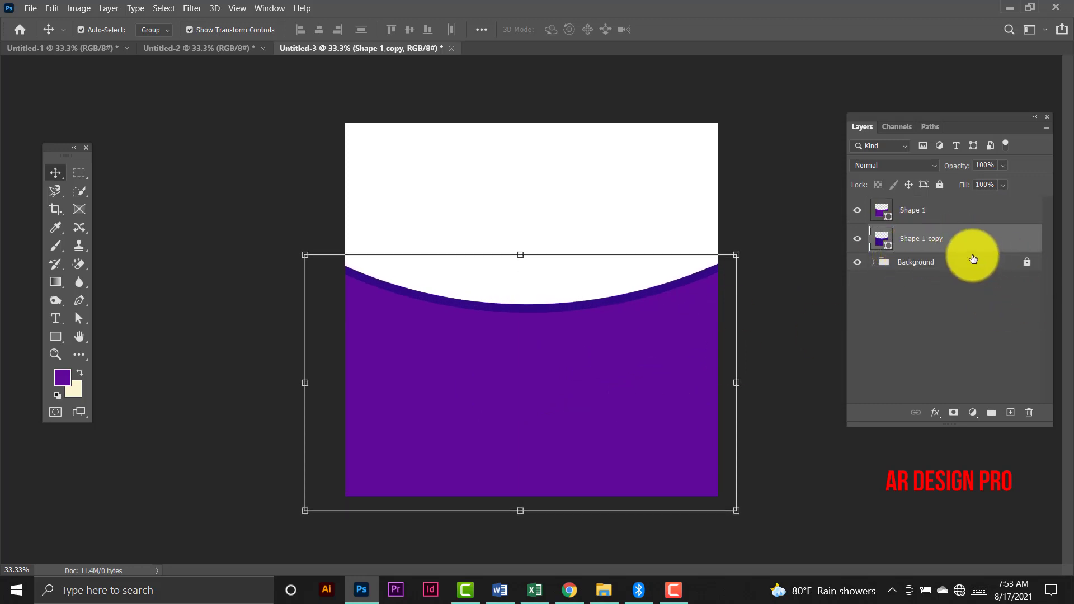
pyautogui.click(946, 212)
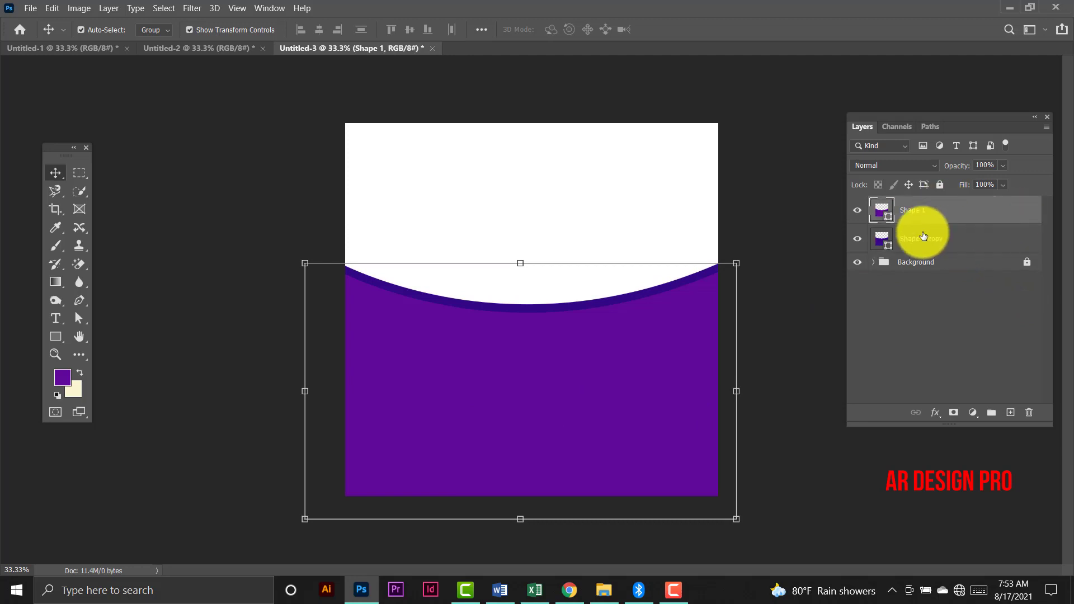
# Add a Gradient Overlay to Shape 1 with stops 320884 and 63099c.
pyautogui.doubleClick(1019, 216)
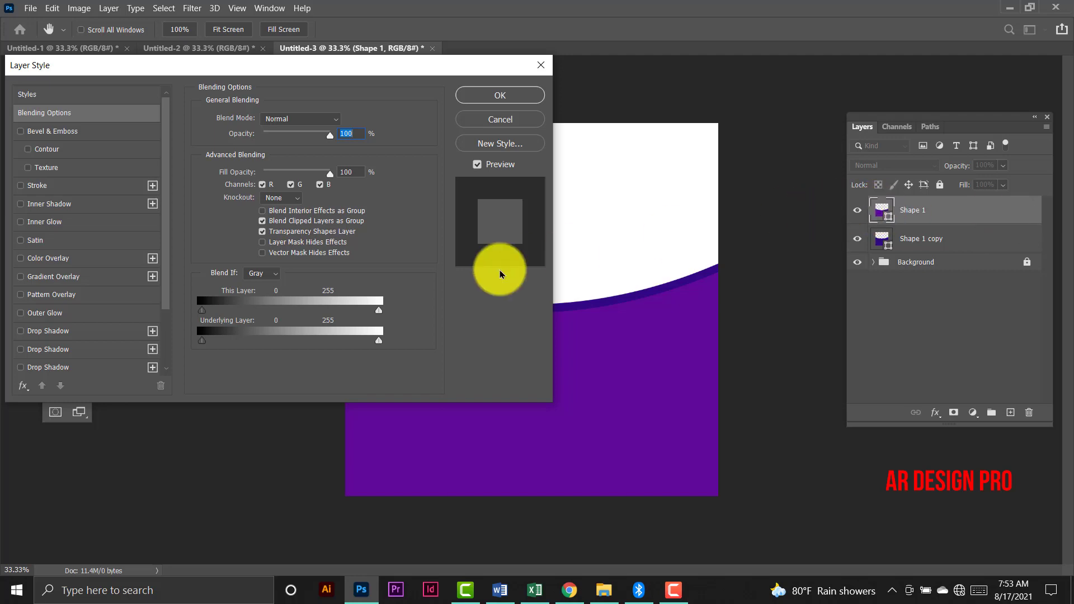
pyautogui.click(84, 277)
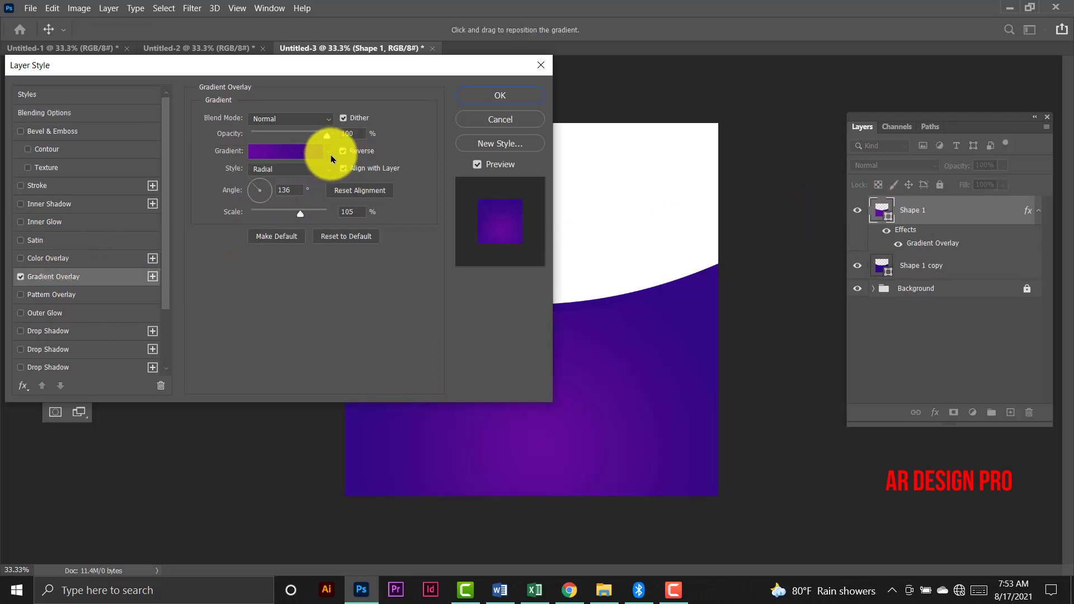
pyautogui.click(330, 152)
pyautogui.click(306, 152)
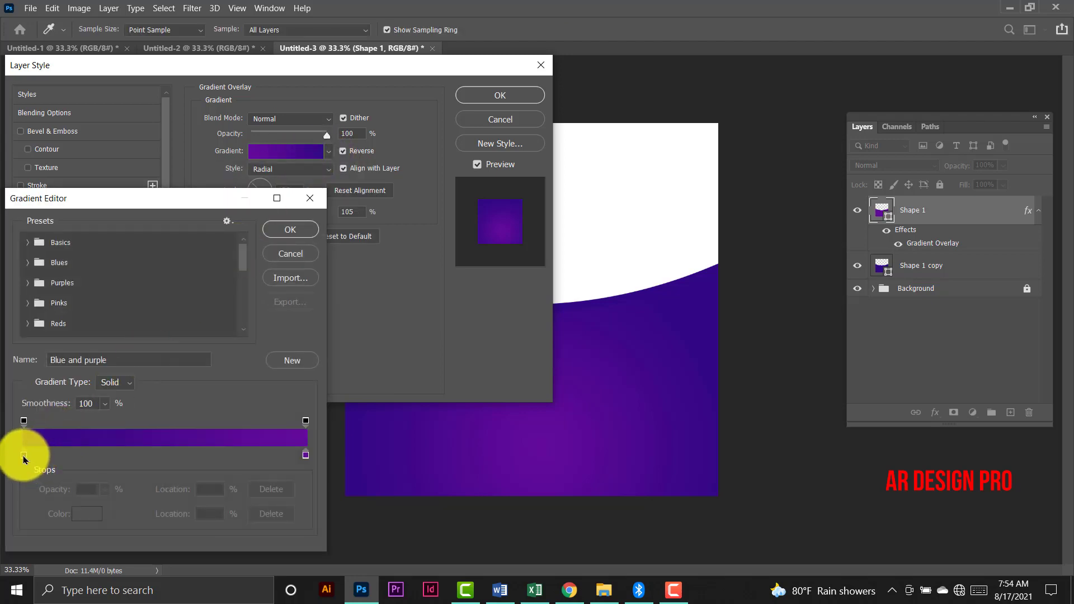
pyautogui.doubleClick(24, 455)
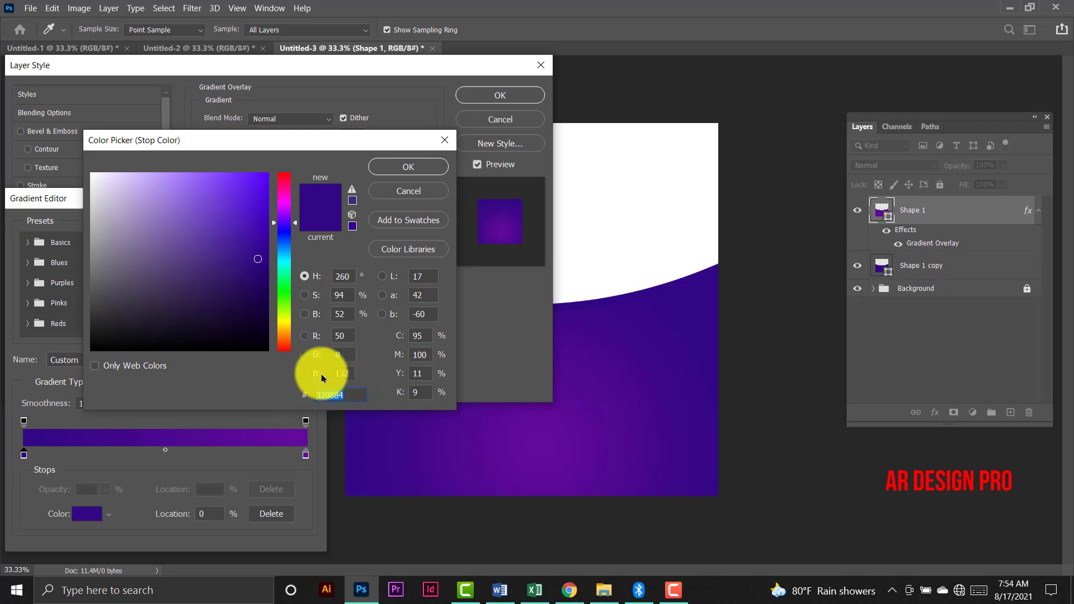
pyautogui.click(404, 166)
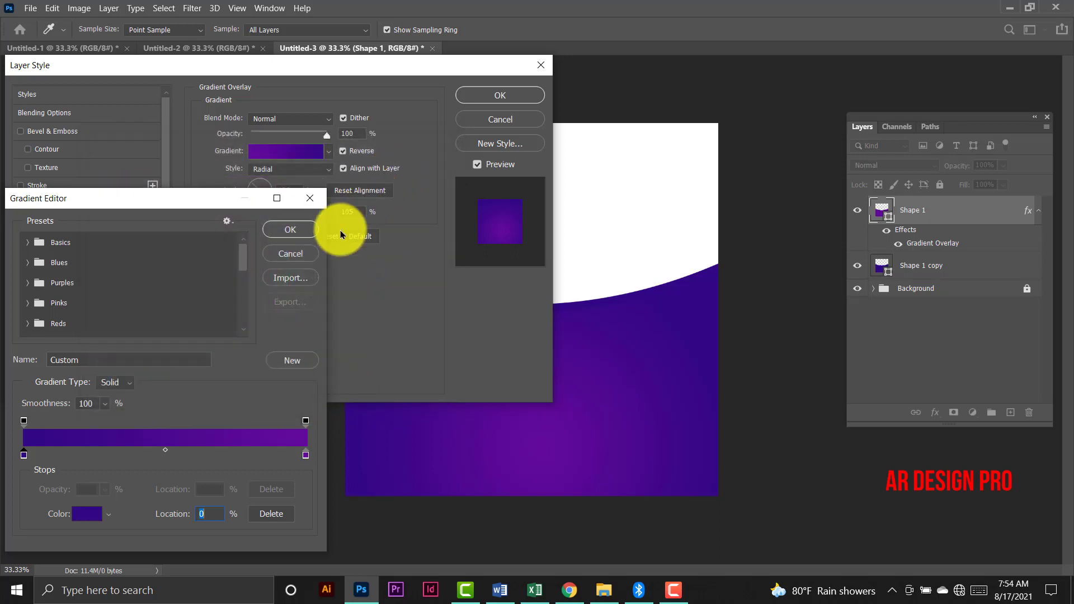
pyautogui.doubleClick(306, 456)
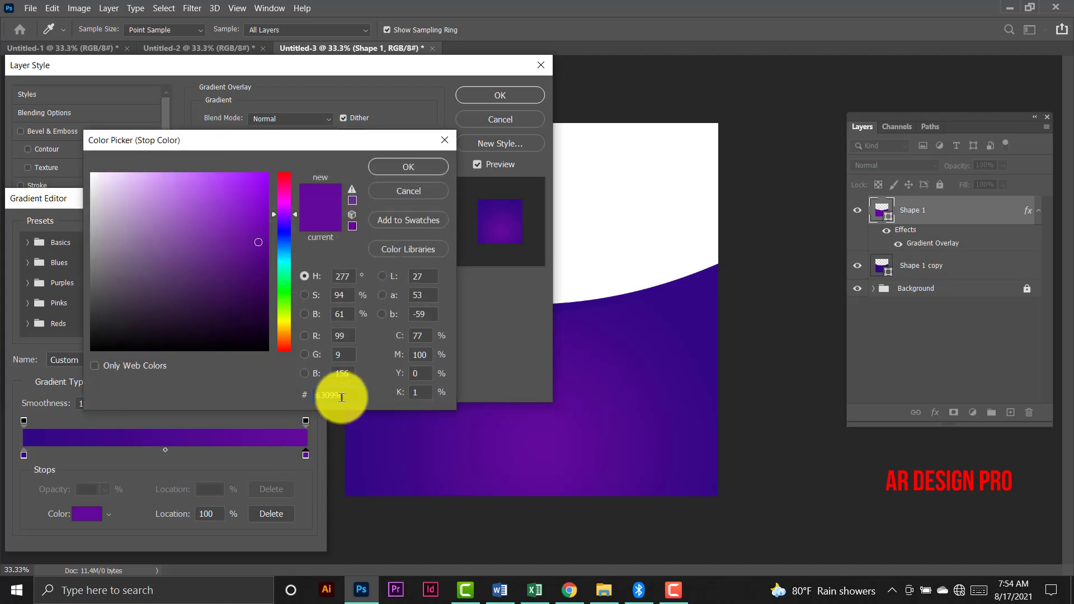
pyautogui.click(404, 166)
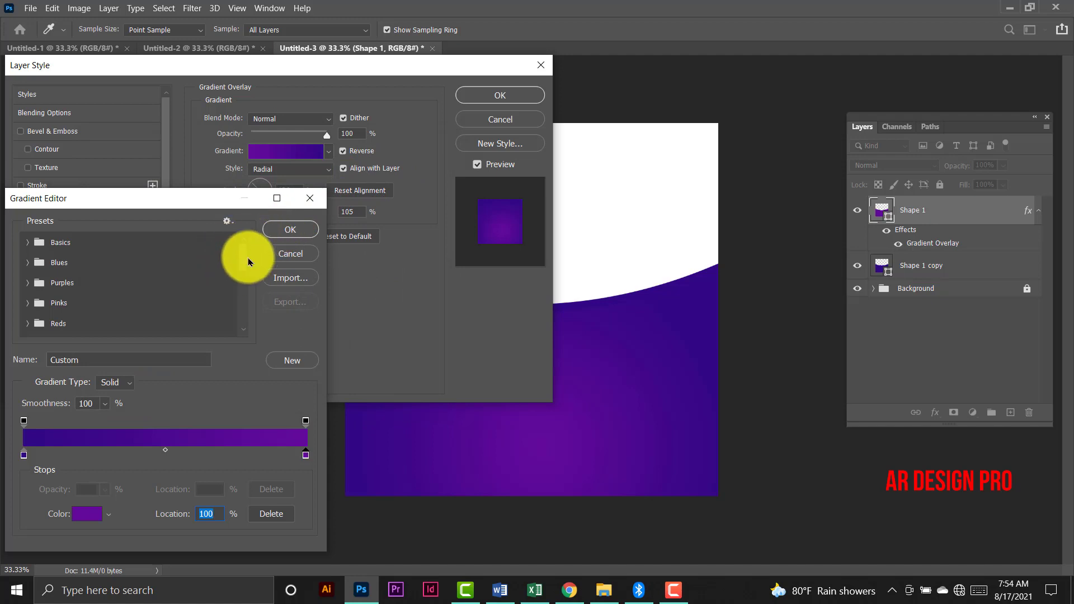
pyautogui.click(288, 229)
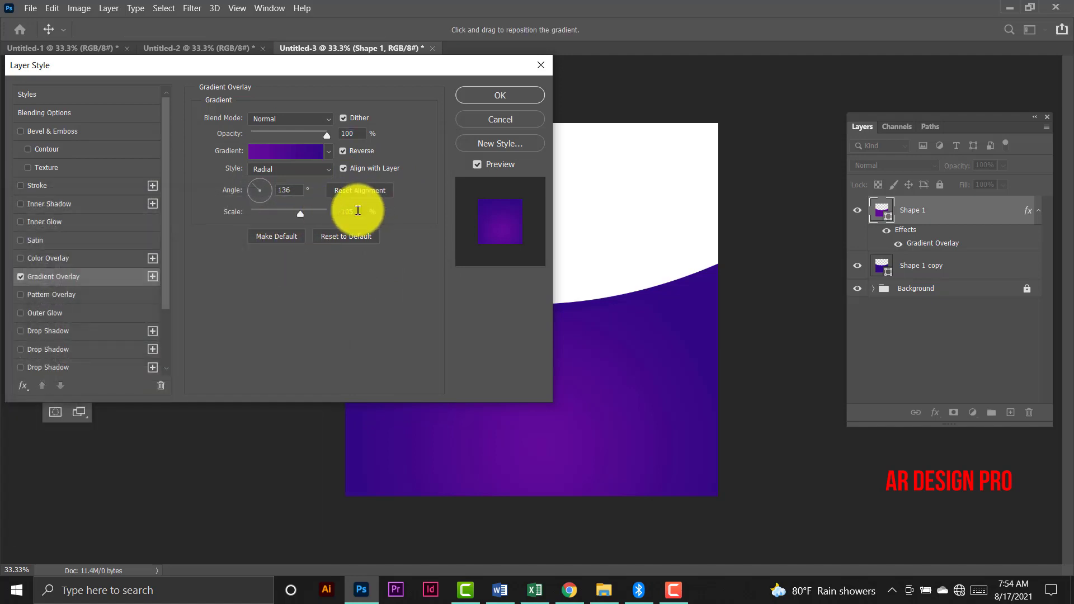
# Set the overlay style to Radial, angle 136°, scale 105%, reversed, and apply it.
pyautogui.click(360, 132)
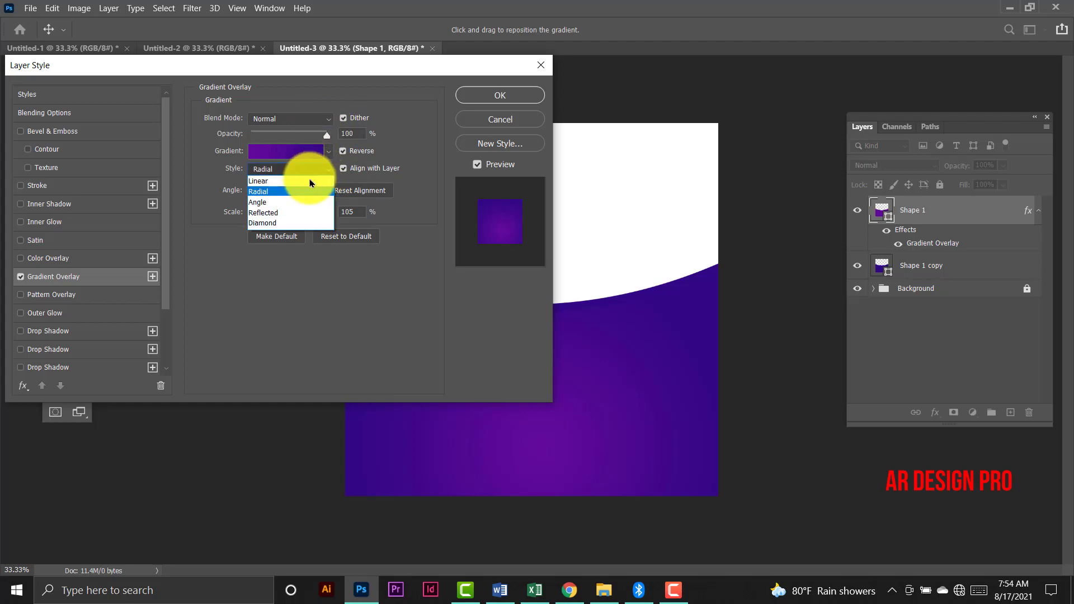
pyautogui.click(291, 203)
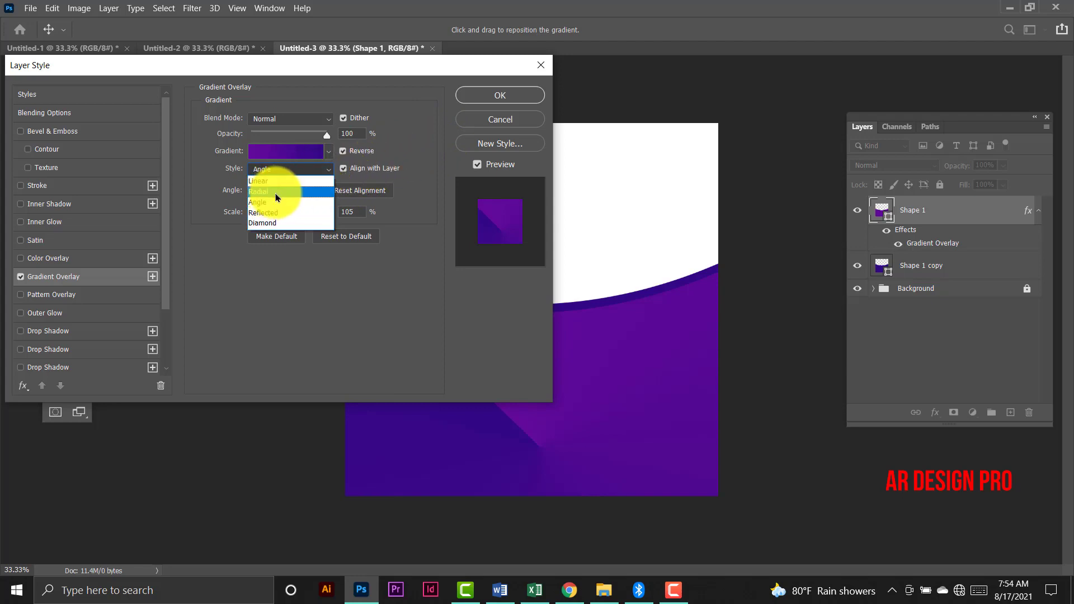
pyautogui.click(272, 193)
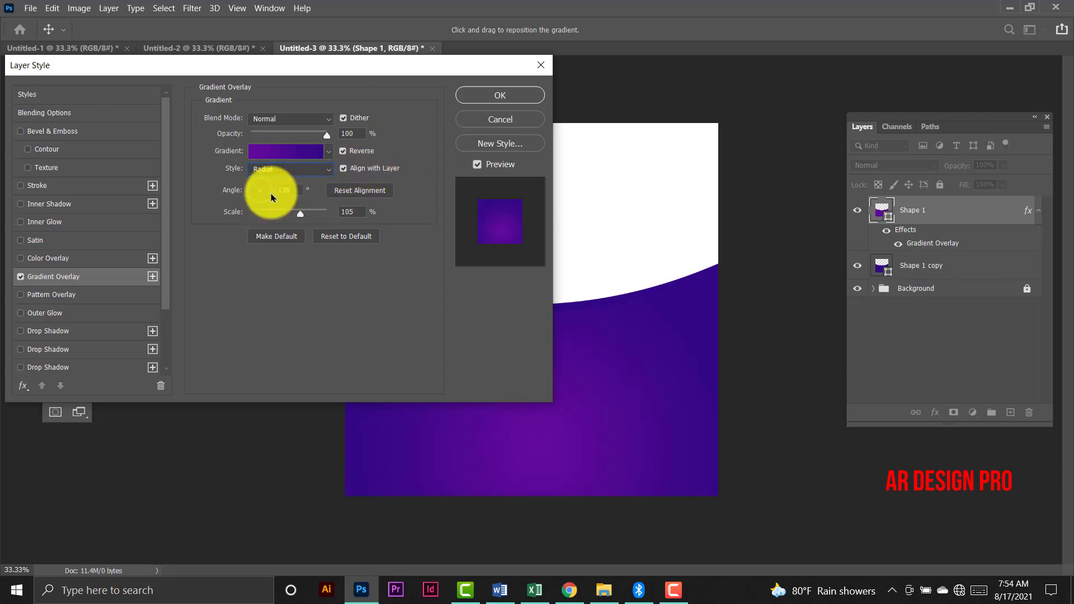
pyautogui.click(505, 97)
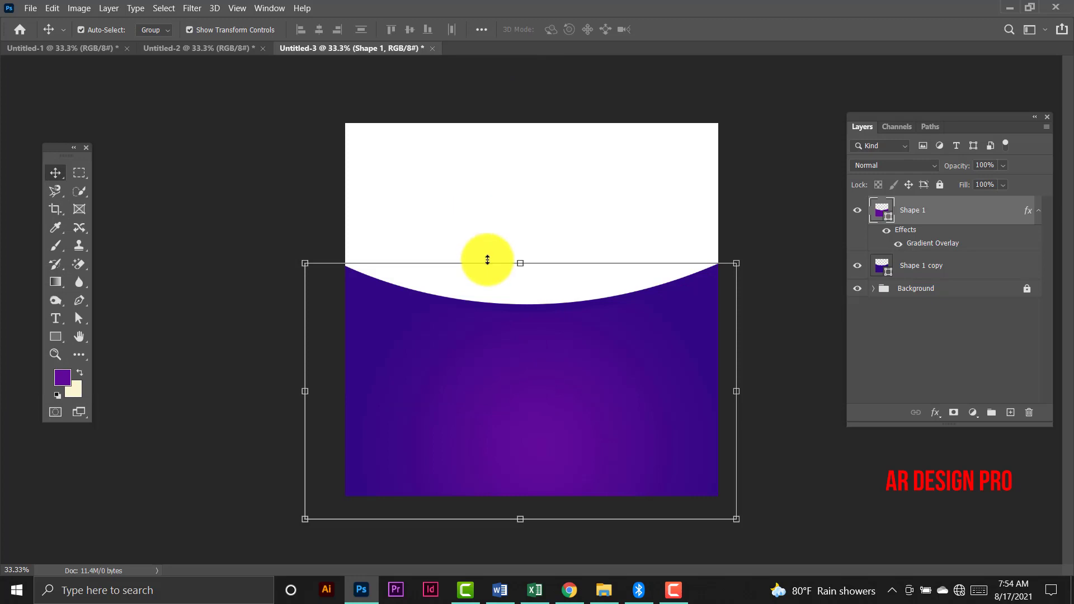
pyautogui.click(924, 268)
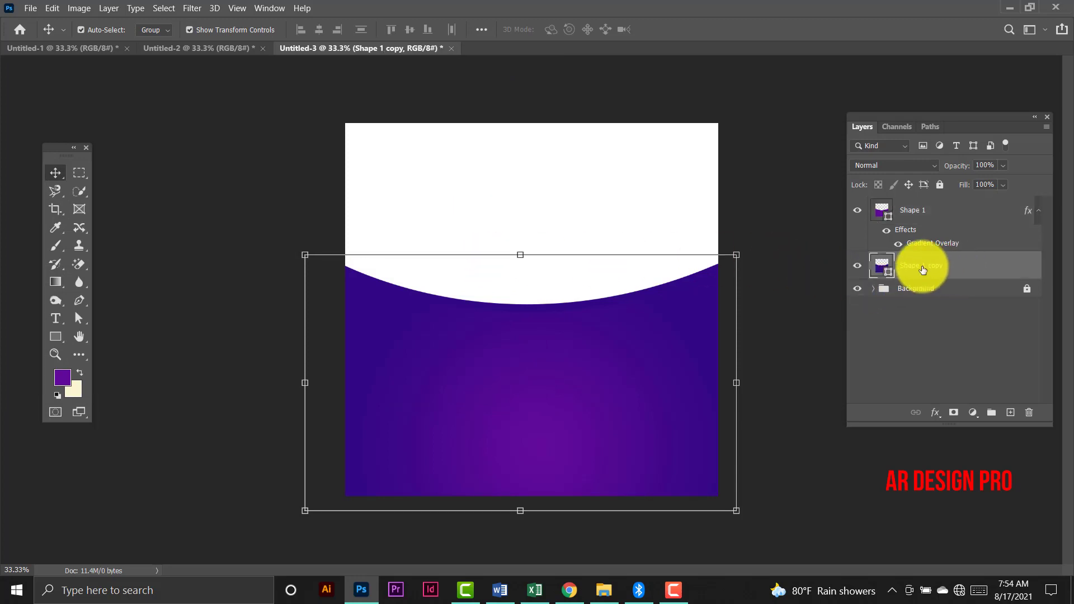
# Add a Gradient Overlay to Shape 1 copy with its two colour stops swapped.
pyautogui.doubleClick(997, 271)
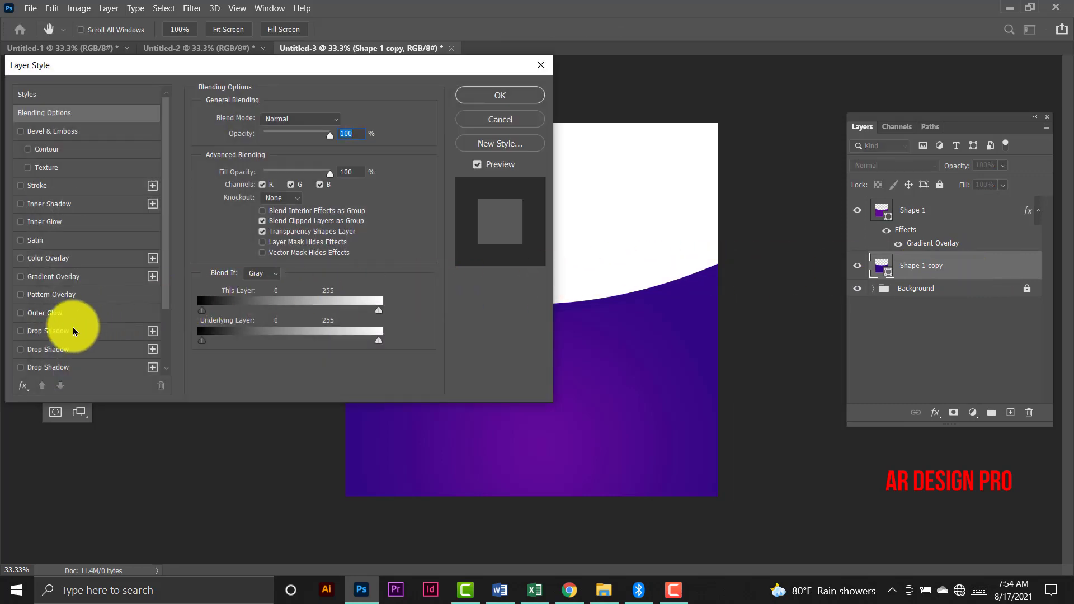
pyautogui.click(54, 276)
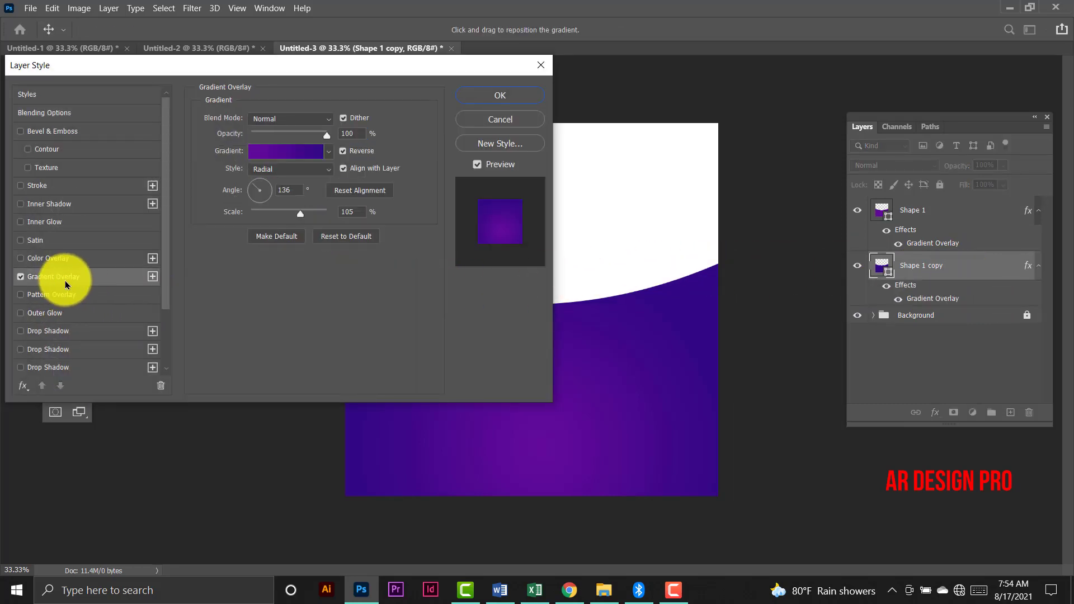
pyautogui.click(329, 151)
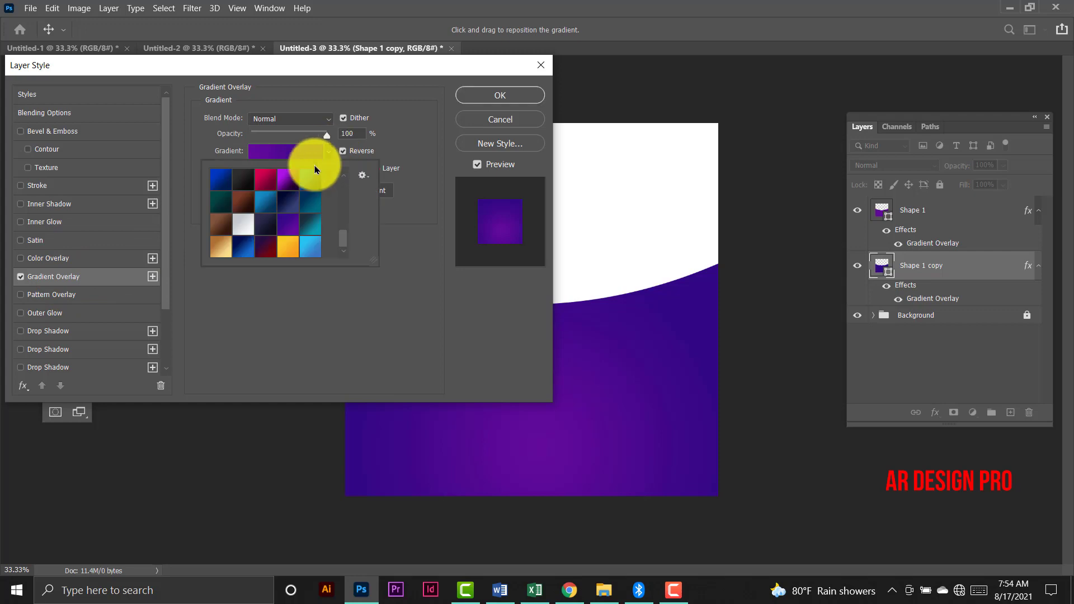
pyautogui.click(291, 151)
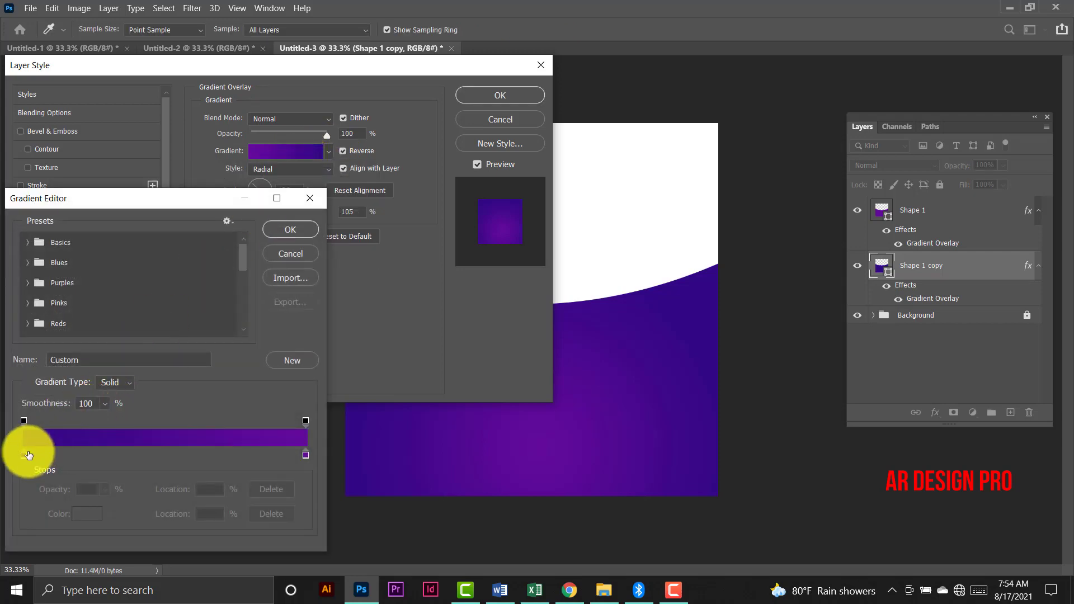
pyautogui.moveTo(24, 456); pyautogui.dragTo(193, 455)
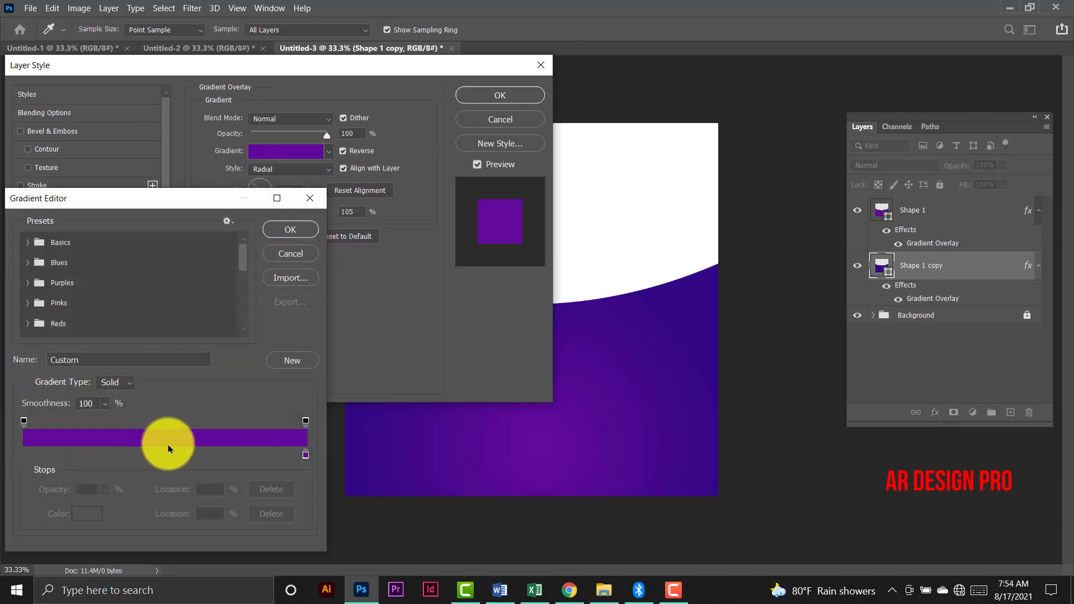
pyautogui.moveTo(305, 455); pyautogui.dragTo(15, 462)
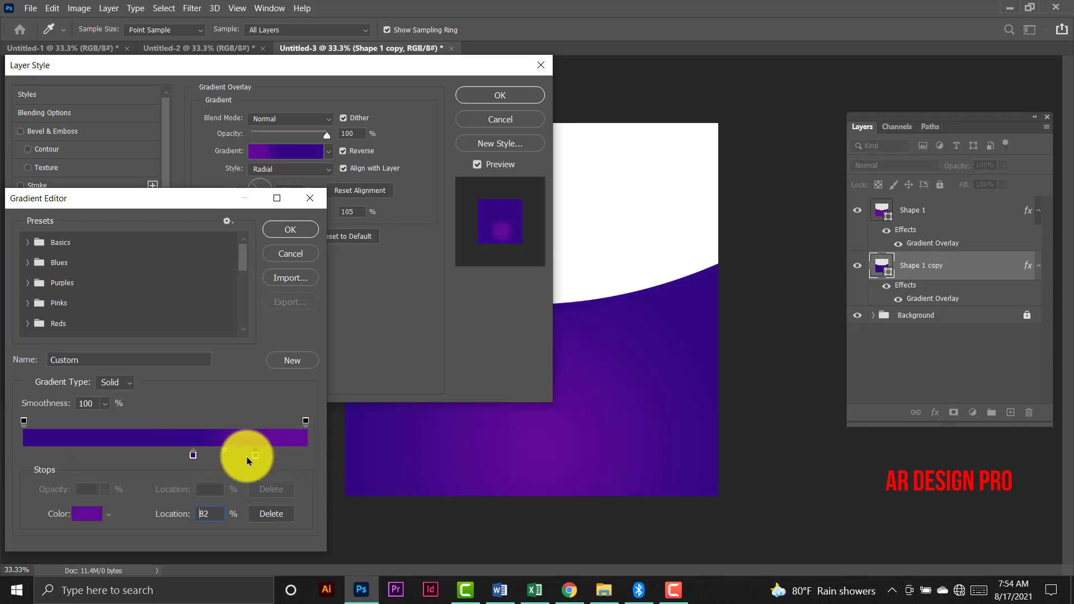
pyautogui.click(196, 454)
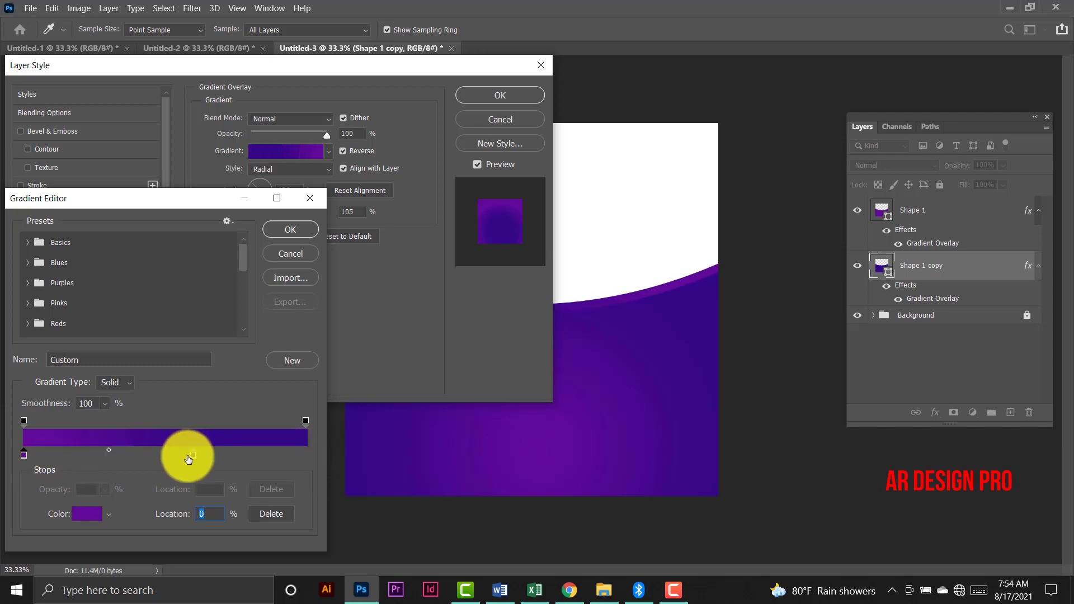
pyautogui.moveTo(193, 455); pyautogui.dragTo(311, 455)
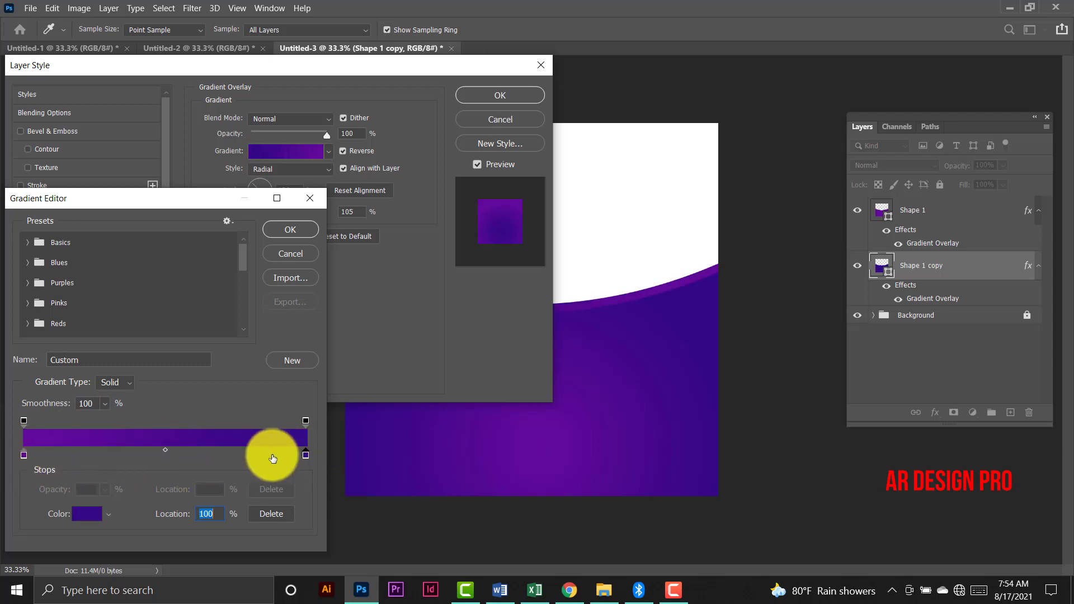
pyautogui.click(290, 229)
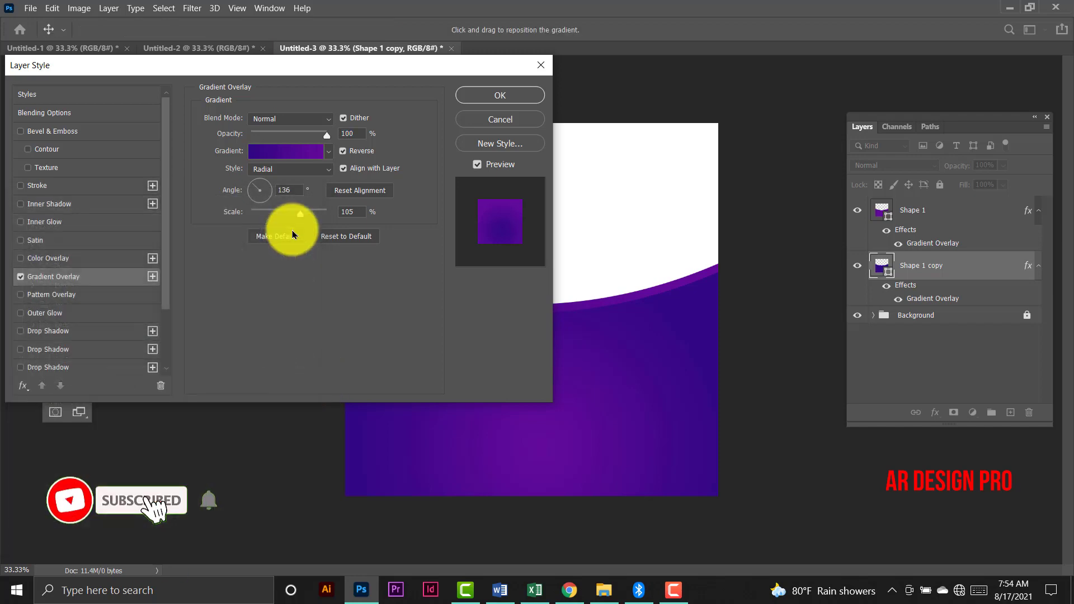
# Set the overlay to Linear at 42% scale and apply it.
pyautogui.click(319, 168)
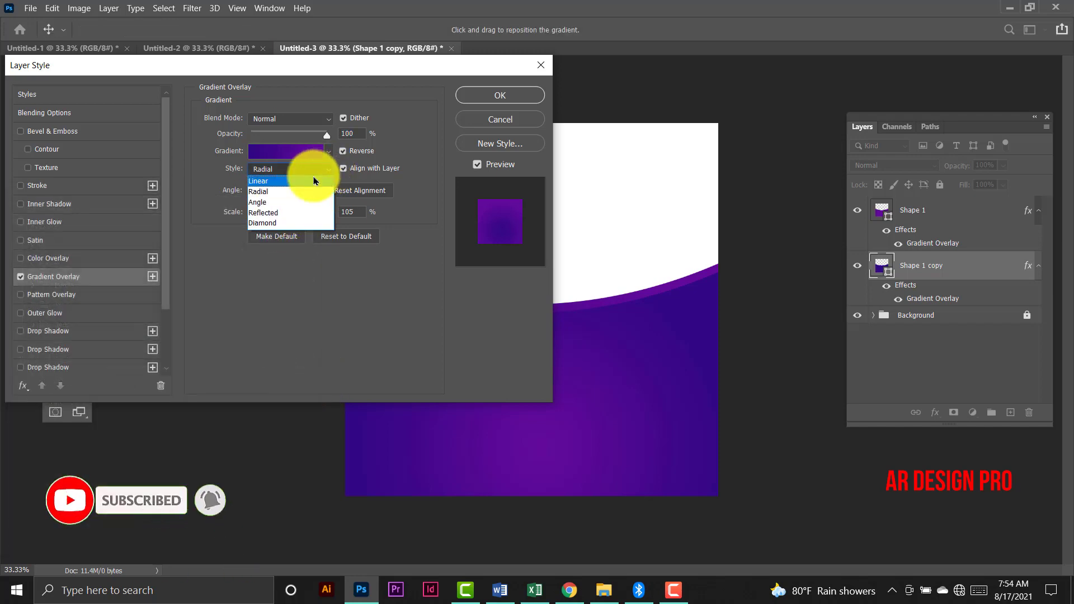
pyautogui.click(312, 171)
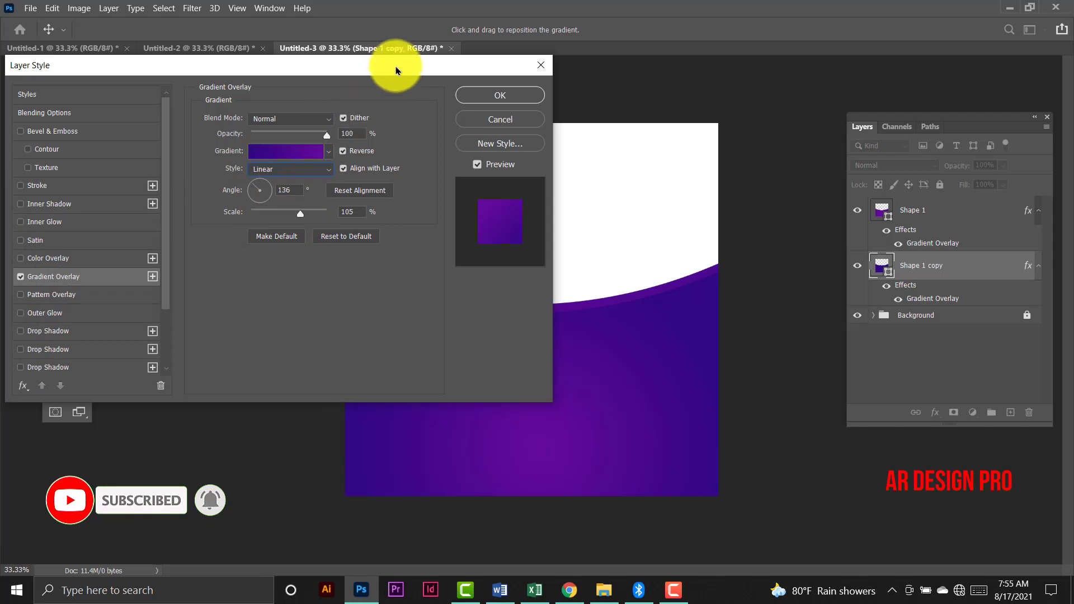
pyautogui.moveTo(395, 68); pyautogui.dragTo(291, 109)
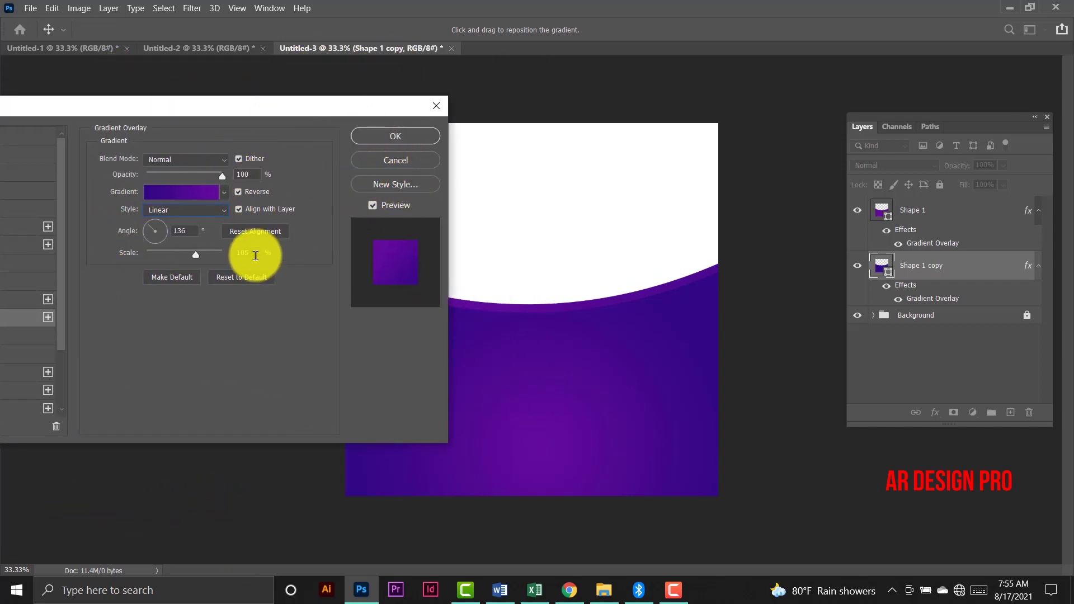
pyautogui.moveTo(255, 255); pyautogui.dragTo(145, 267)
pyautogui.write('42')
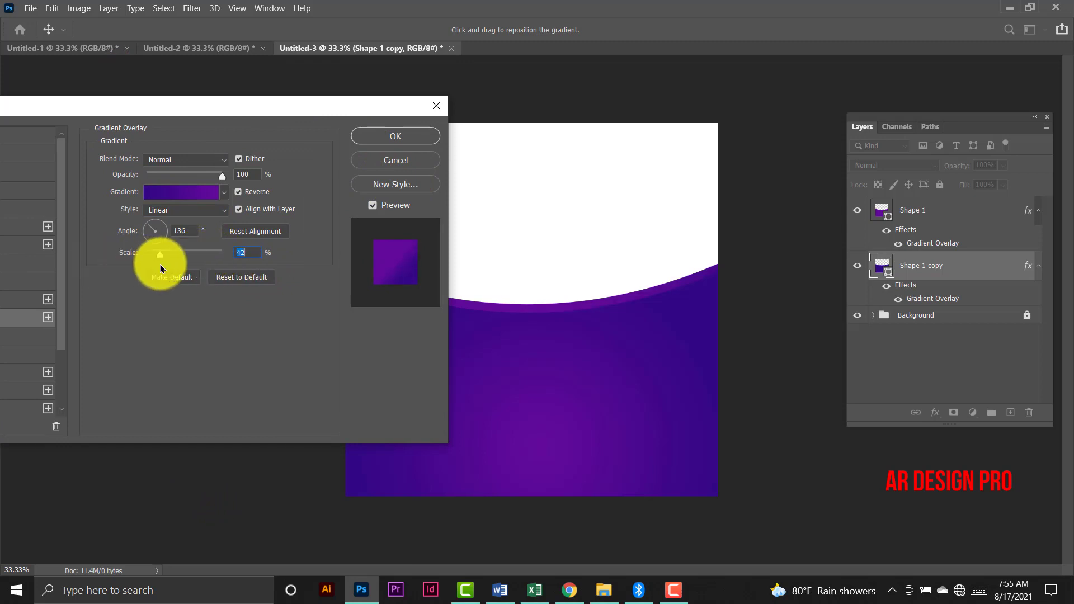
pyautogui.click(395, 136)
pyautogui.click(820, 166)
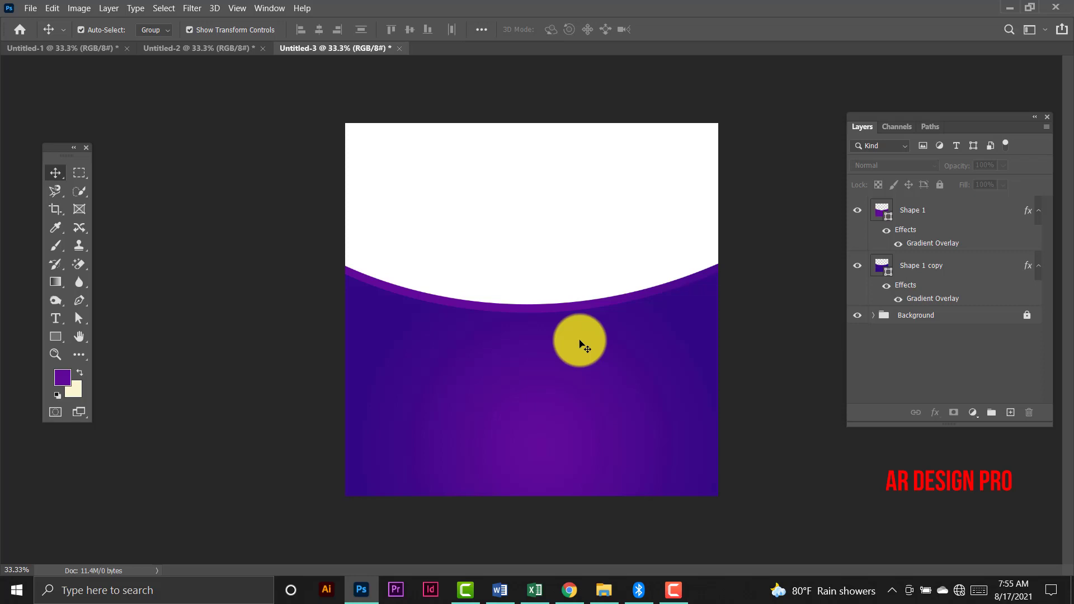
# Group Shape 1 and Shape 1 copy as 'Shapes' and lock the group.
pyautogui.click(917, 215)
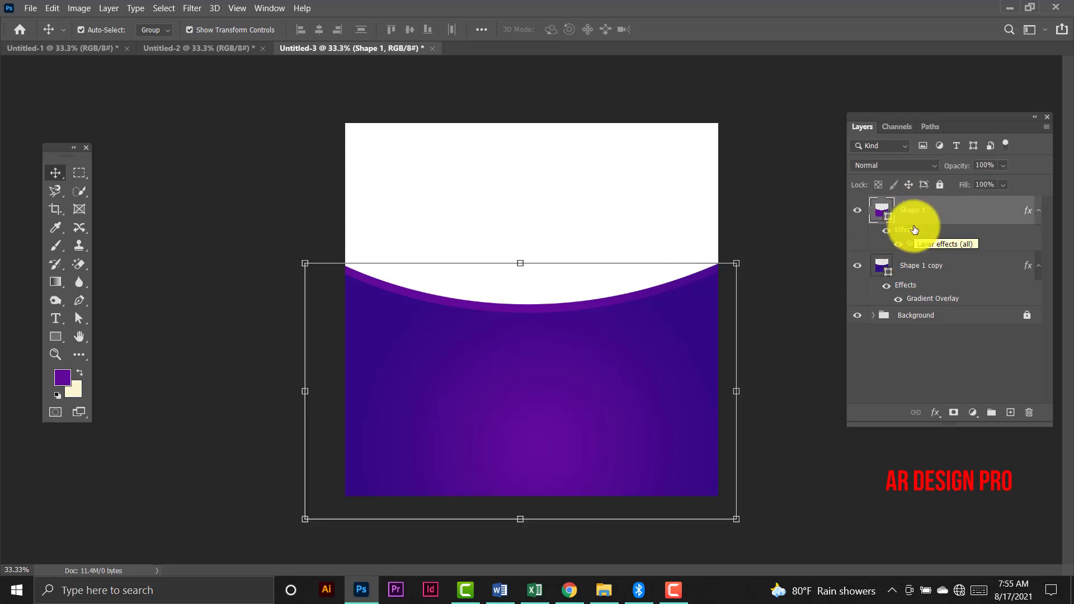
pyautogui.keyDown('shift'); pyautogui.click(938, 263); pyautogui.keyUp('shift')
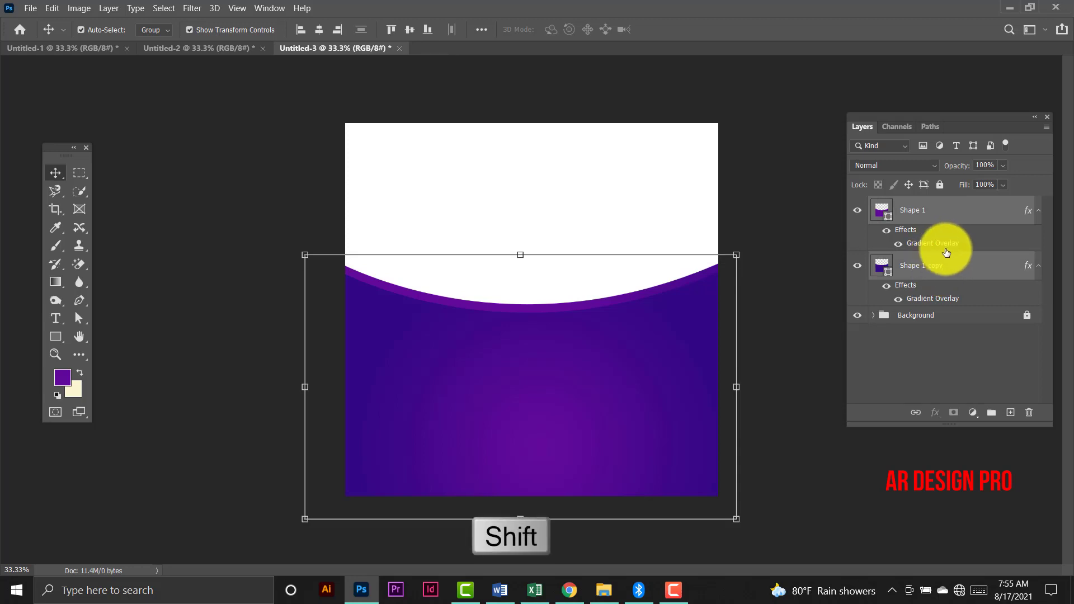
pyautogui.hotkey('ctrl', 'g')
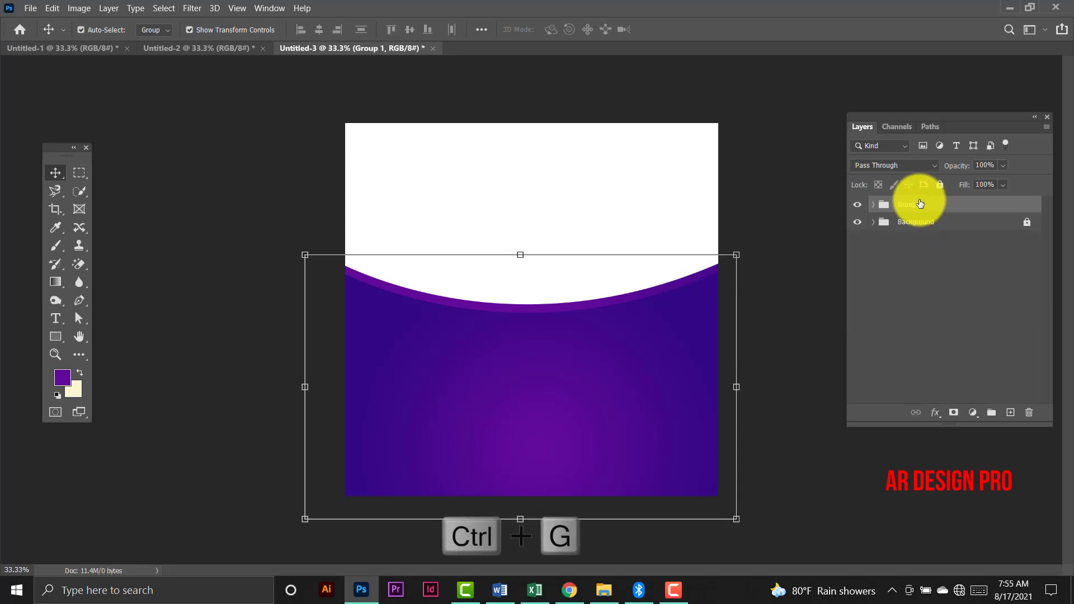
pyautogui.doubleClick(919, 203)
pyautogui.write('hp')
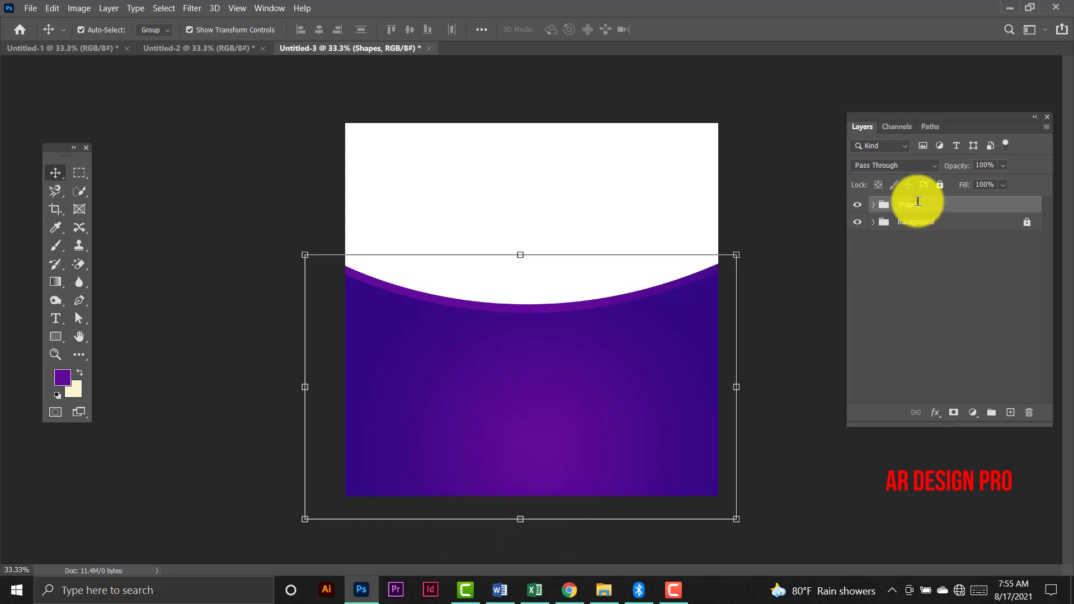
pyautogui.click(940, 185)
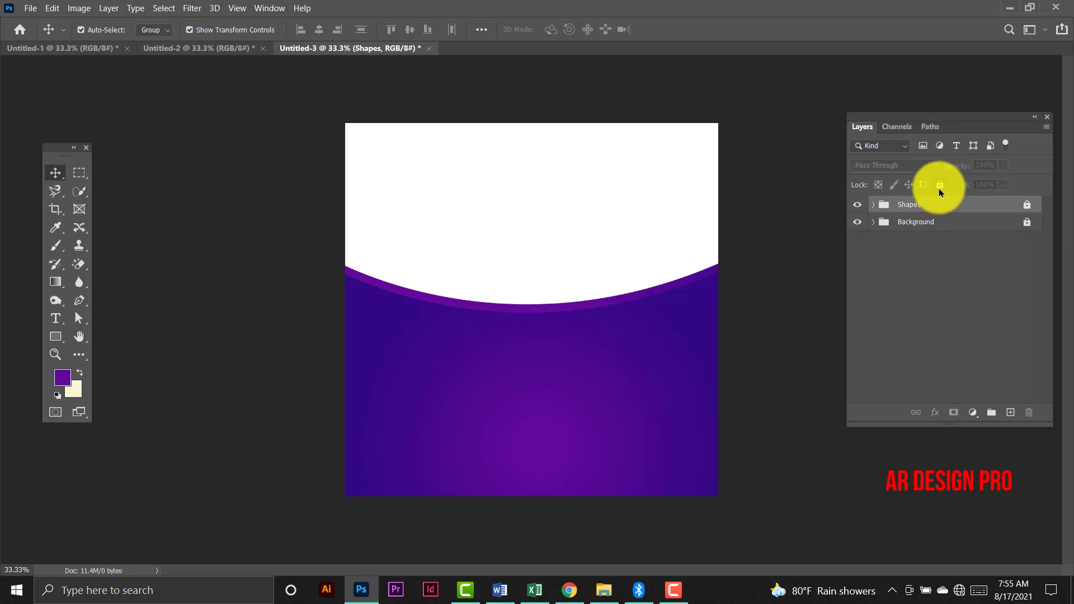
# Draw a hexagon with the Polygon tool and rotate it point-up near the curve's left edge.
pyautogui.click(56, 336)
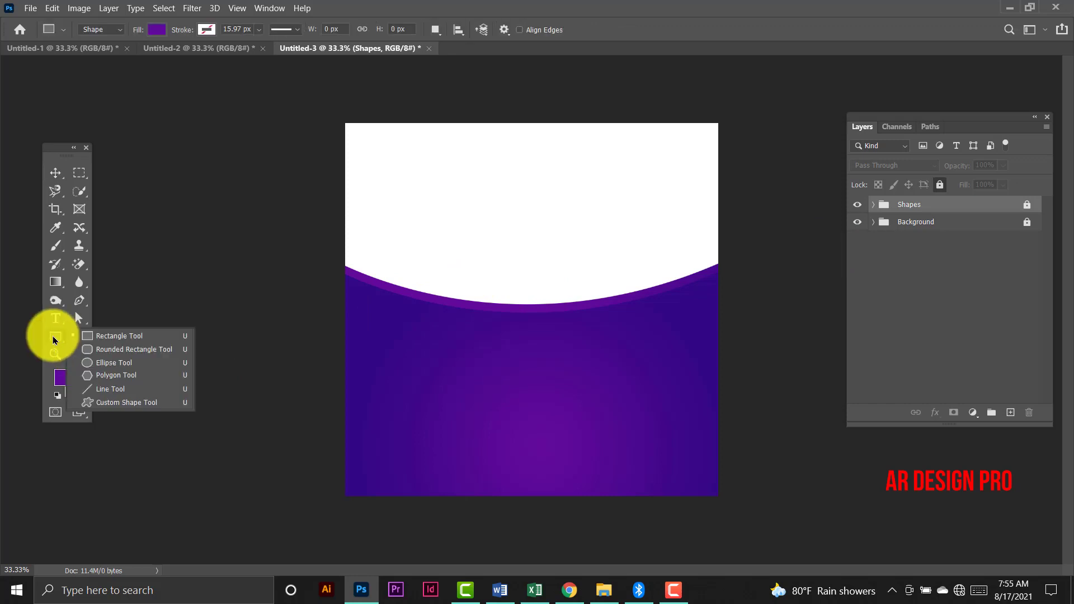
pyautogui.click(115, 375)
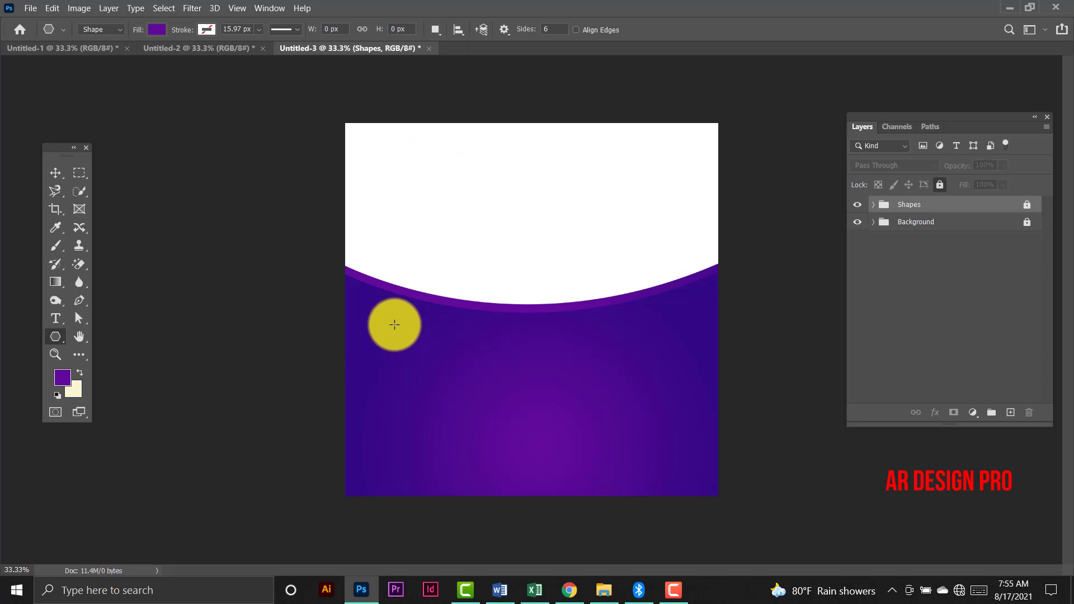
pyautogui.moveTo(395, 324); pyautogui.dragTo(426, 372)
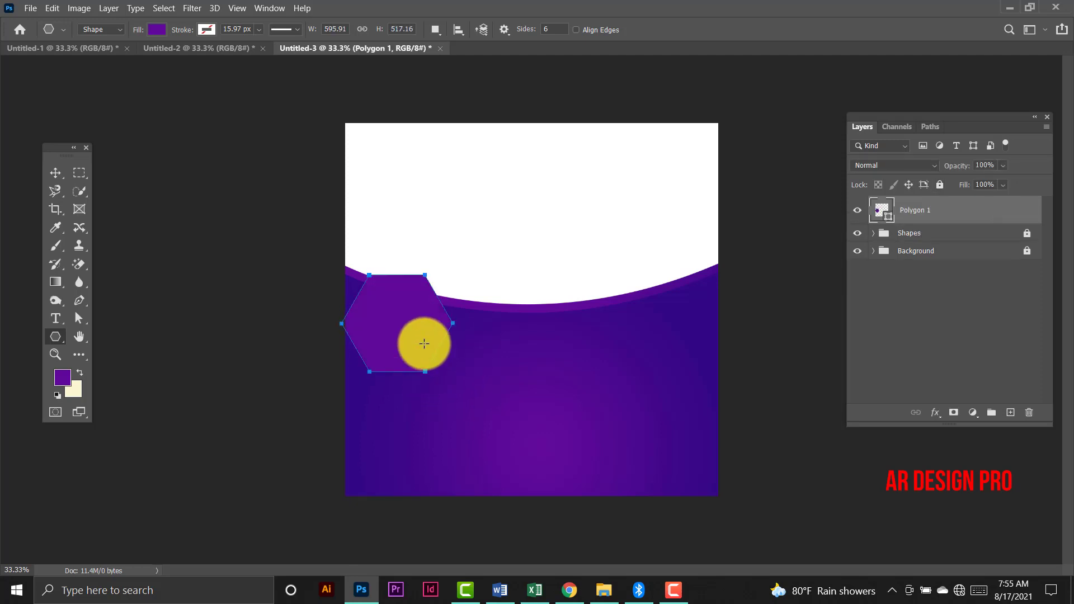
pyautogui.click(56, 173)
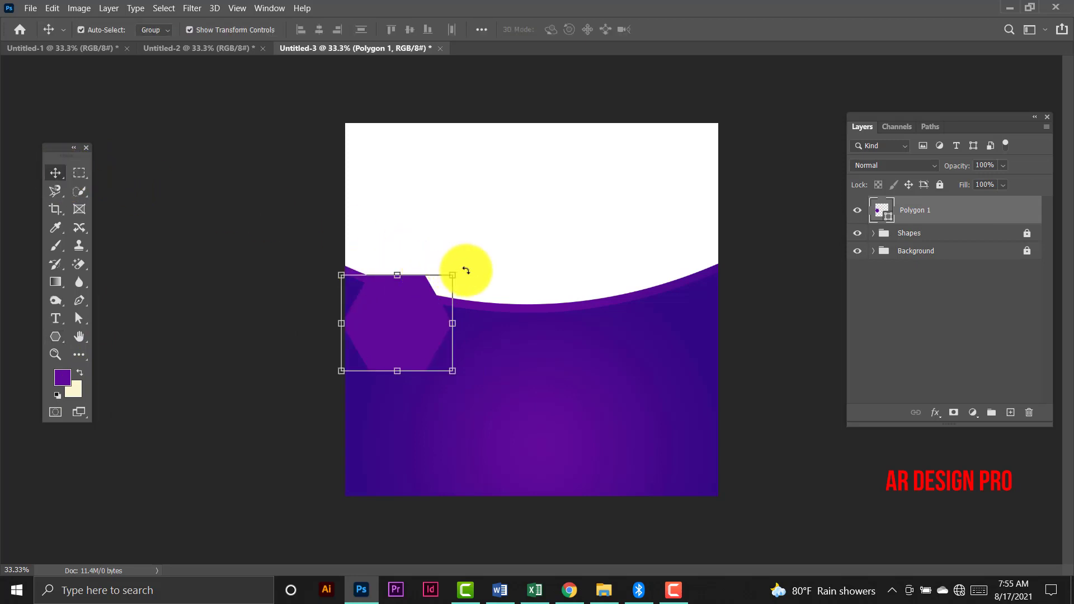
pyautogui.hotkey('ctrl', 't')
pyautogui.moveTo(466, 270)
pyautogui.mouseDown()
pyautogui.moveTo(372, 201)
pyautogui.moveTo(314, 190)
pyautogui.mouseUp()
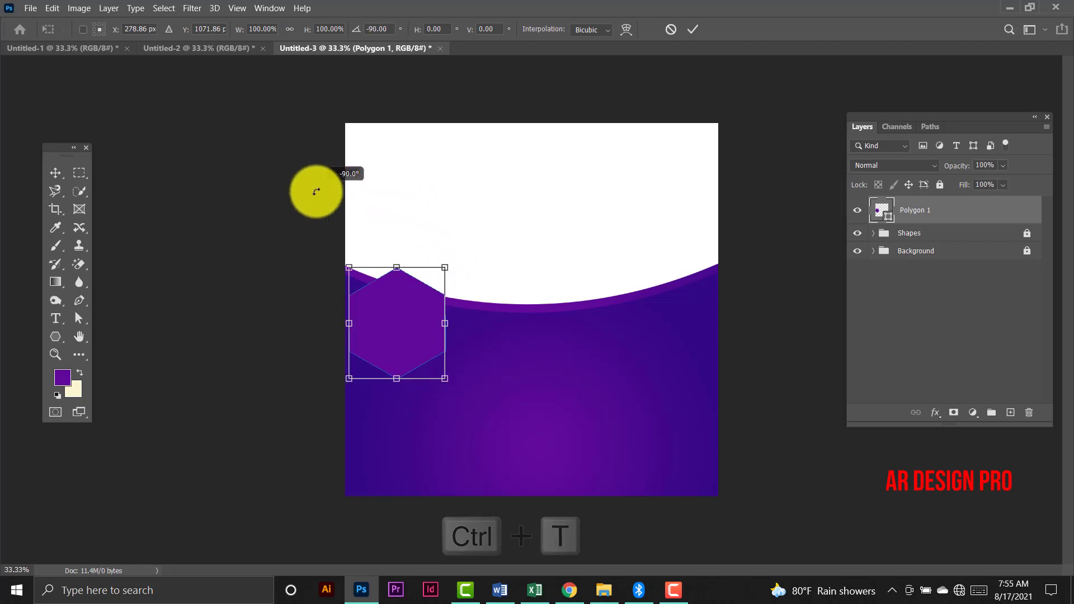
pyautogui.moveTo(391, 323); pyautogui.dragTo(425, 312)
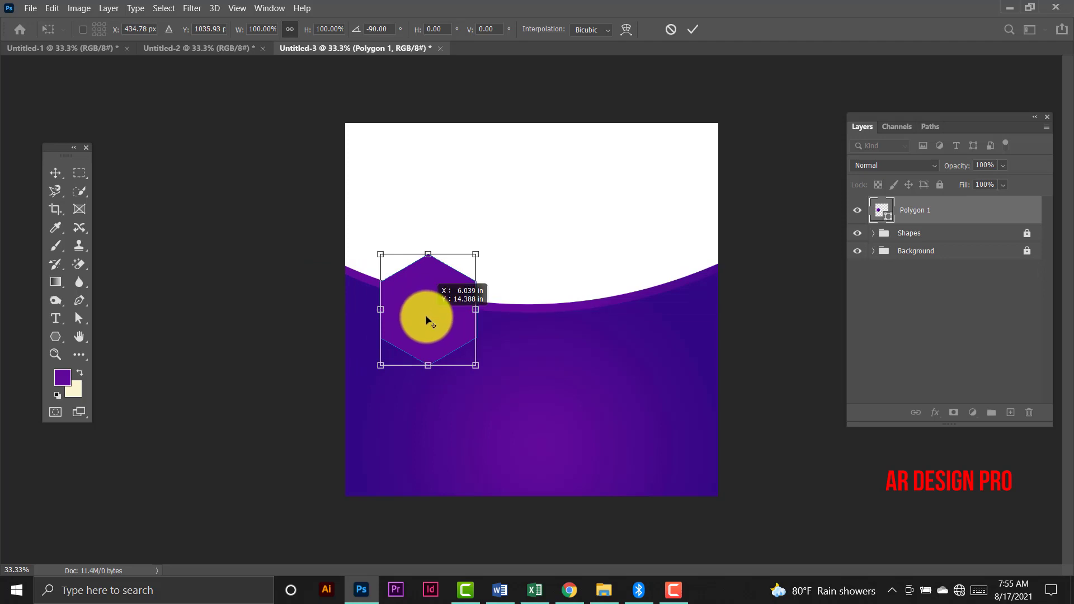
pyautogui.press('Return')
# Shrink the hexagon to about 94%, set it on the curve, and duplicate it to the right.
pyautogui.click(689, 309)
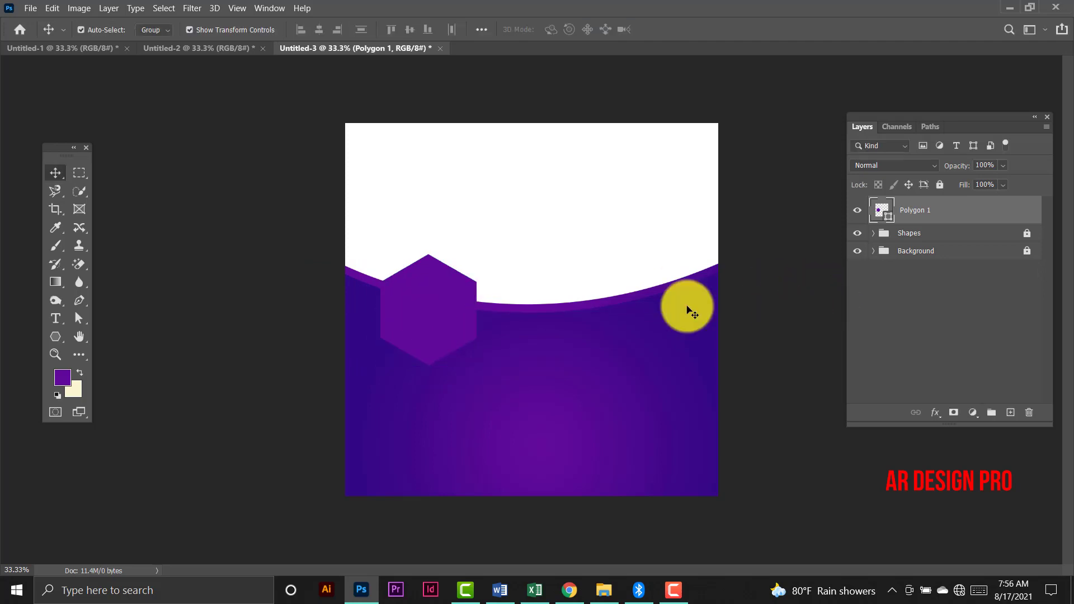
pyautogui.click(436, 303)
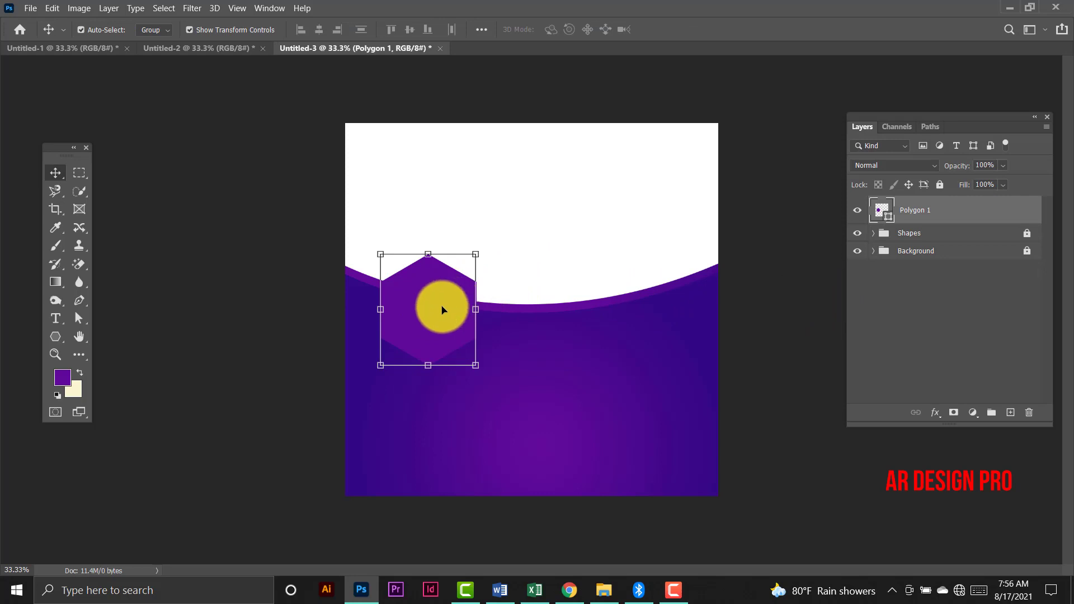
pyautogui.moveTo(442, 309); pyautogui.dragTo(449, 303)
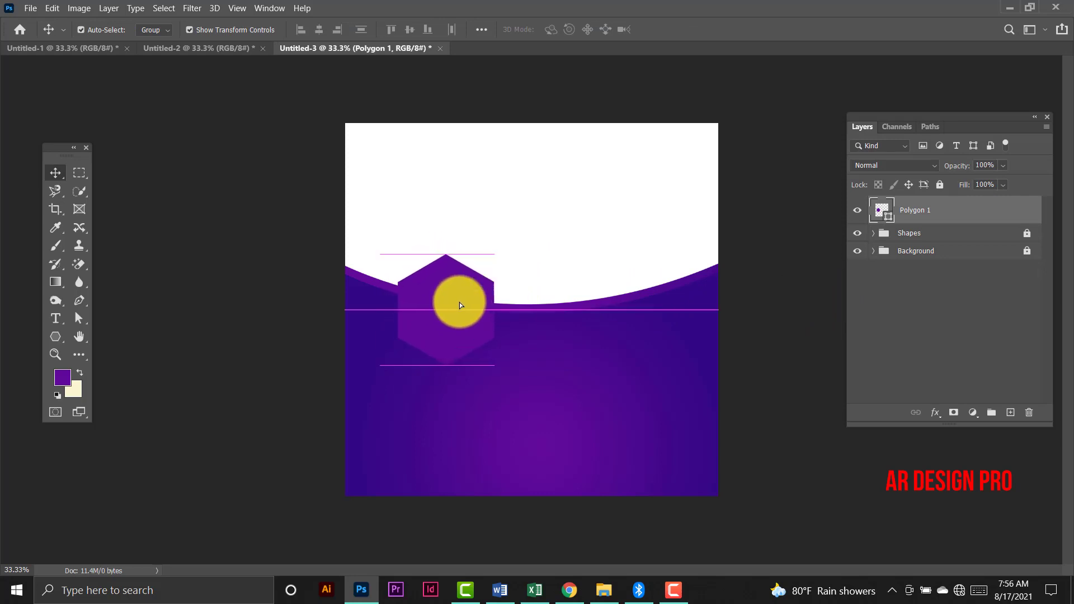
pyautogui.moveTo(453, 303); pyautogui.dragTo(463, 309)
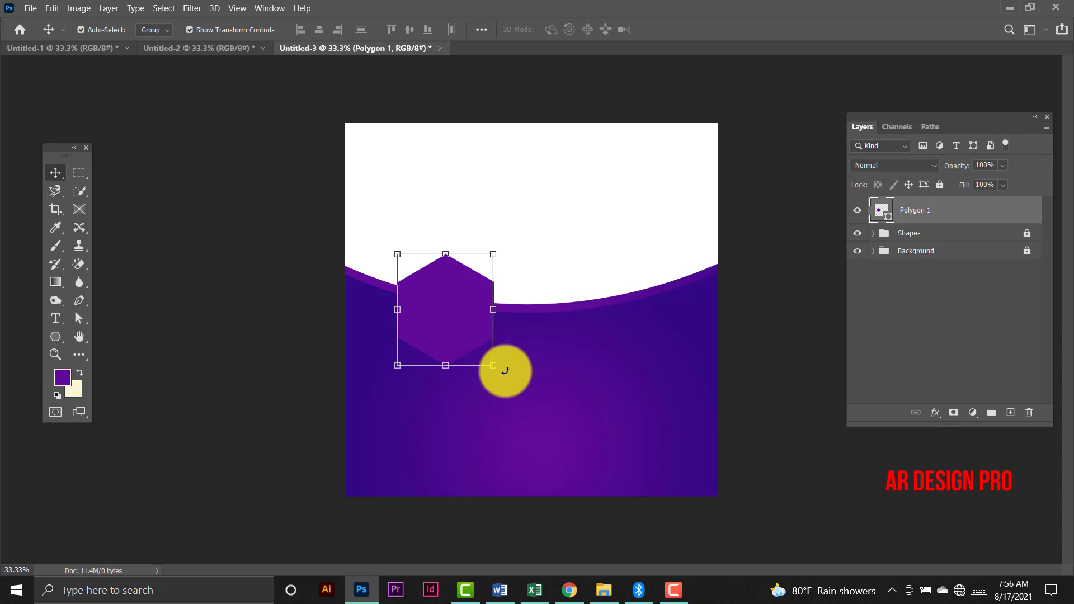
pyautogui.moveTo(493, 365); pyautogui.dragTo(488, 359)
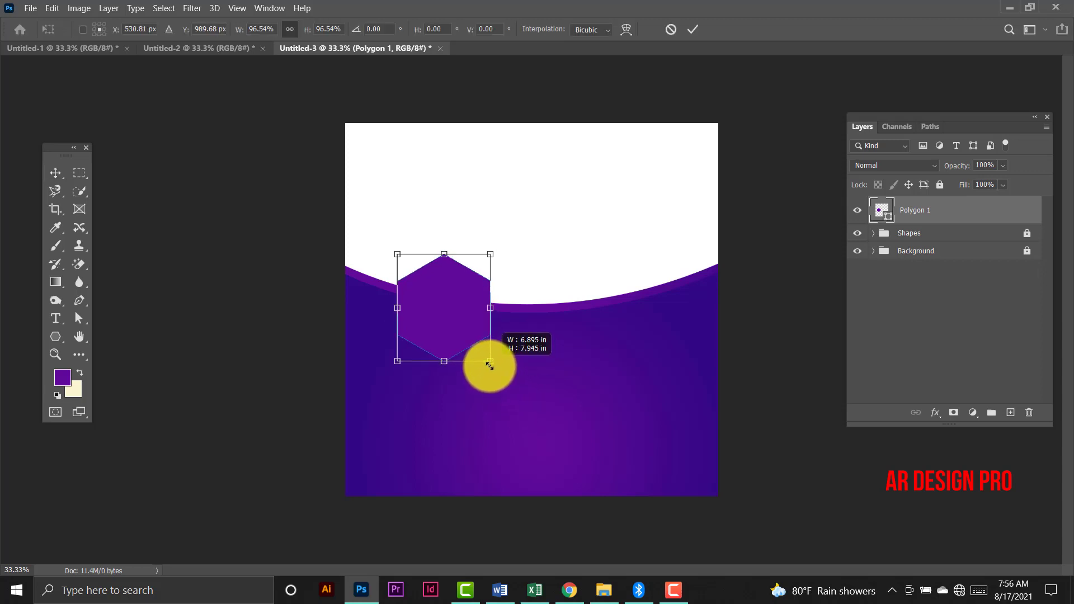
pyautogui.press('Return')
pyautogui.moveTo(445, 301); pyautogui.dragTo(439, 292)
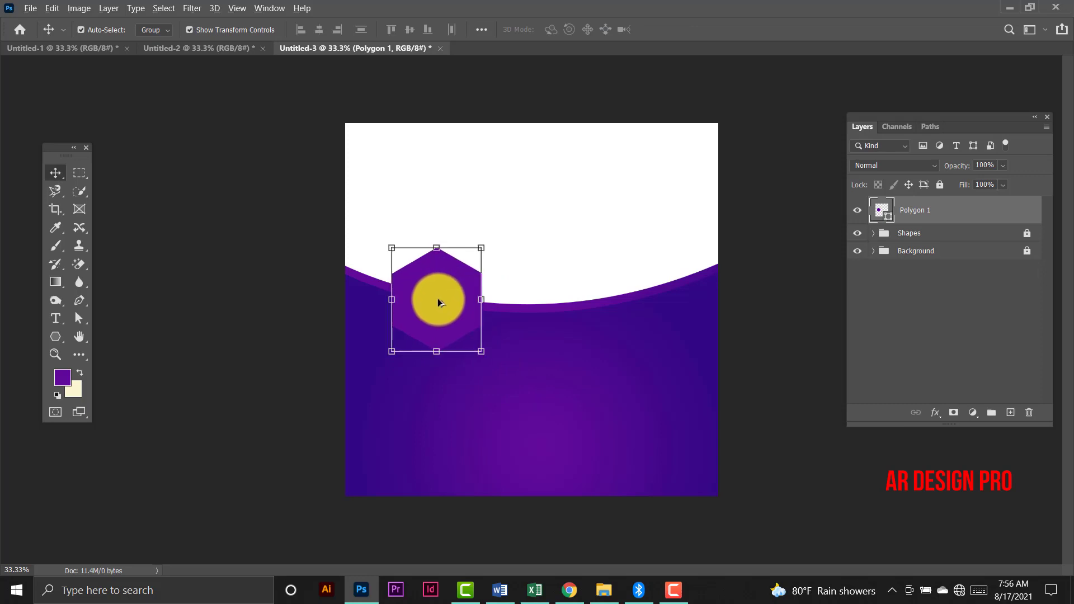
pyautogui.moveTo(438, 298)
pyautogui.mouseDown()
pyautogui.moveTo(529, 324)
pyautogui.moveTo(532, 351)
pyautogui.mouseUp()
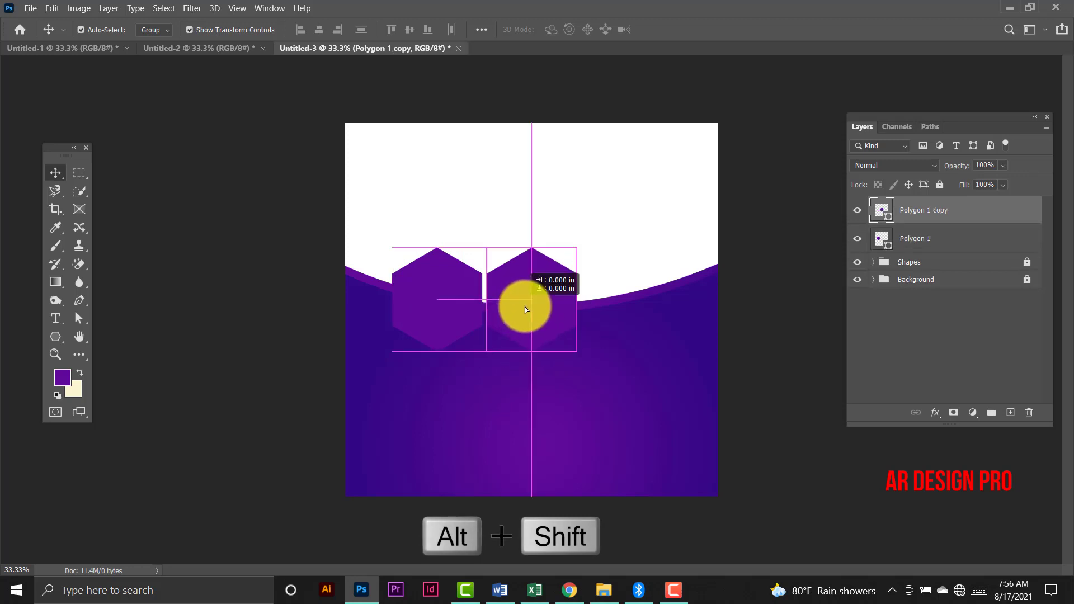
# Duplicate a third hexagon to the right, lower the middle one, and spread the outer two apart.
pyautogui.moveTo(526, 310); pyautogui.dragTo(612, 308)
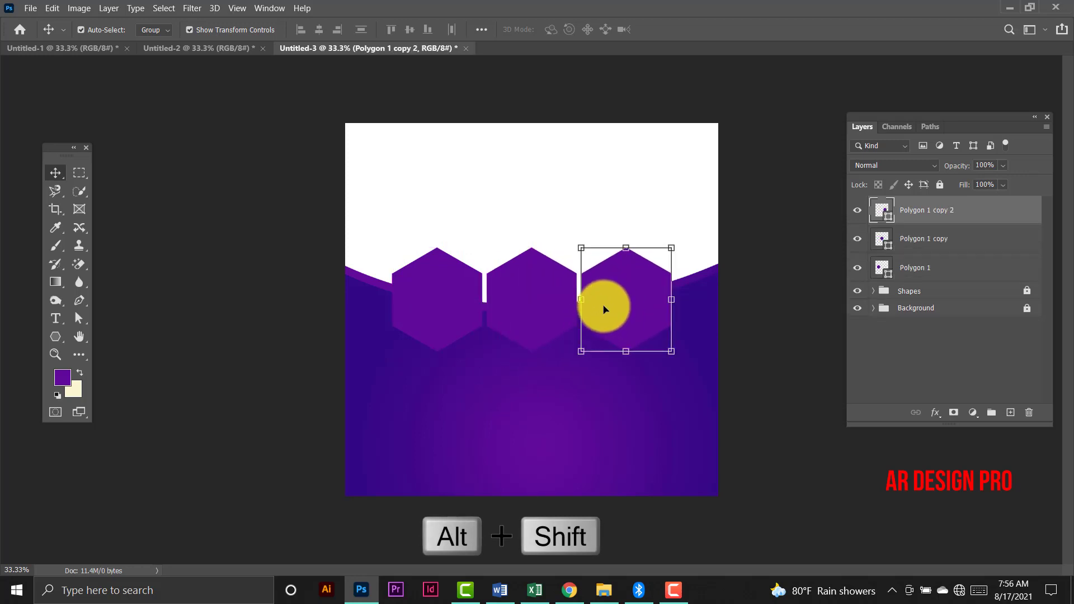
pyautogui.click(514, 311)
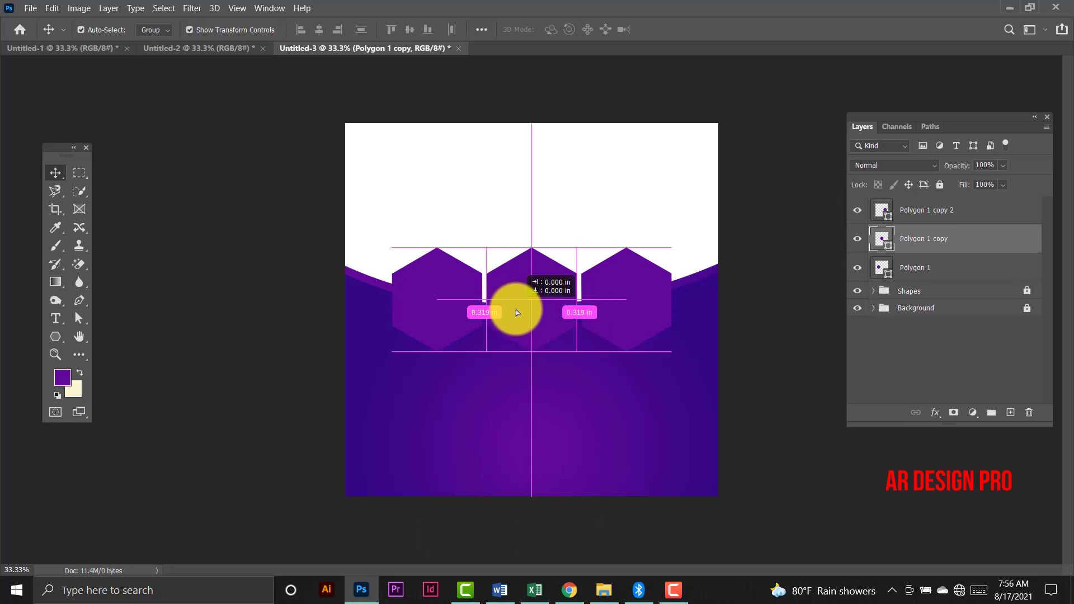
pyautogui.moveTo(517, 313); pyautogui.dragTo(533, 325)
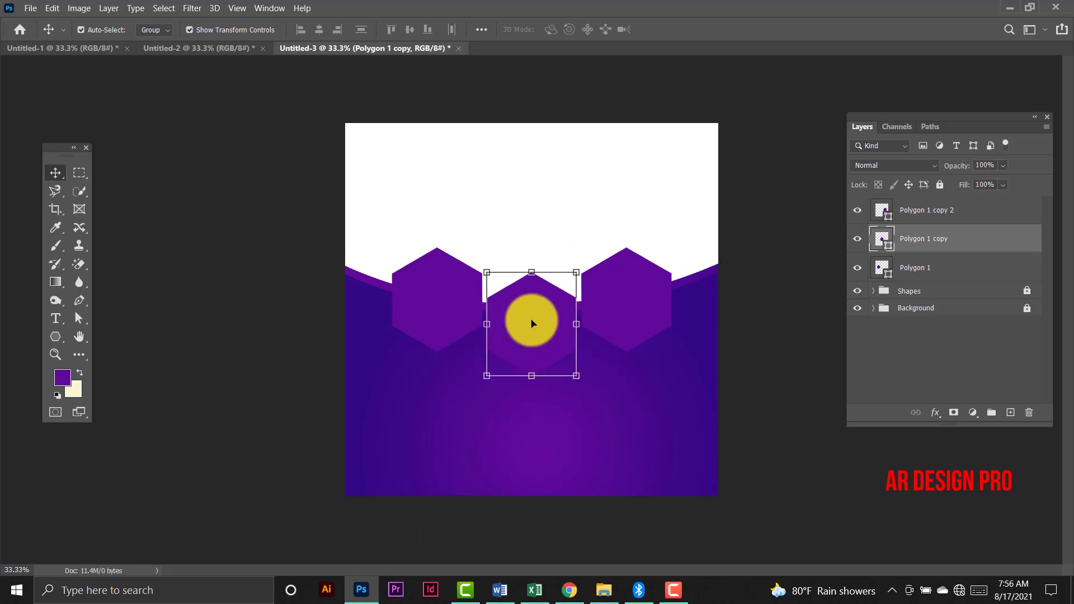
pyautogui.moveTo(630, 307); pyautogui.dragTo(639, 307)
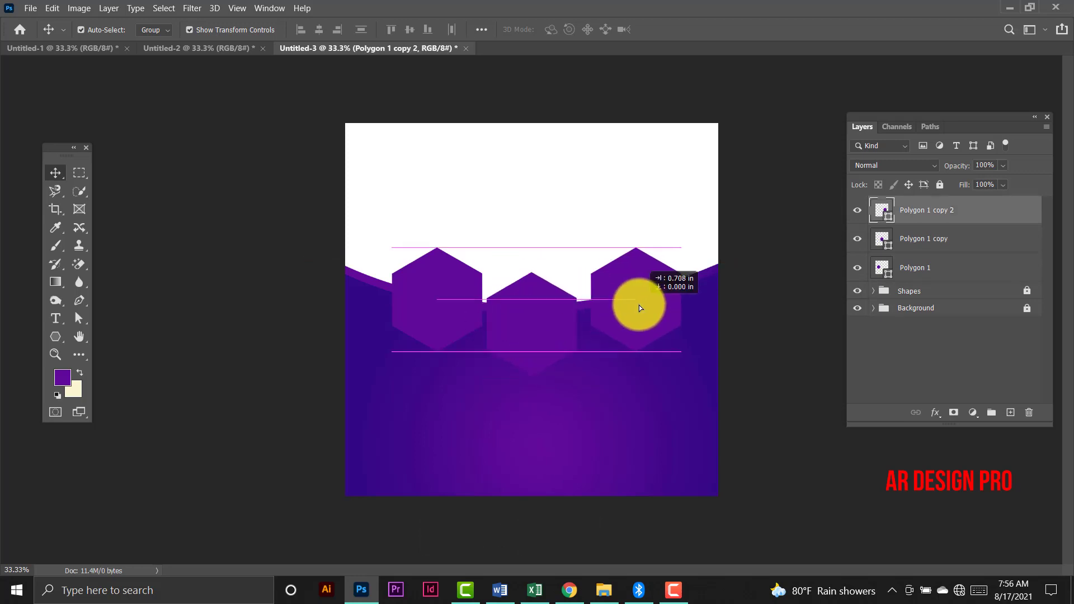
pyautogui.moveTo(468, 307); pyautogui.dragTo(454, 308)
pyautogui.click(658, 303)
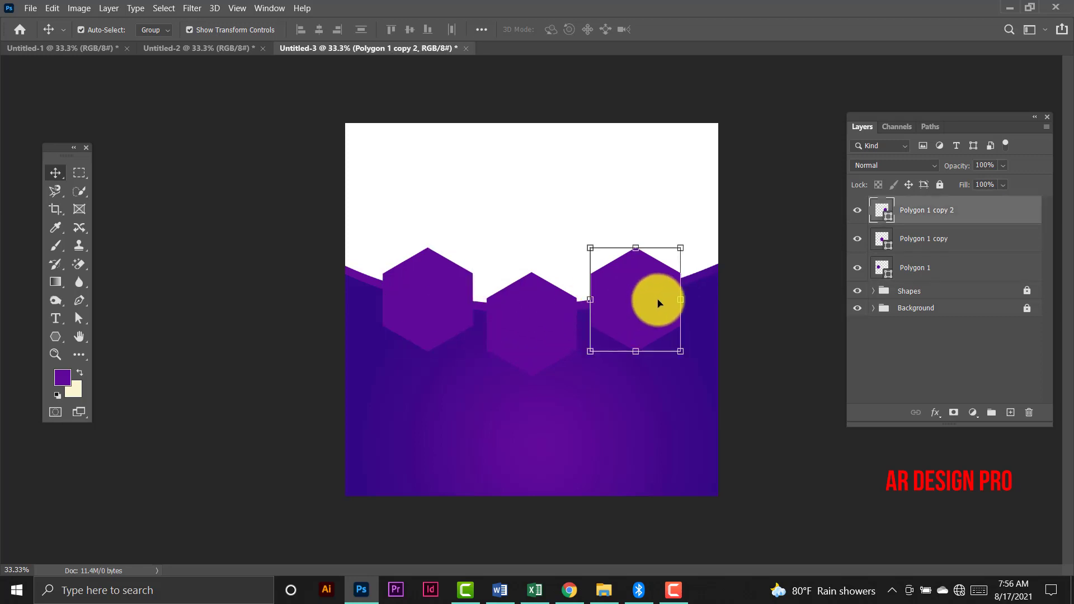
# Select the left hexagon and bring up its Polygon stroke colour options.
pyautogui.click(957, 268)
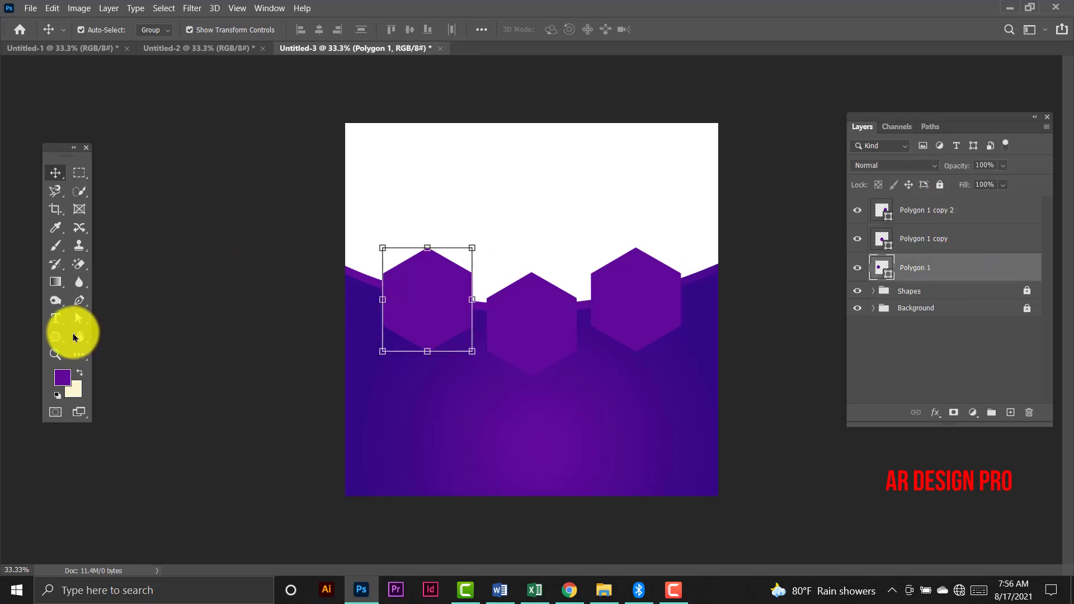
pyautogui.click(65, 337)
pyautogui.click(207, 29)
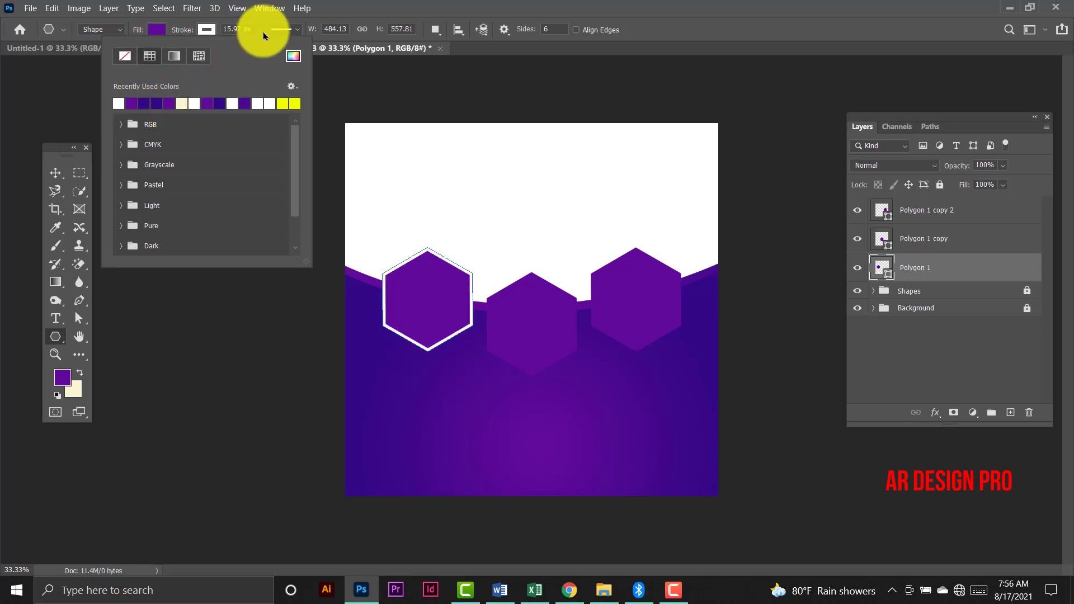
# Give the left and middle hexagons white outlines about 15 px thick.
pyautogui.click(246, 27)
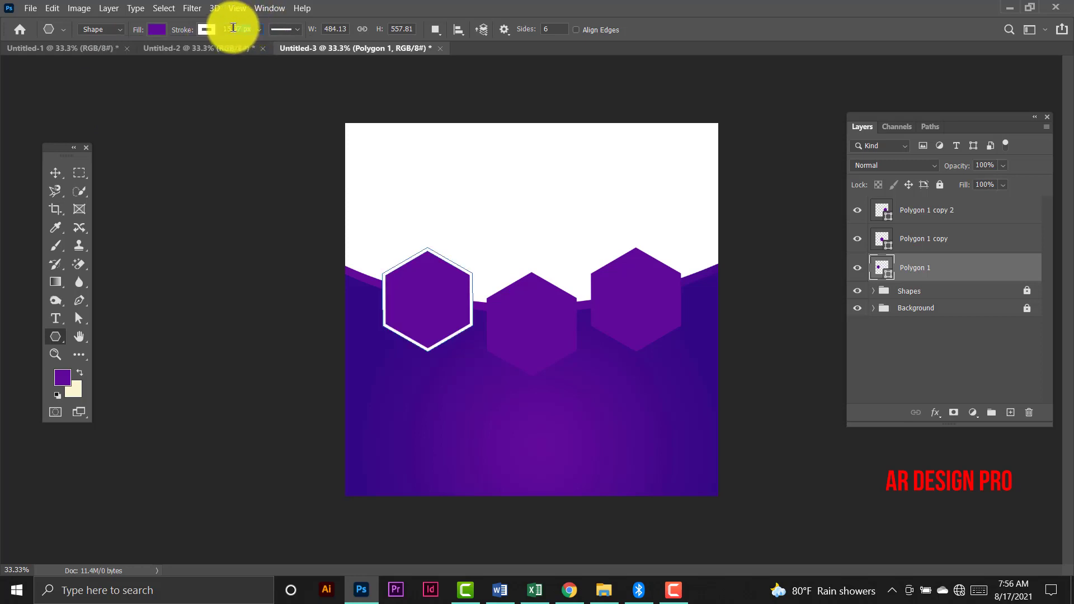
pyautogui.write('5')
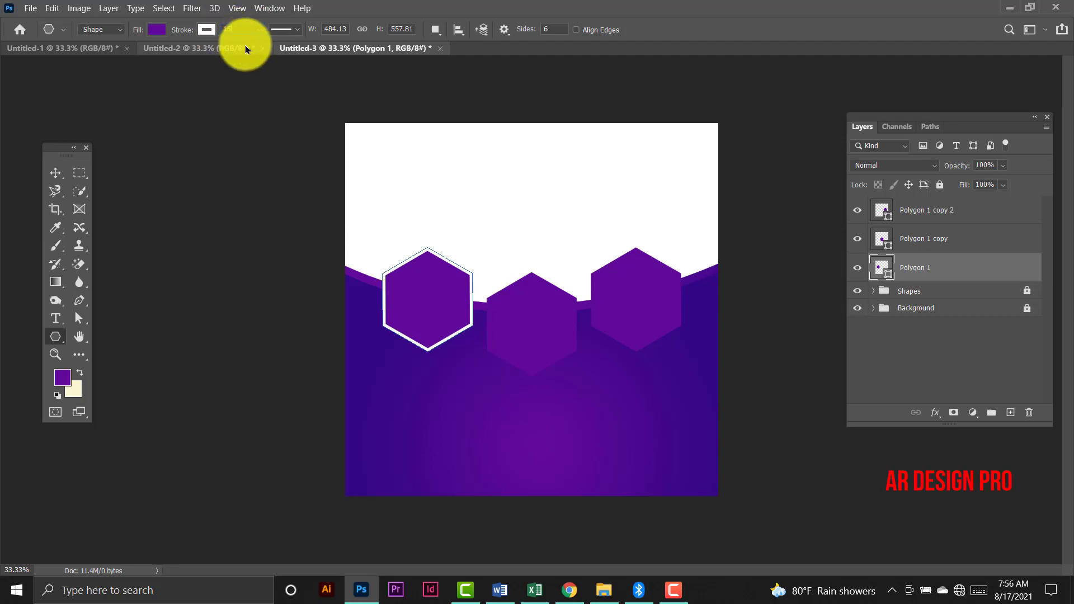
pyautogui.click(55, 173)
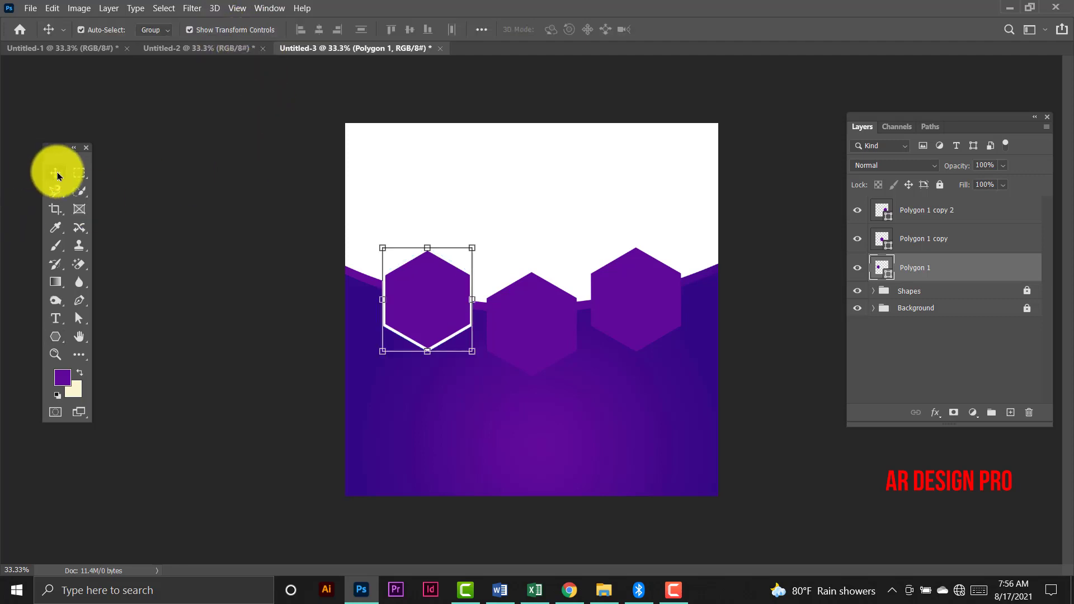
pyautogui.click(507, 305)
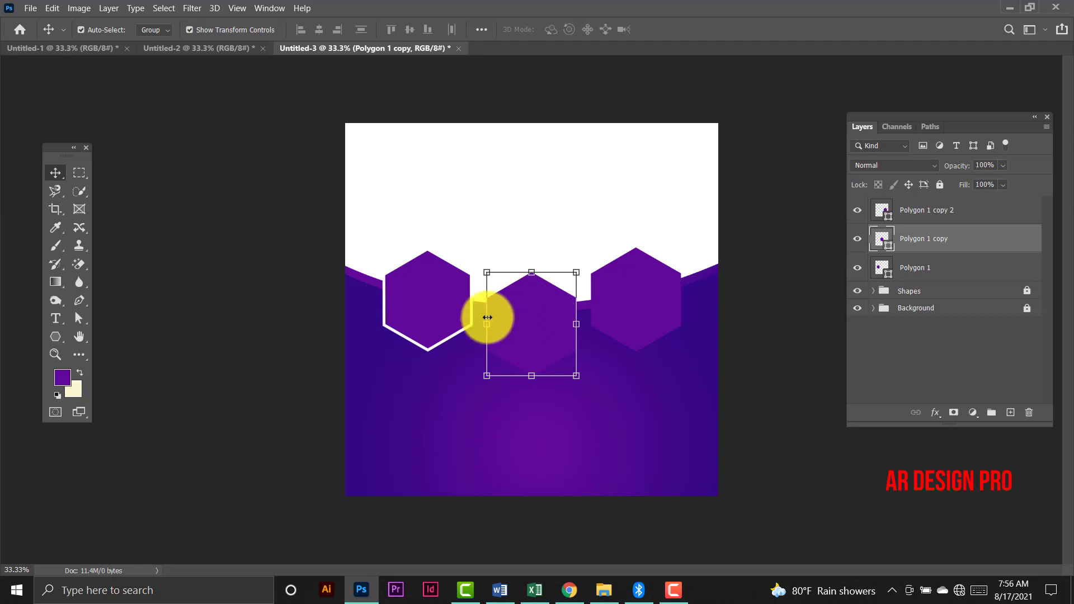
pyautogui.click(56, 336)
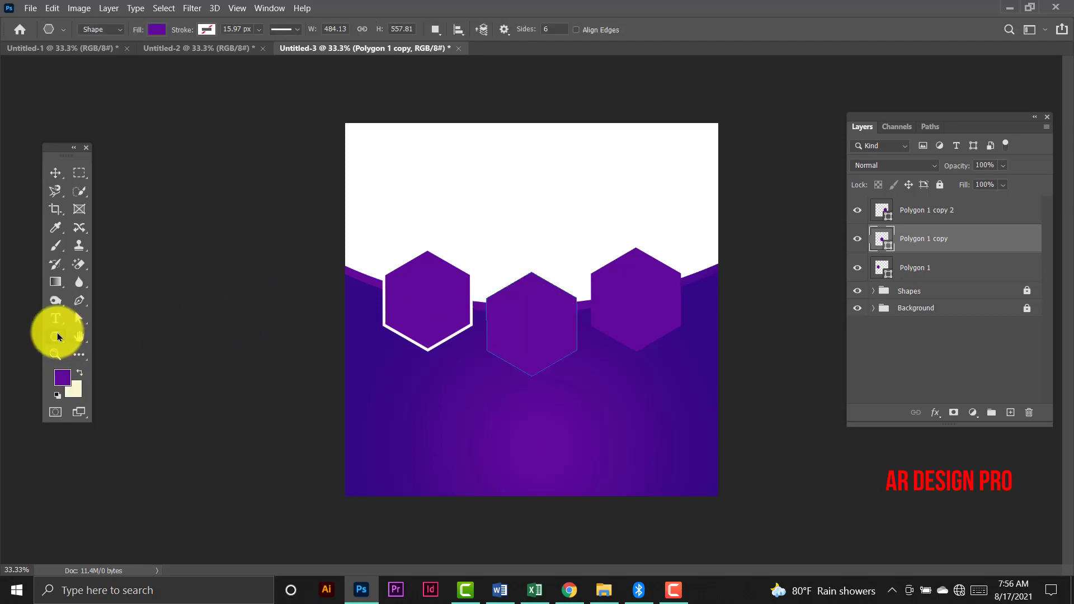
pyautogui.click(206, 29)
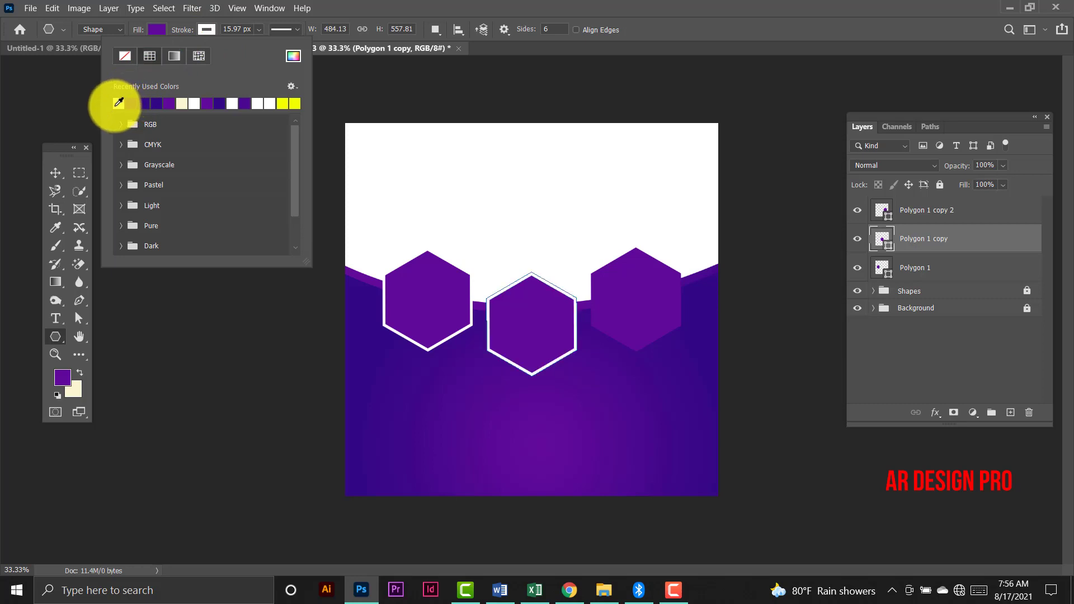
pyautogui.click(249, 28)
pyautogui.write('15')
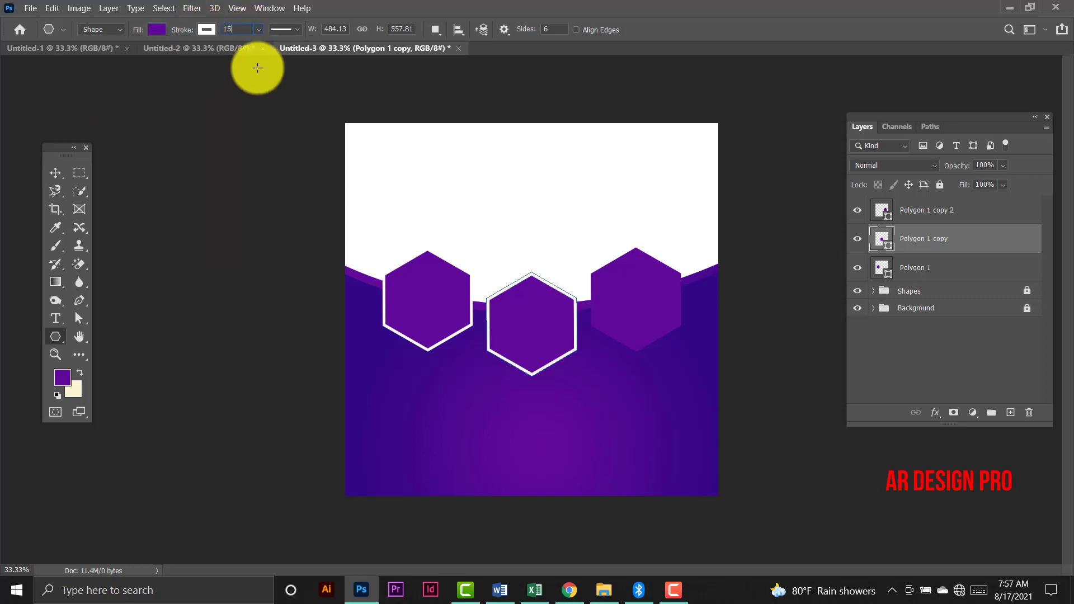
pyautogui.click(939, 272)
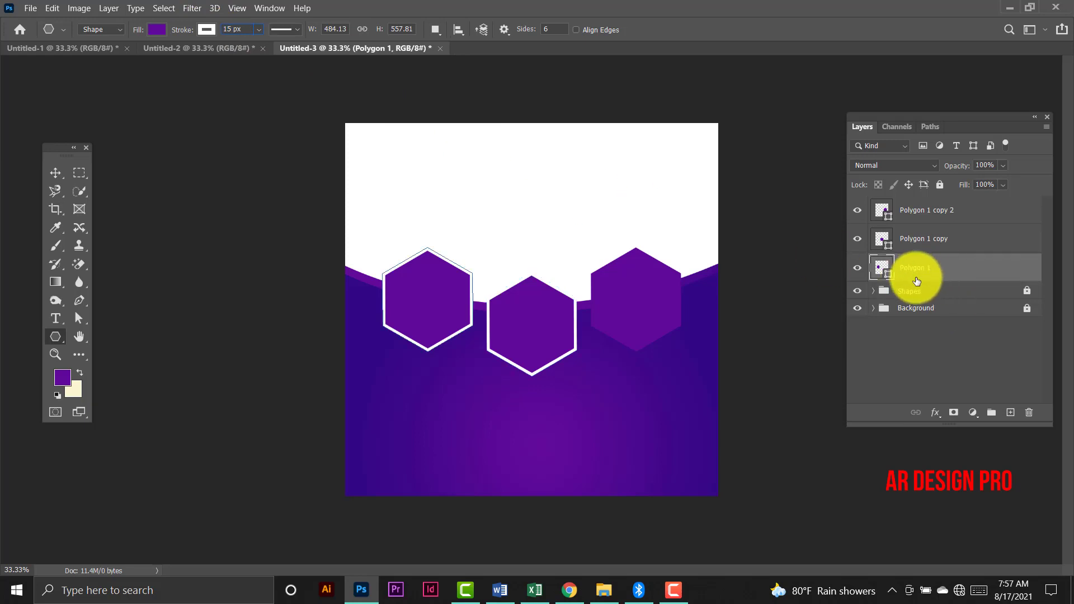
# Give the right hexagon a matching white 15 px outline.
pyautogui.click(925, 214)
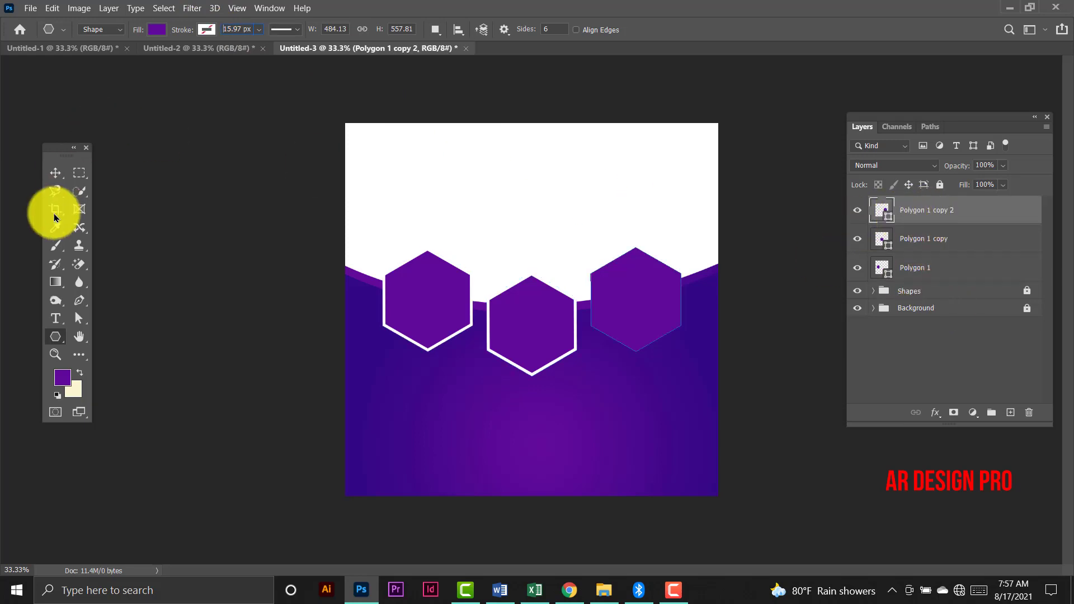
pyautogui.click(215, 29)
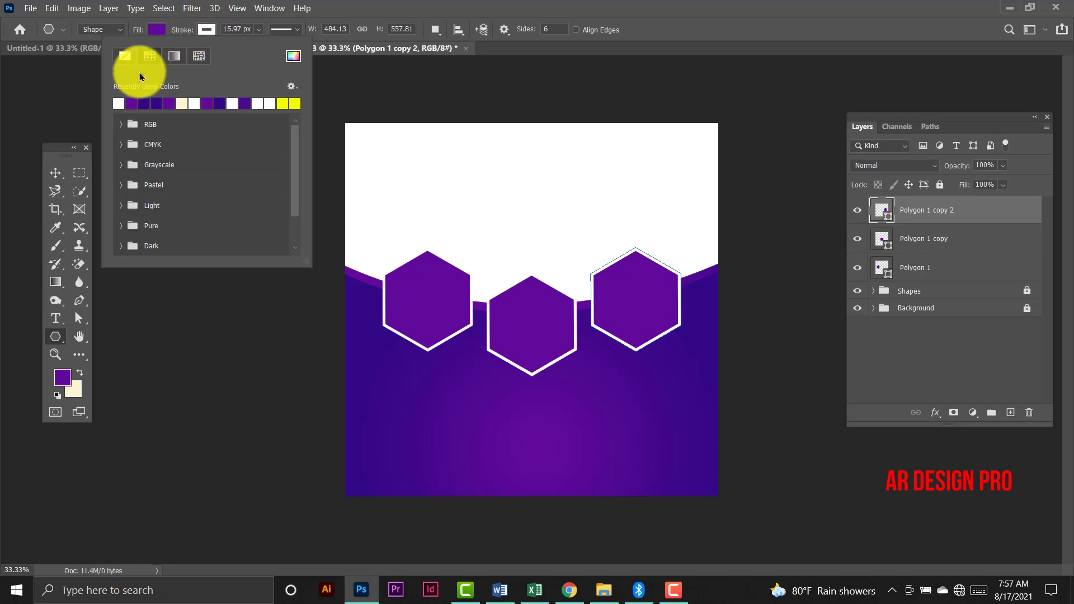
pyautogui.click(252, 30)
pyautogui.write('1')
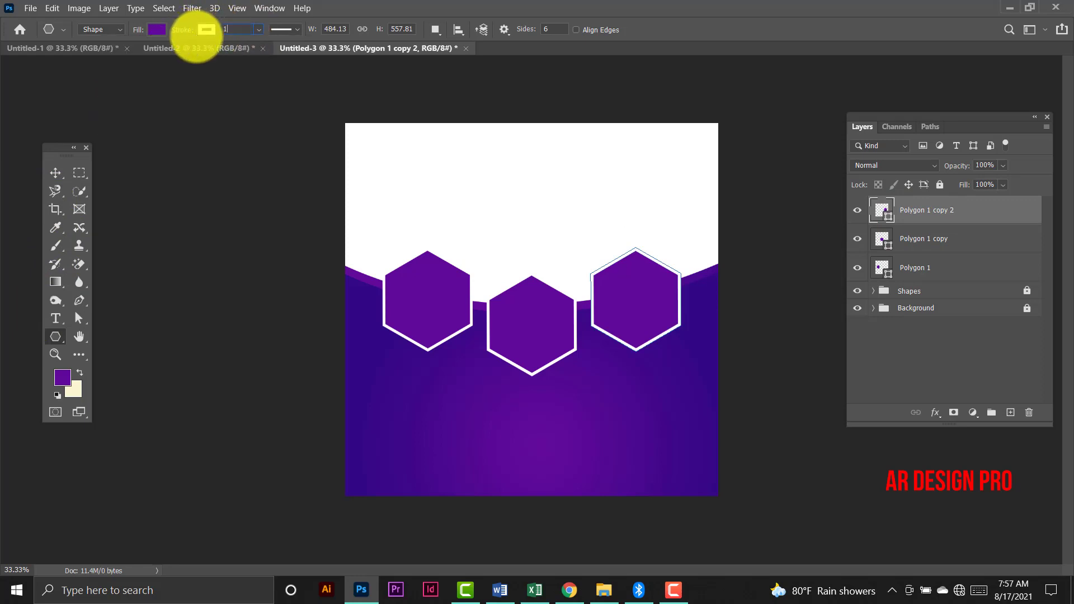
pyautogui.write('5')
pyautogui.click(59, 173)
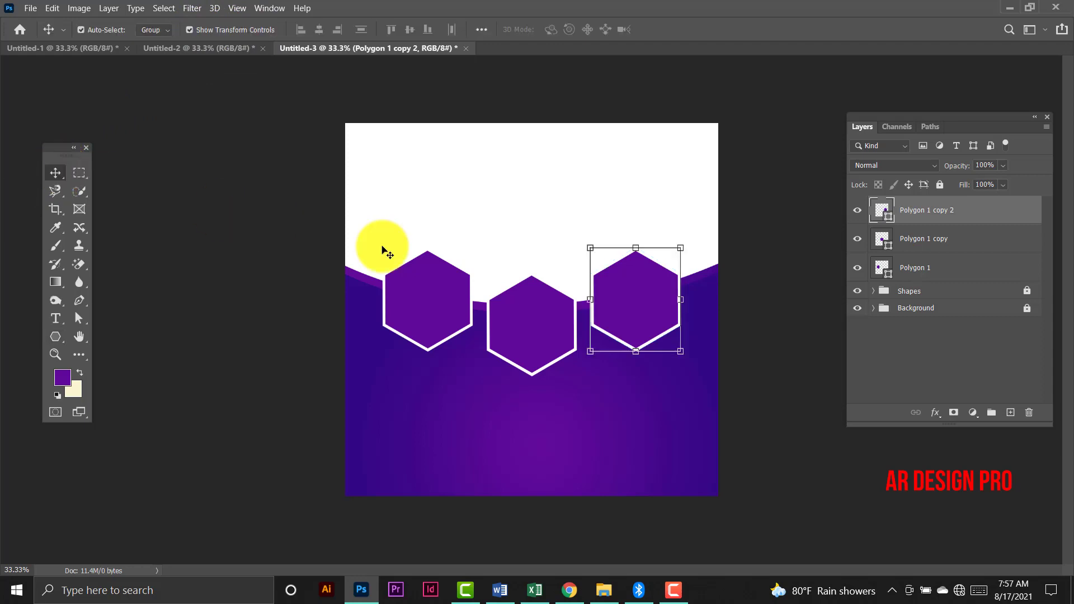
pyautogui.click(795, 302)
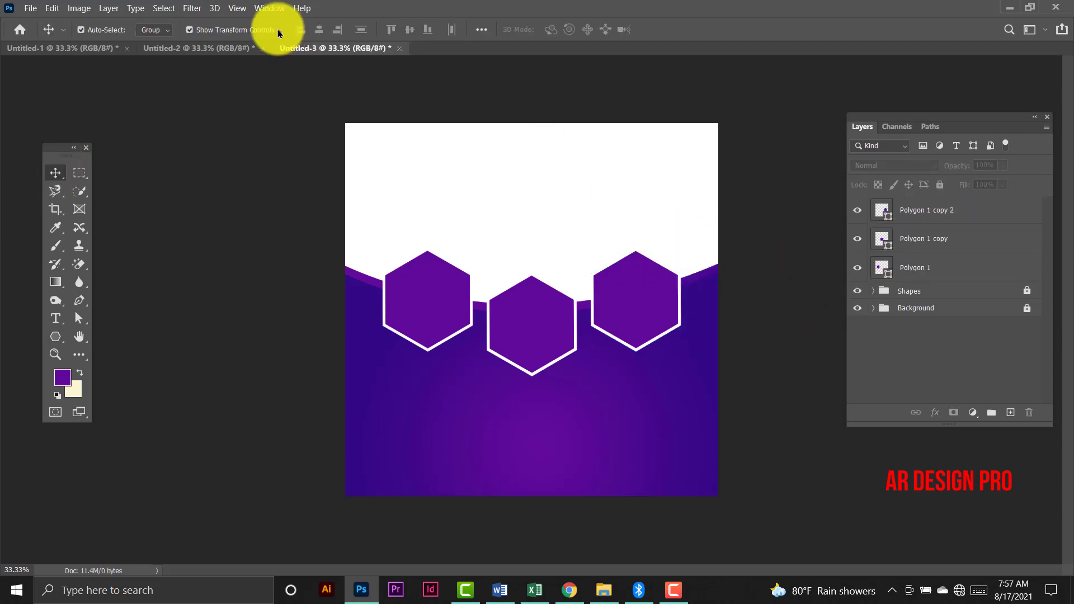
# Bring the house photo from Untitled-2 into Untitled-3 as Layer 1, scaled about 180% across the top.
pyautogui.click(228, 53)
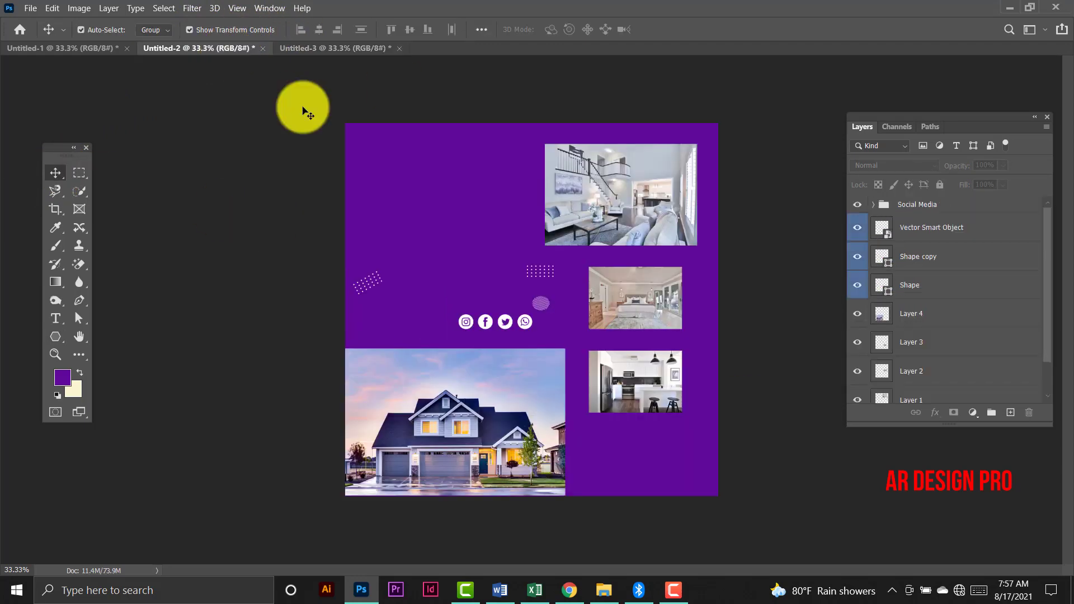
pyautogui.click(401, 379)
pyautogui.moveTo(411, 403)
pyautogui.mouseDown()
pyautogui.moveTo(403, 48)
pyautogui.moveTo(504, 190)
pyautogui.mouseUp()
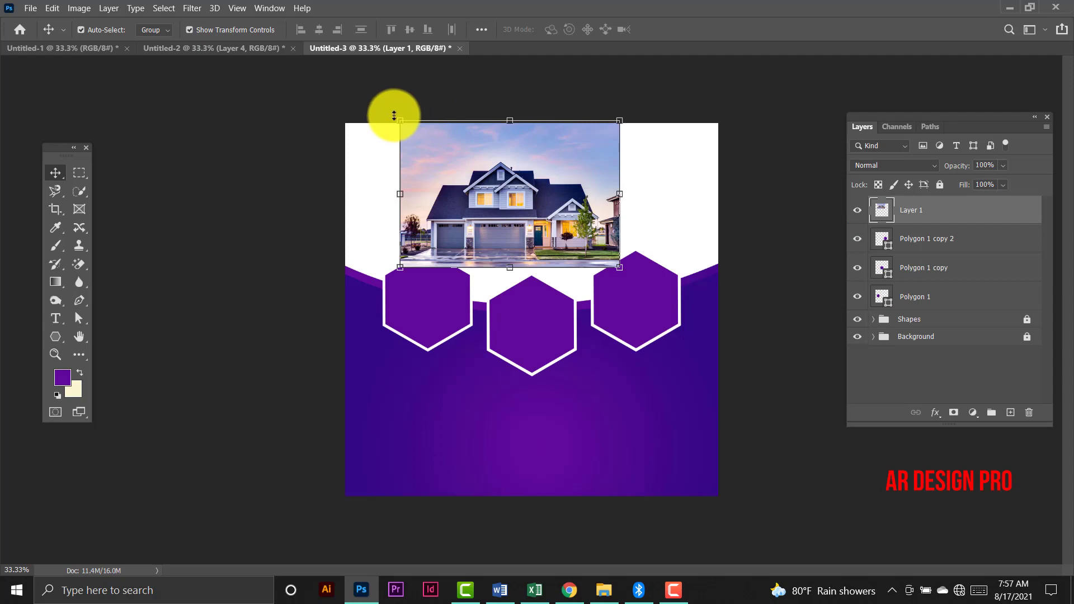
pyautogui.moveTo(396, 119); pyautogui.dragTo(324, 69)
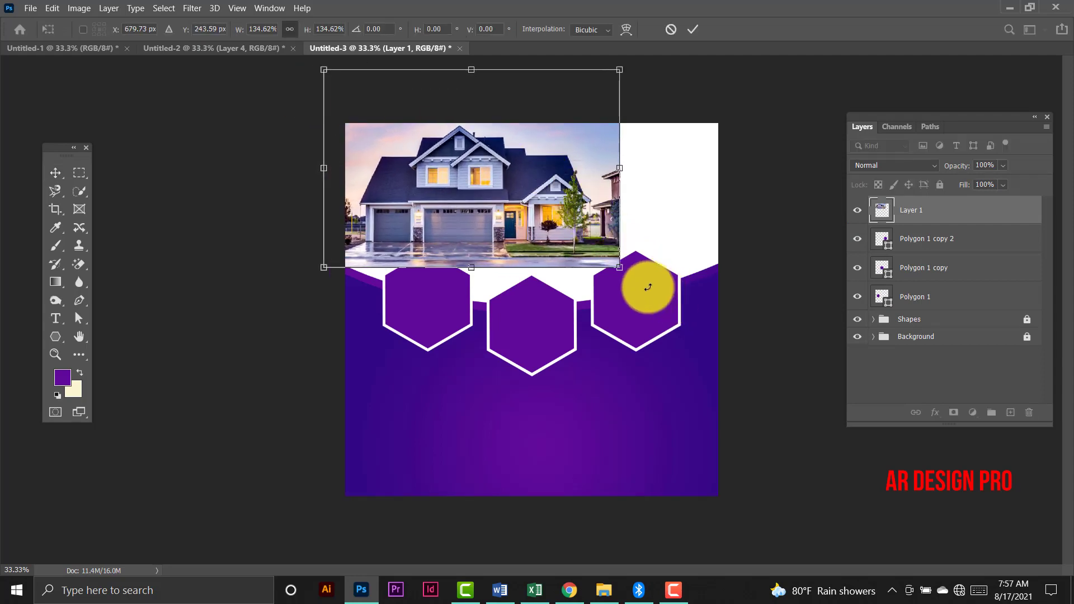
pyautogui.moveTo(620, 268); pyautogui.dragTo(720, 333)
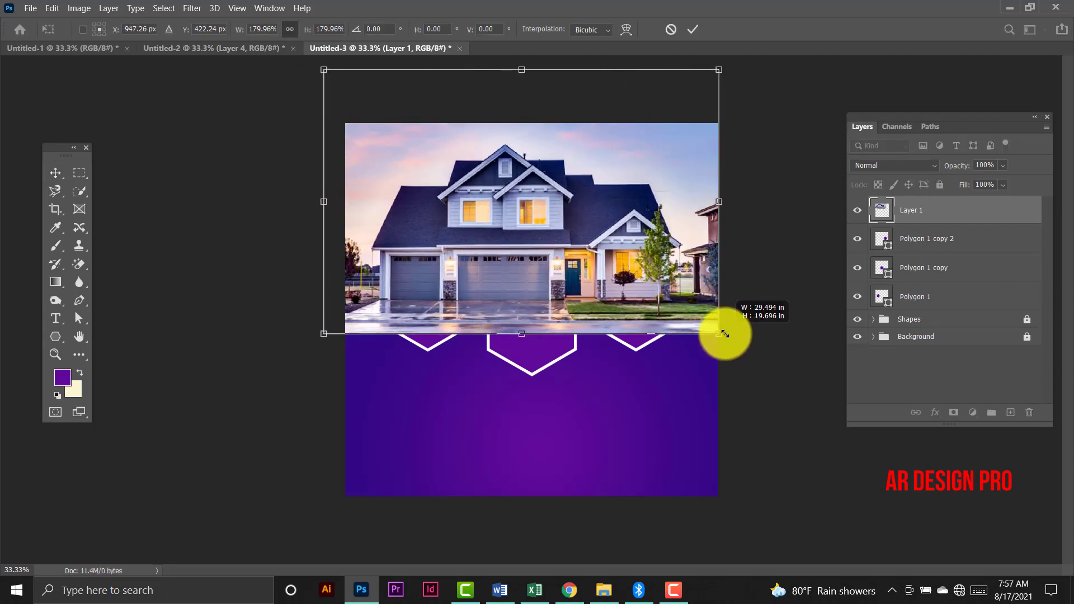
pyautogui.moveTo(672, 273); pyautogui.dragTo(672, 262)
pyautogui.press('Return')
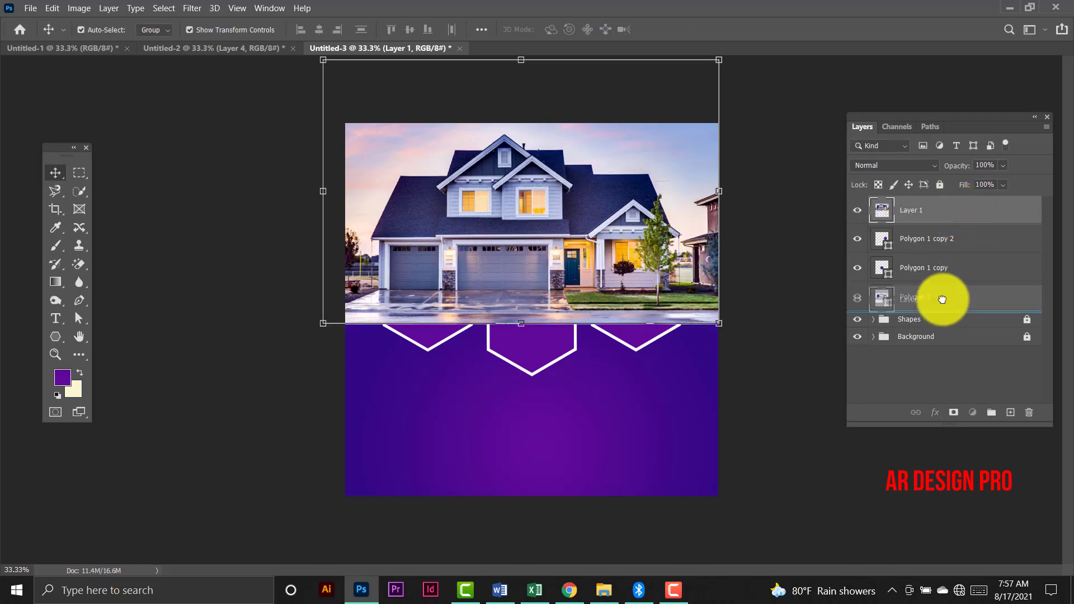
# Move Layer 1 below the Shapes group and nudge the photo up under the purple curve.
pyautogui.moveTo(979, 214)
pyautogui.mouseDown()
pyautogui.moveTo(942, 300)
pyautogui.moveTo(976, 319)
pyautogui.mouseUp()
pyautogui.hotkey('ctrl', 'z')
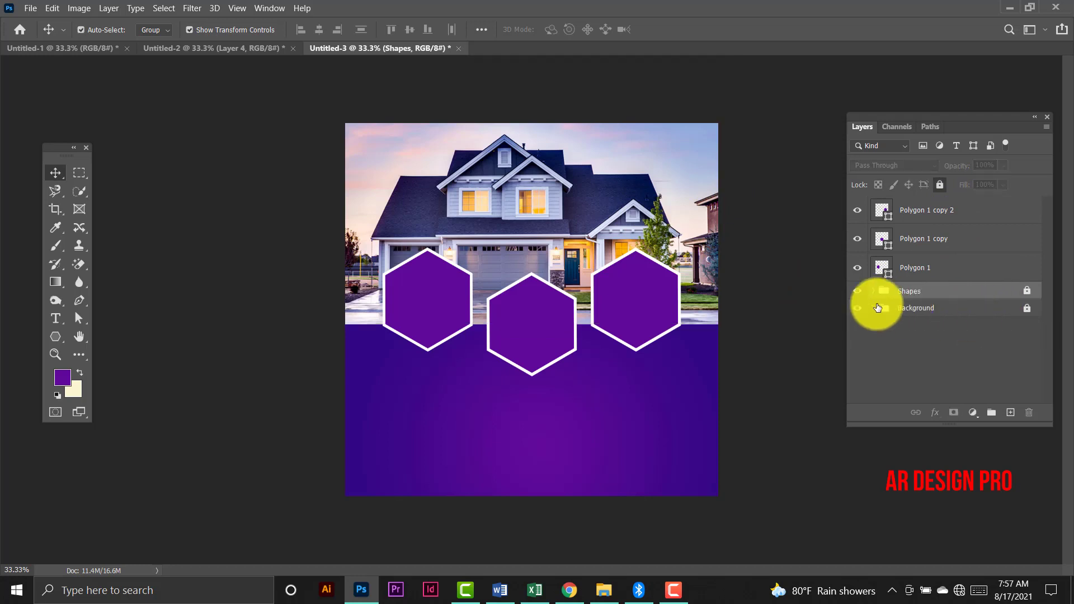
pyautogui.moveTo(929, 301); pyautogui.dragTo(961, 329)
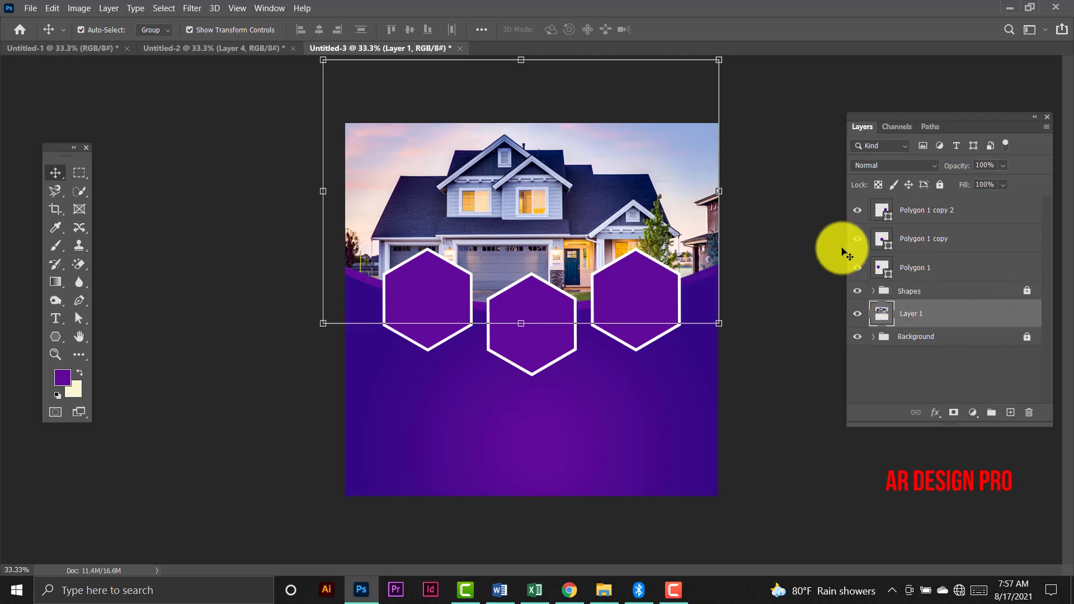
pyautogui.moveTo(592, 189)
pyautogui.mouseDown()
pyautogui.moveTo(605, 194)
pyautogui.moveTo(606, 178)
pyautogui.mouseUp()
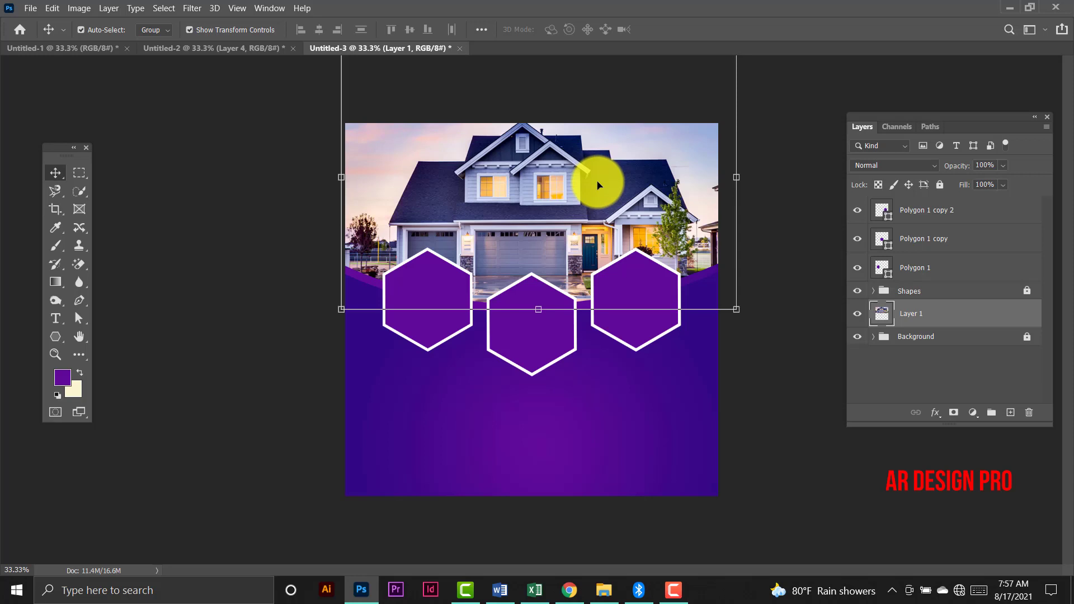
pyautogui.click(811, 224)
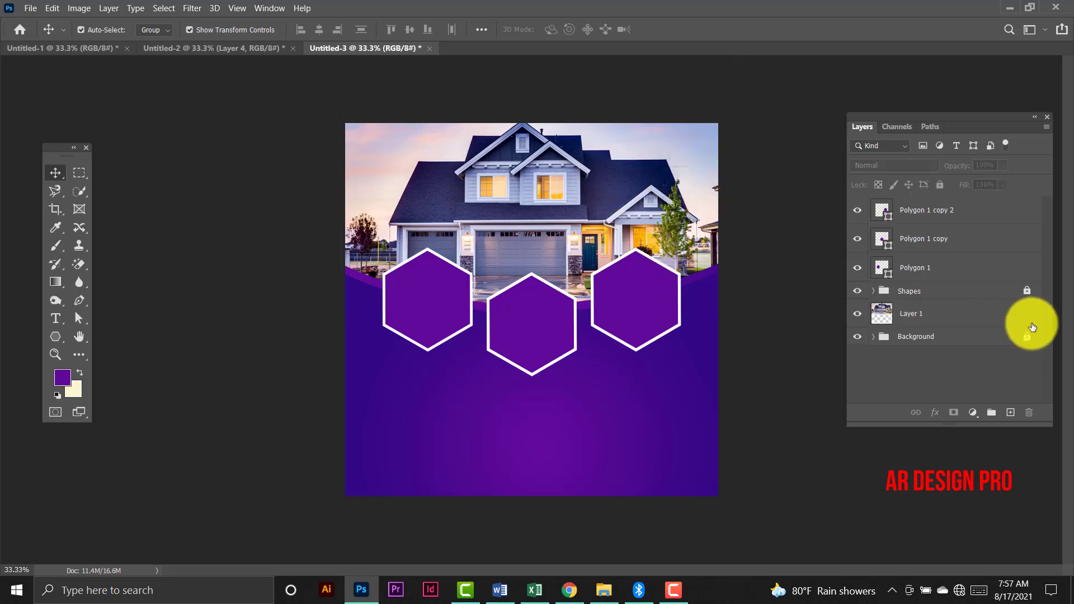
pyautogui.click(963, 322)
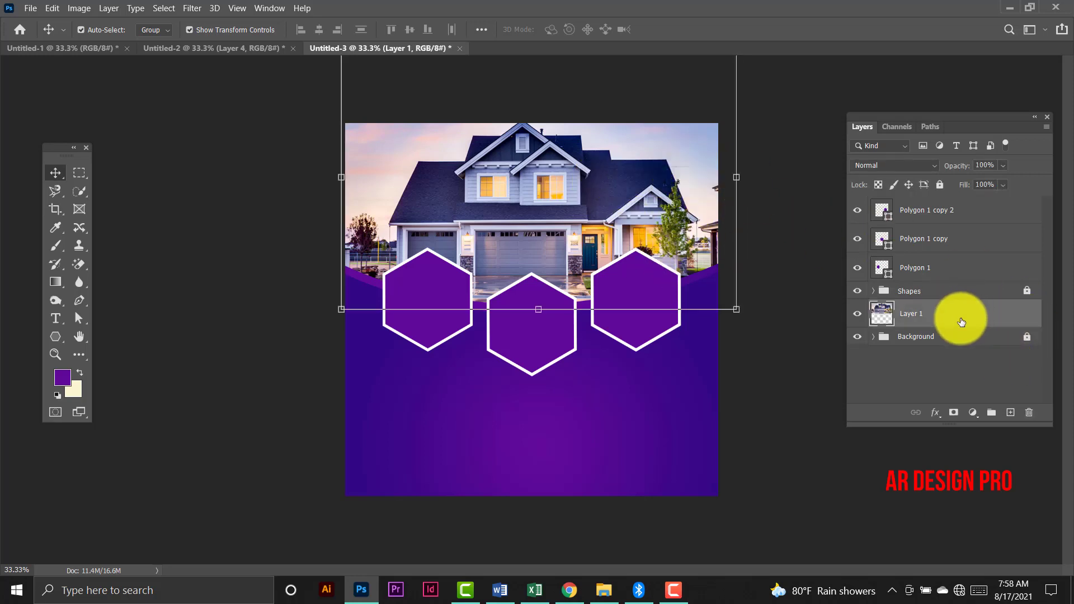
# Lock Layer 1 and bring the living-room photo from Untitled-2 over the middle hexagon.
pyautogui.click(940, 185)
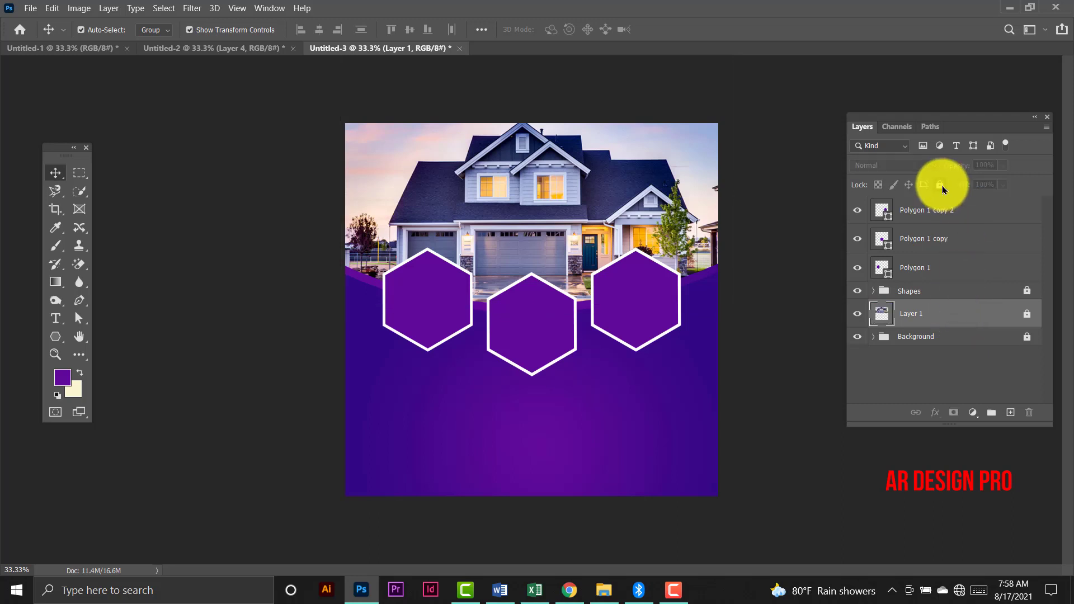
pyautogui.click(229, 49)
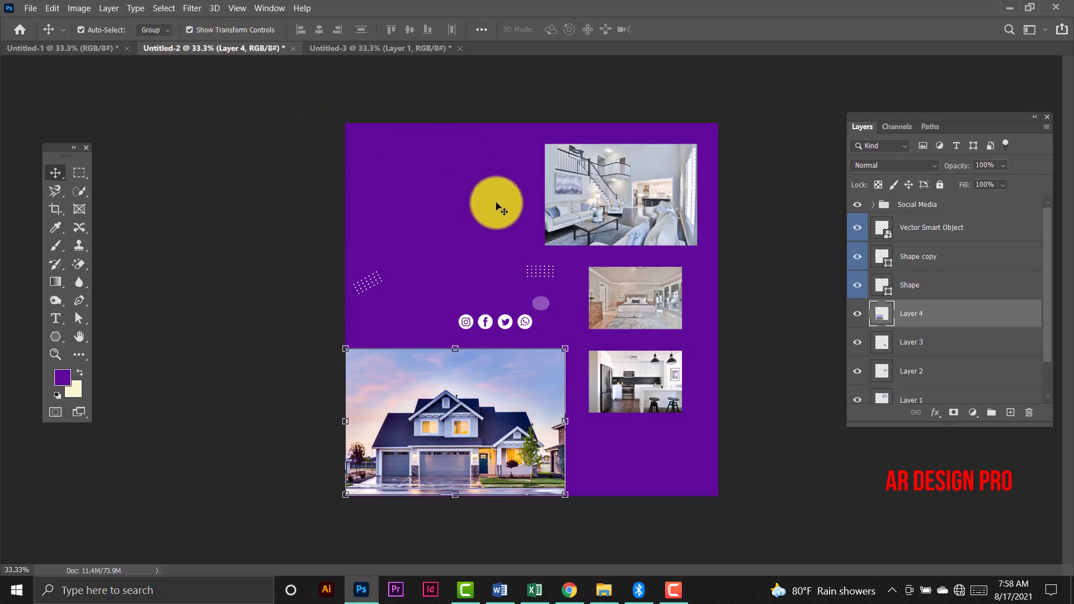
pyautogui.click(614, 194)
pyautogui.moveTo(619, 171); pyautogui.dragTo(437, 52)
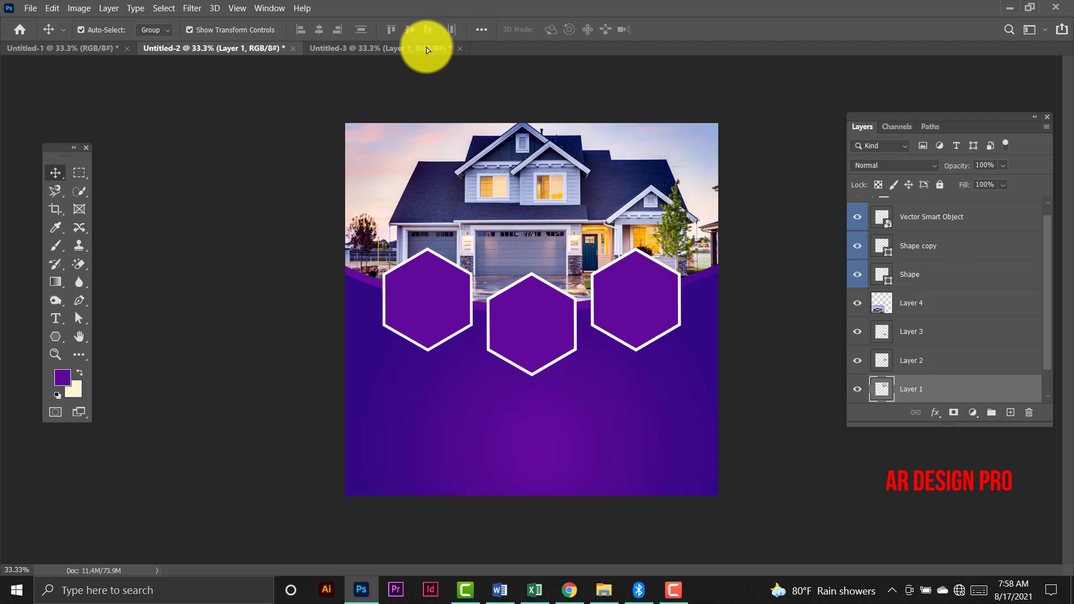
pyautogui.moveTo(426, 47); pyautogui.dragTo(480, 163)
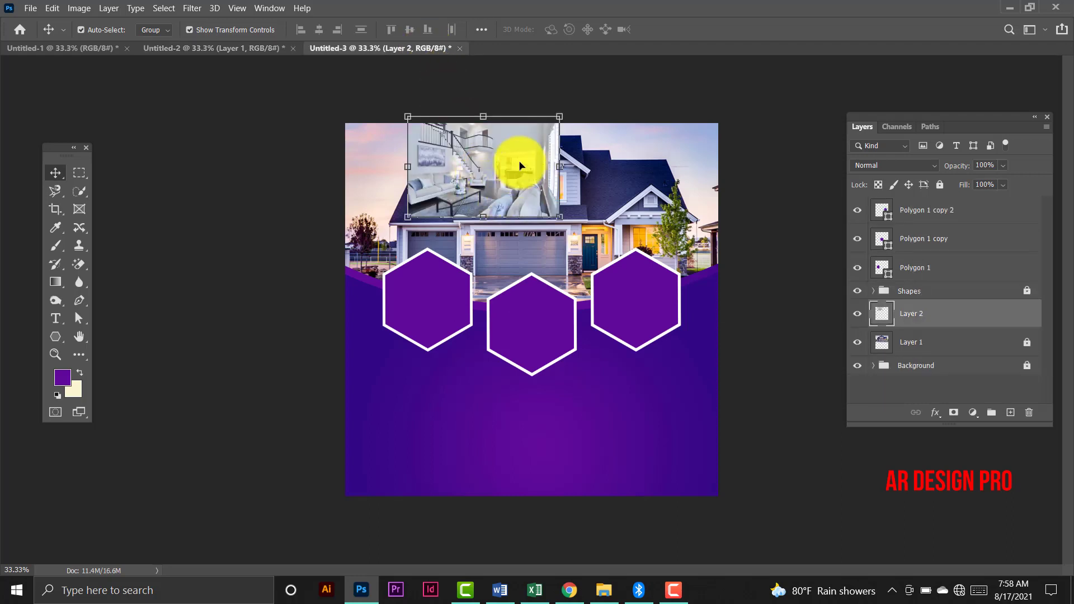
pyautogui.moveTo(520, 165); pyautogui.dragTo(557, 268)
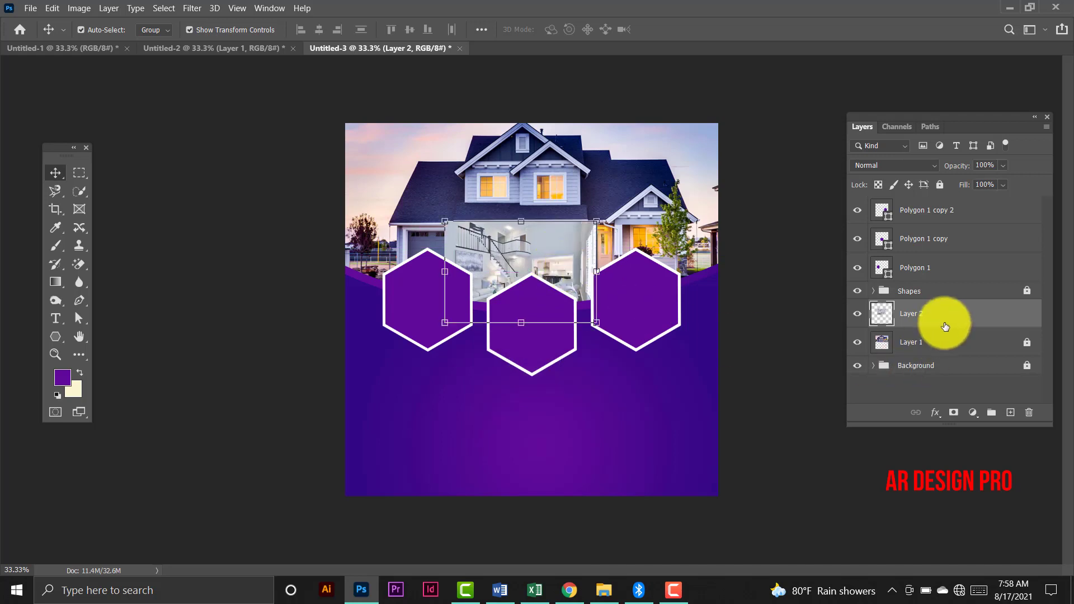
pyautogui.moveTo(946, 315); pyautogui.dragTo(932, 207)
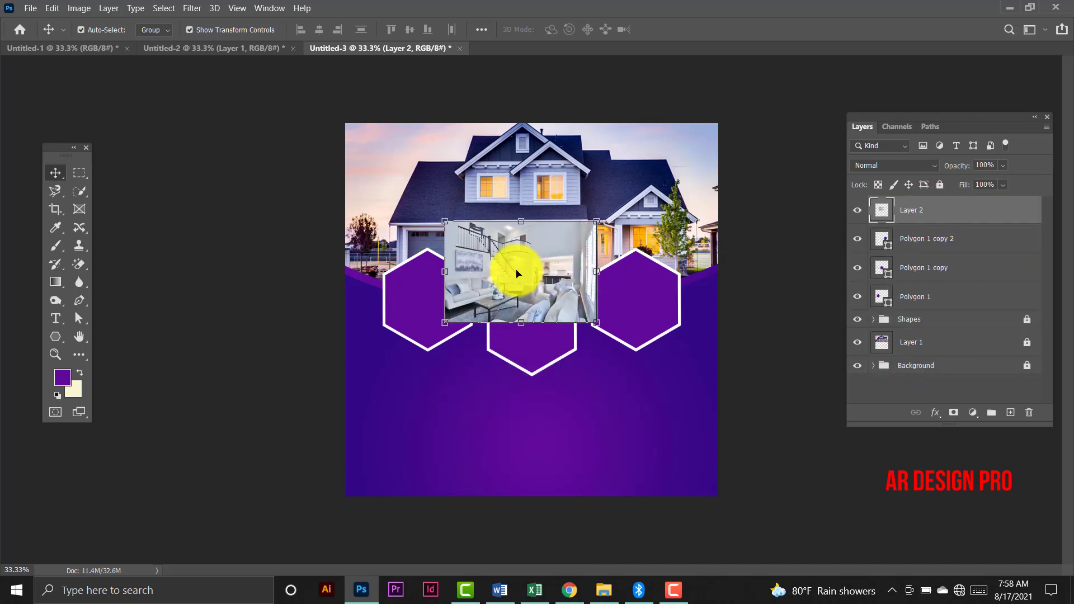
pyautogui.moveTo(515, 273); pyautogui.dragTo(522, 328)
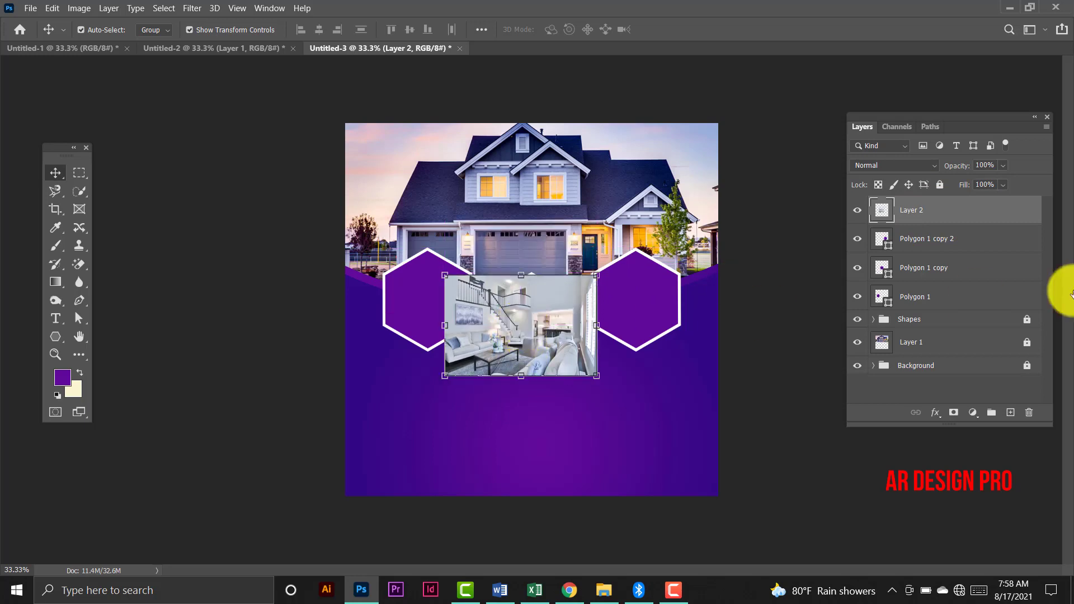
# Place the living-room photo layer above Polygon 1 copy and clip it into the middle hexagon.
pyautogui.click(958, 300)
pyautogui.click(954, 269)
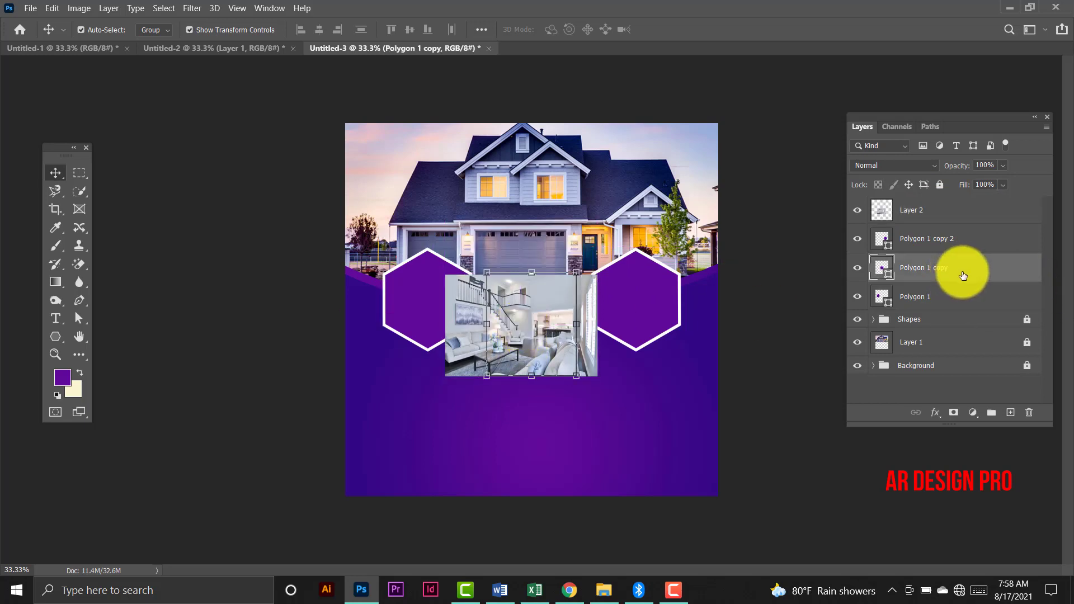
pyautogui.moveTo(939, 216); pyautogui.dragTo(940, 247)
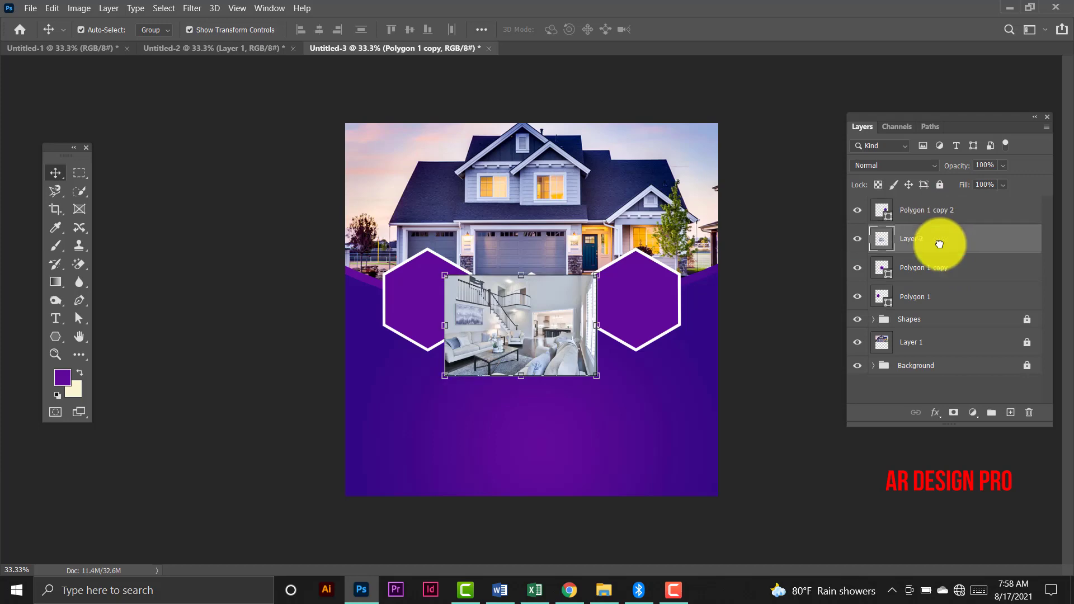
pyautogui.click(955, 272)
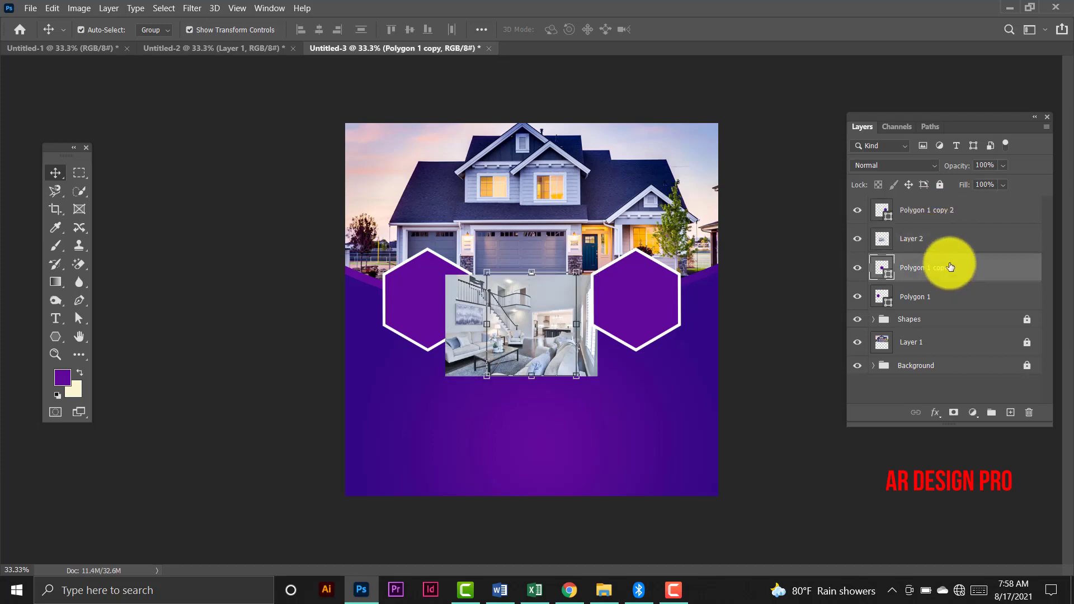
pyautogui.click(941, 248)
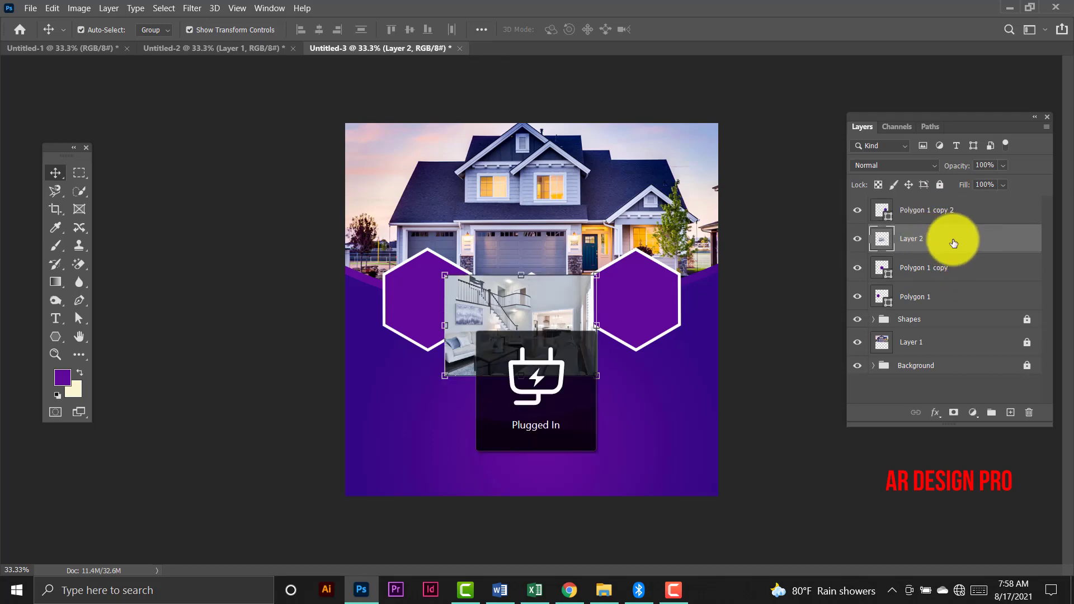
pyautogui.moveTo(566, 297); pyautogui.dragTo(577, 294)
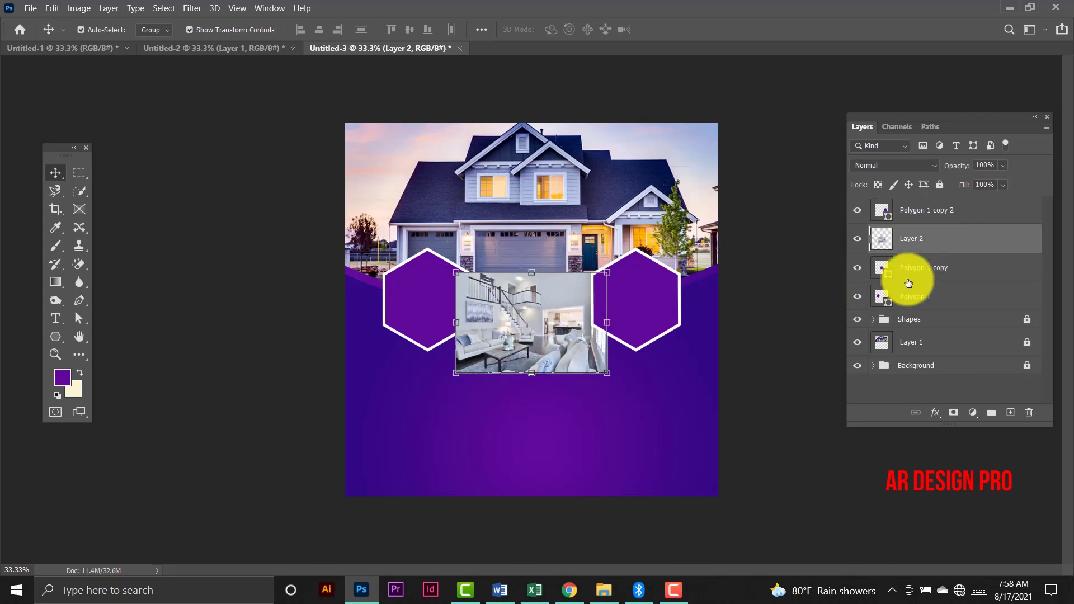
pyautogui.rightClick(986, 249)
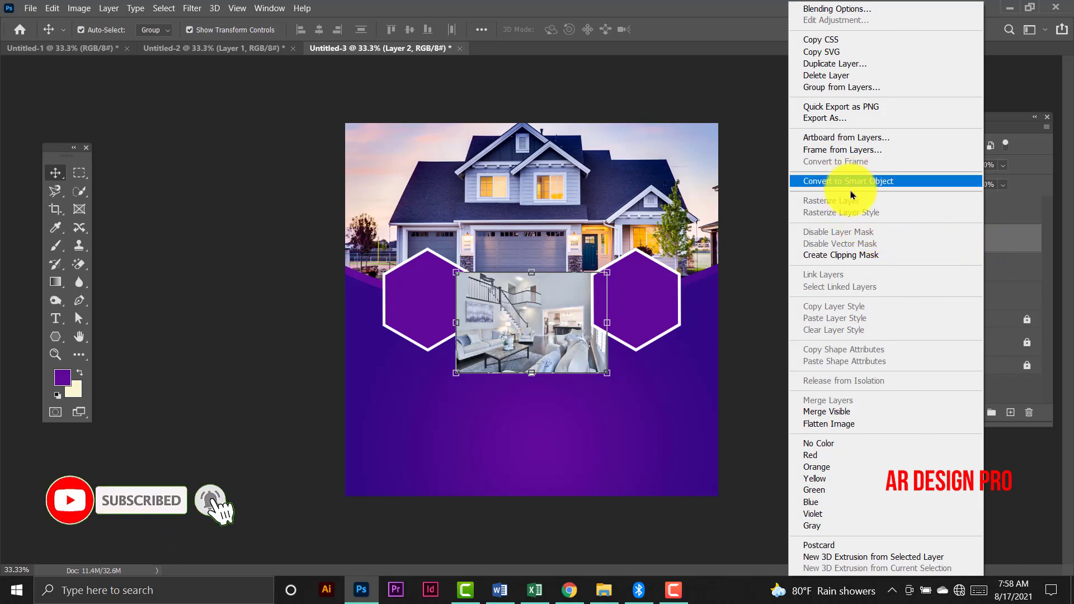
pyautogui.click(865, 254)
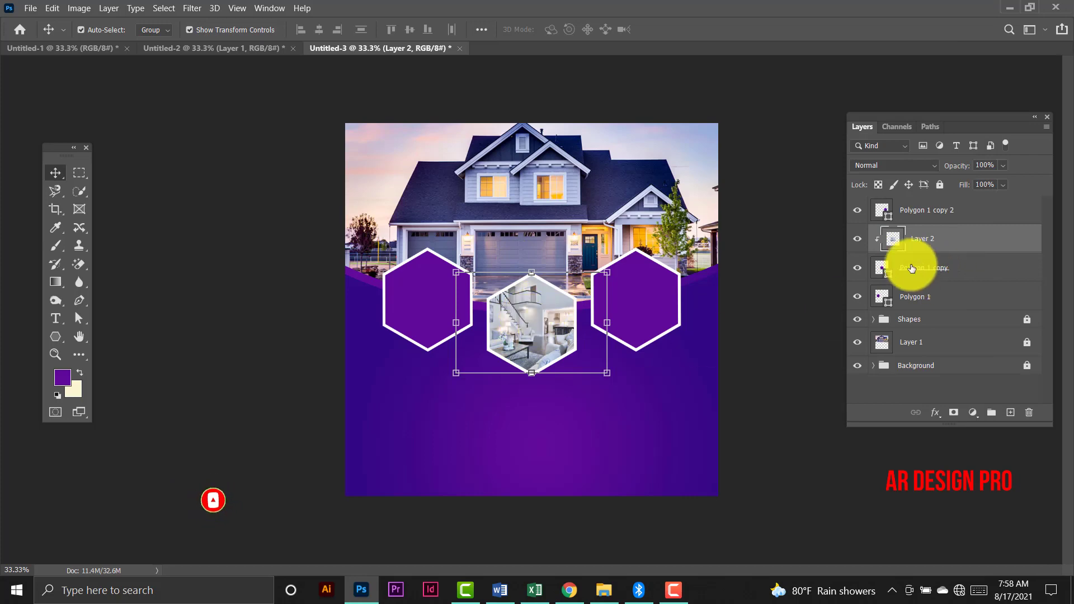
pyautogui.click(789, 261)
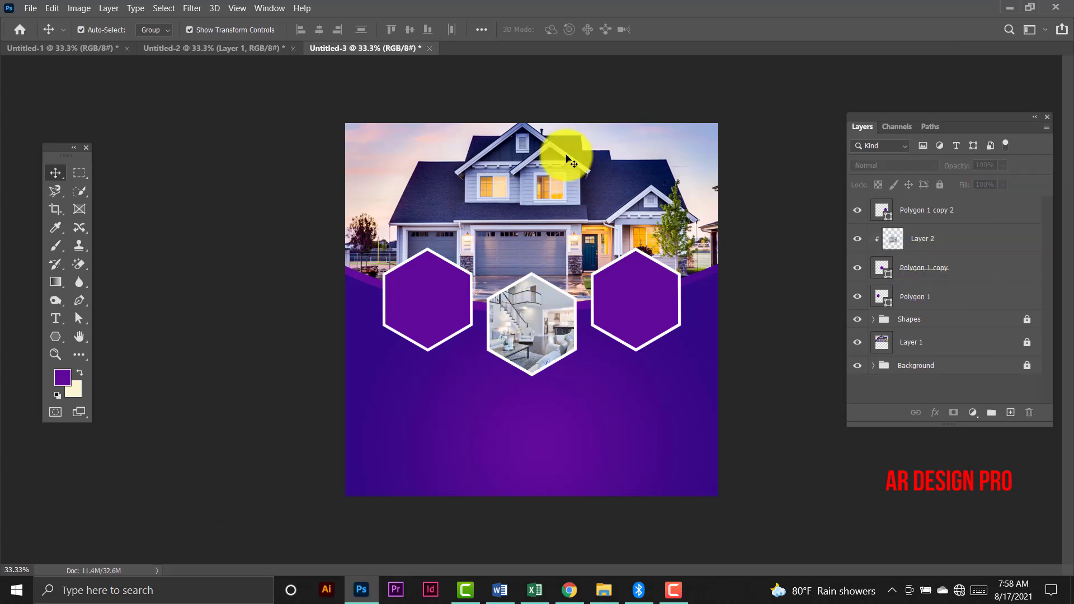
pyautogui.click(280, 54)
# Bring the bedroom photo from Untitled-2 into the poster and enlarge it over the left hexagon.
pyautogui.click(625, 298)
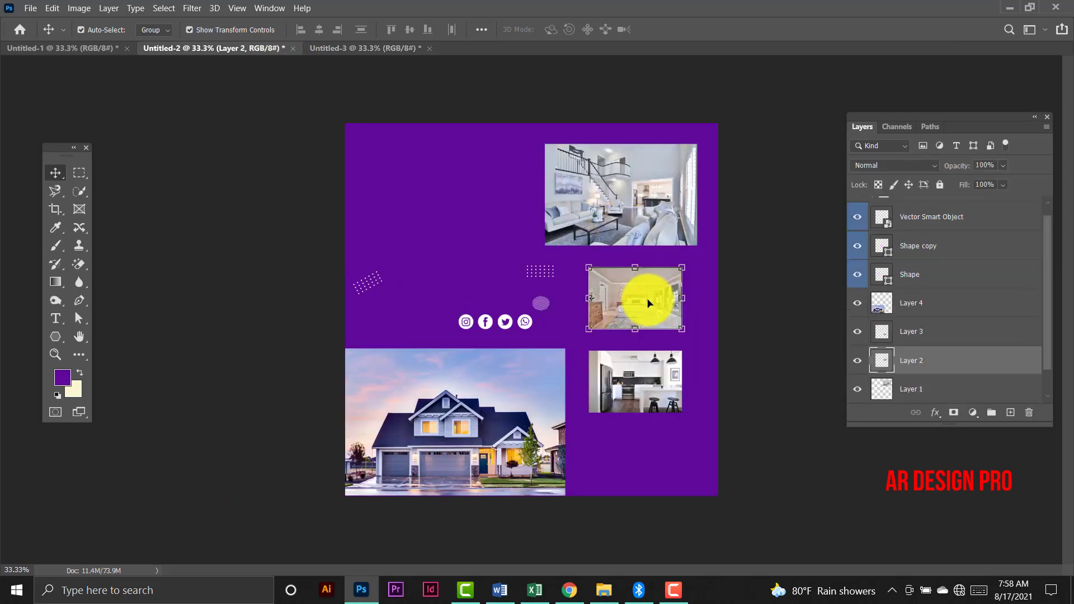
pyautogui.moveTo(646, 303); pyautogui.dragTo(427, 274)
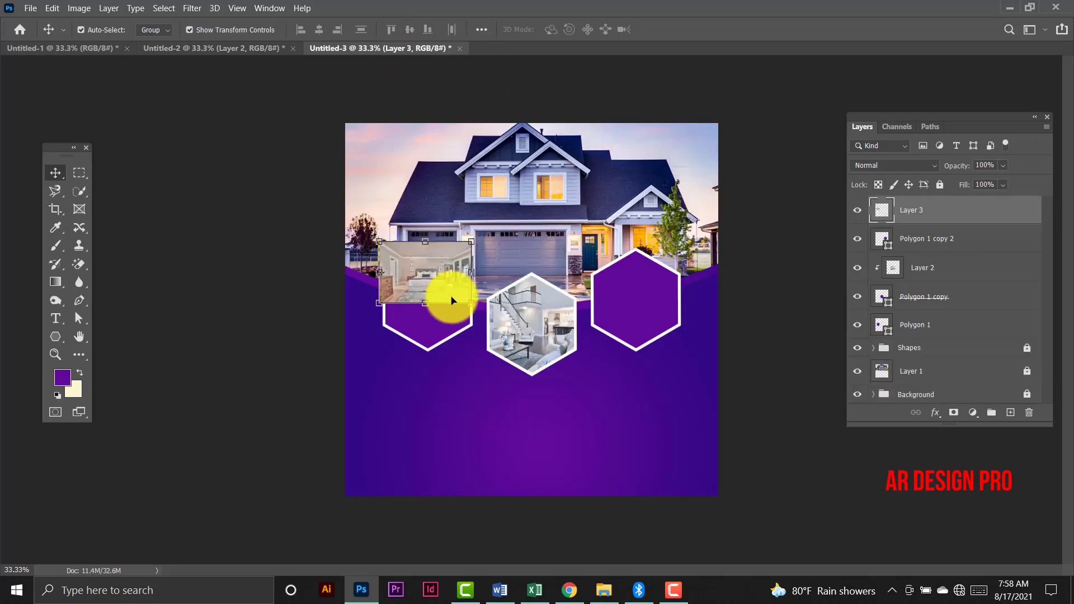
pyautogui.moveTo(481, 311)
pyautogui.mouseDown()
pyautogui.moveTo(531, 345)
pyautogui.moveTo(469, 307)
pyautogui.moveTo(479, 304)
pyautogui.mouseUp()
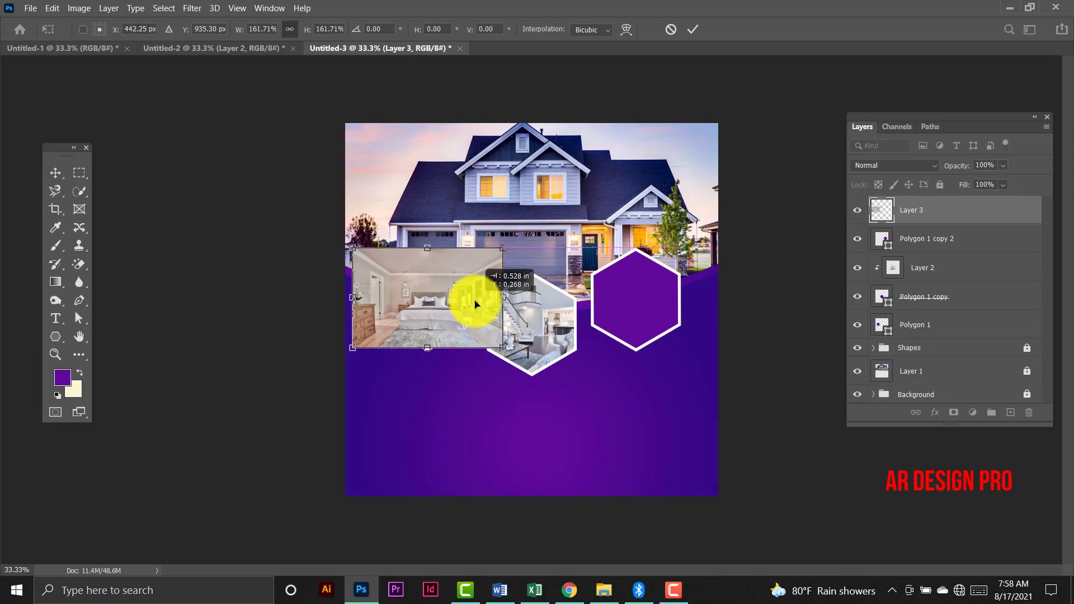
pyautogui.click(983, 244)
# Move the bedroom photo layer above Polygon 1 and clip it into the left hexagon.
pyautogui.click(945, 217)
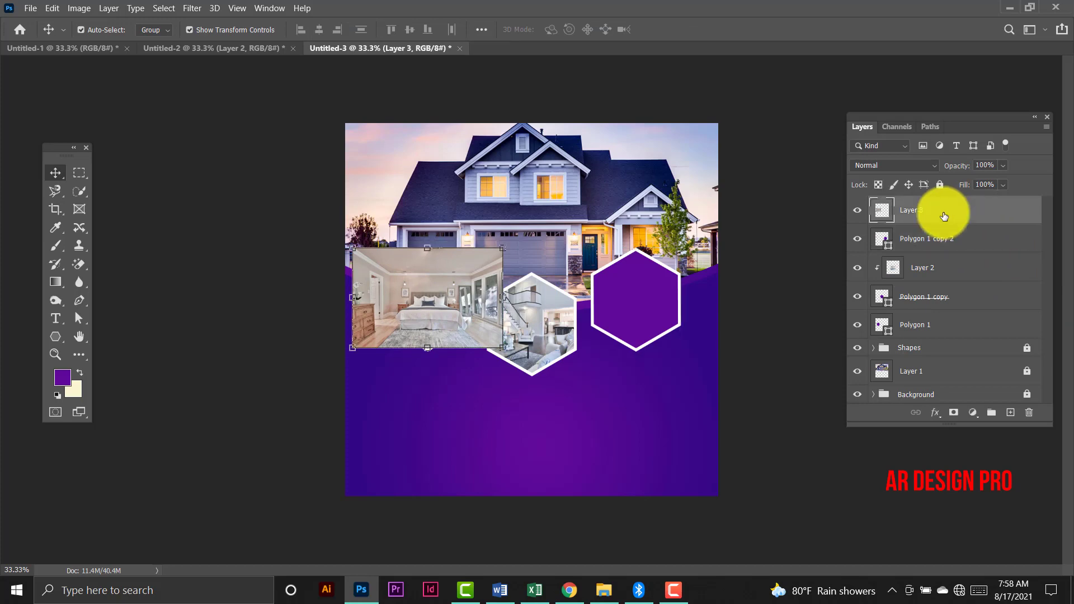
pyautogui.moveTo(943, 216); pyautogui.dragTo(921, 303)
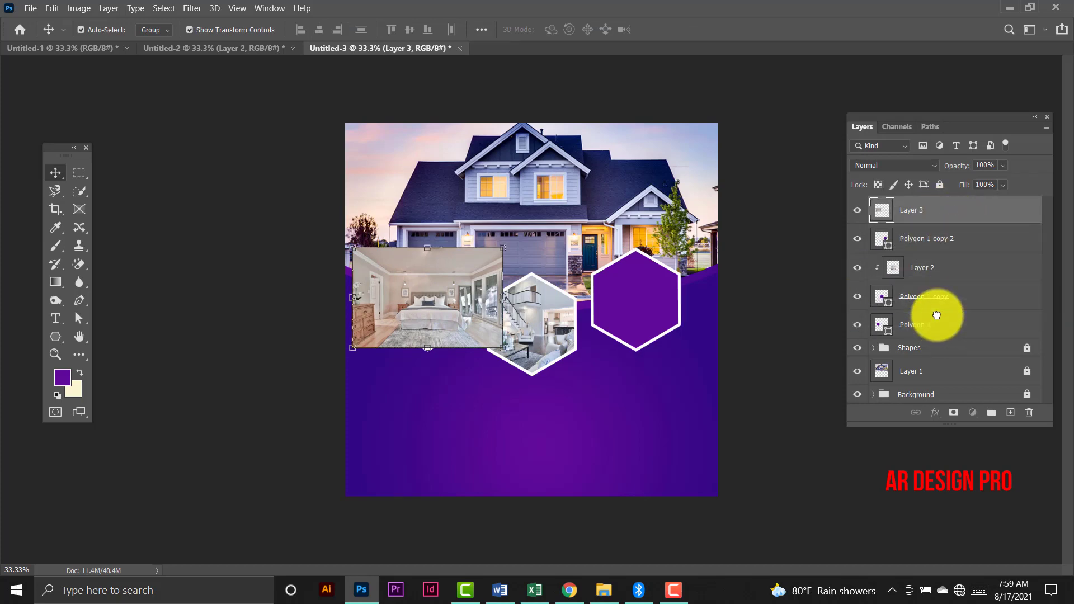
pyautogui.click(952, 328)
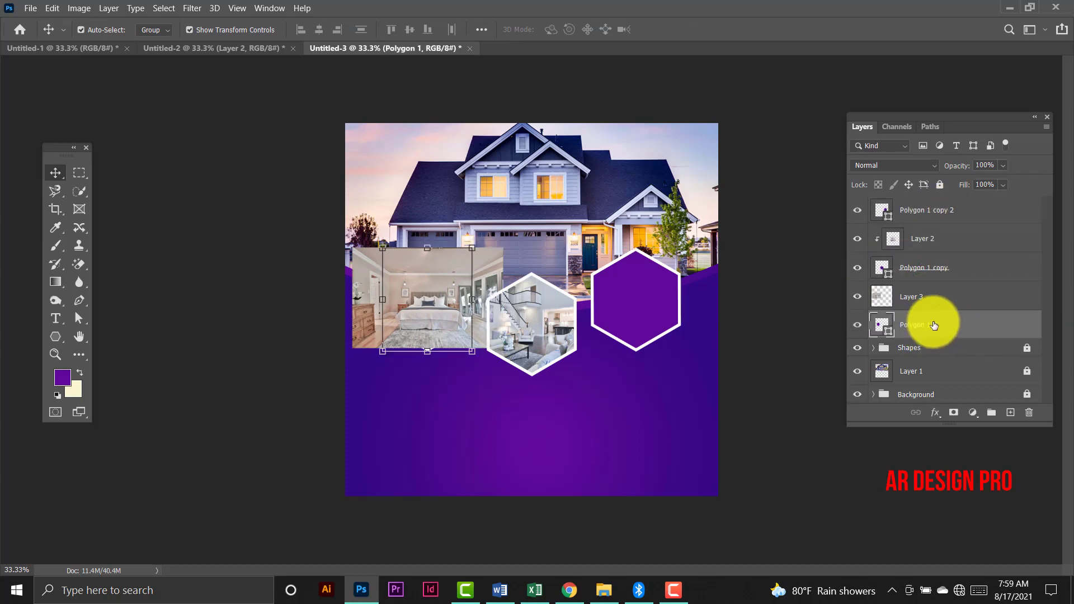
pyautogui.click(920, 299)
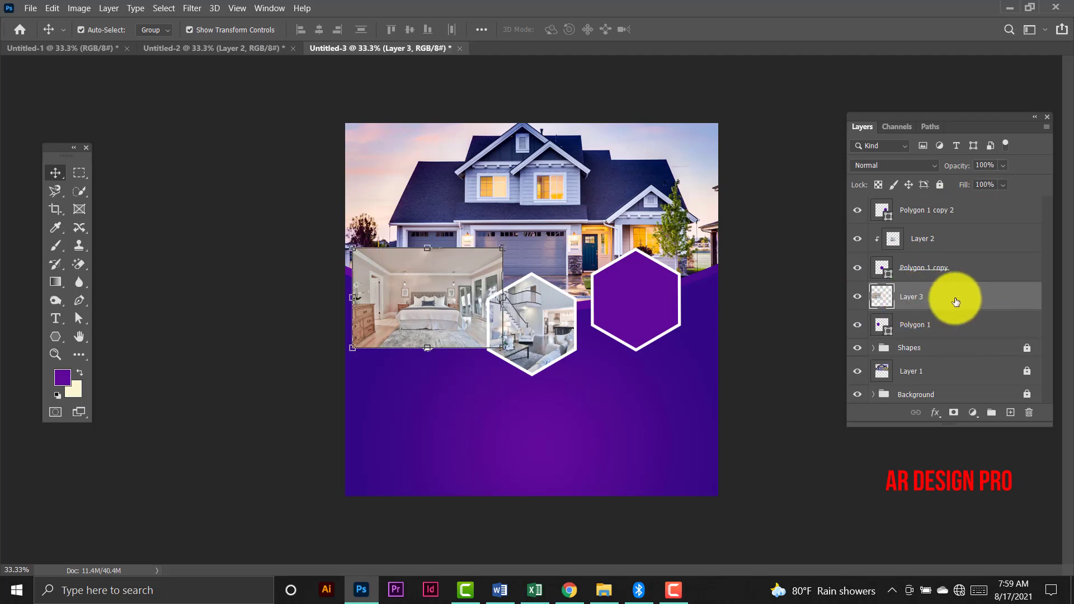
pyautogui.rightClick(956, 303)
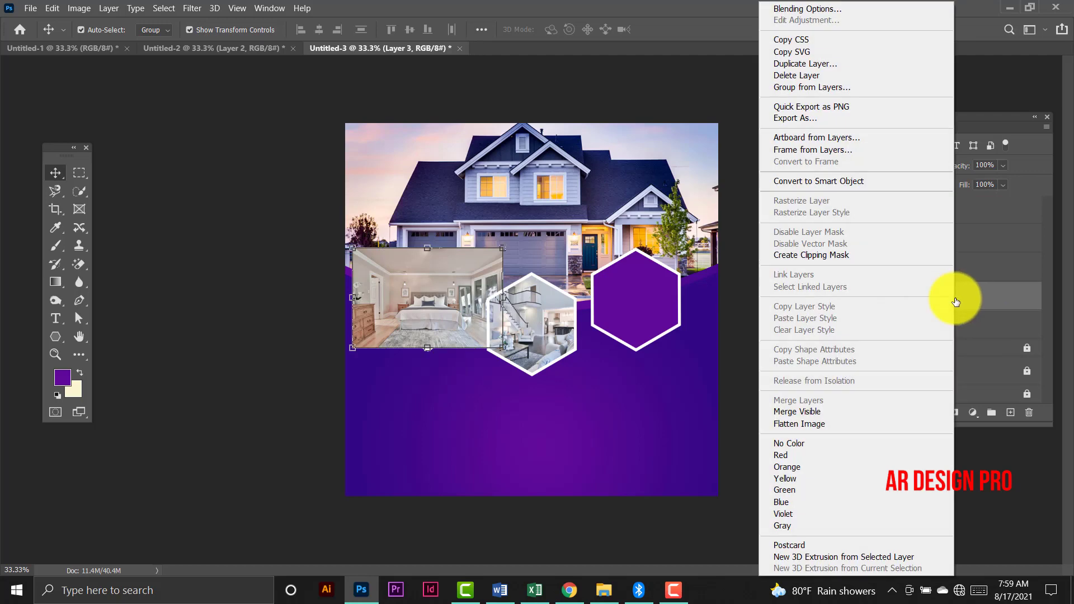
pyautogui.click(846, 256)
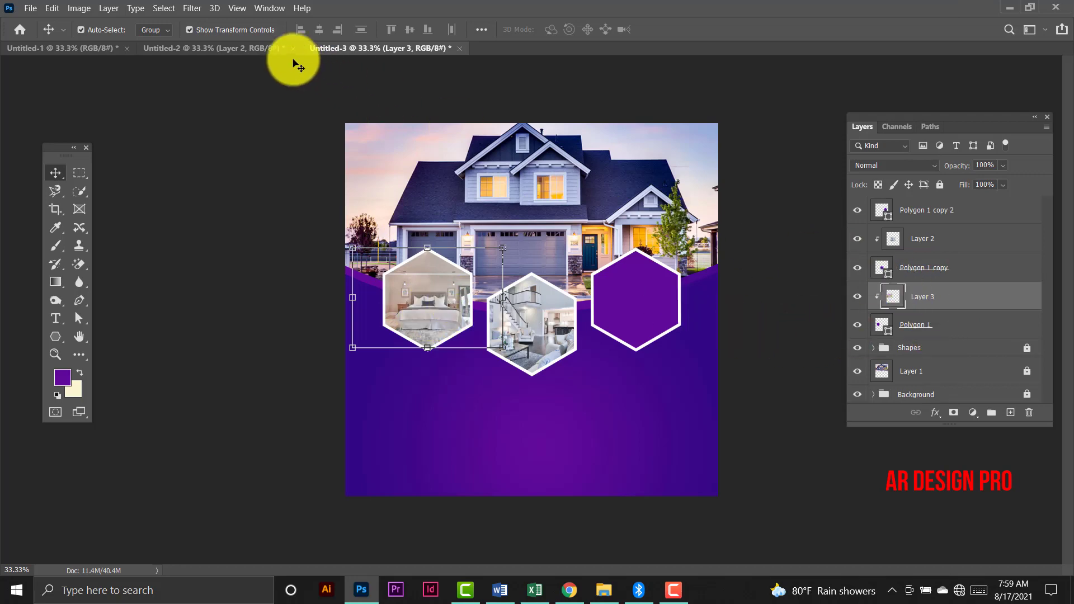
# Bring the kitchen photo from Untitled-2 into the poster, enlarged over the right hexagon.
pyautogui.click(268, 54)
pyautogui.click(629, 380)
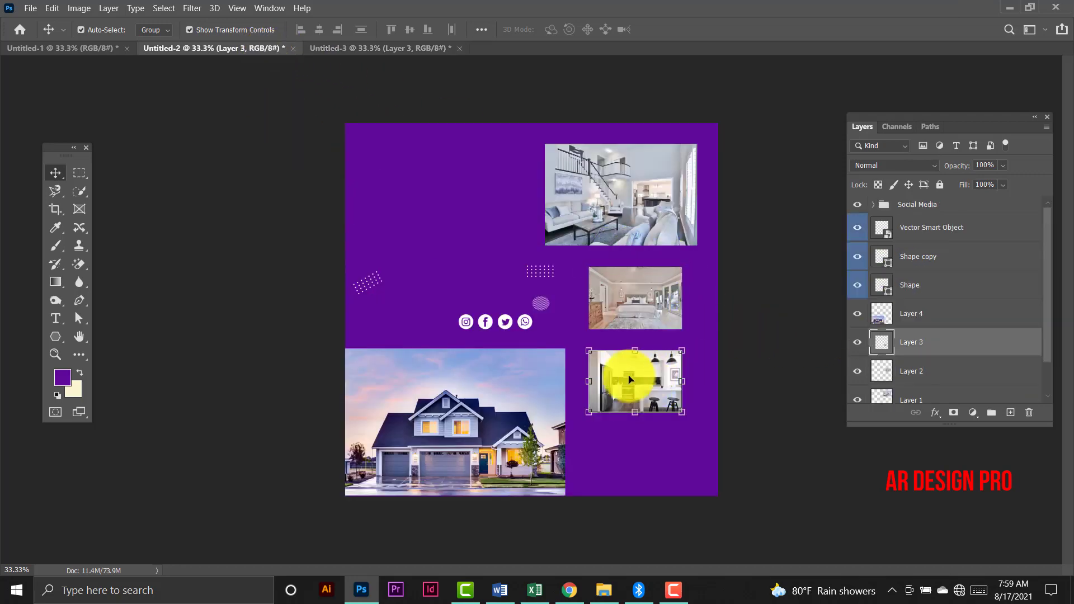
pyautogui.moveTo(627, 385); pyautogui.dragTo(426, 52)
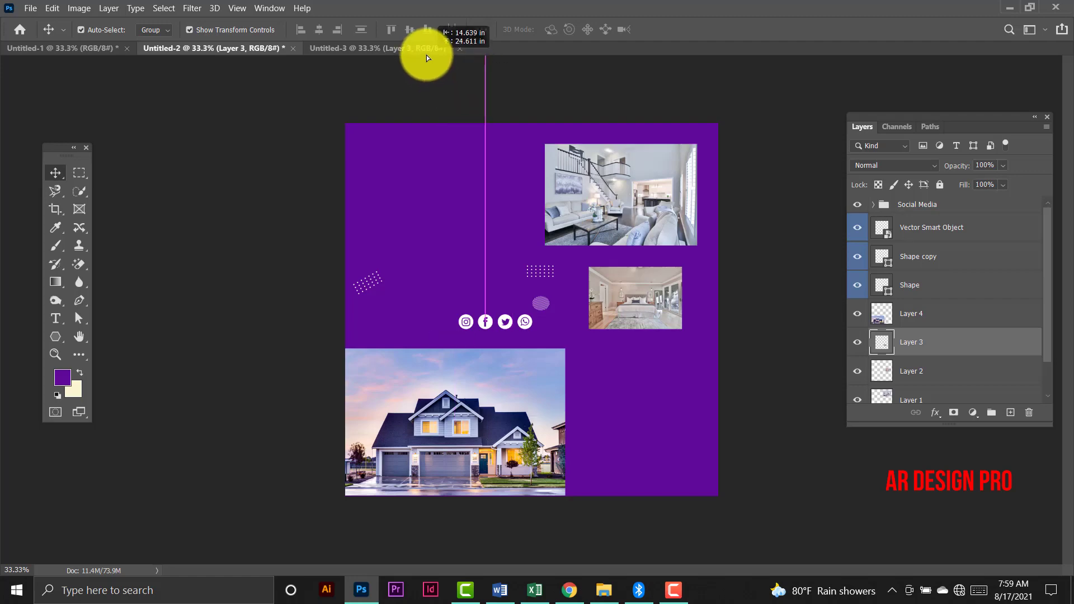
pyautogui.moveTo(427, 51); pyautogui.dragTo(633, 288)
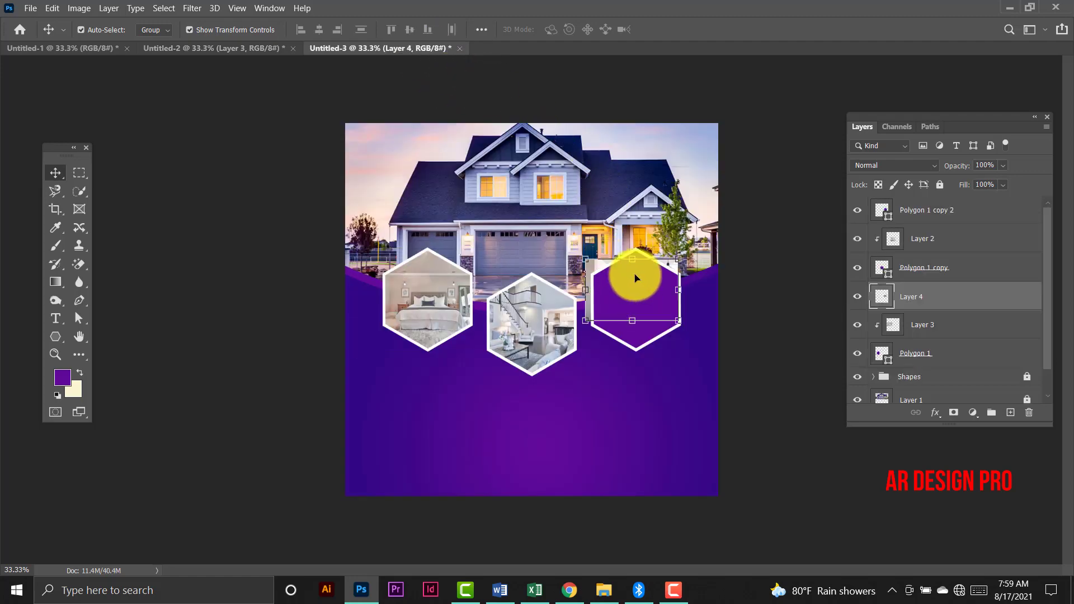
pyautogui.moveTo(963, 297); pyautogui.dragTo(956, 220)
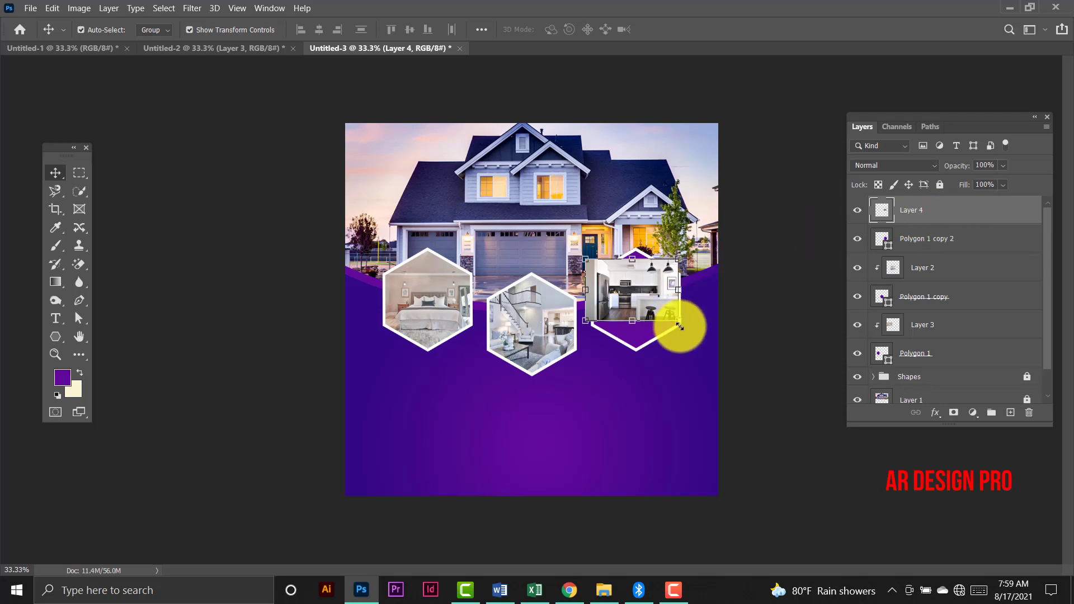
pyautogui.moveTo(680, 326); pyautogui.dragTo(708, 372)
pyautogui.moveTo(683, 308); pyautogui.dragTo(648, 283)
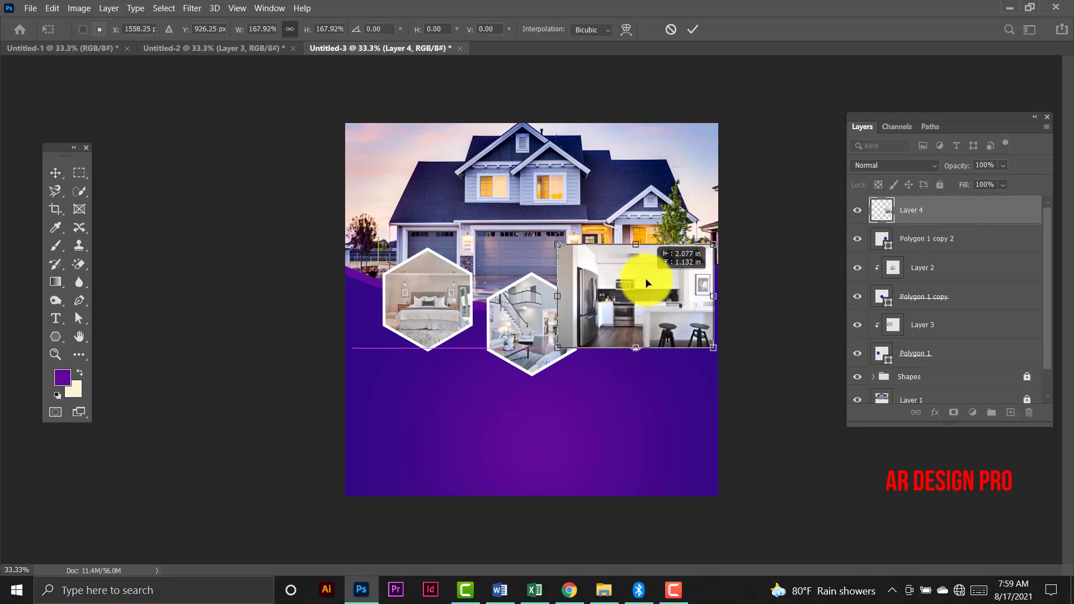
pyautogui.press('Return')
# Clip Layer 4 into the right hexagon and select Layer 4 through Polygon 1.
pyautogui.click(923, 240)
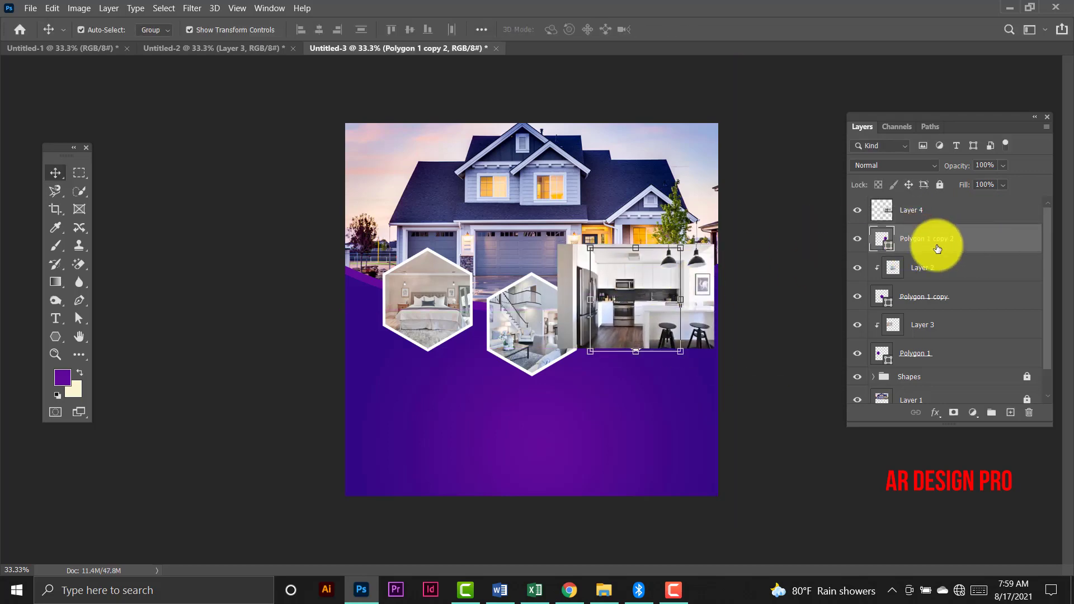
pyautogui.click(928, 212)
pyautogui.rightClick(994, 213)
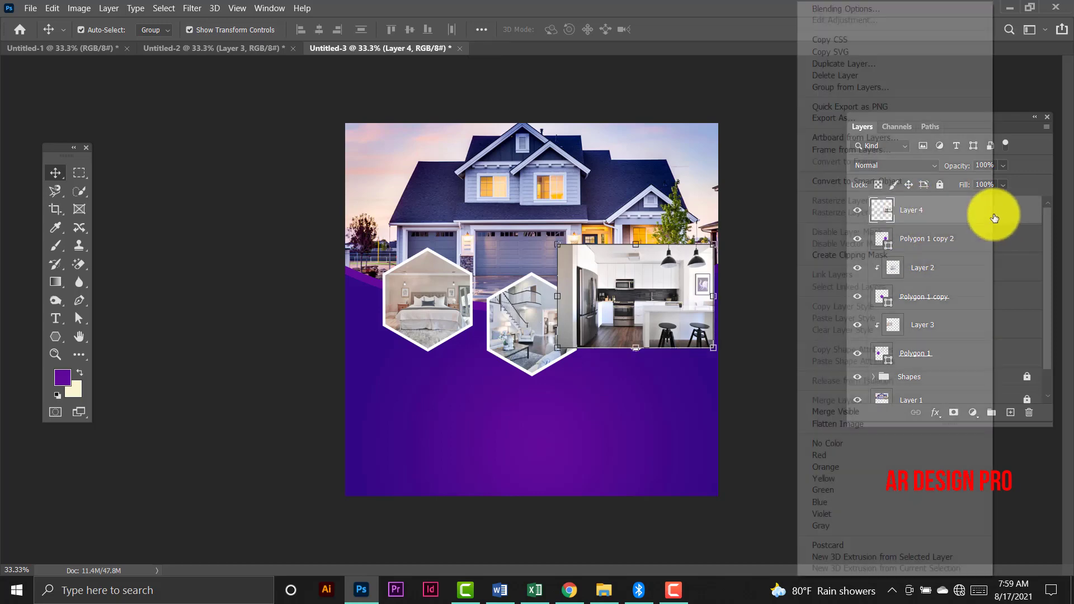
pyautogui.click(917, 255)
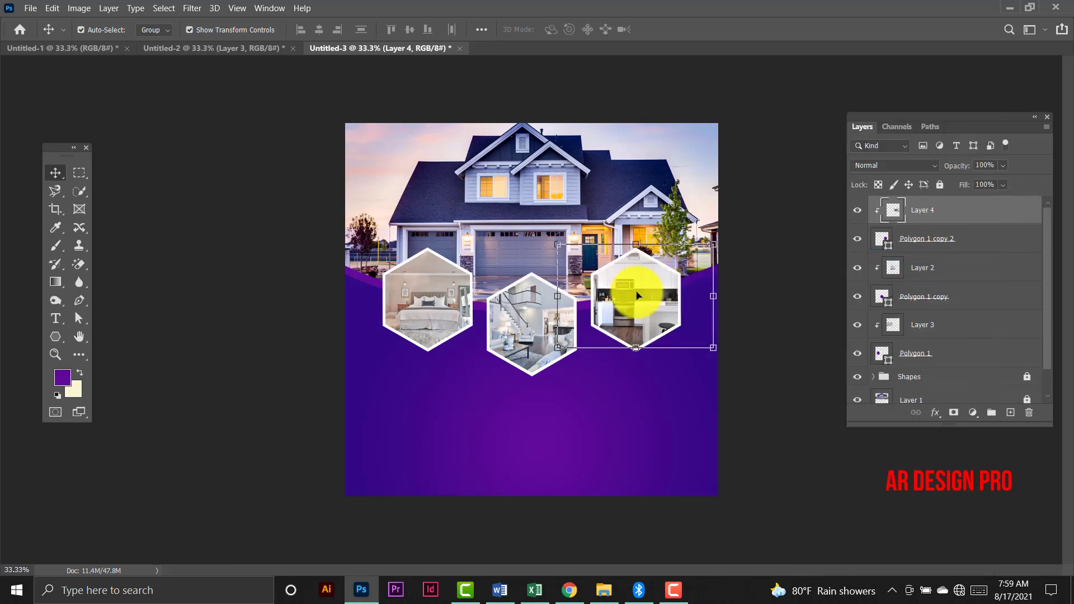
pyautogui.keyDown('shift'); pyautogui.click(946, 354); pyautogui.keyUp('shift')
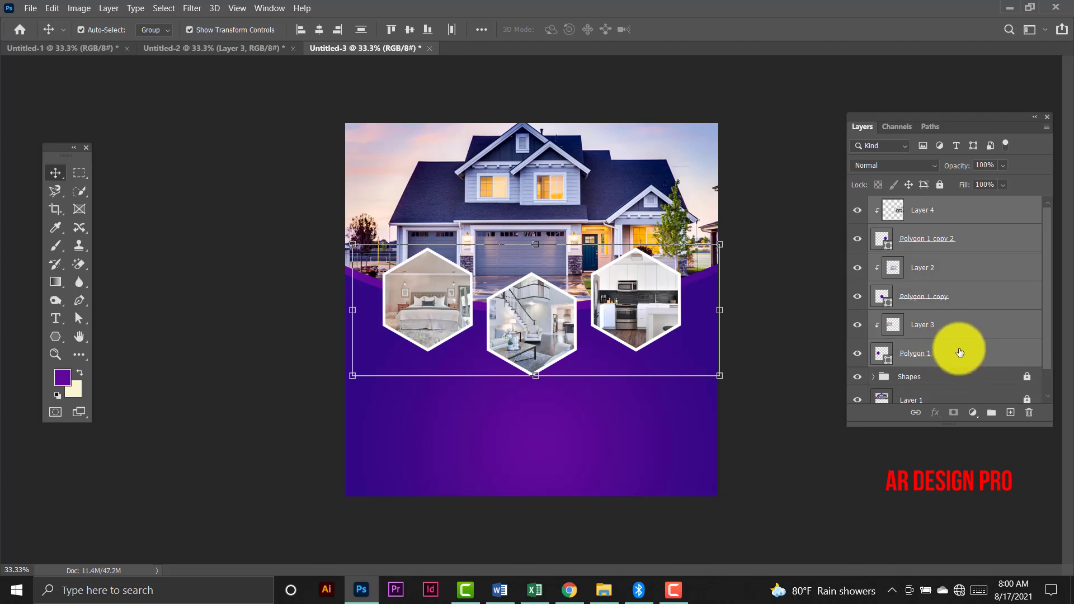
# Group the selected hexagon and photo layers with Ctrl+G and name the group 'Polygon'.
pyautogui.hotkey('ctrl', 'g')
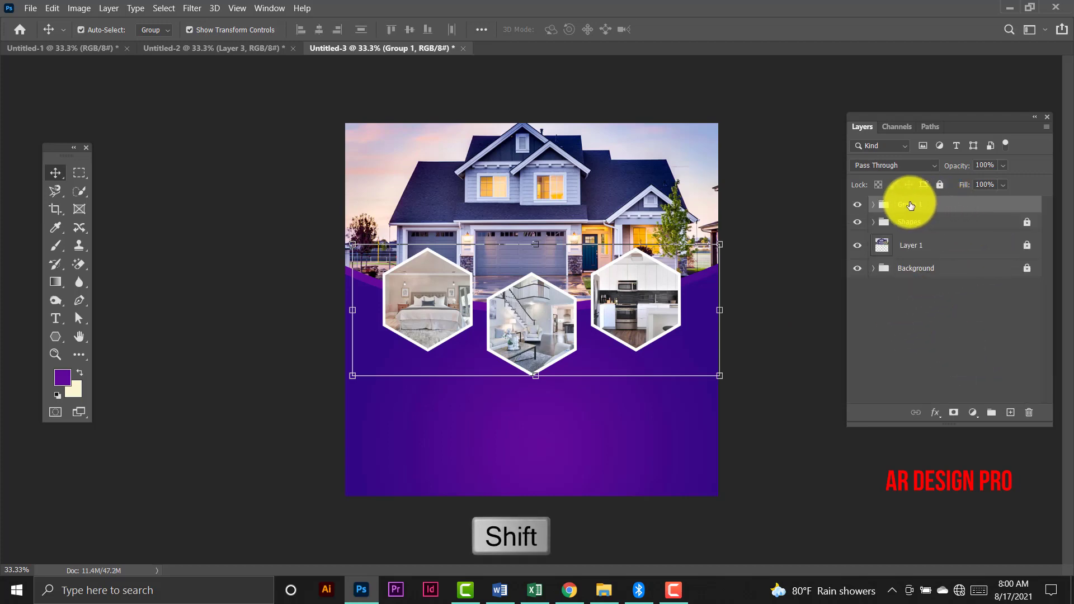
pyautogui.doubleClick(907, 204)
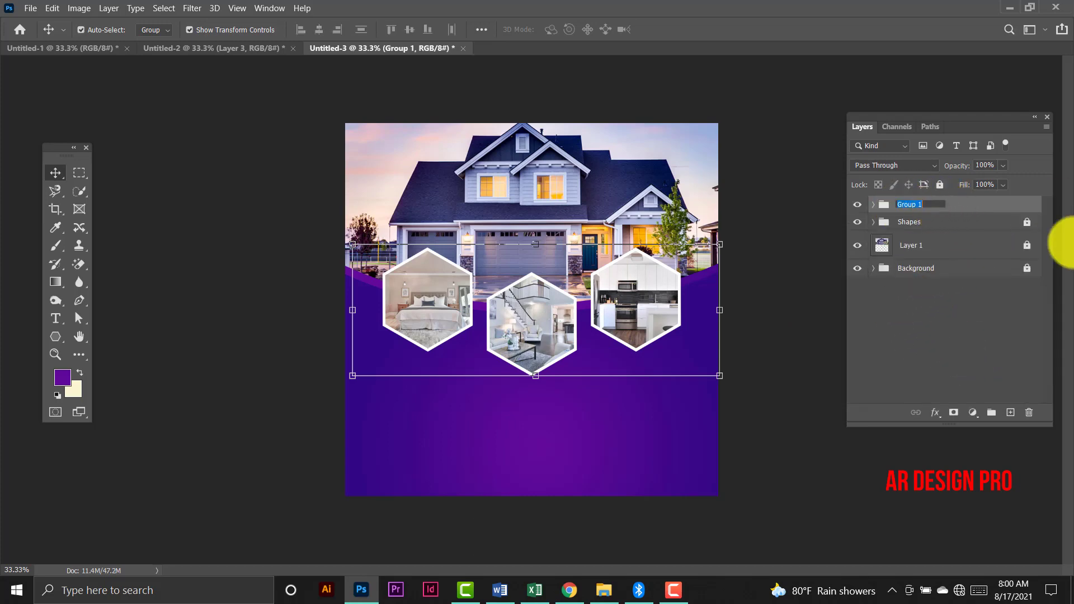
pyautogui.write('Polygon')
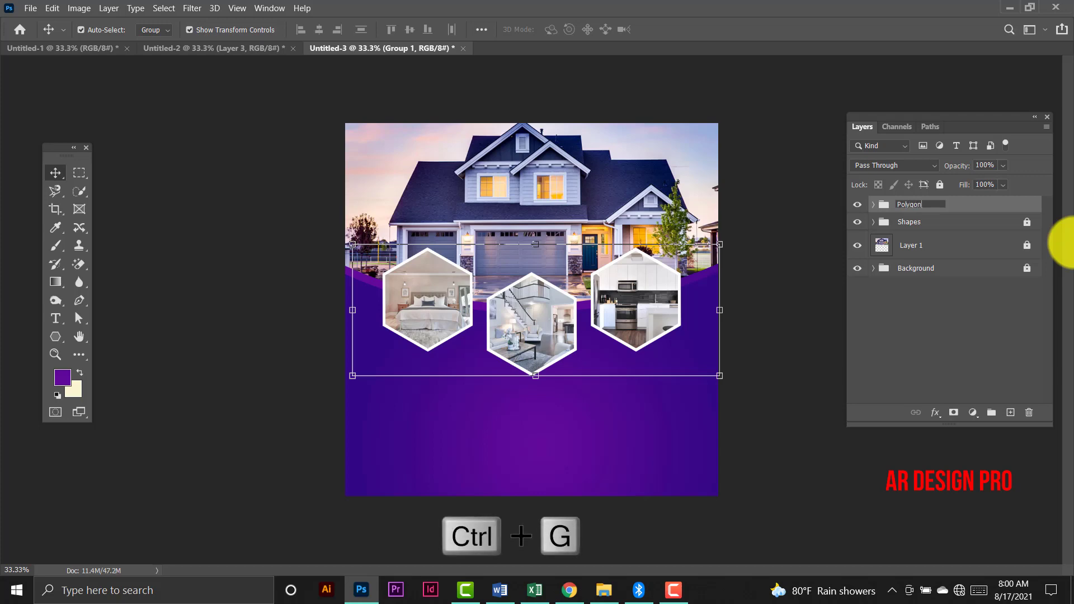
pyautogui.press('Return')
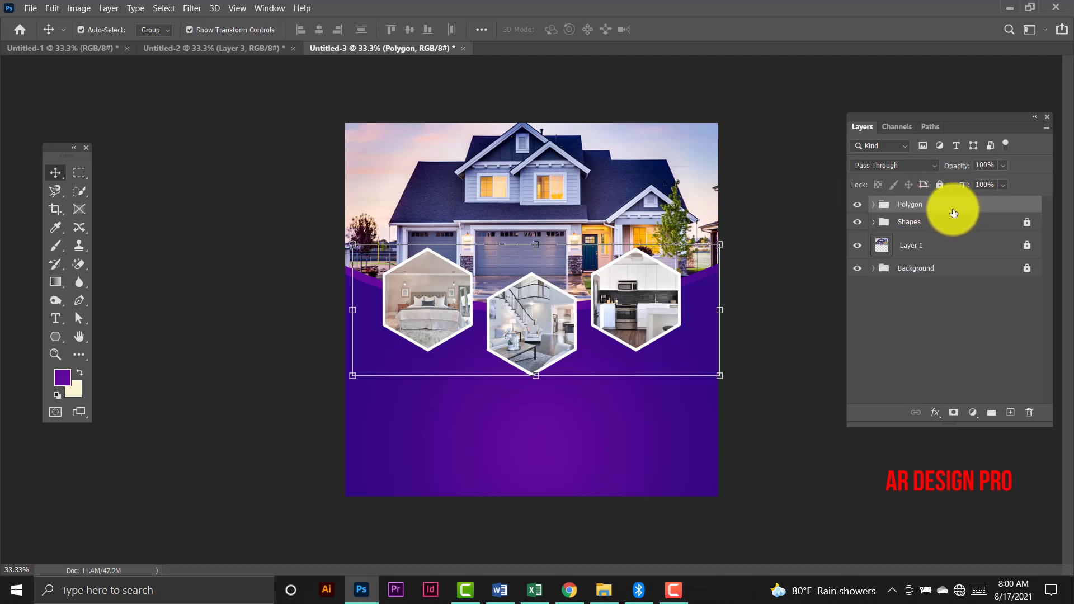
# Open the Polygon group's layer style and enable a Drop Shadow.
pyautogui.doubleClick(1018, 206)
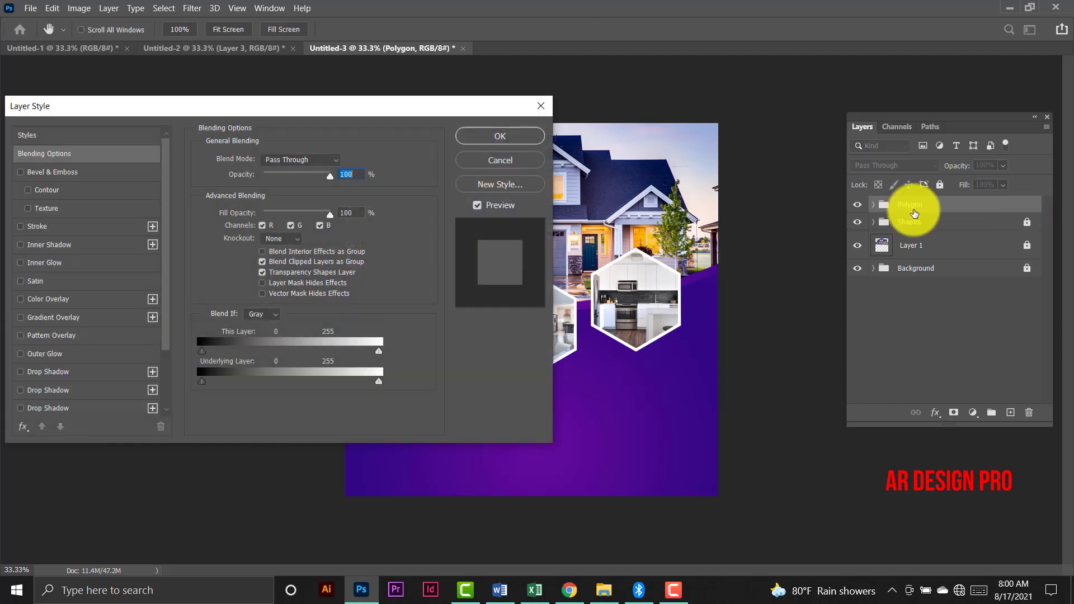
pyautogui.click(72, 372)
pyautogui.moveTo(262, 113); pyautogui.dragTo(44, 95)
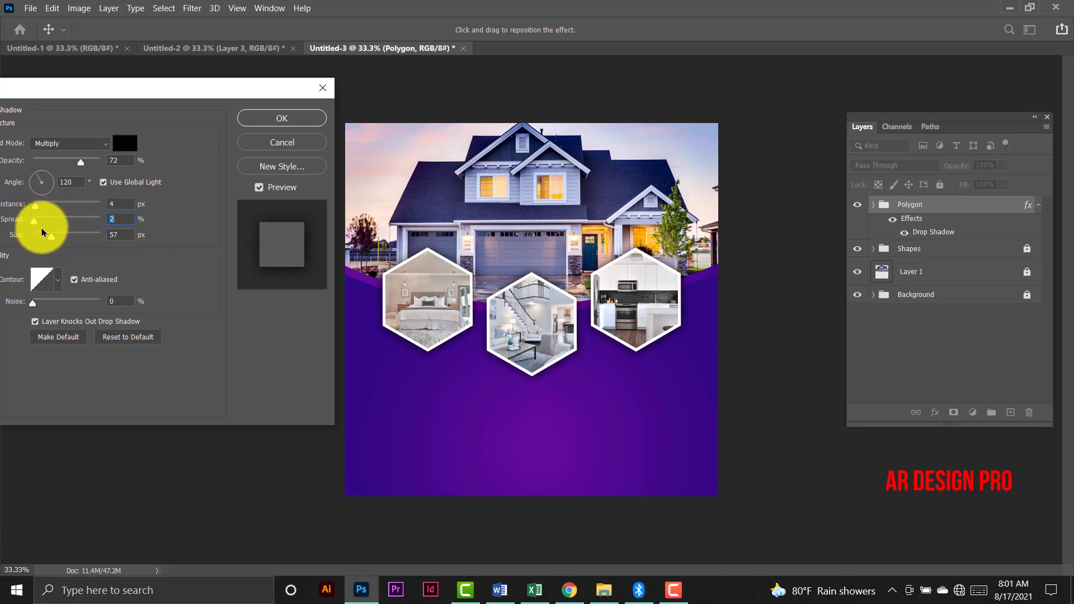
pyautogui.moveTo(52, 242); pyautogui.dragTo(41, 238)
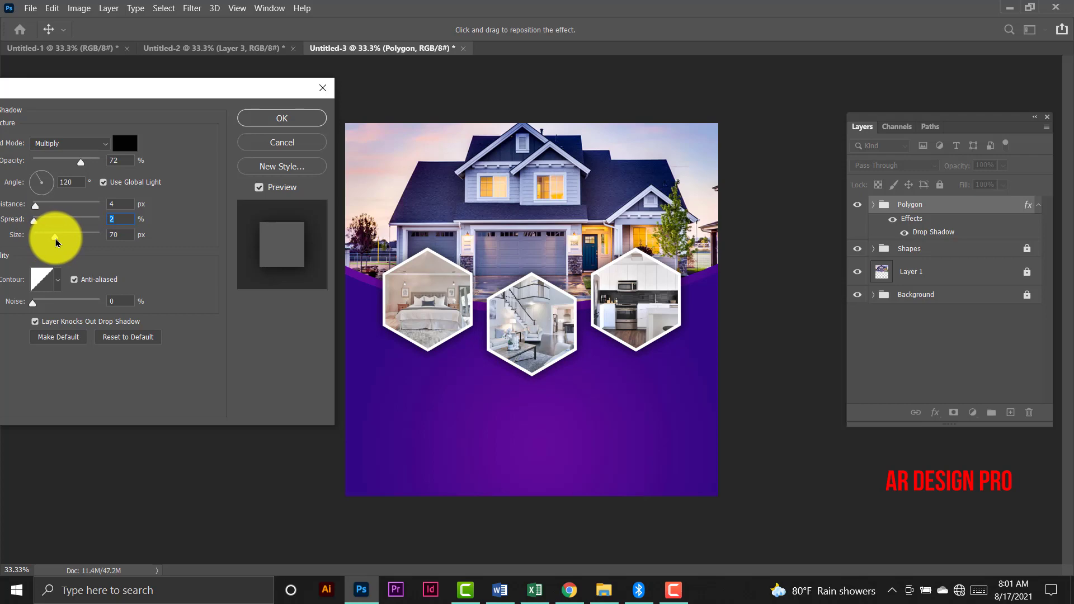
pyautogui.click(51, 239)
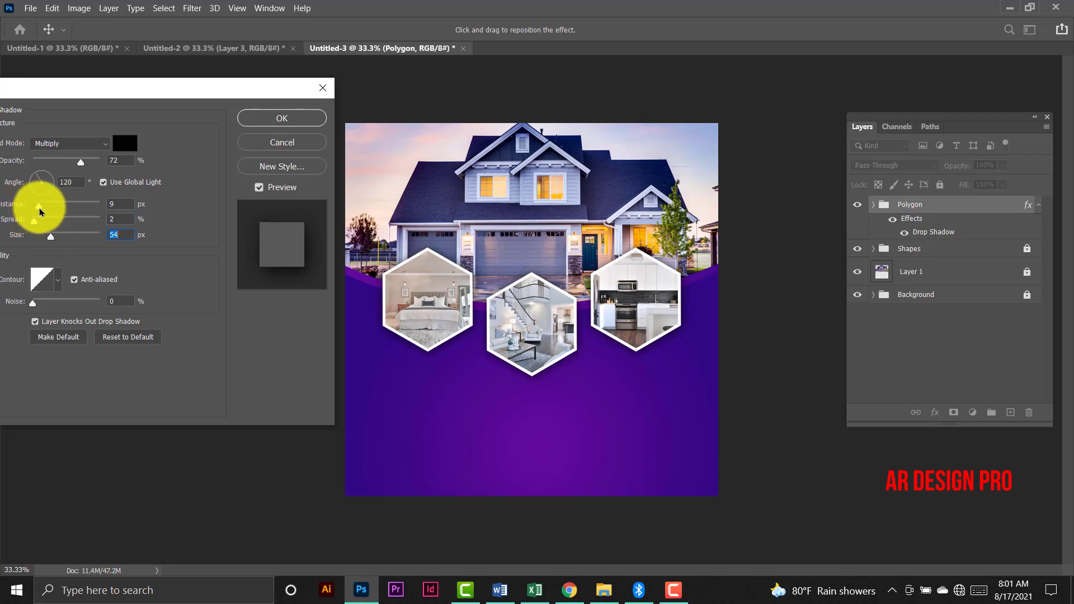
# Set the shadow to 72% opacity, 0 px distance, 6% spread and 54 px size, then apply.
pyautogui.click(33, 208)
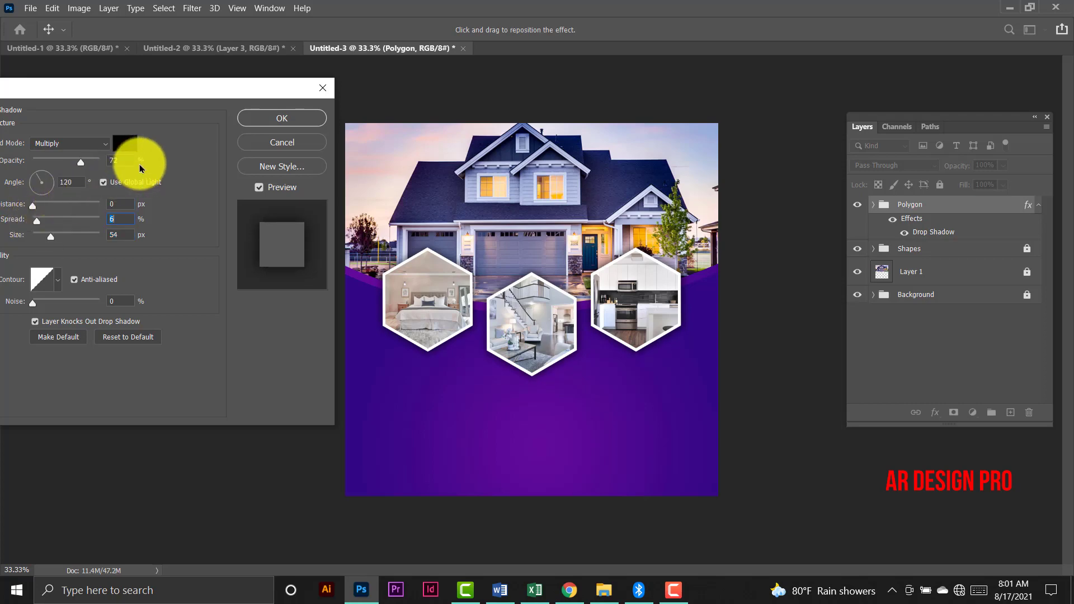
pyautogui.click(119, 160)
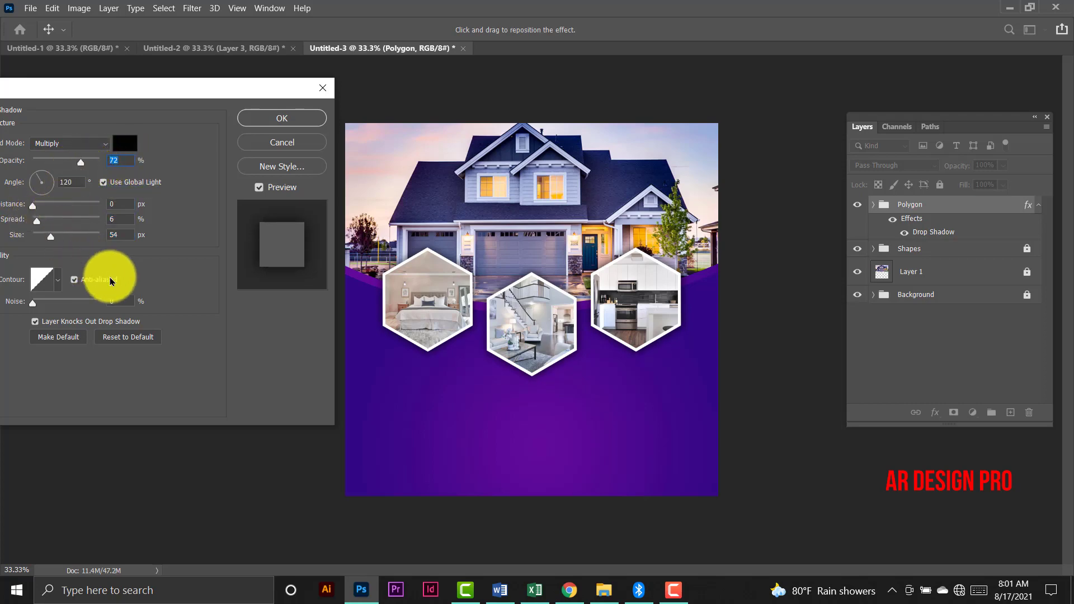
pyautogui.click(119, 300)
pyautogui.click(107, 232)
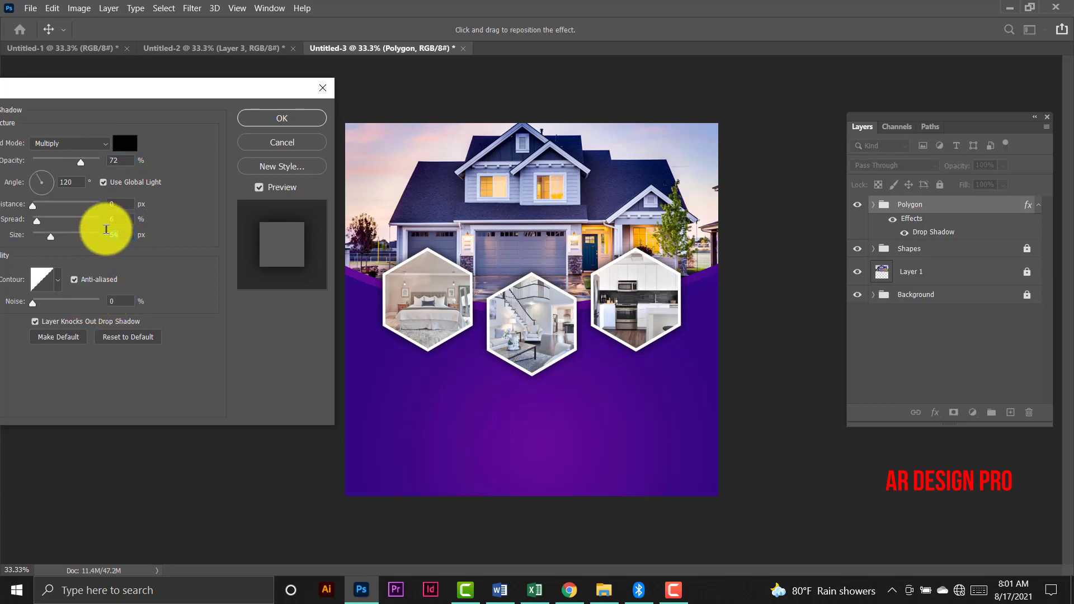
pyautogui.click(118, 220)
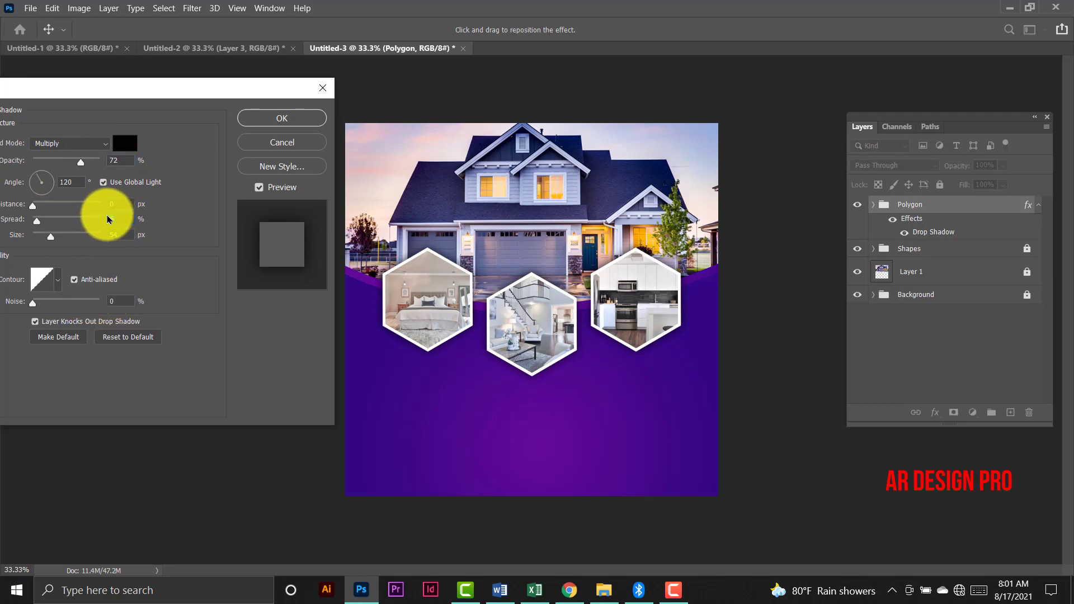
pyautogui.click(115, 204)
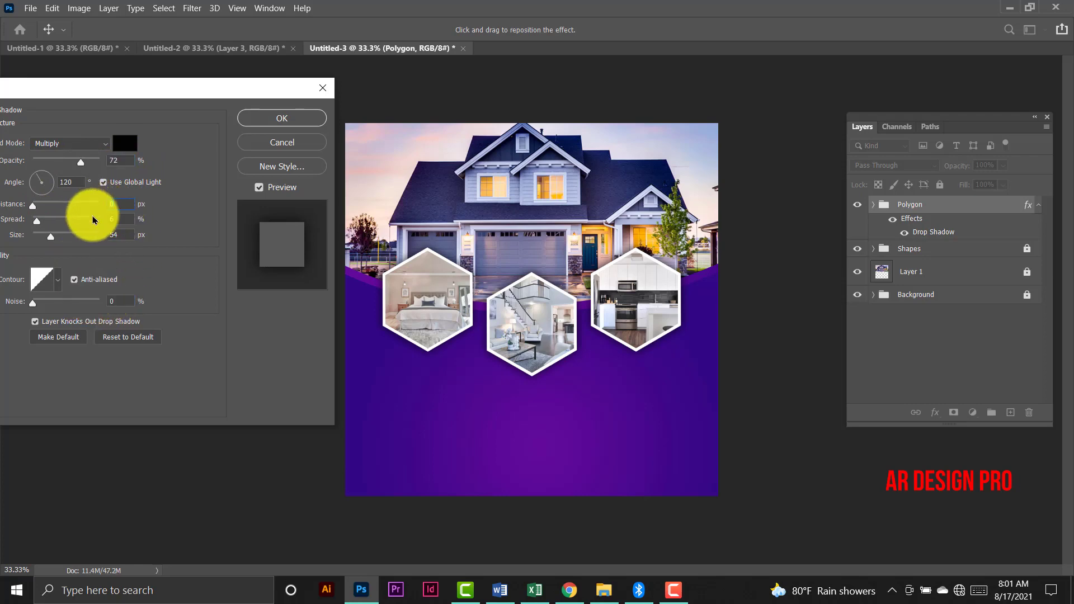
pyautogui.click(59, 285)
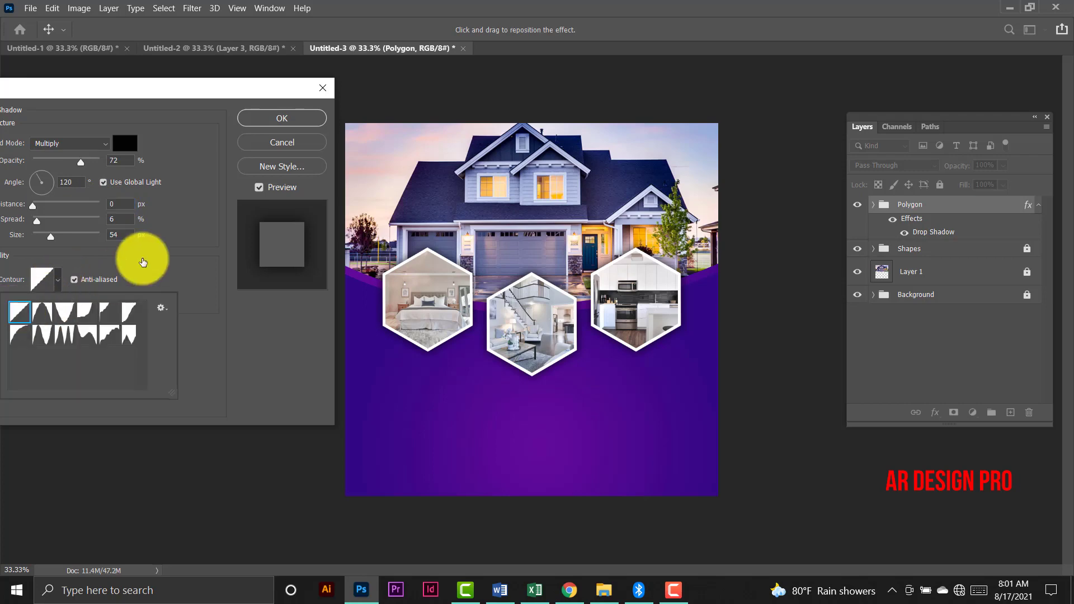
pyautogui.click(282, 118)
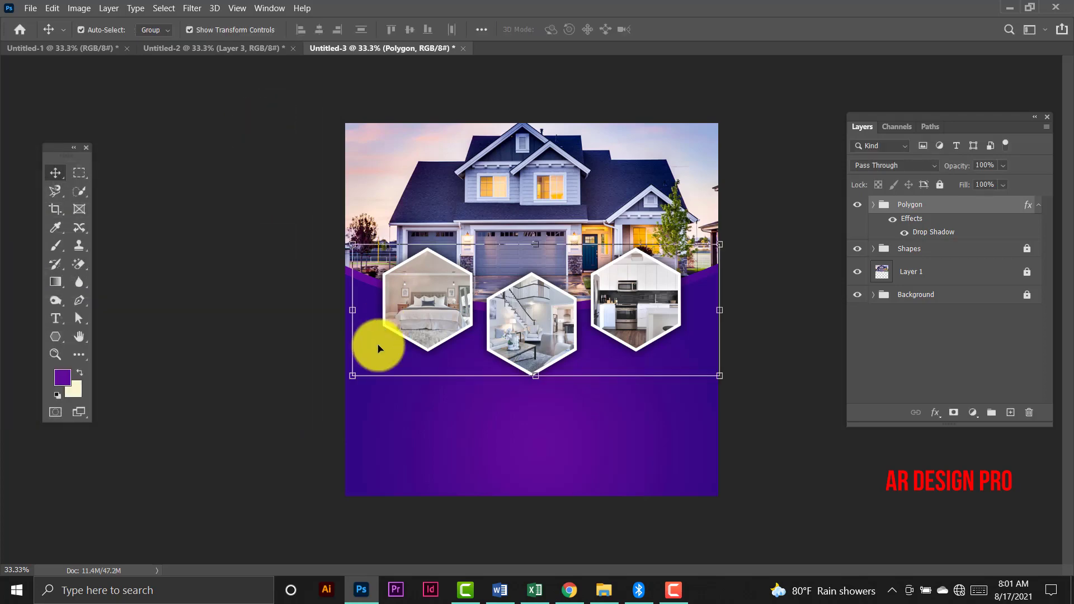
# Select the house photo layer, Layer 1, and unlock it.
pyautogui.click(788, 209)
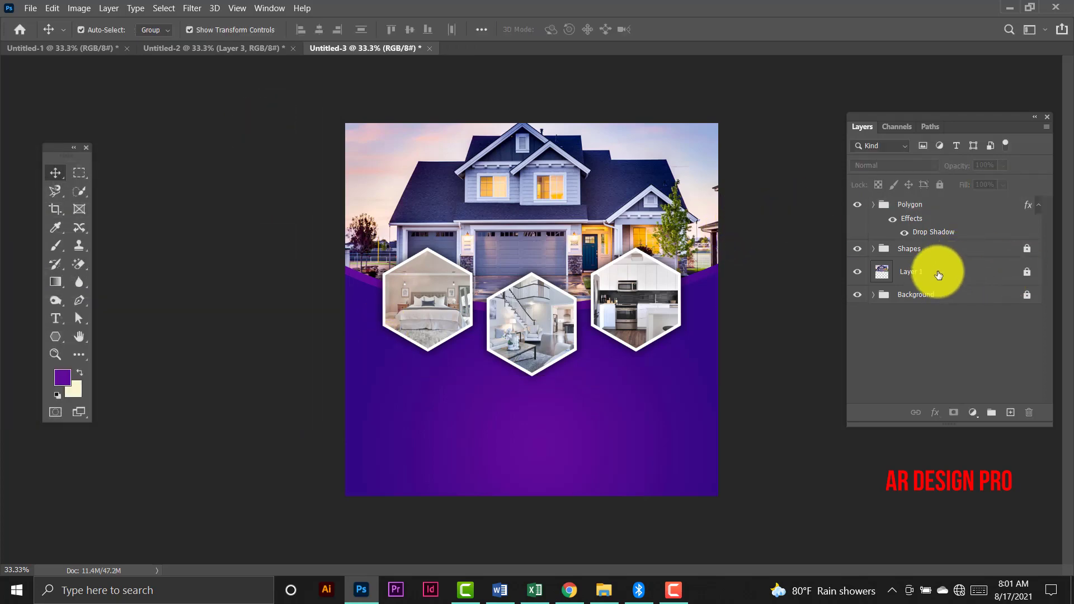
pyautogui.moveTo(940, 273); pyautogui.dragTo(919, 209)
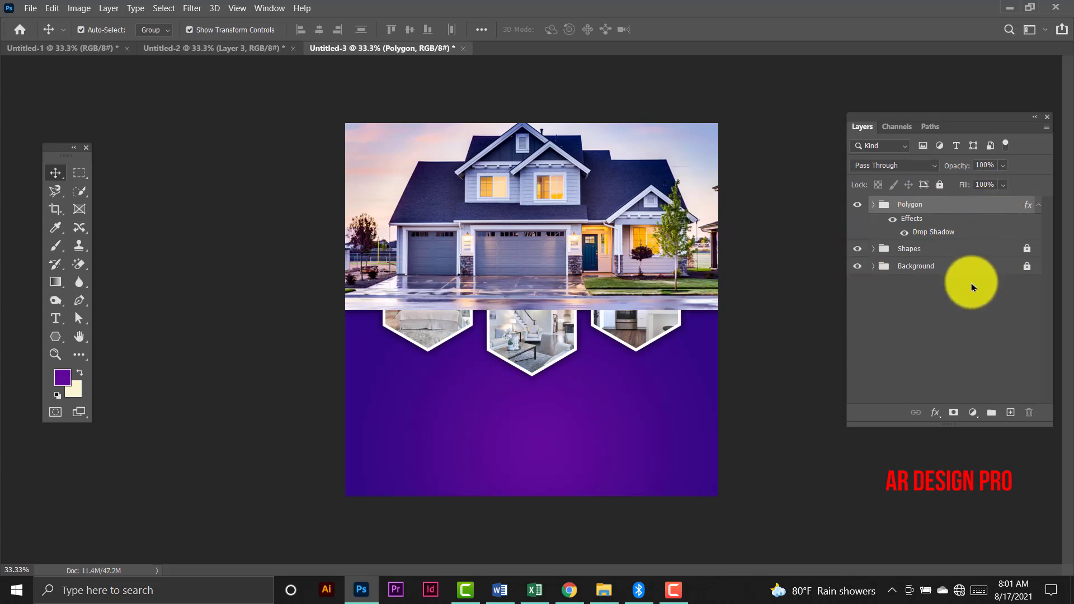
pyautogui.hotkey('ctrl', 'z')
pyautogui.click(940, 274)
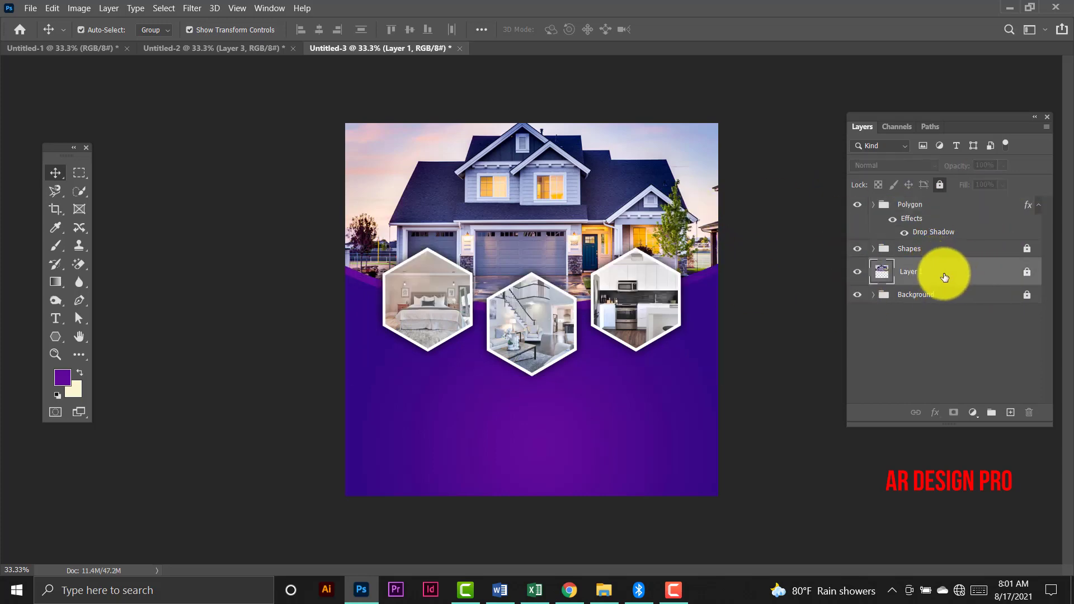
pyautogui.click(1027, 273)
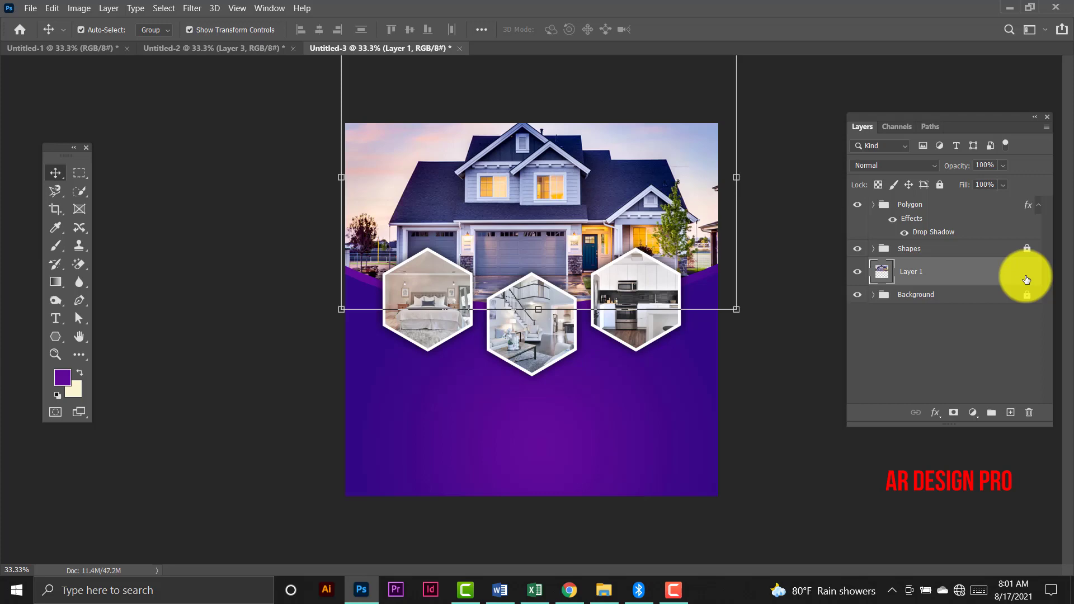
pyautogui.doubleClick(990, 280)
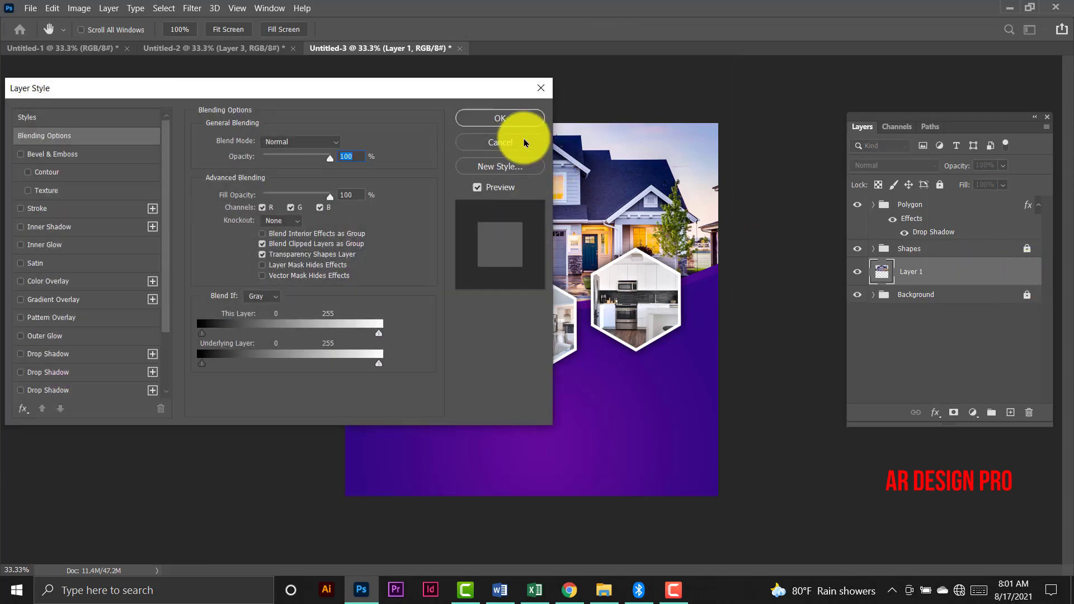
pyautogui.click(500, 117)
# Group the house photo into a group named 'Image', then collapse and lock the group.
pyautogui.hotkey('ctrl', 'g')
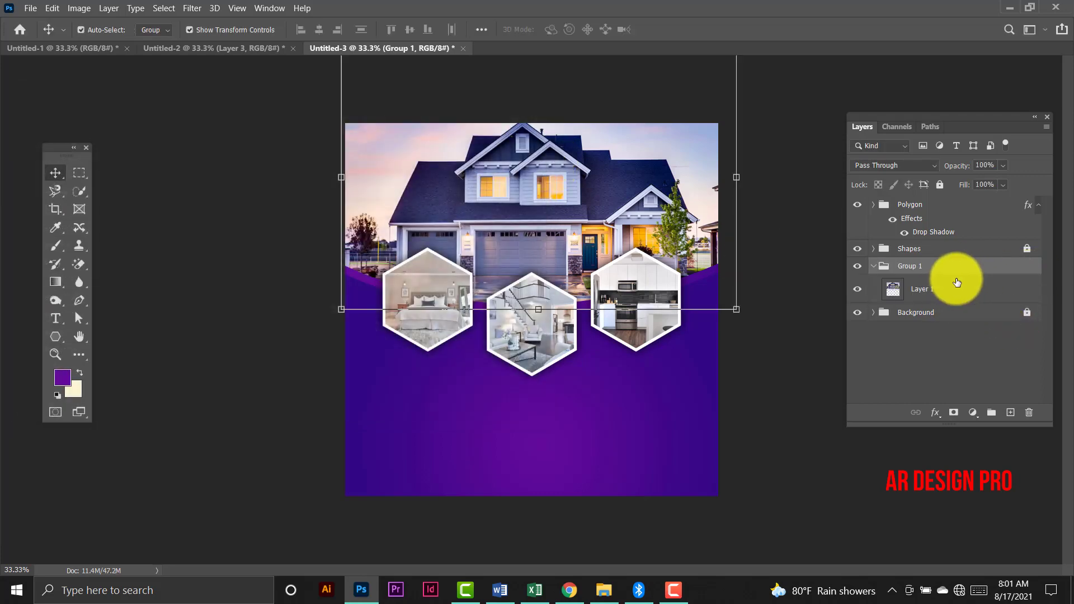
pyautogui.doubleClick(907, 266)
pyautogui.write('Image')
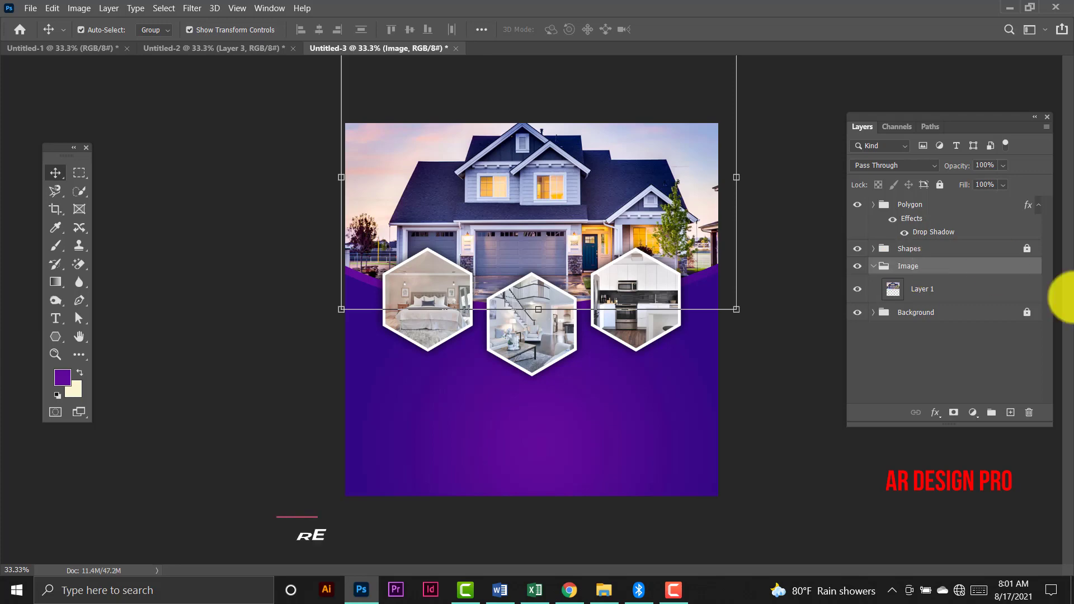
pyautogui.click(875, 268)
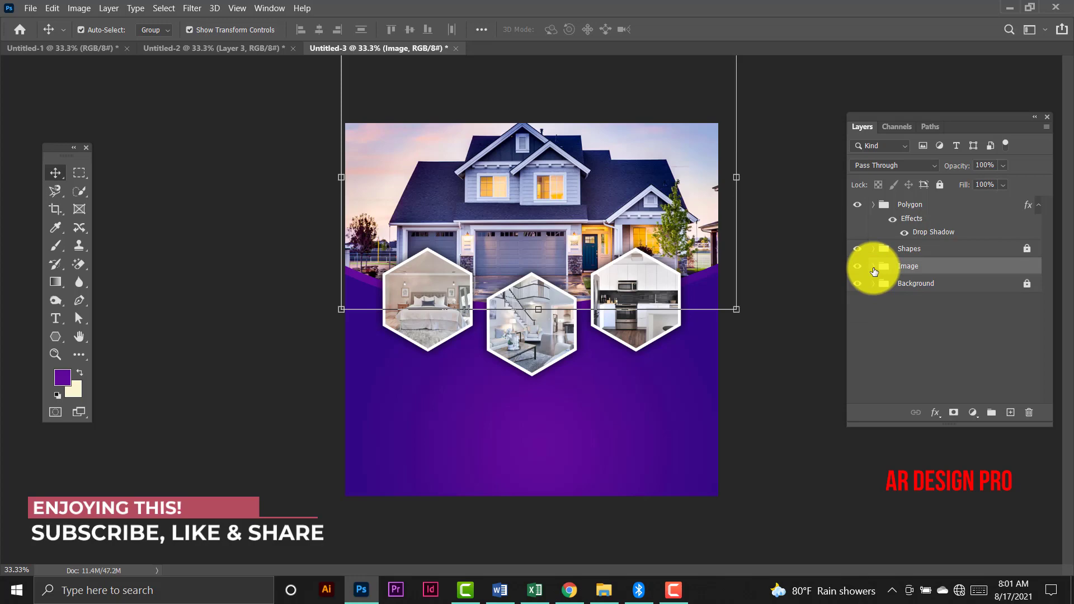
pyautogui.click(940, 185)
pyautogui.click(806, 227)
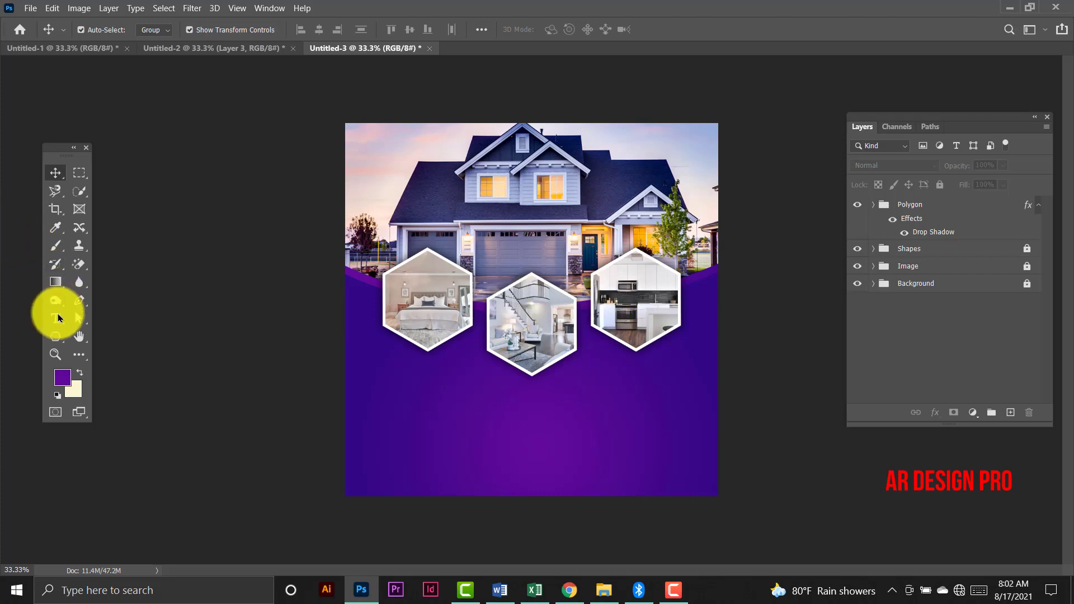
# Draw a 272×469 px rounded rectangle with 60 px corners at the canvas top-left.
pyautogui.click(56, 339)
pyautogui.click(115, 349)
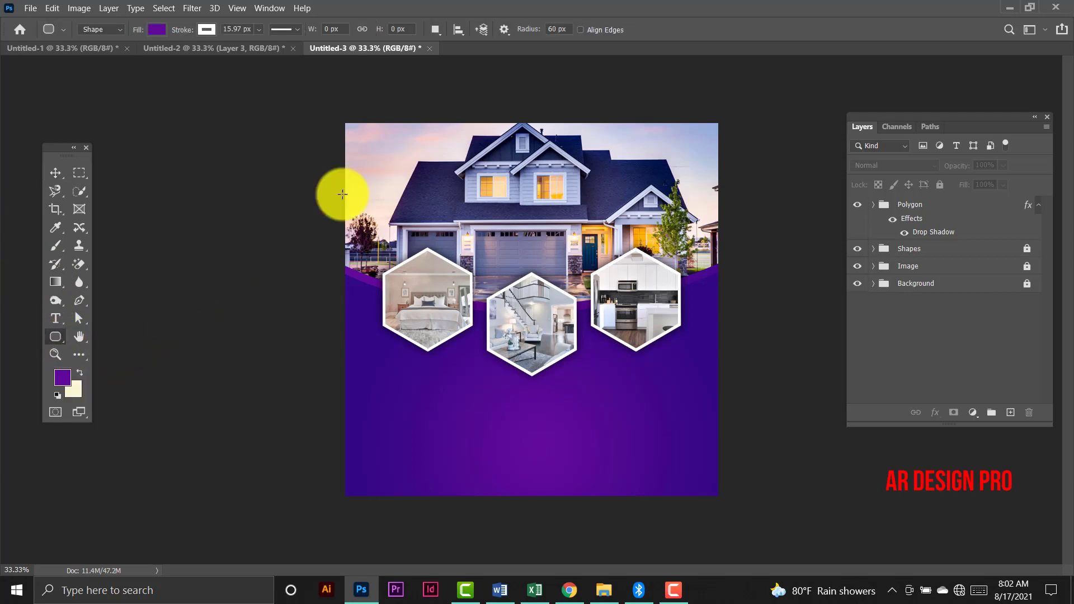
pyautogui.click(554, 29)
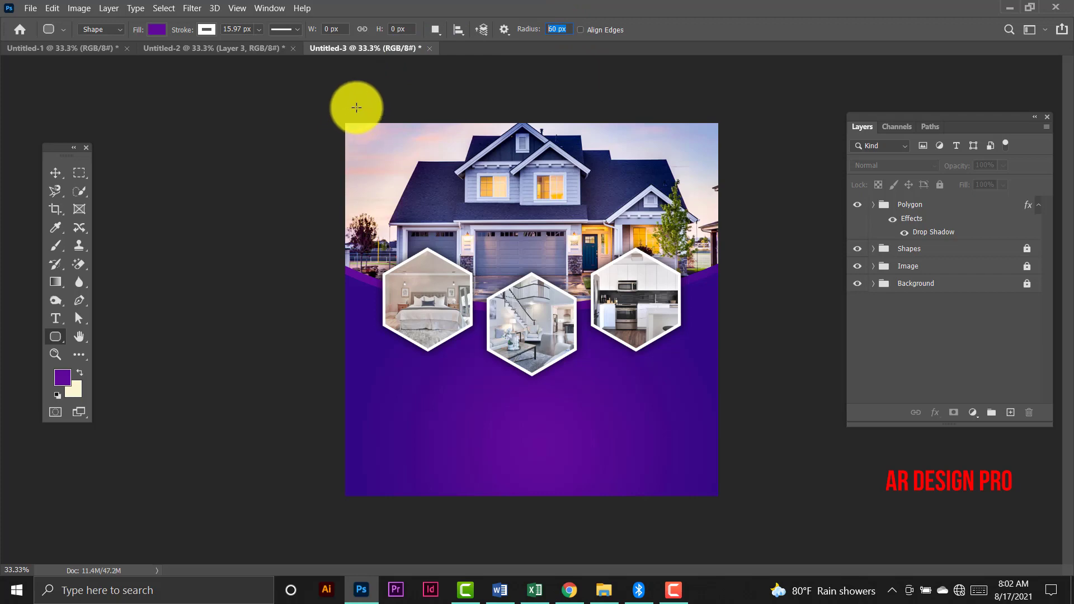
pyautogui.click(250, 29)
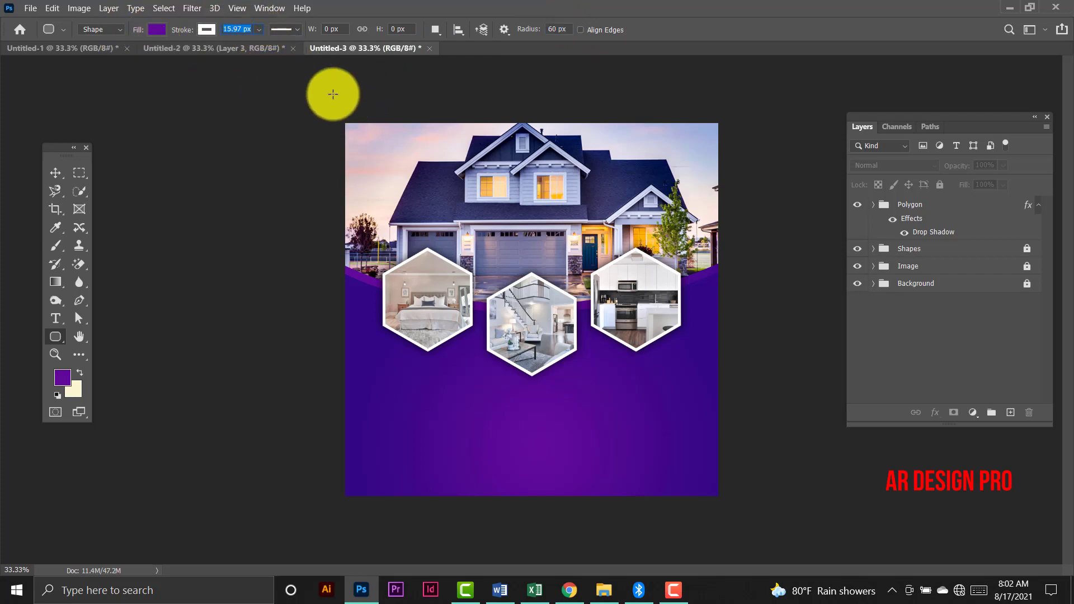
pyautogui.moveTo(355, 102)
pyautogui.mouseDown()
pyautogui.moveTo(384, 173)
pyautogui.moveTo(404, 188)
pyautogui.mouseUp()
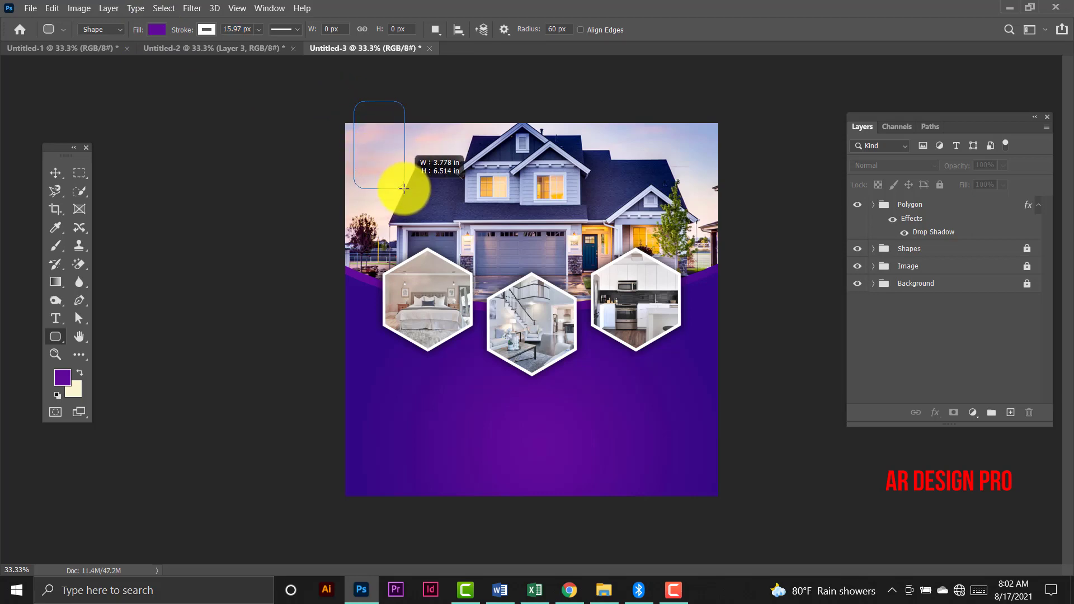
pyautogui.moveTo(404, 188); pyautogui.dragTo(404, 188)
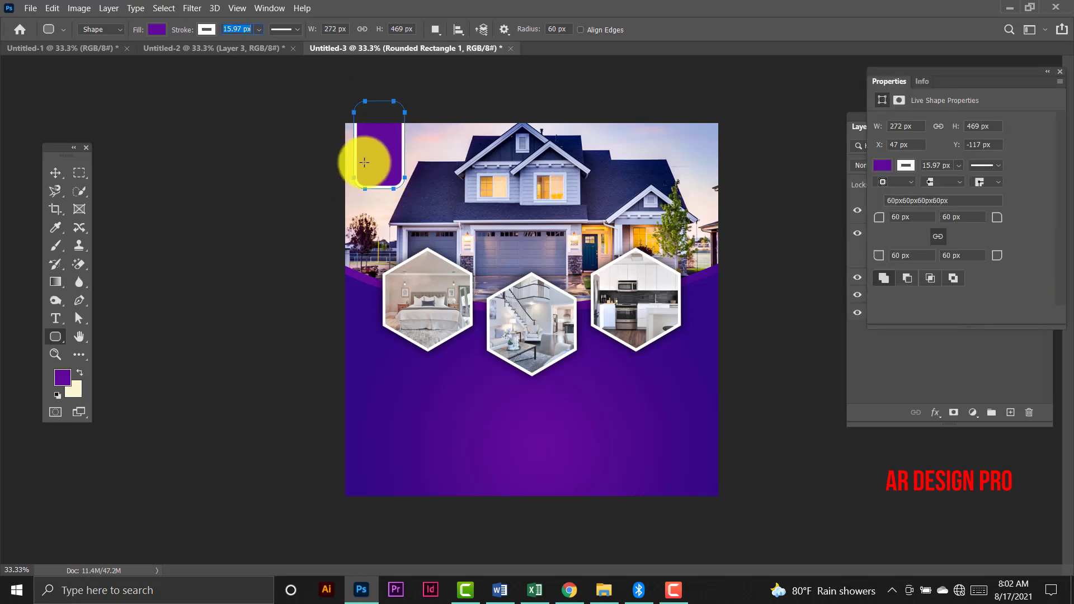
# Give the tall tab a purple fill and deselect it.
pyautogui.click(155, 28)
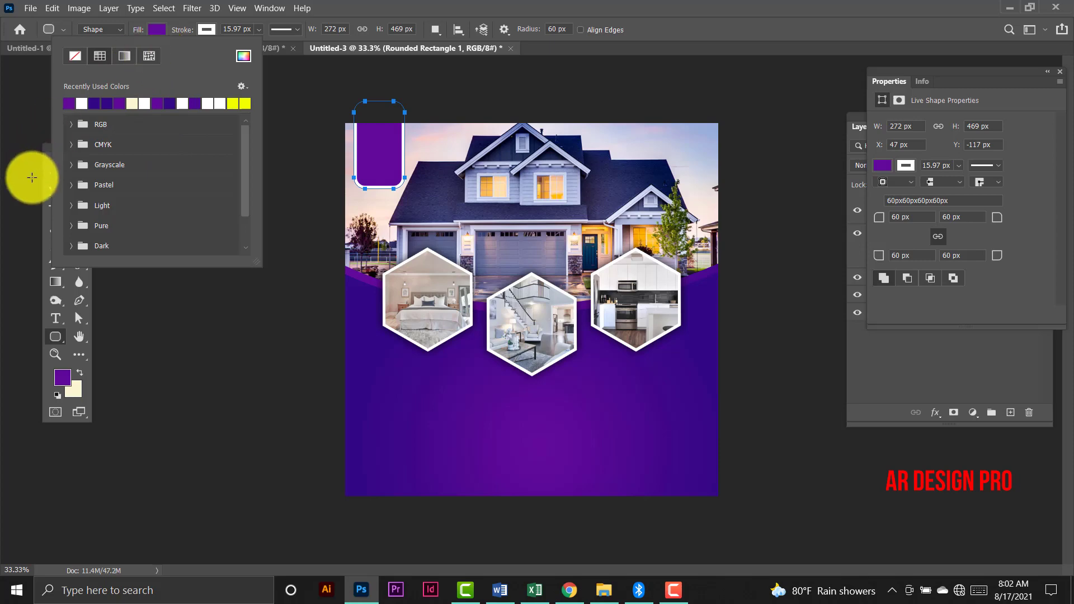
pyautogui.click(587, 55)
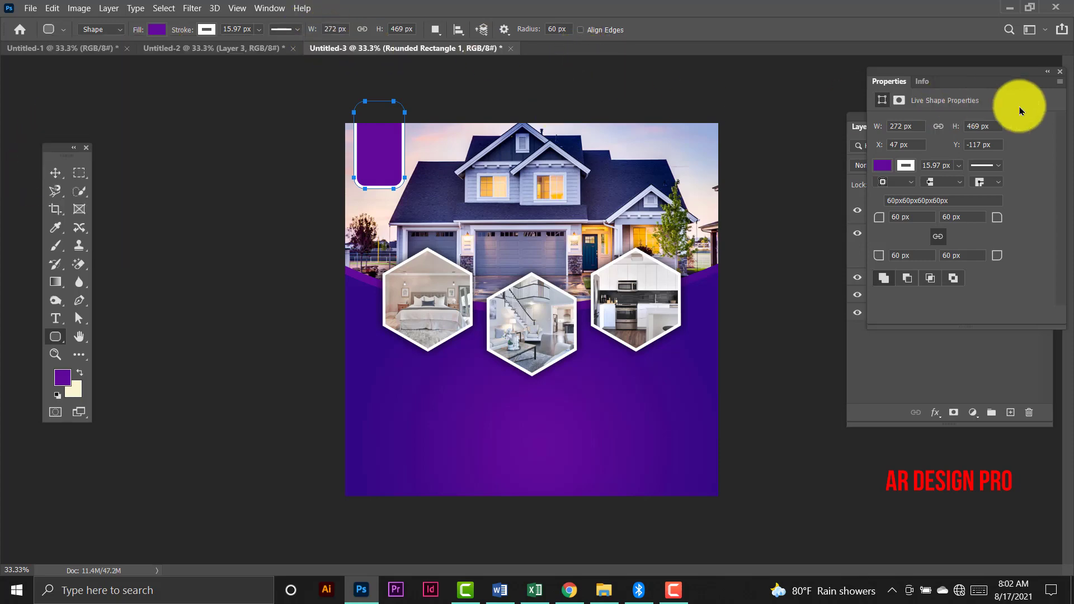
pyautogui.click(1061, 72)
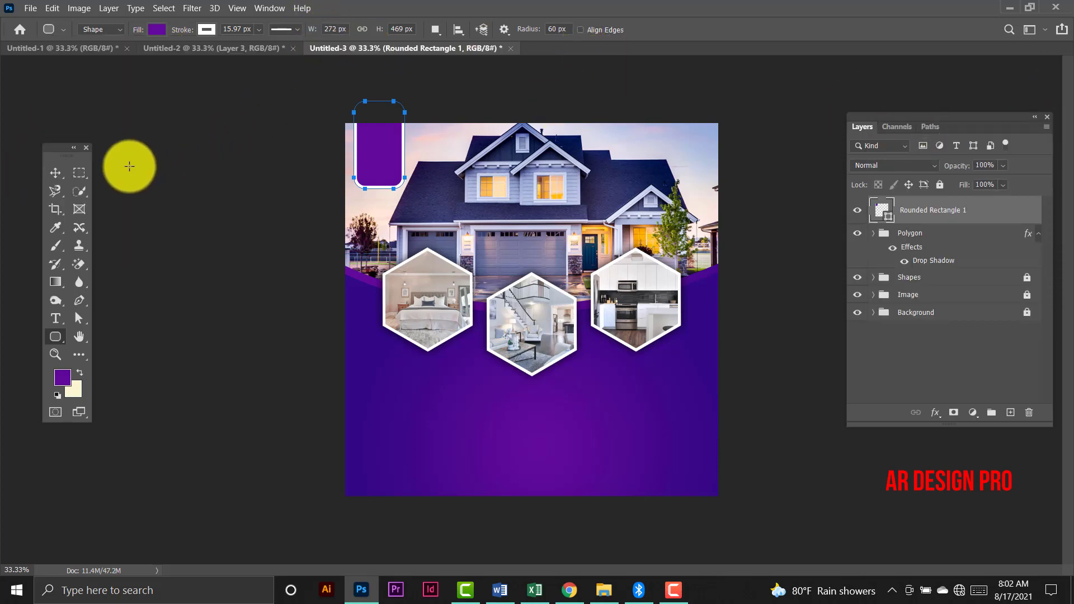
pyautogui.click(56, 173)
pyautogui.click(191, 181)
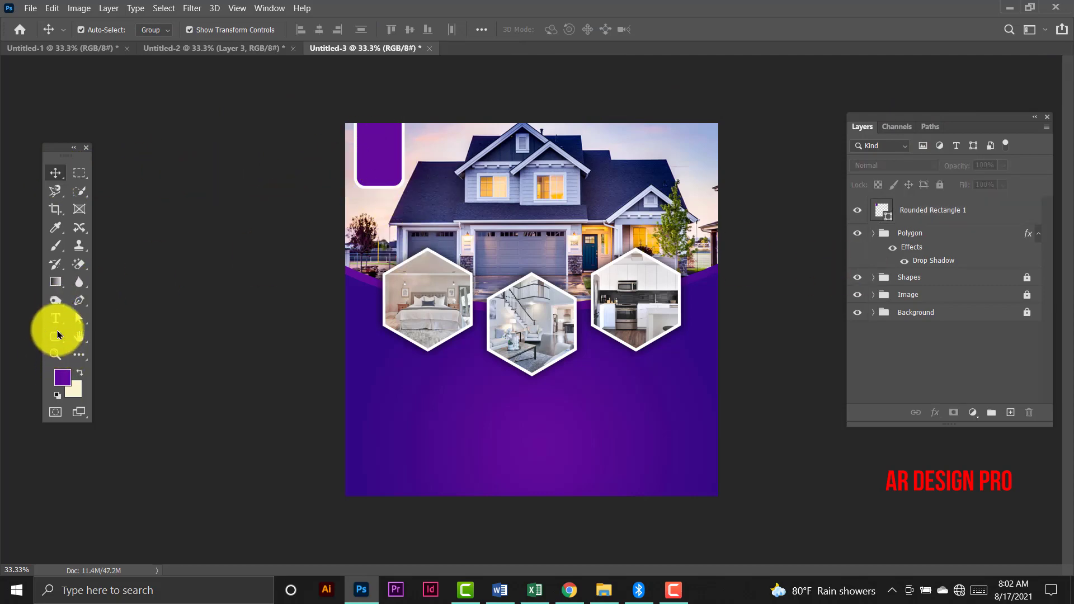
# Set the Type tool to Lemon Milk Bold in white.
pyautogui.click(57, 326)
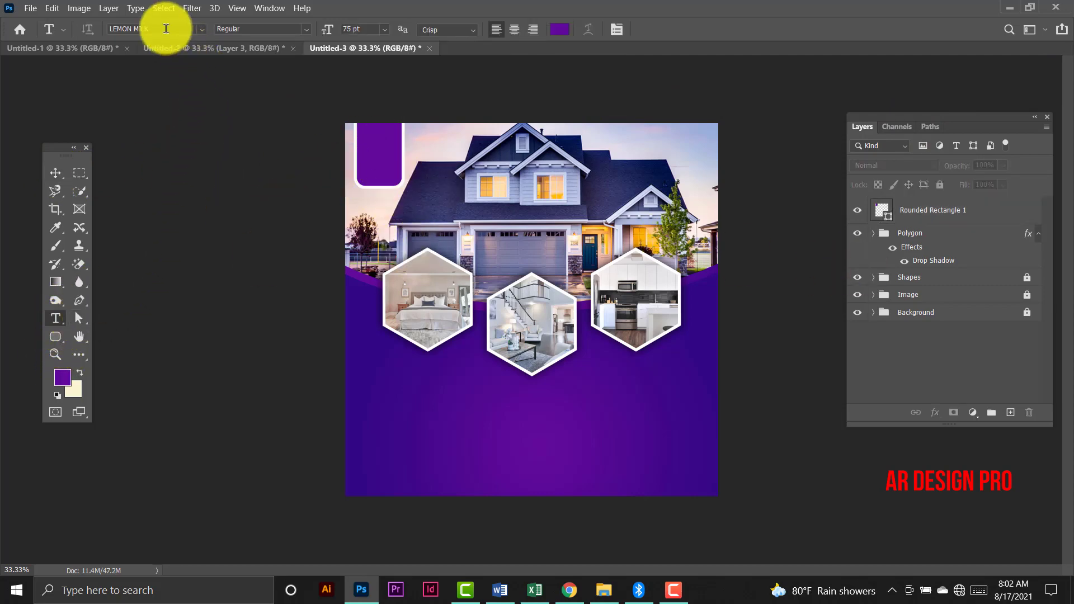
pyautogui.click(223, 28)
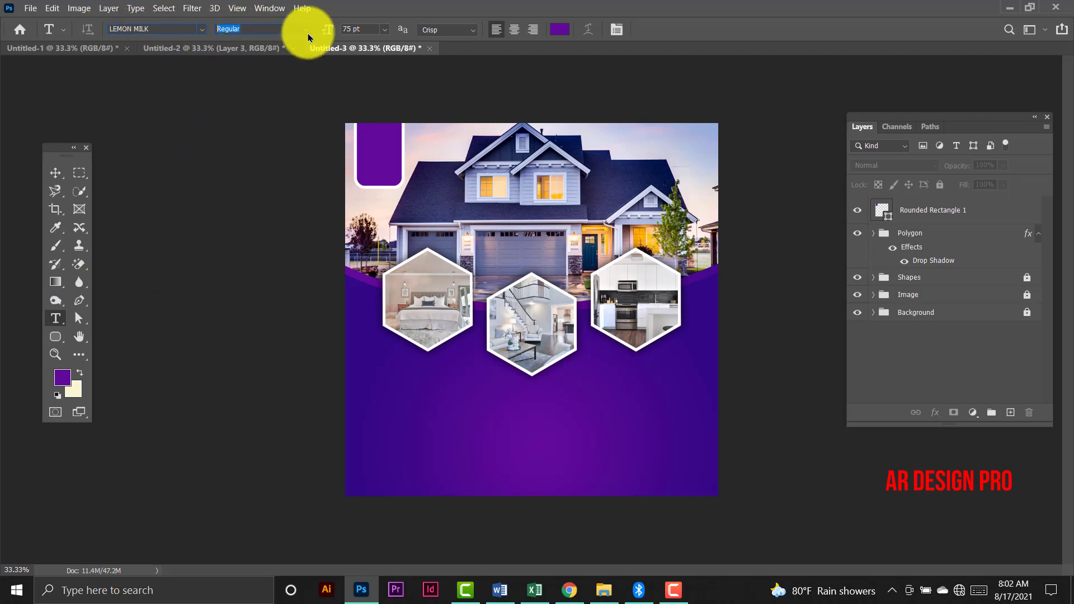
pyautogui.click(307, 29)
pyautogui.click(246, 110)
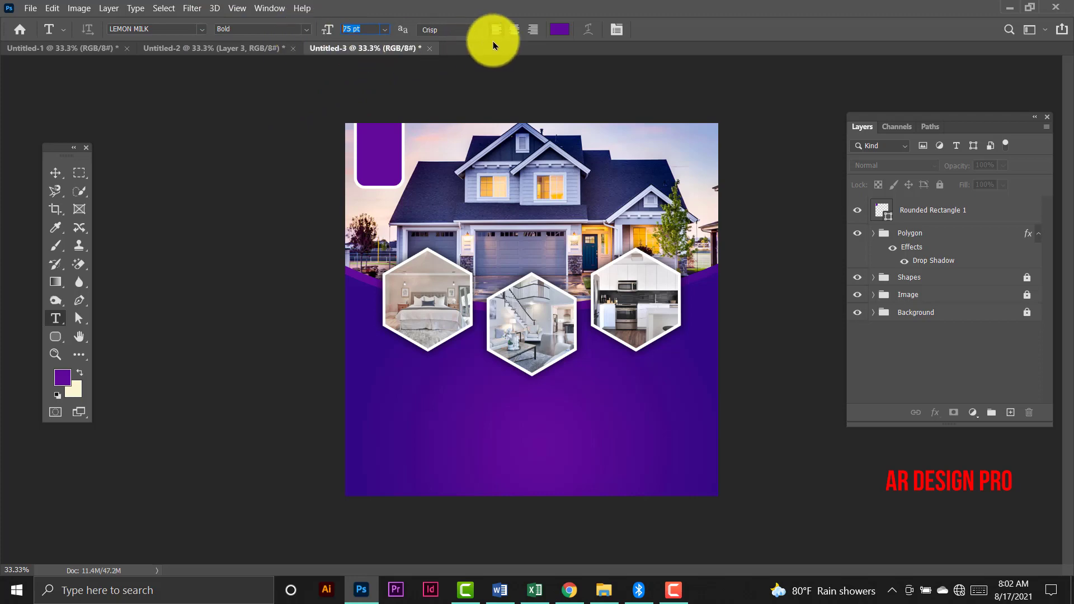
pyautogui.click(558, 32)
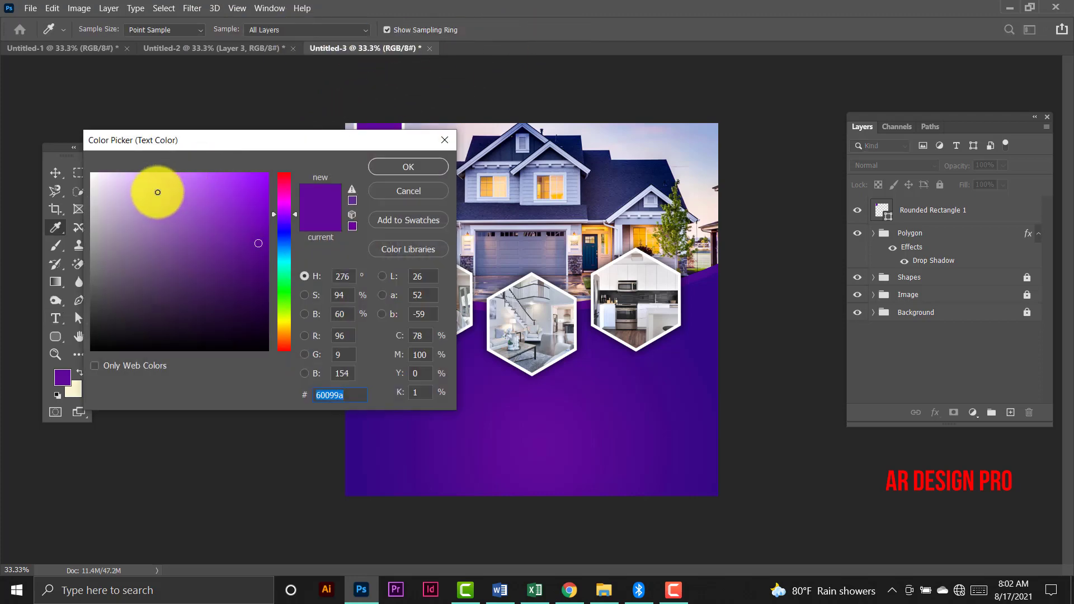
pyautogui.moveTo(156, 187); pyautogui.dragTo(84, 148)
pyautogui.click(406, 167)
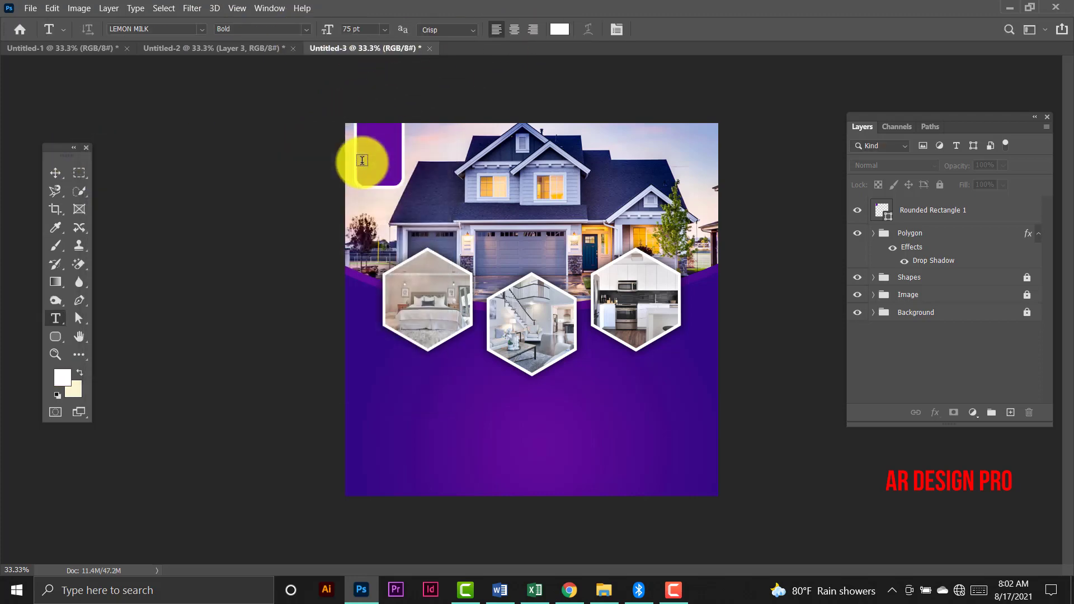
# Type LOGO inside the purple tab at 48 pt.
pyautogui.moveTo(371, 156); pyautogui.dragTo(418, 146)
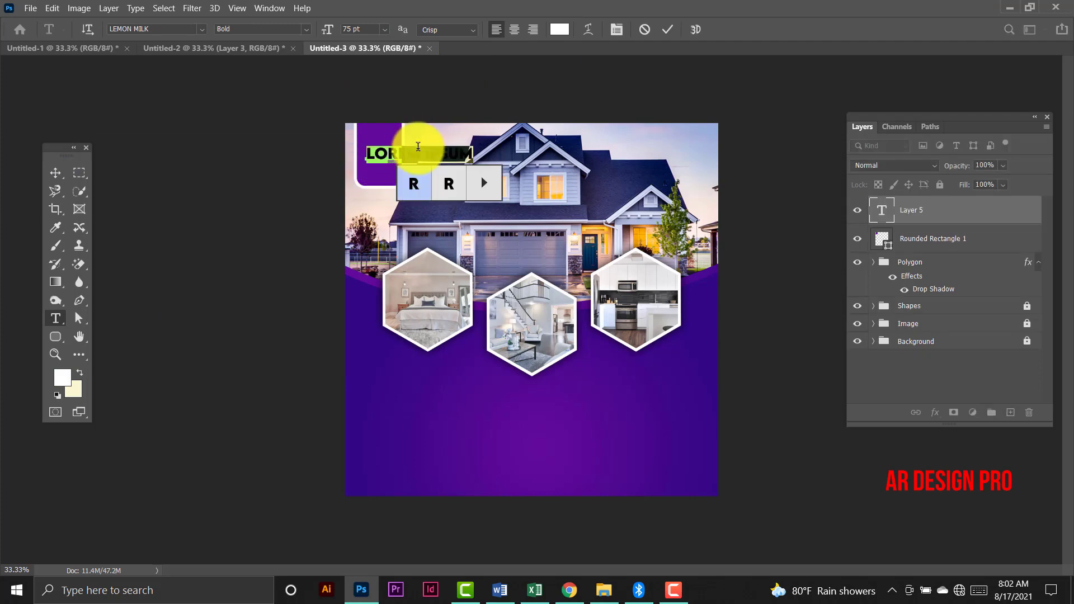
pyautogui.click(882, 215)
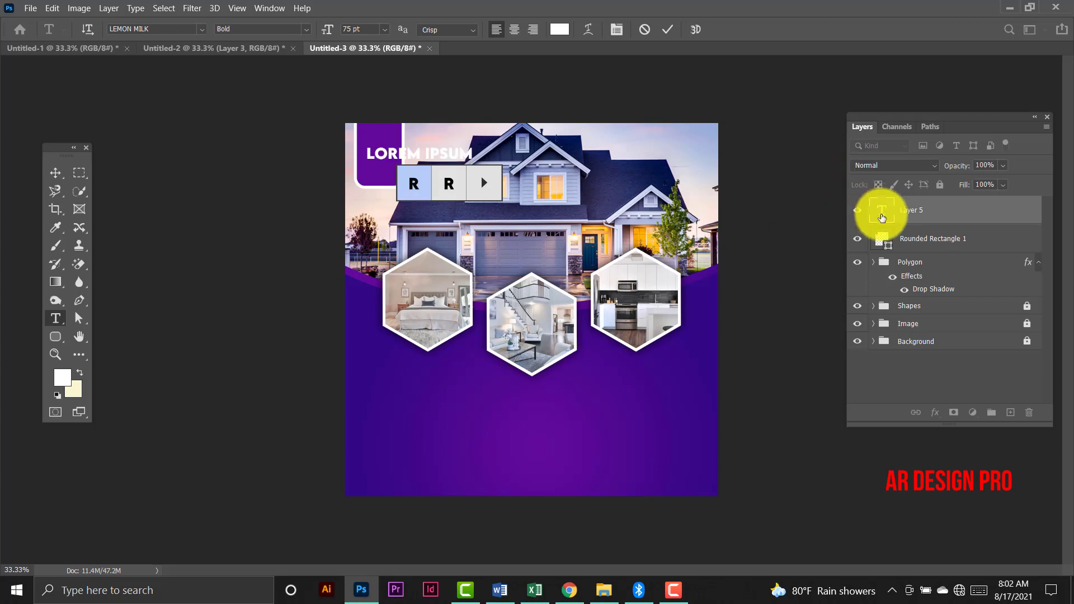
pyautogui.doubleClick(882, 217)
pyautogui.press('Left')
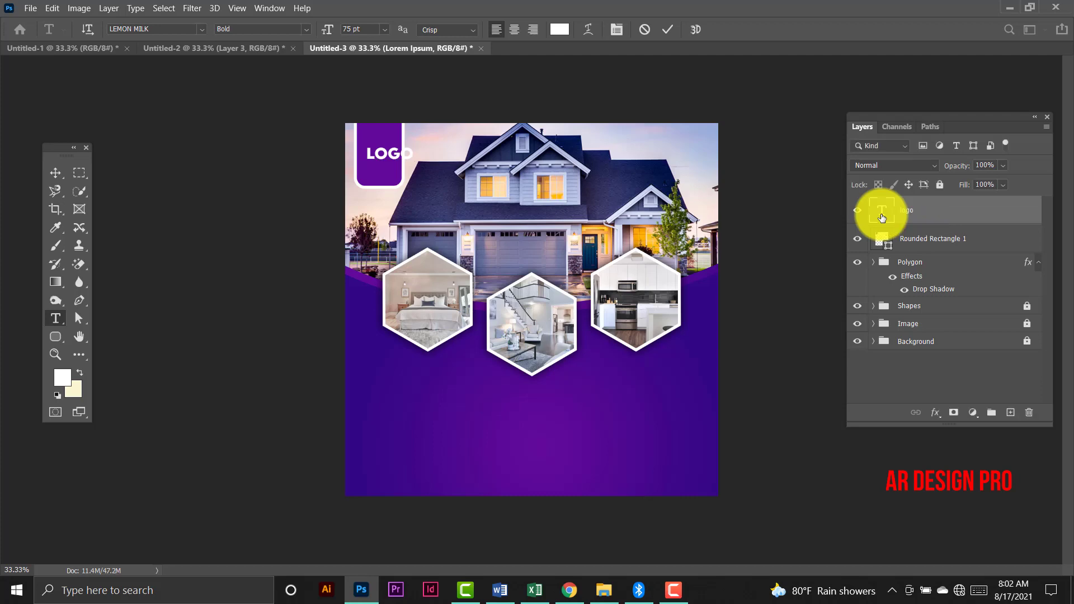
pyautogui.doubleClick(882, 217)
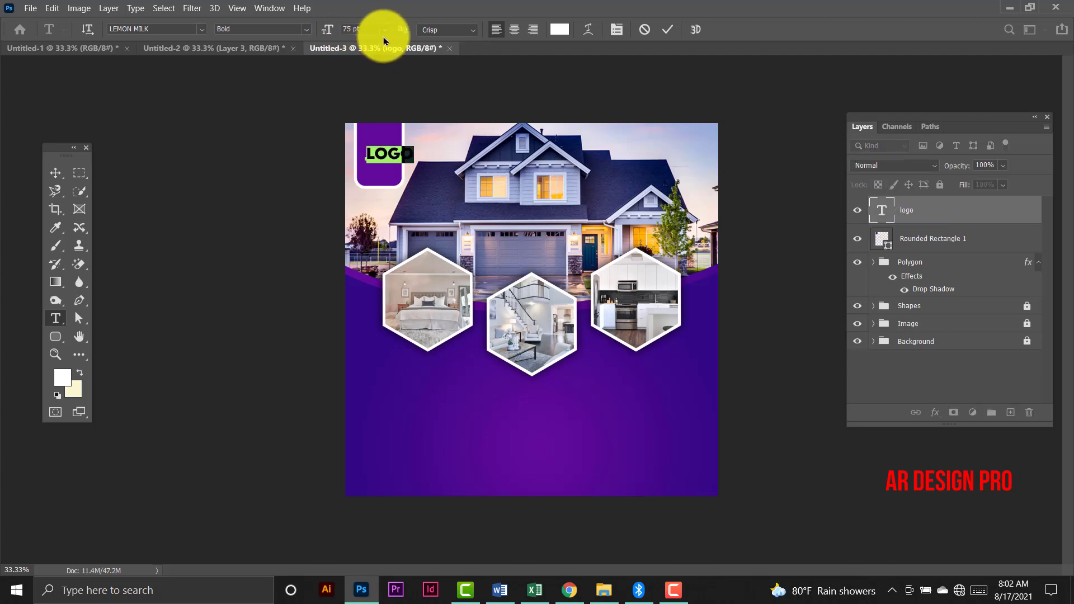
pyautogui.click(385, 29)
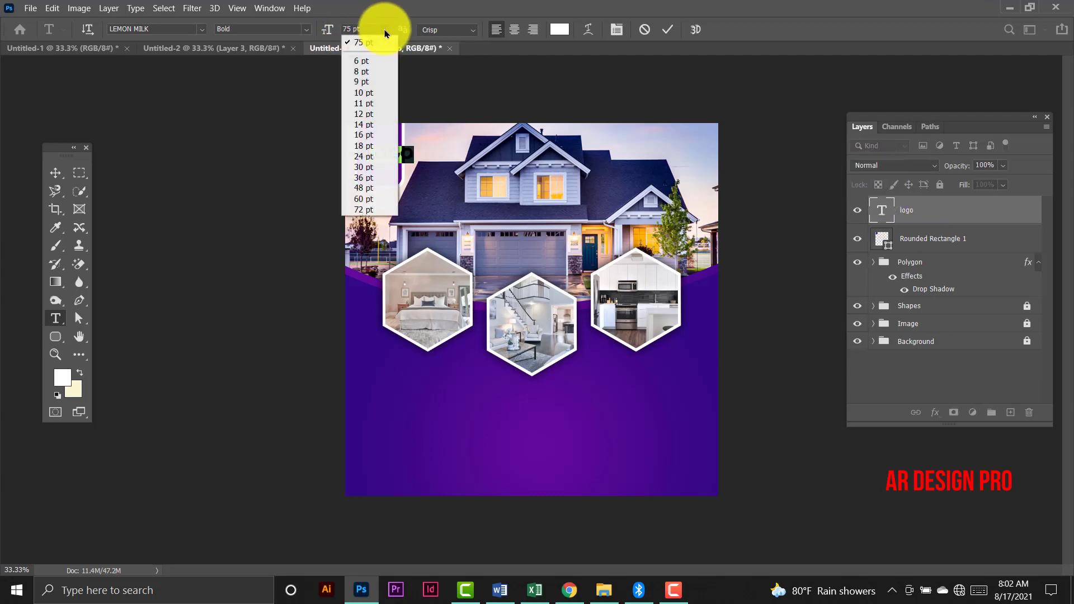
pyautogui.click(377, 188)
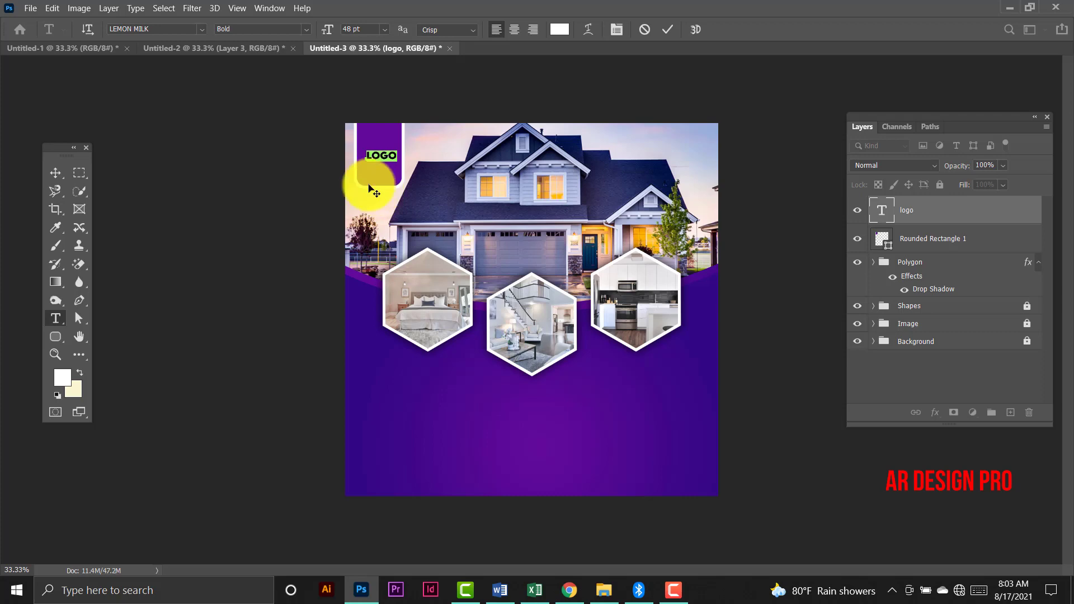
# Centre LOGO in the tab and group it with Rounded Rectangle 1.
pyautogui.click(55, 173)
pyautogui.moveTo(384, 157); pyautogui.dragTo(382, 157)
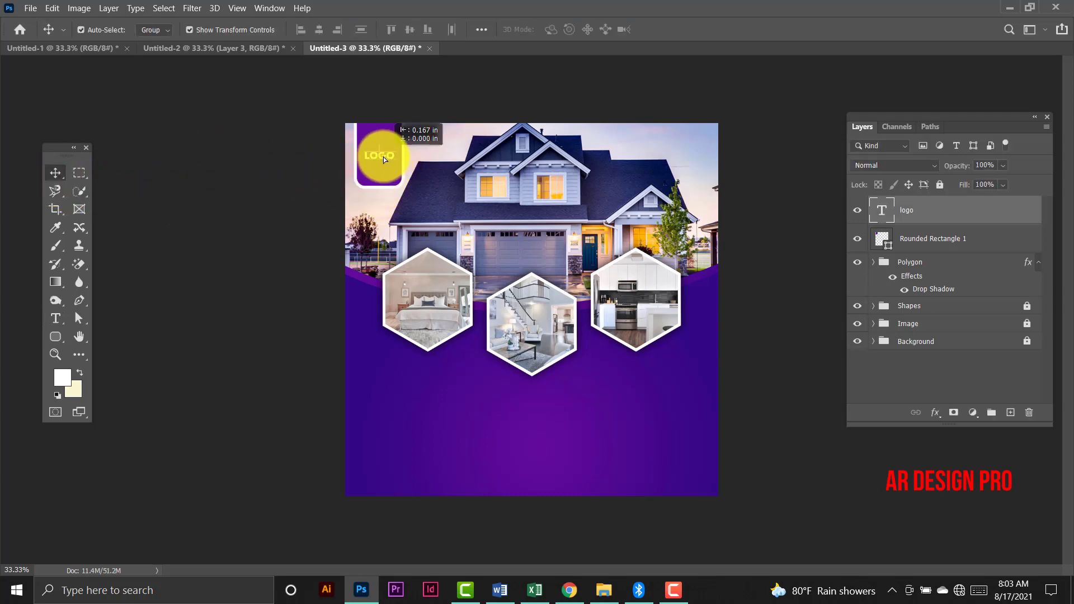
pyautogui.keyDown('ctrl'); pyautogui.click(913, 247); pyautogui.keyUp('ctrl')
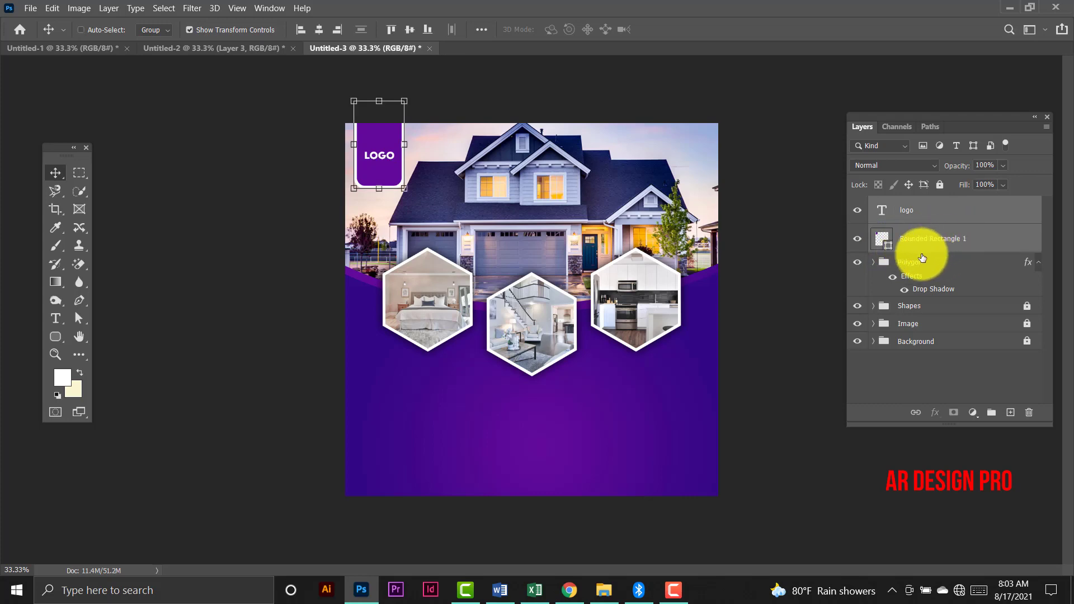
pyautogui.hotkey('ctrl', 'g')
# Name the group Logo, nudge it up, and add a soft 24 px drop shadow.
pyautogui.doubleClick(909, 204)
pyautogui.write('Logo')
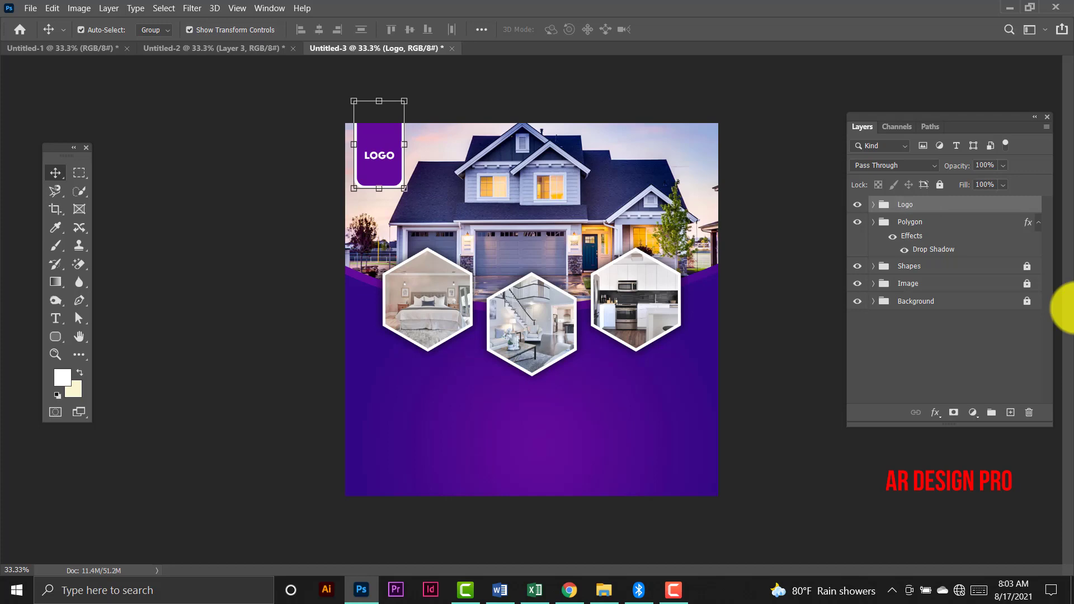
pyautogui.hotkey('shift', 'Up')
pyautogui.hotkey('shift', 'Up')
pyautogui.hotkey('shift', 'Up')
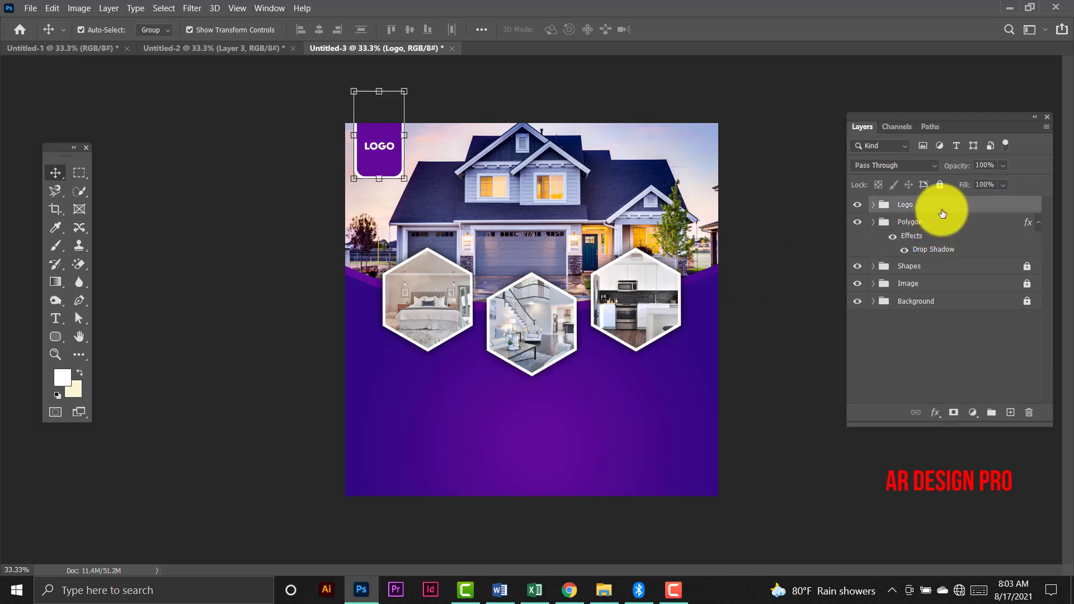
pyautogui.doubleClick(1033, 211)
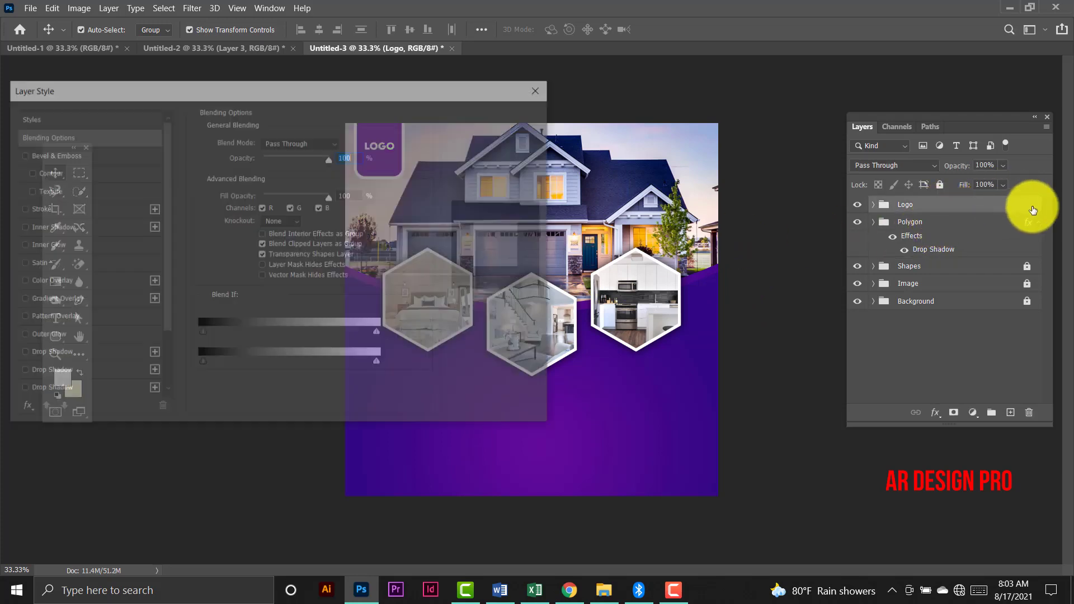
pyautogui.click(48, 361)
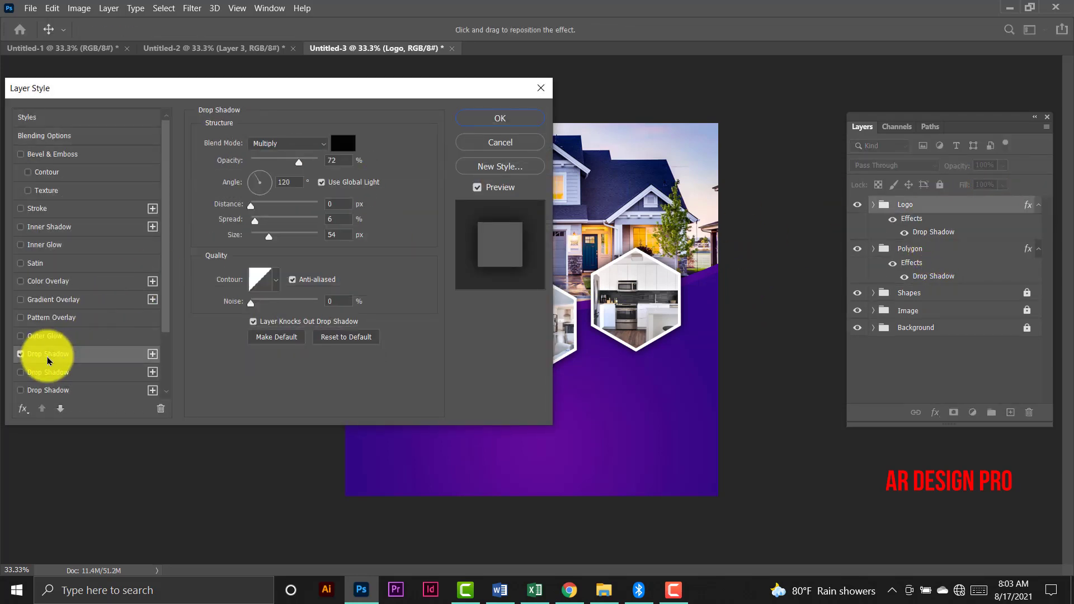
pyautogui.moveTo(371, 88)
pyautogui.mouseDown()
pyautogui.moveTo(516, 175)
pyautogui.moveTo(875, 183)
pyautogui.mouseUp()
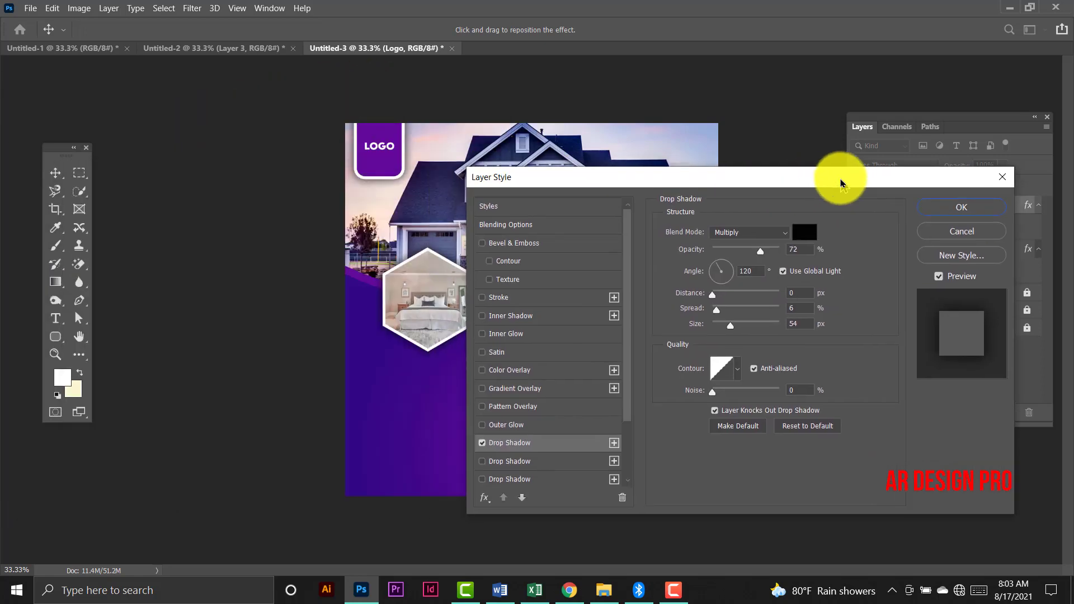
pyautogui.moveTo(730, 326); pyautogui.dragTo(724, 334)
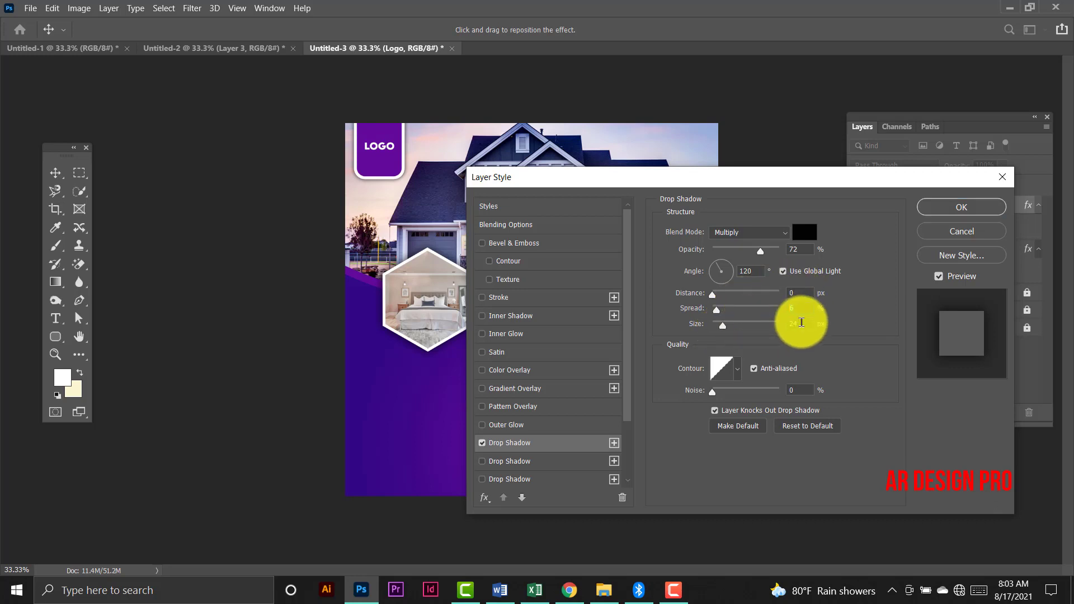
pyautogui.click(963, 208)
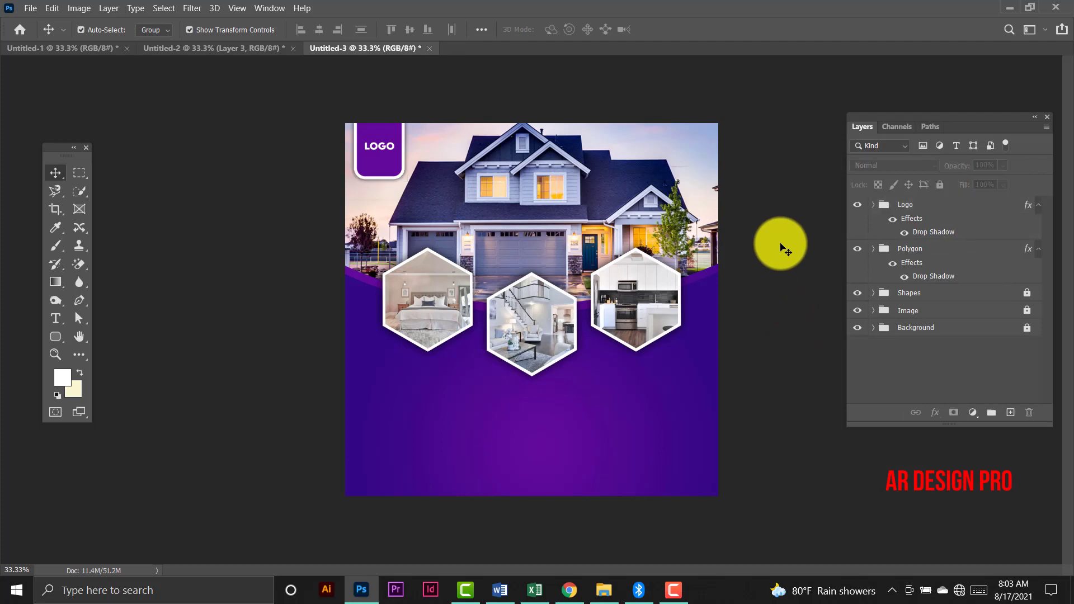
# Type YOUR DREAM HOME in 100 pt Lemon Milk Bold below the hexagons and centre it.
pyautogui.click(925, 205)
pyautogui.click(936, 251)
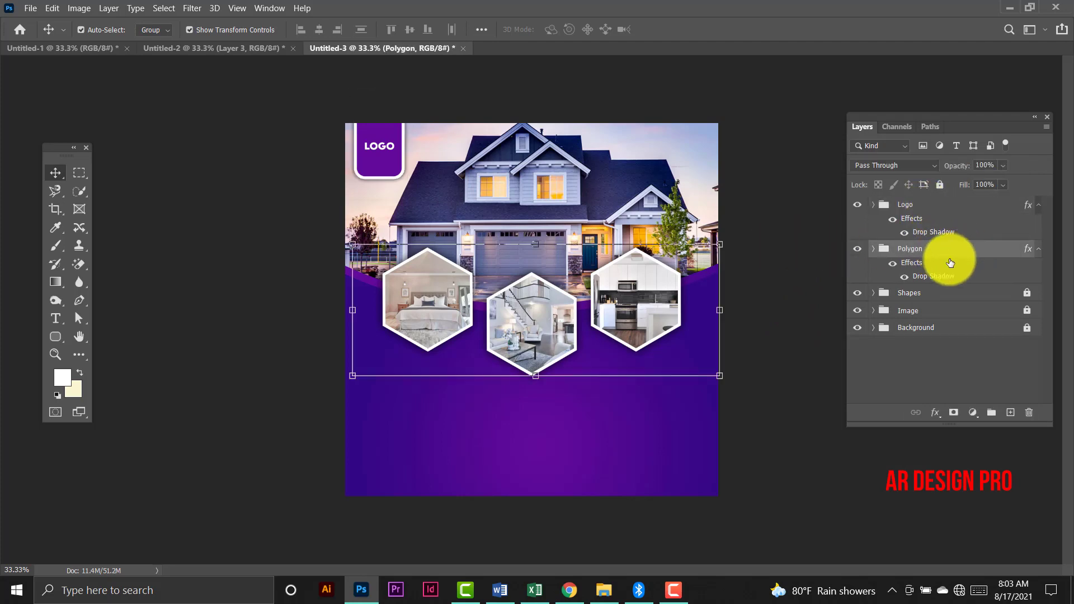
pyautogui.click(953, 294)
pyautogui.click(795, 315)
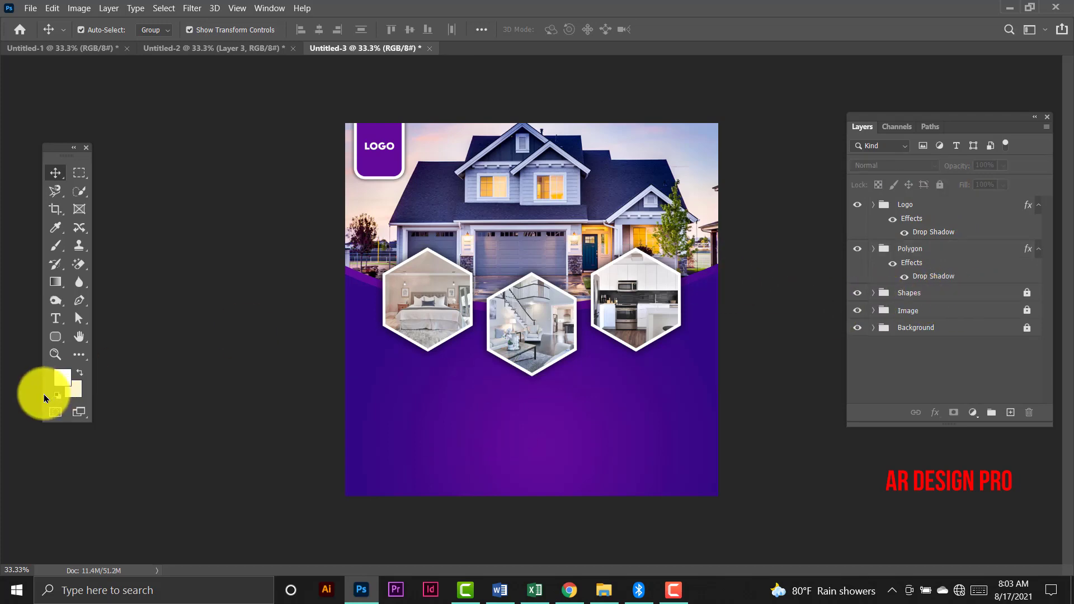
pyautogui.click(56, 319)
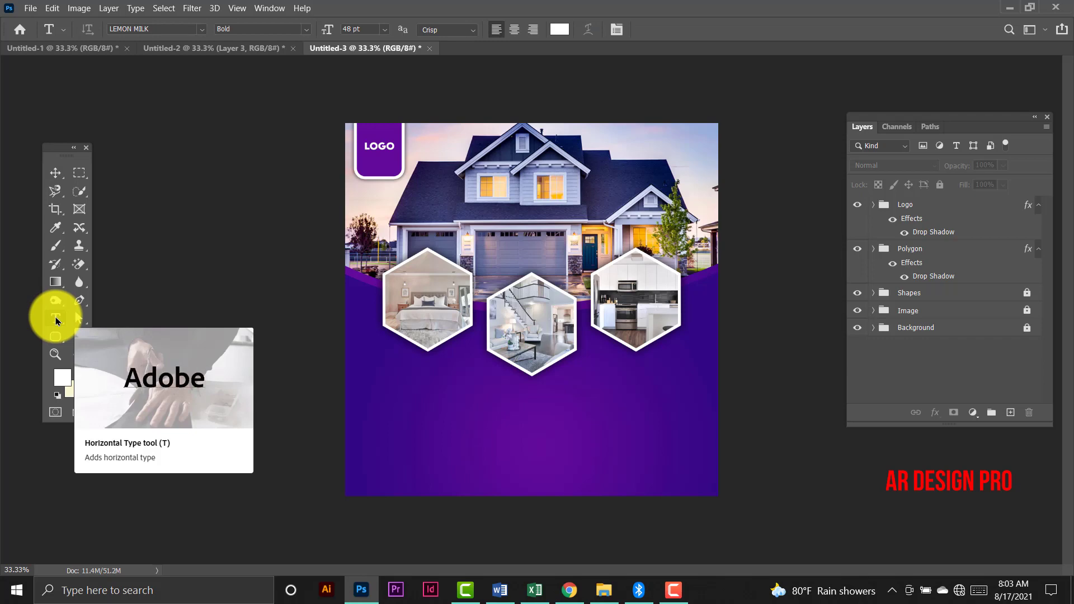
pyautogui.click(483, 413)
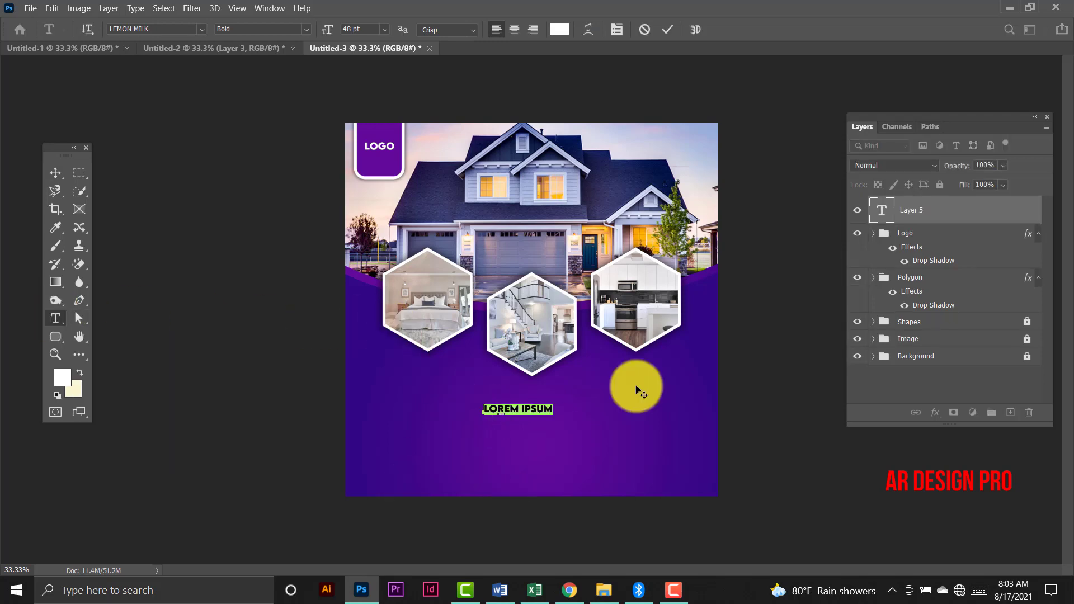
pyautogui.click(376, 30)
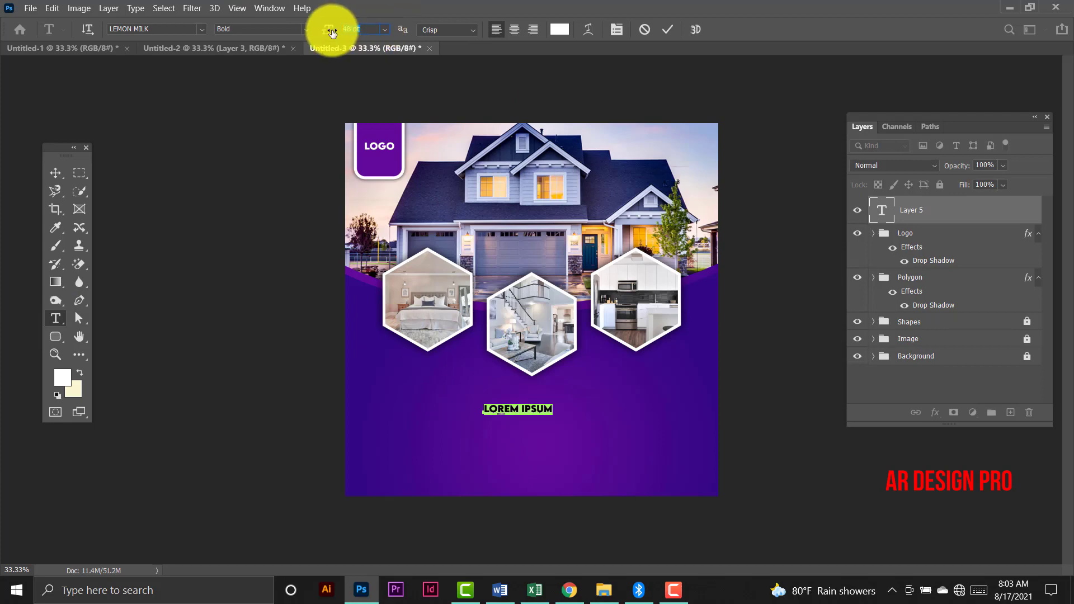
pyautogui.write('100')
pyautogui.press('Return')
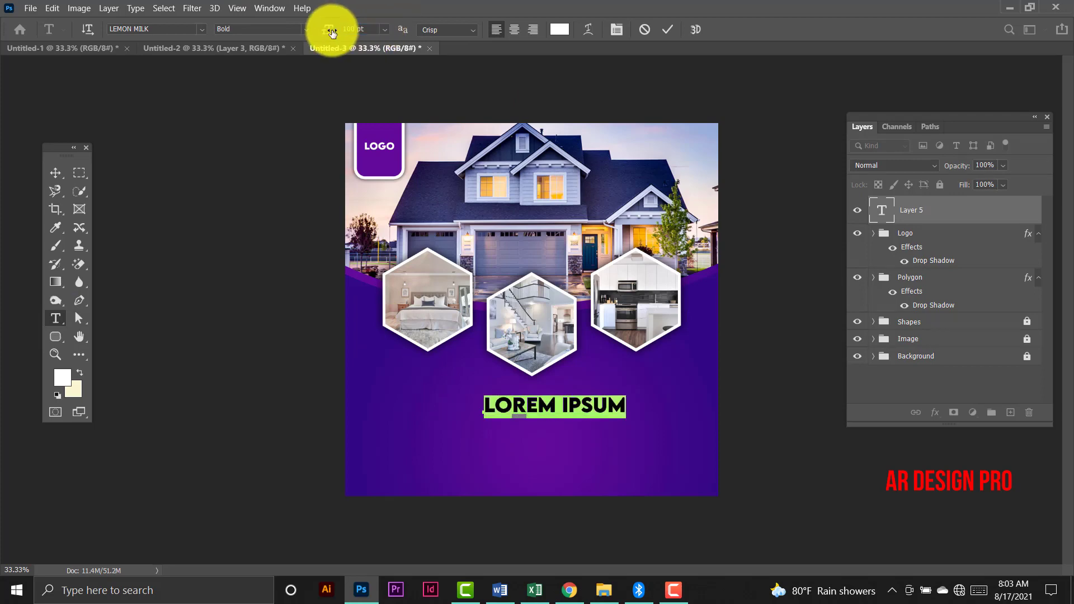
pyautogui.write('YOUR DREA')
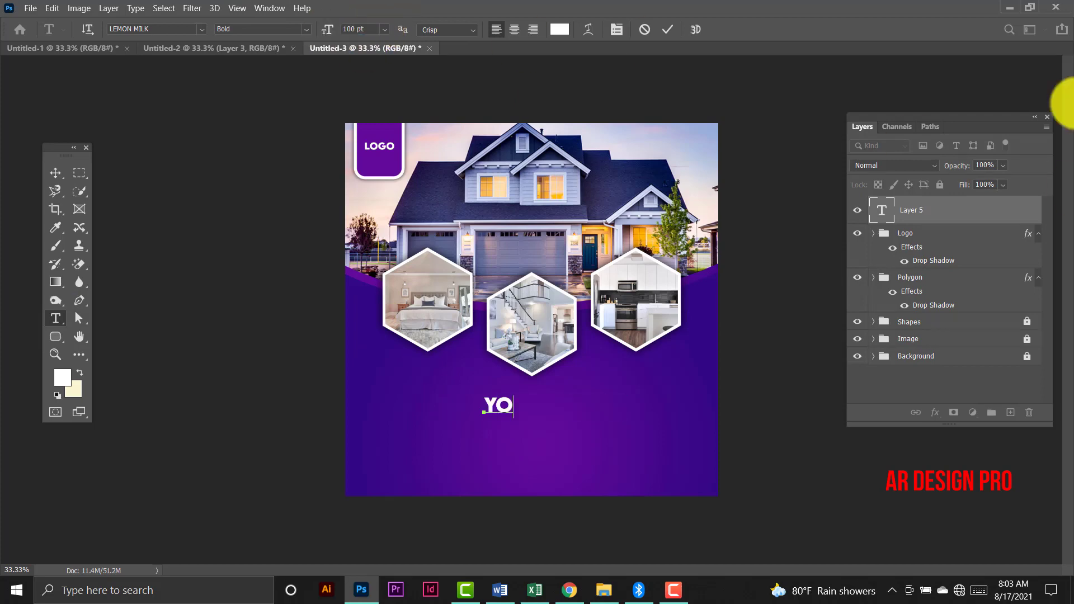
pyautogui.click(55, 173)
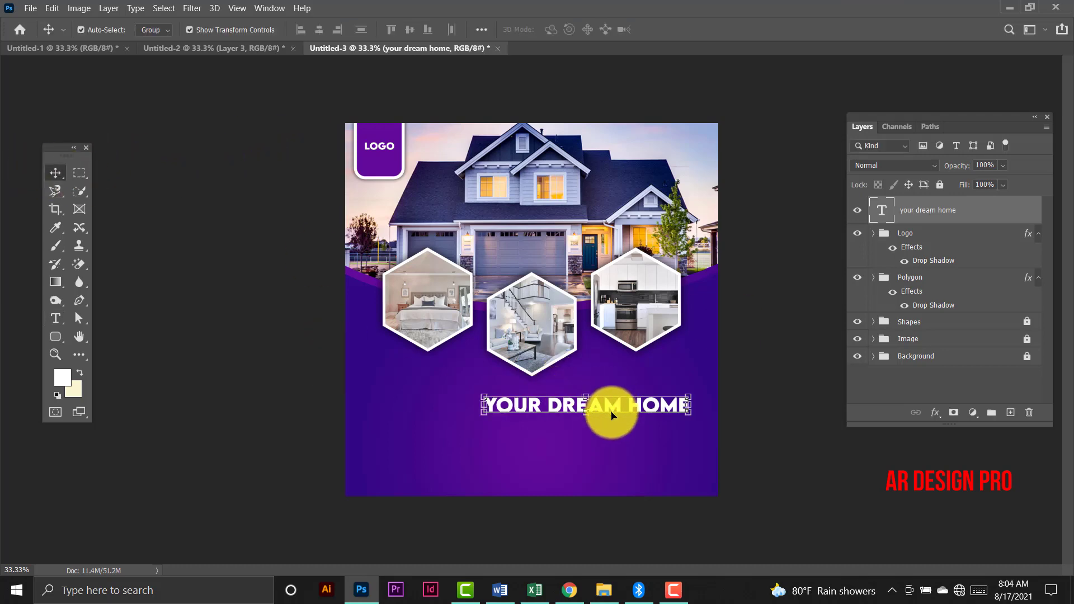
pyautogui.moveTo(612, 412)
pyautogui.mouseDown()
pyautogui.moveTo(558, 407)
pyautogui.moveTo(562, 424)
pyautogui.mouseUp()
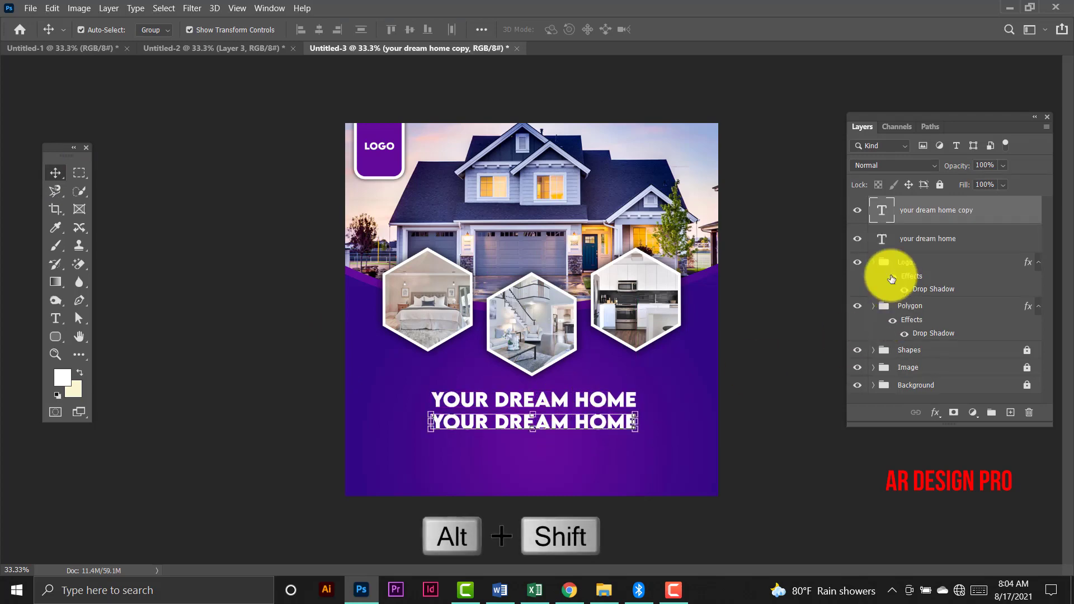
# Change the duplicate line's text to FOR SALE at 45 pt.
pyautogui.doubleClick(885, 212)
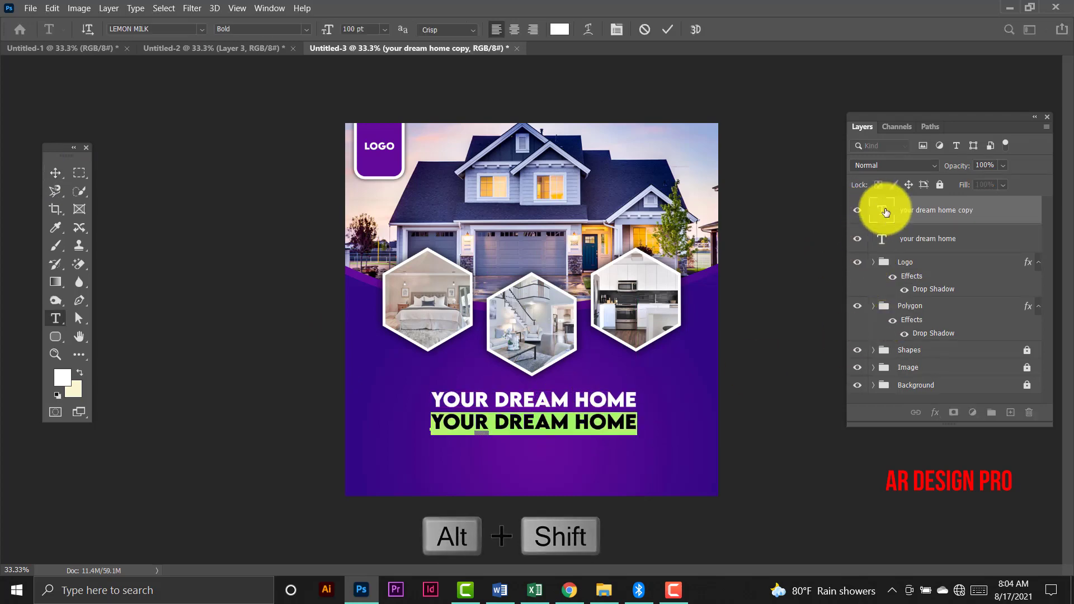
pyautogui.write('FOR SALE')
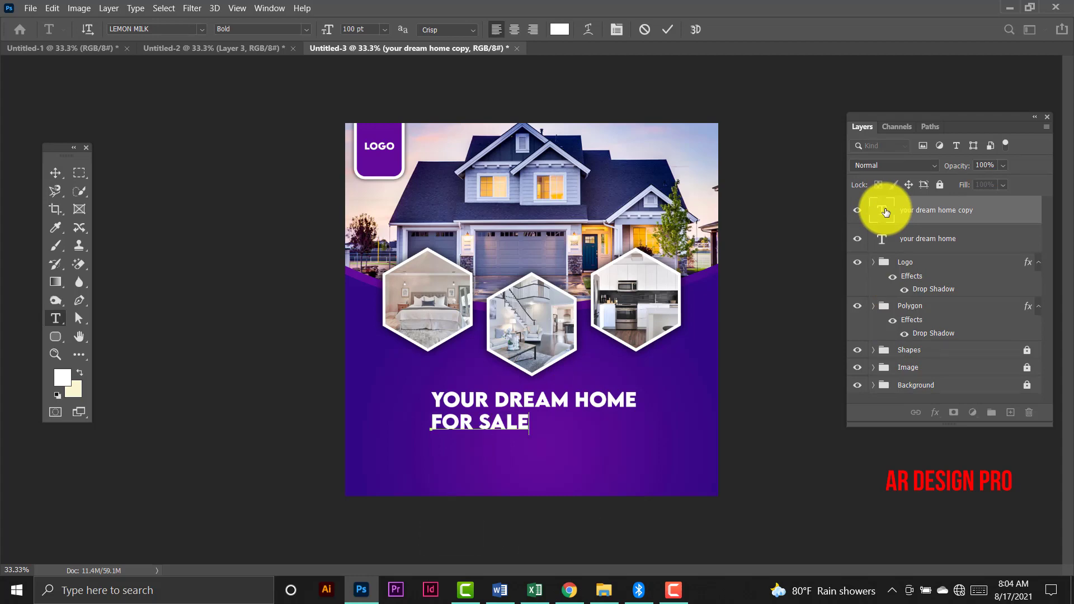
pyautogui.hotkey('ctrl', 'a')
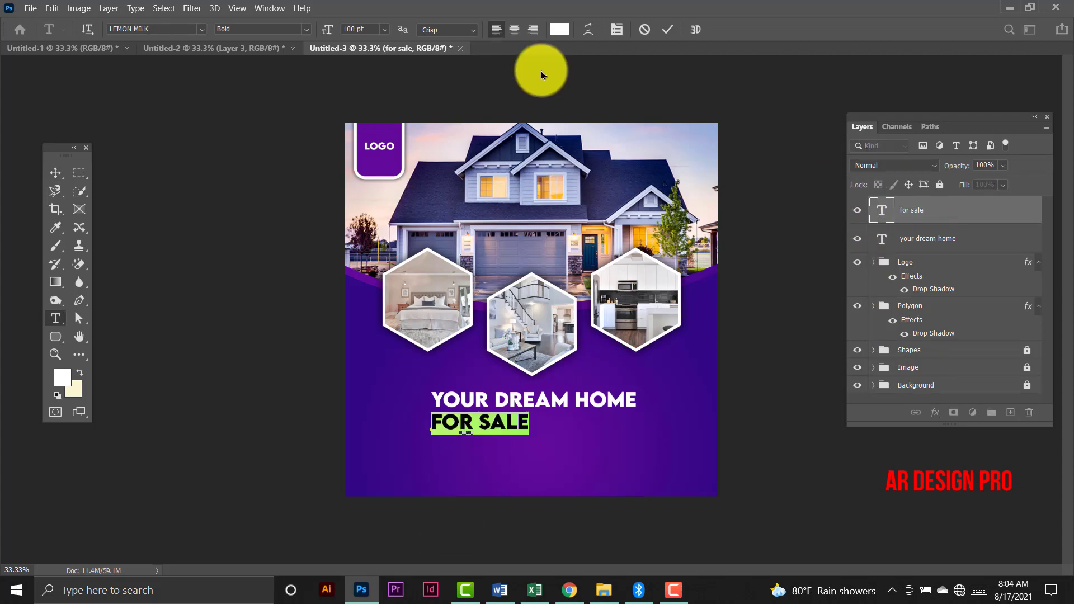
pyautogui.click(350, 29)
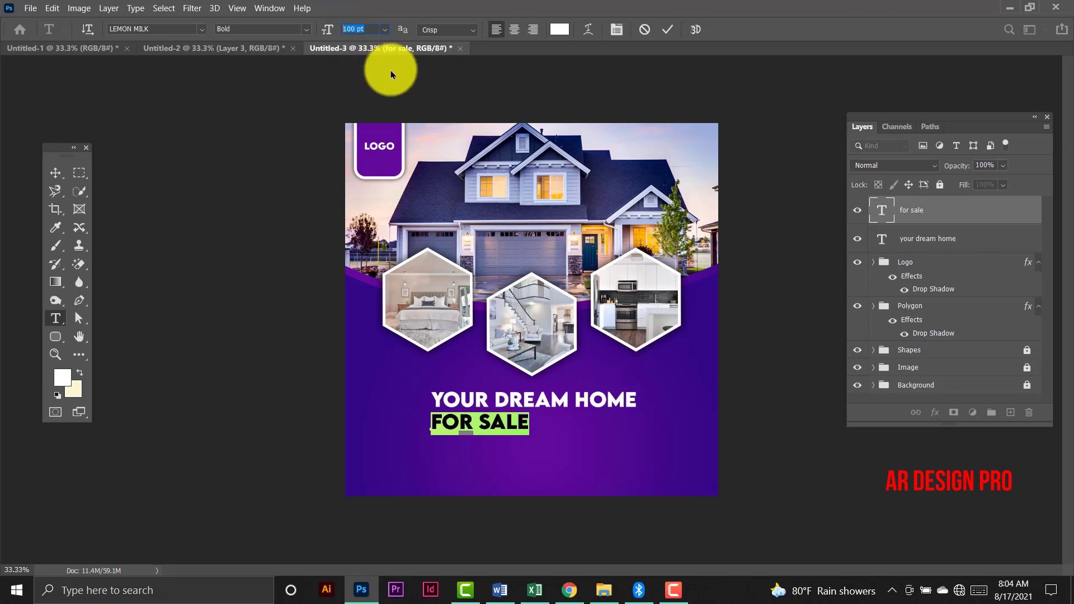
pyautogui.write('45')
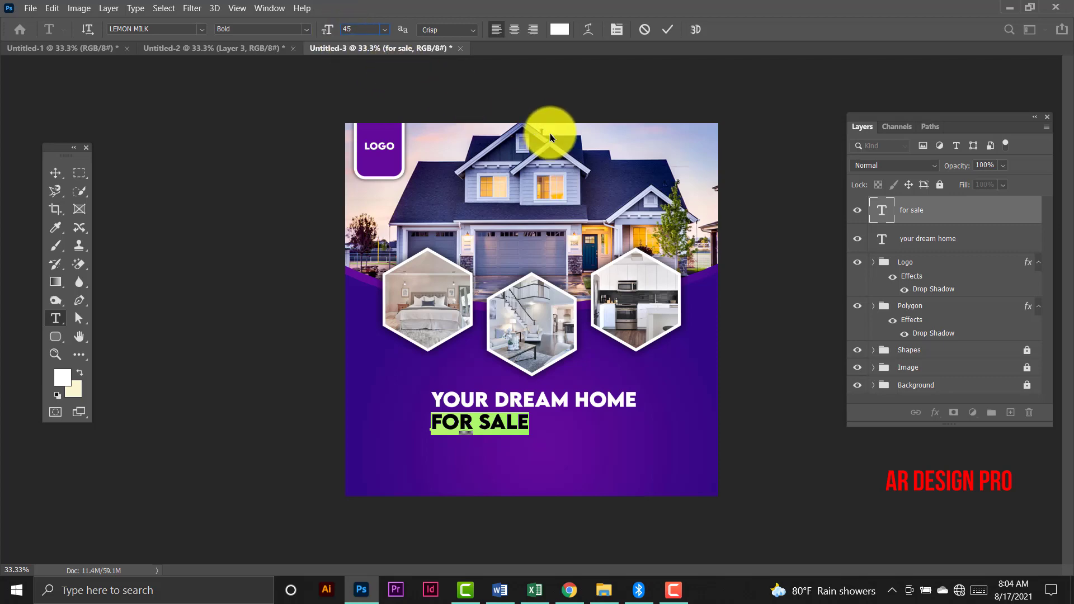
pyautogui.press('Return')
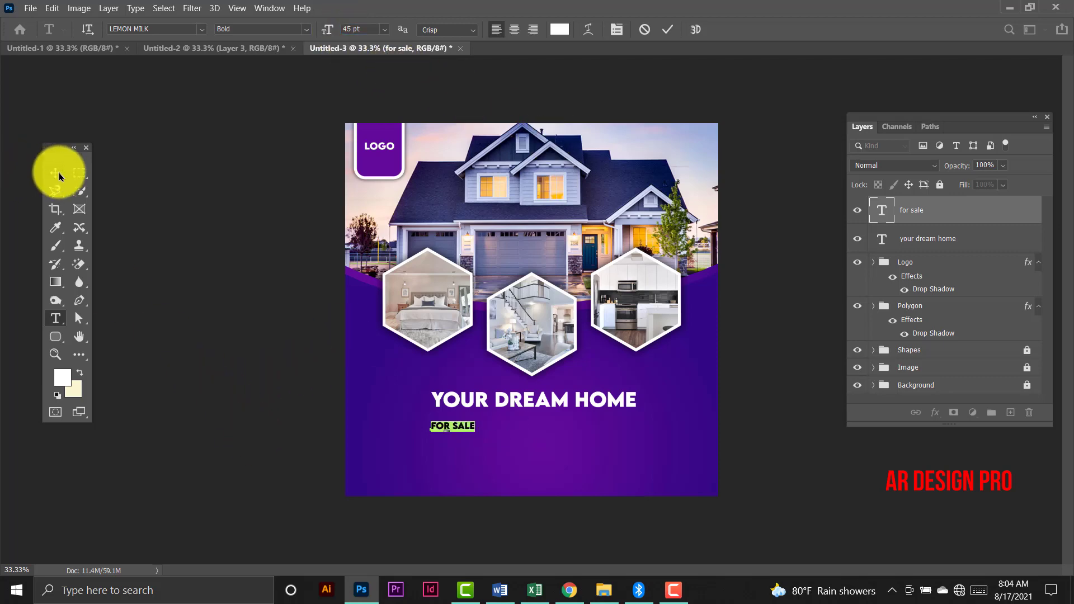
pyautogui.click(59, 176)
# Move FOR SALE under the headline and scale it to about 176%.
pyautogui.click(381, 394)
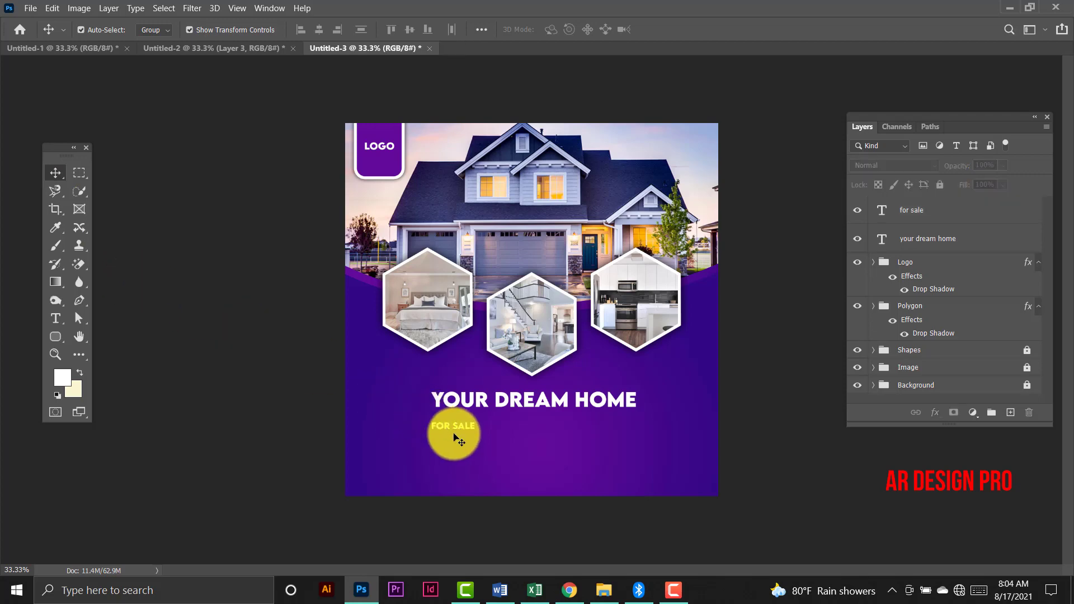
pyautogui.moveTo(456, 430); pyautogui.dragTo(531, 421)
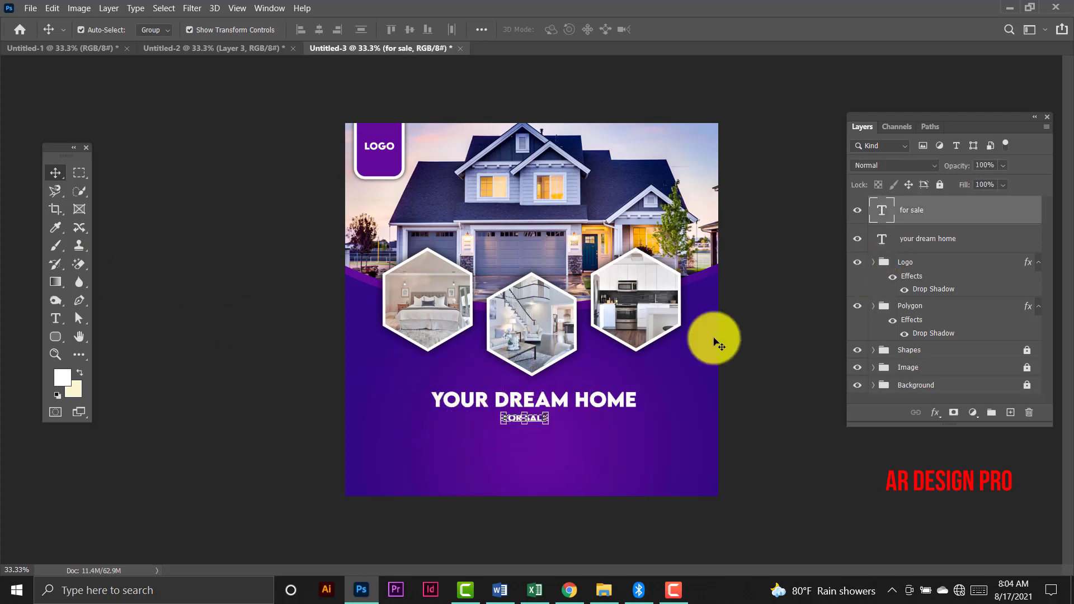
pyautogui.moveTo(548, 427)
pyautogui.mouseDown()
pyautogui.moveTo(568, 437)
pyautogui.moveTo(555, 426)
pyautogui.mouseUp()
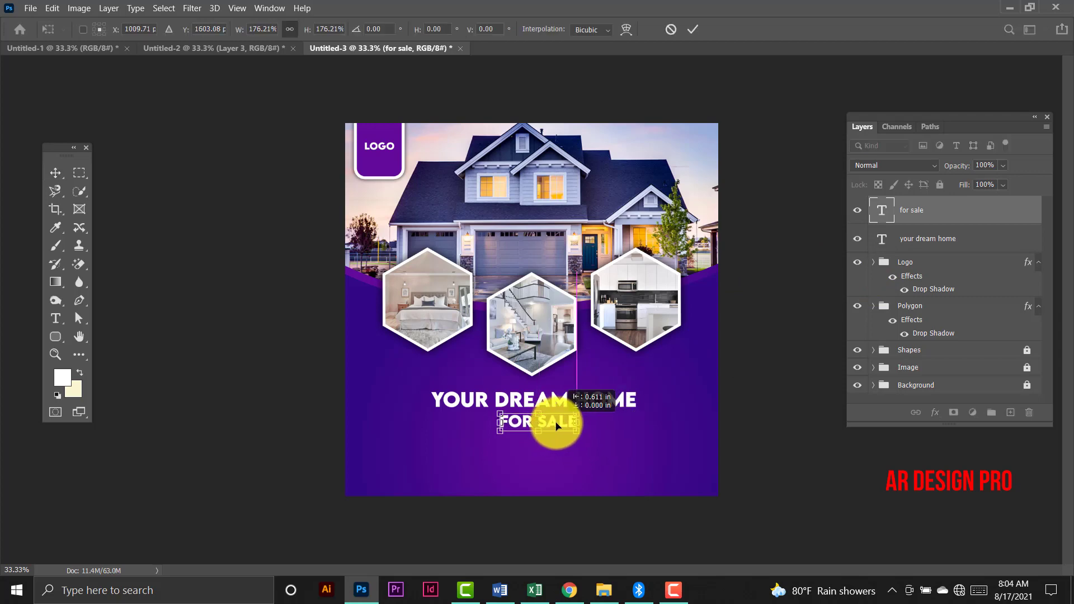
pyautogui.press('Return')
# Set the FOR SALE text to Lemon Milk Regular weight.
pyautogui.click(611, 437)
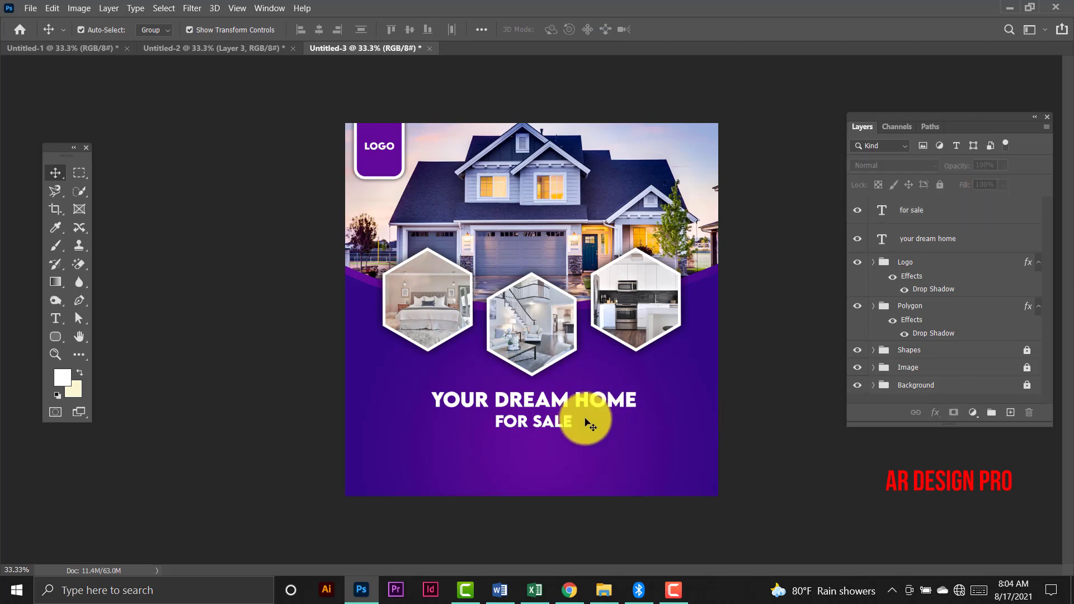
pyautogui.click(560, 425)
pyautogui.click(643, 431)
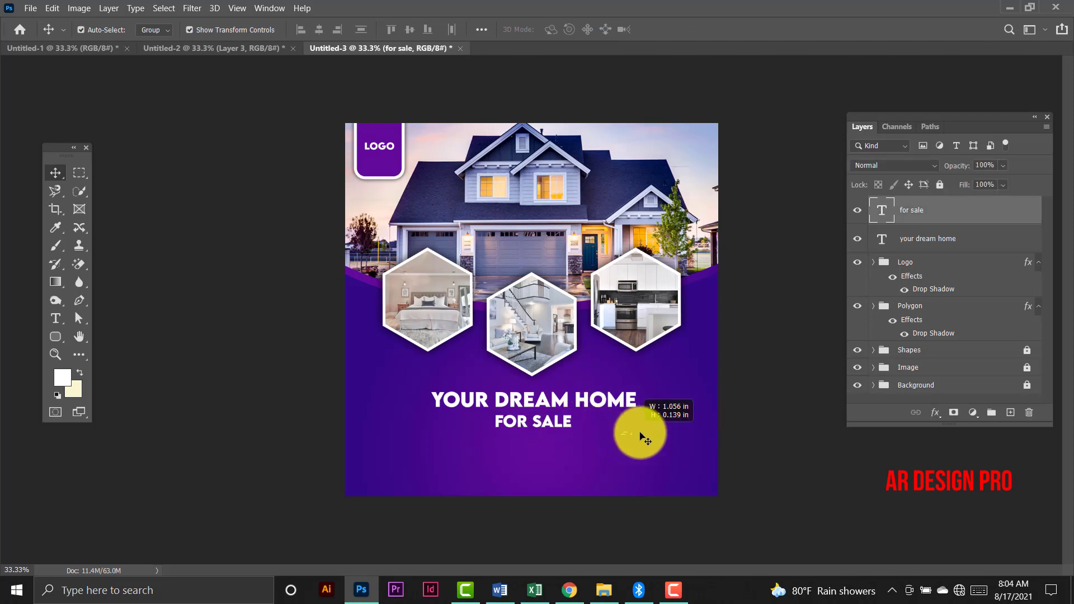
pyautogui.click(528, 423)
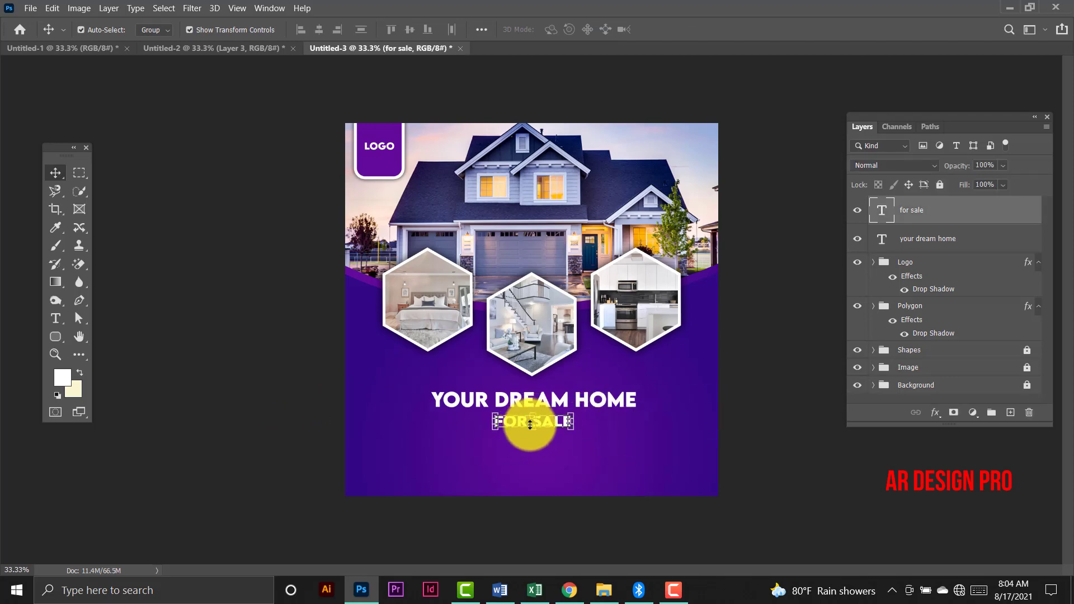
pyautogui.click(797, 420)
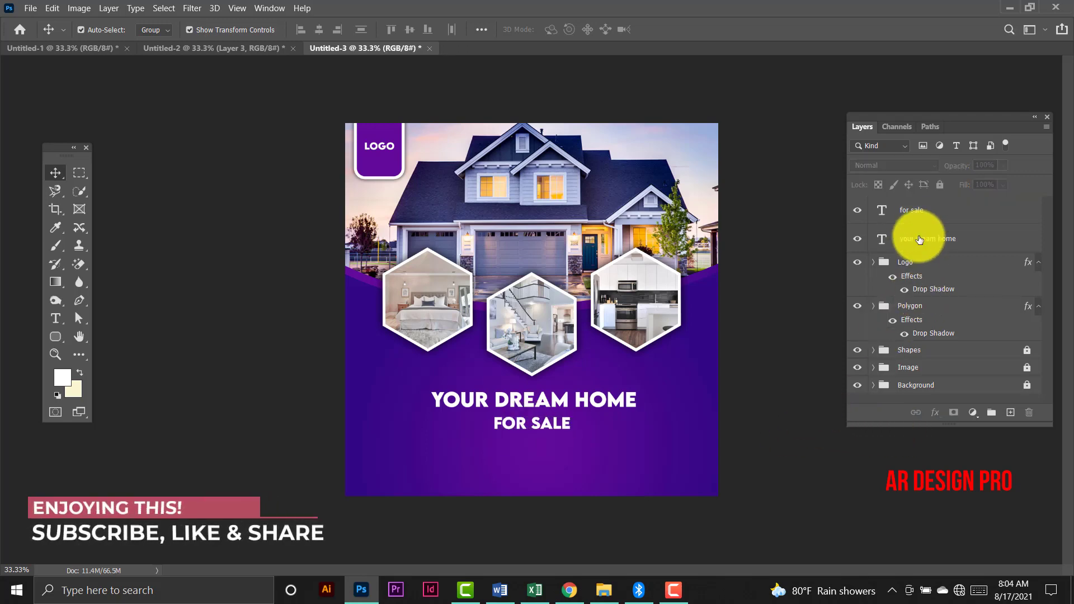
pyautogui.click(938, 220)
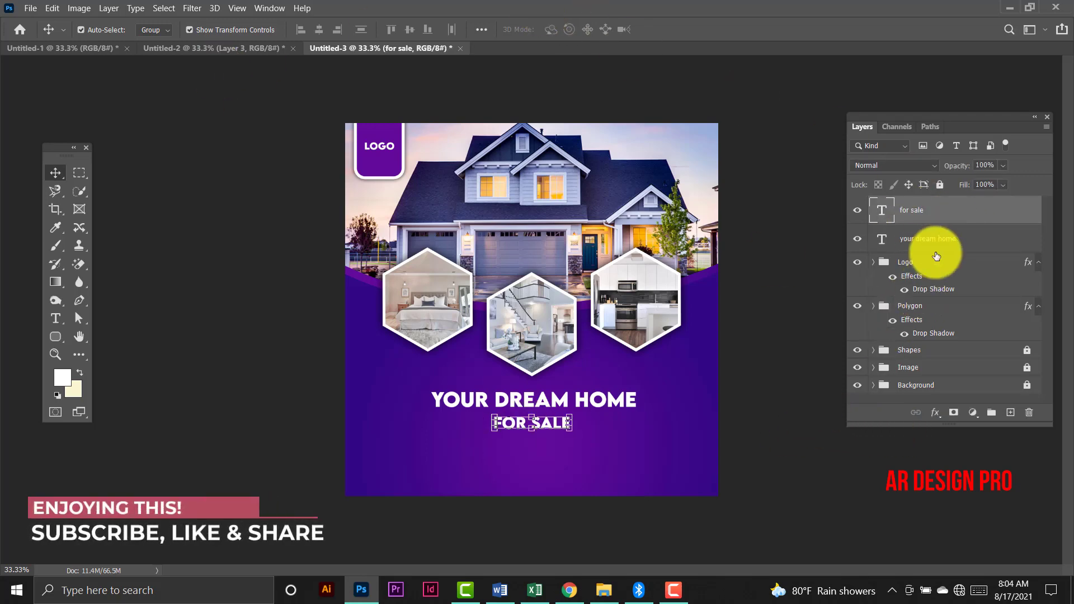
pyautogui.doubleClick(883, 219)
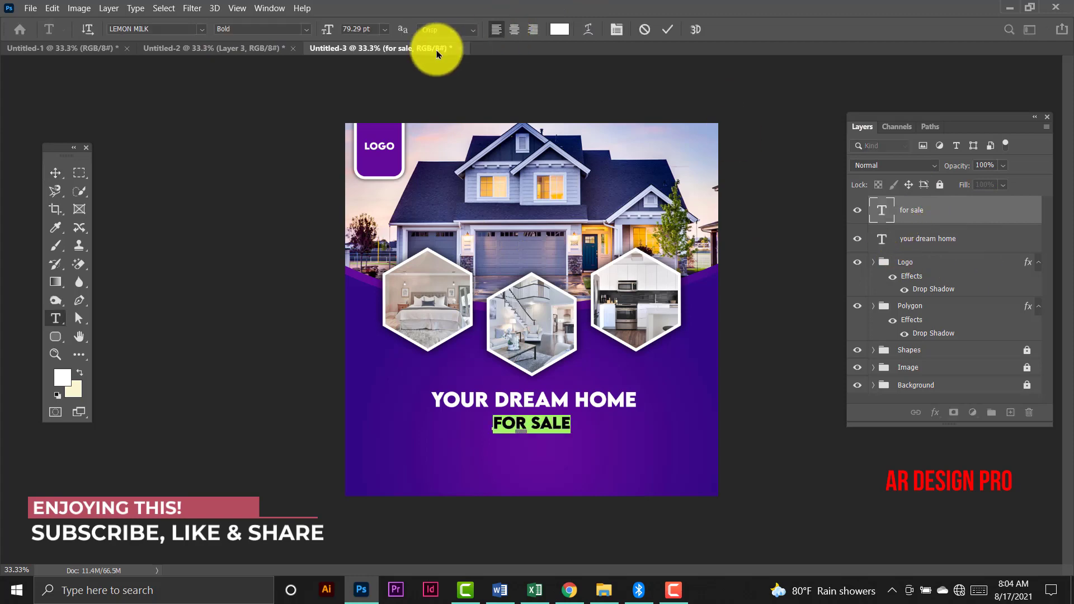
pyautogui.click(306, 30)
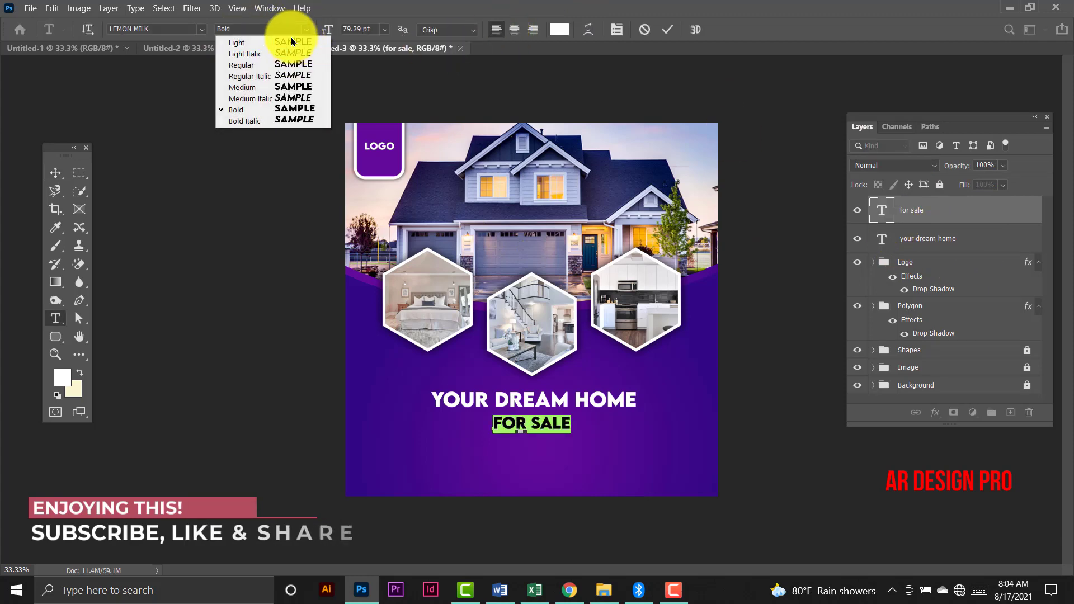
pyautogui.click(285, 66)
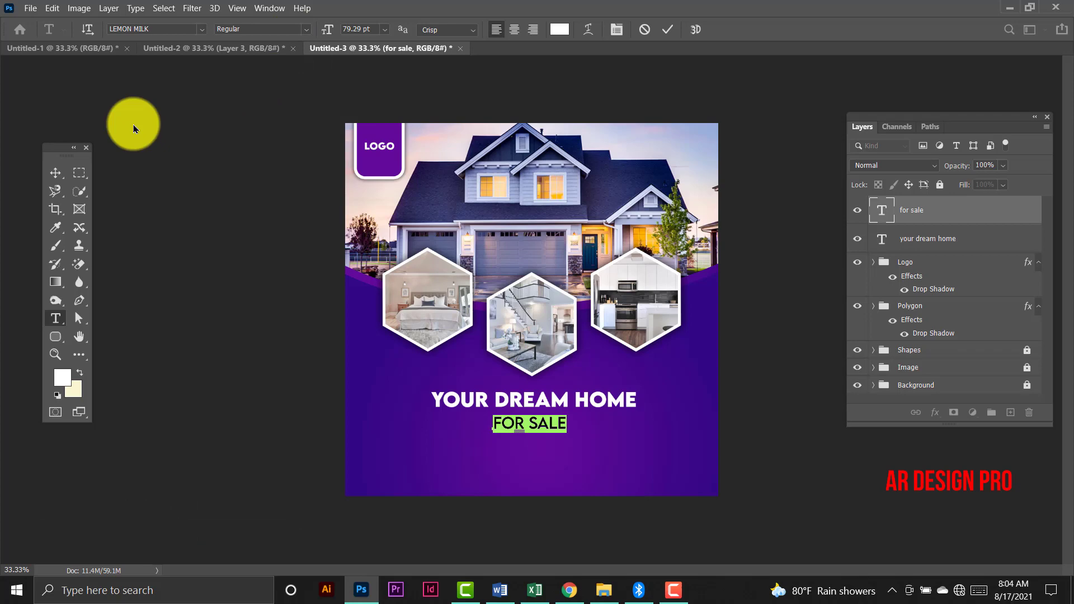
pyautogui.click(55, 173)
pyautogui.click(120, 239)
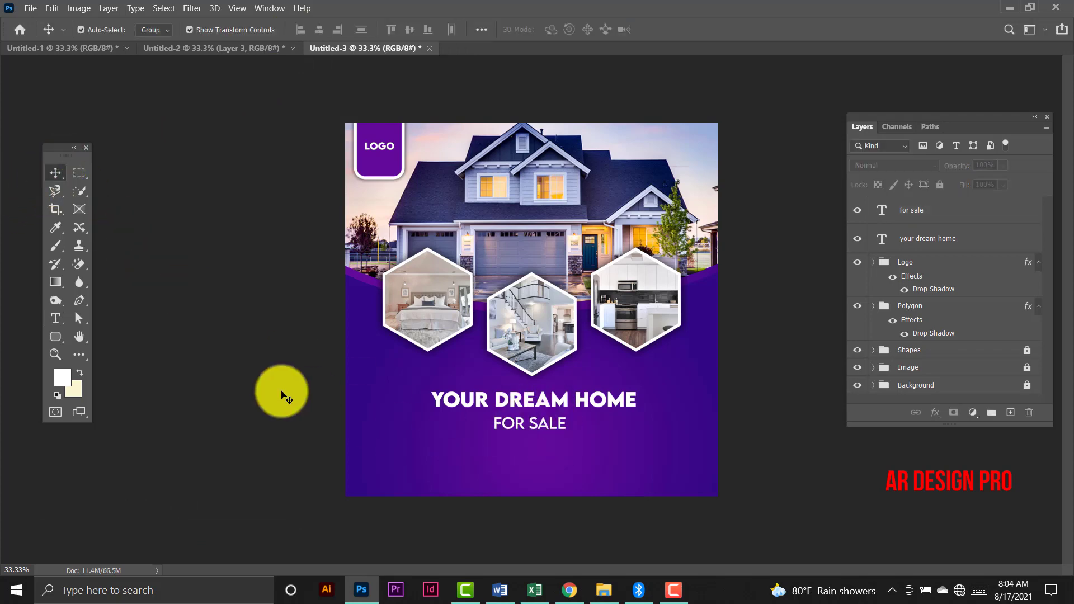
# Draw a thin yellow rounded bar with no stroke left of FOR SALE.
pyautogui.rightClick(59, 342)
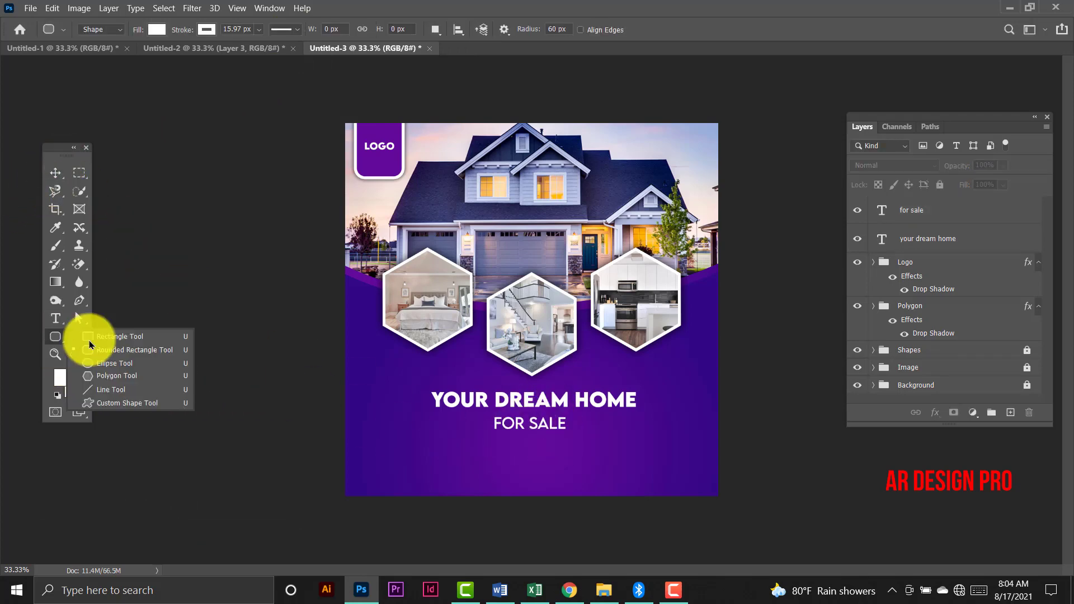
pyautogui.click(132, 350)
pyautogui.click(206, 29)
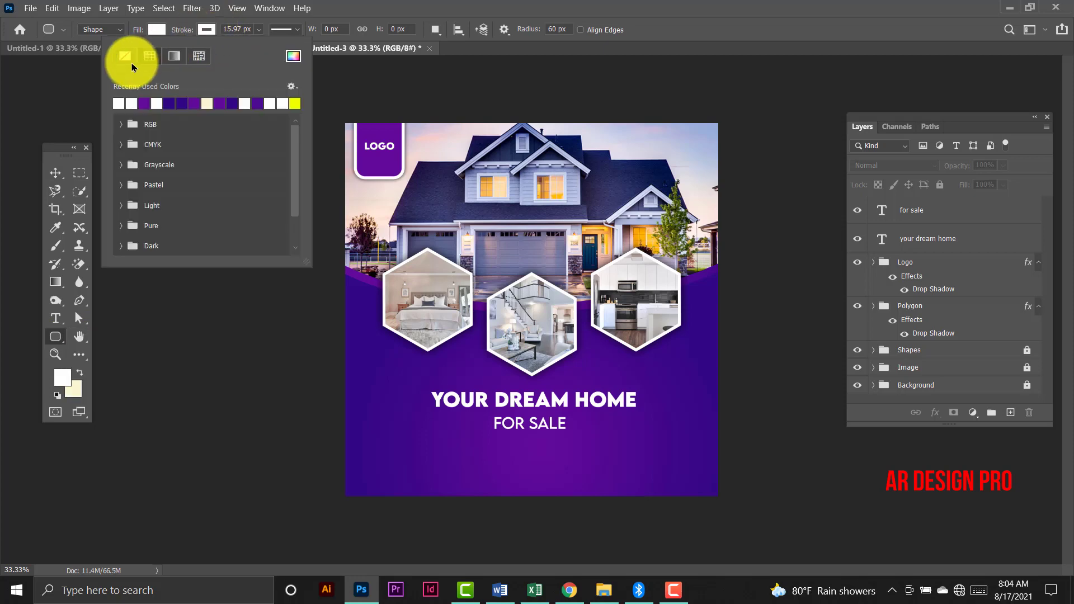
pyautogui.click(125, 56)
pyautogui.click(157, 29)
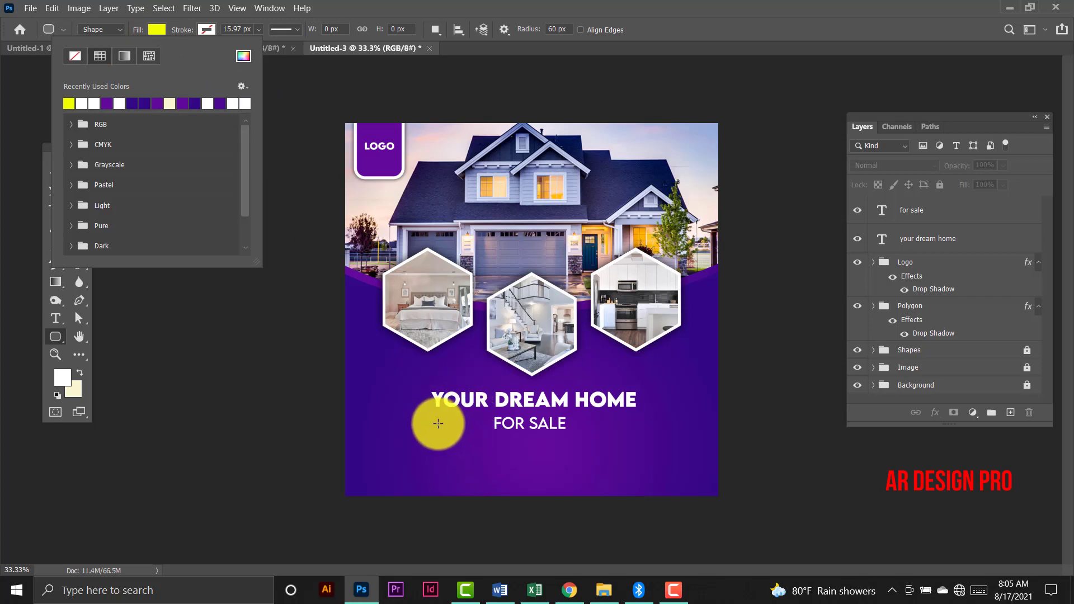
pyautogui.moveTo(435, 423); pyautogui.dragTo(488, 426)
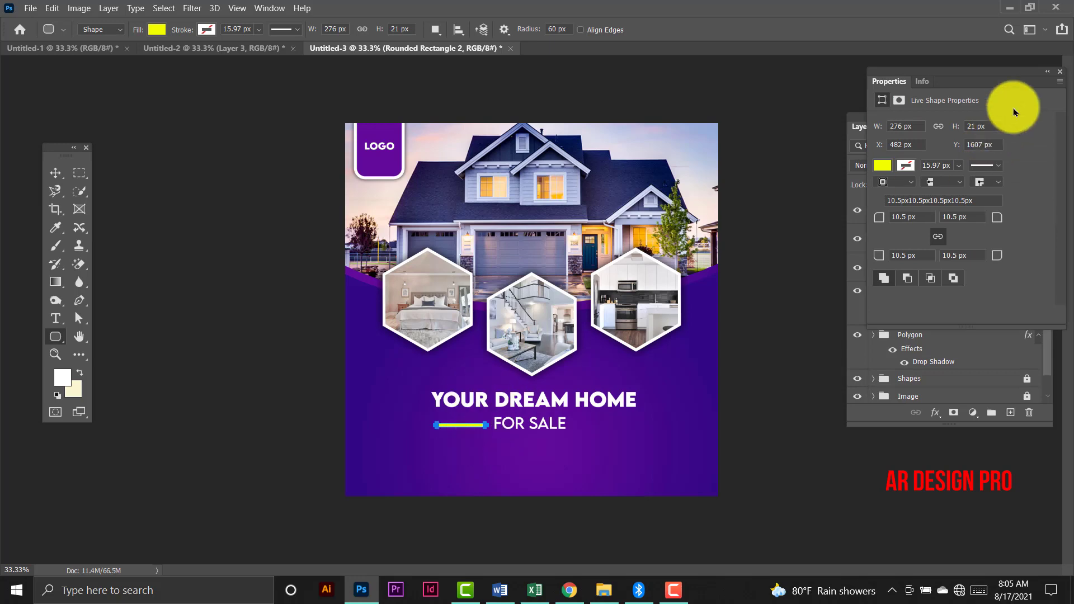
pyautogui.click(1060, 75)
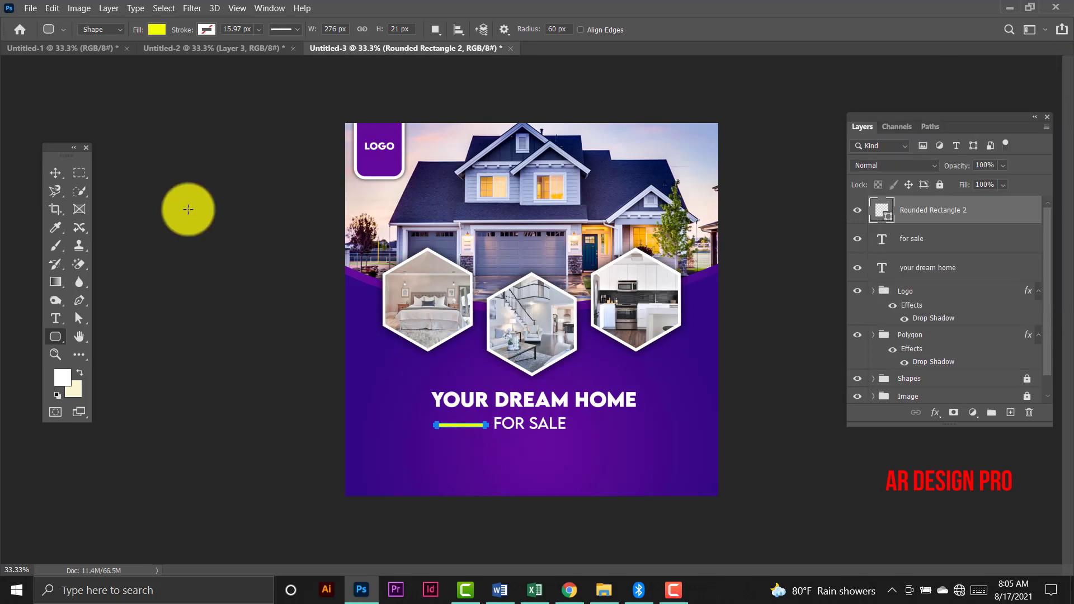
pyautogui.click(55, 172)
pyautogui.click(305, 411)
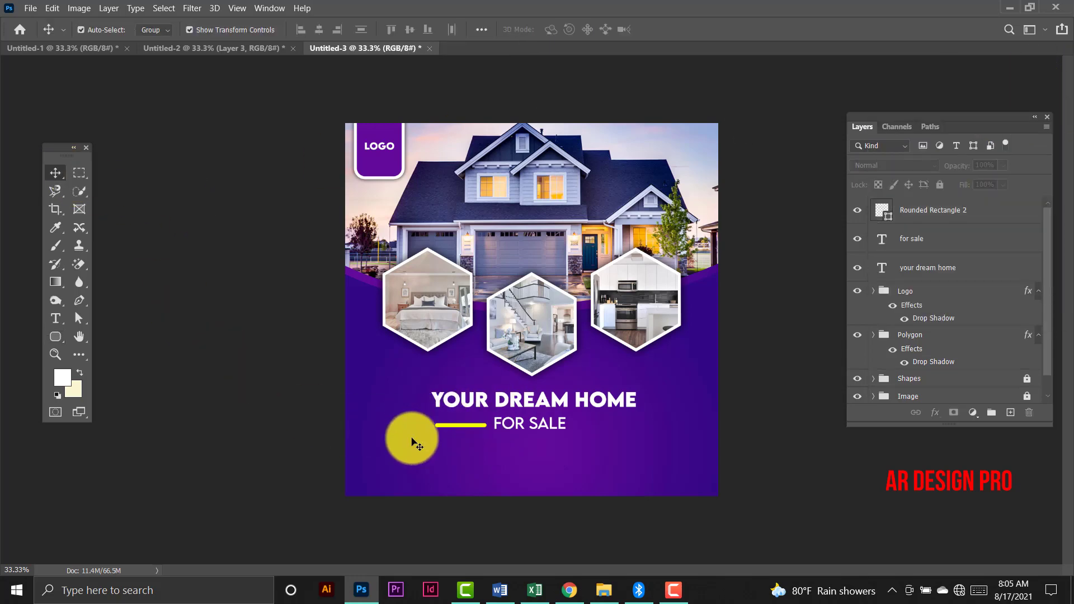
# Duplicate the yellow bar and nudge the copy to the right.
pyautogui.click(958, 214)
pyautogui.hotkey('ctrl', 'j')
pyautogui.hotkey('ctrl', 'j')
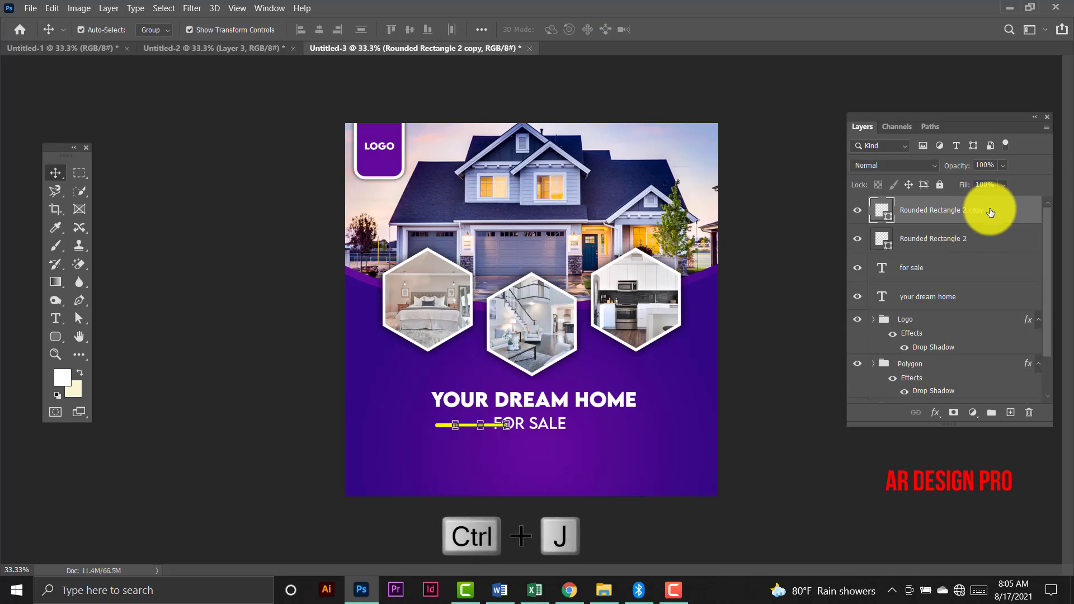
pyautogui.hotkey('shift', 'Right')
pyautogui.hotkey('shift', 'Right')
pyautogui.hotkey('shift', 'Right')
pyautogui.hotkey('shift', 'Right')
pyautogui.hotkey('shift', 'Right')
pyautogui.hotkey('shift', 'Right')
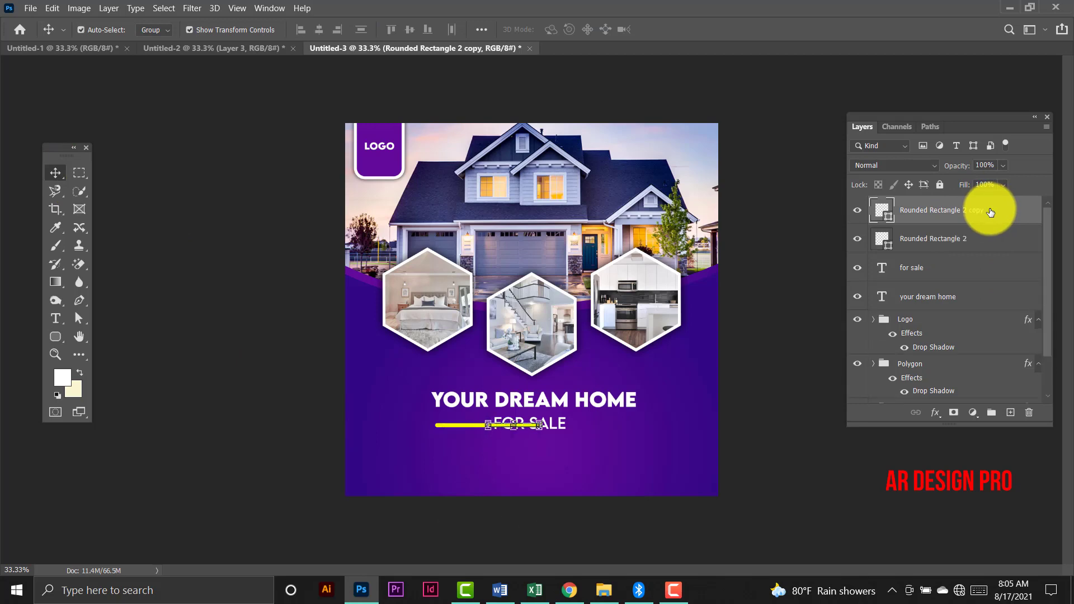
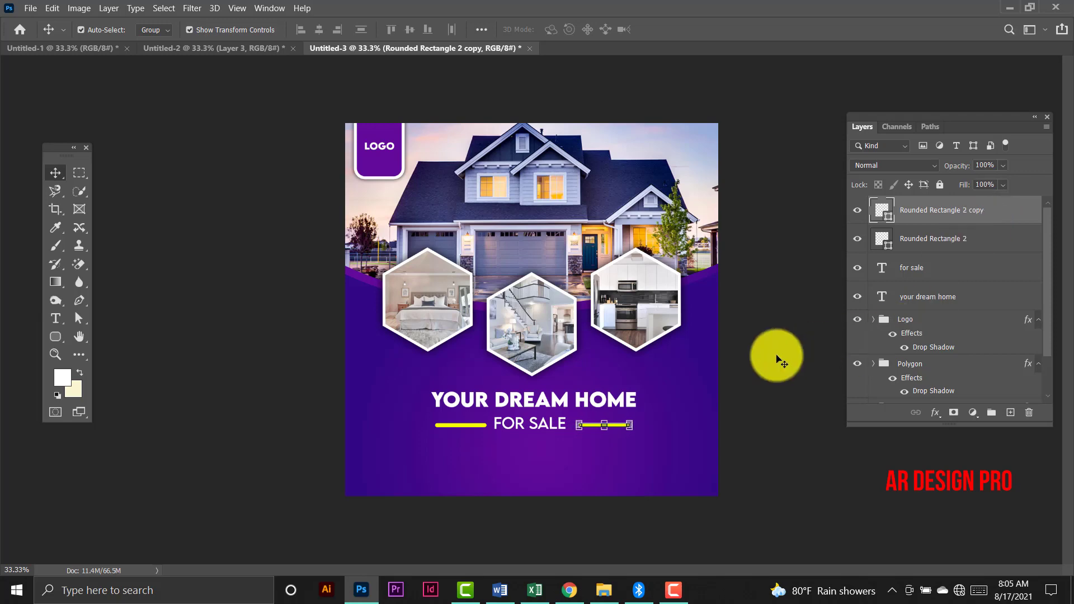
# Set up the Rounded Rectangle tool with a 10 px corner radius and white fill.
pyautogui.click(775, 361)
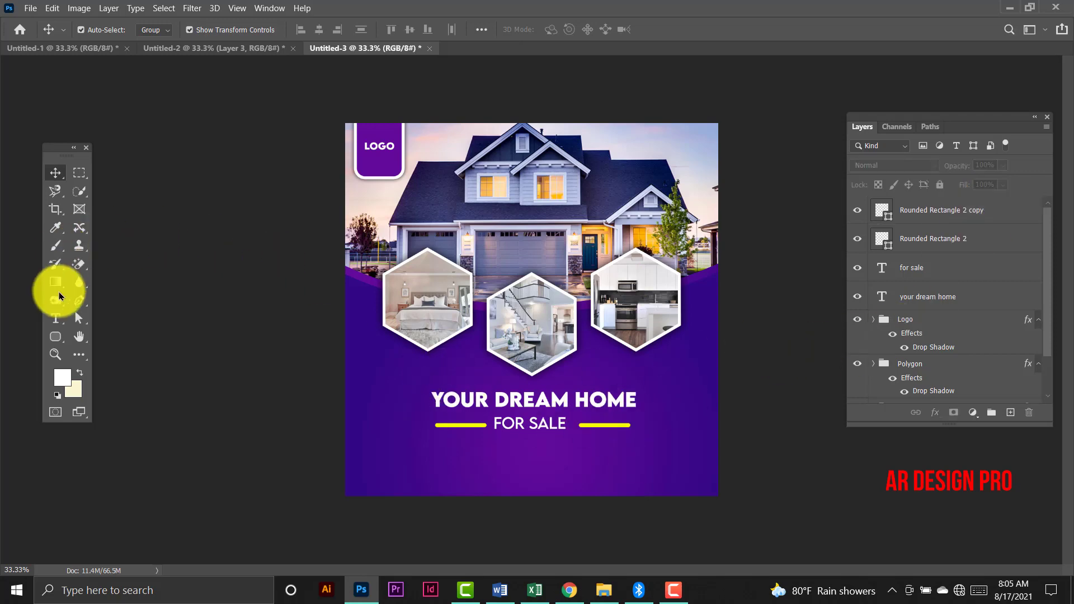
pyautogui.click(65, 343)
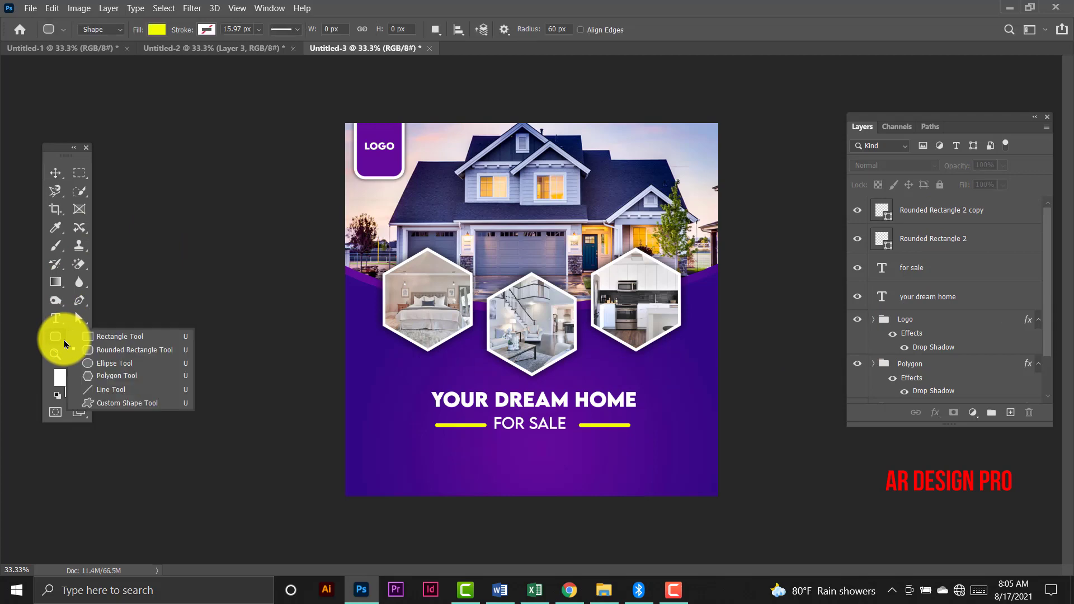
pyautogui.click(119, 350)
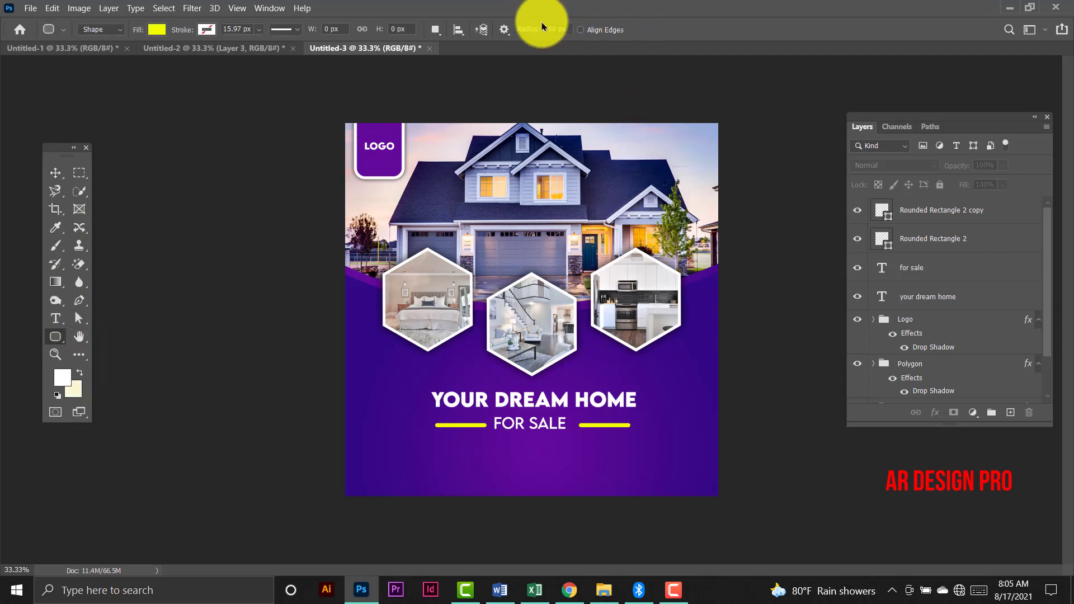
pyautogui.click(559, 29)
pyautogui.write('10')
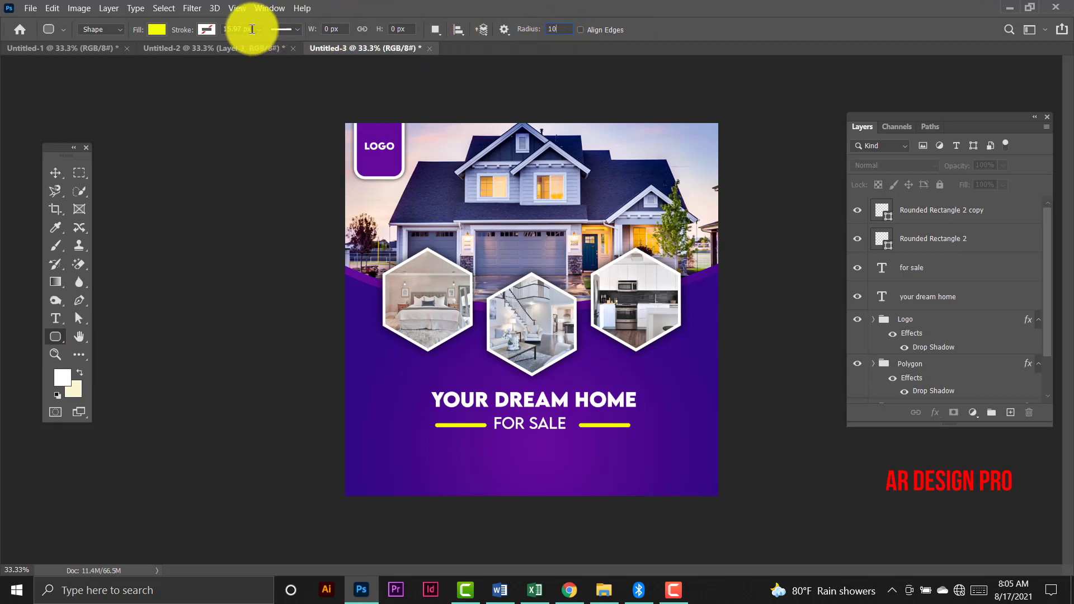
pyautogui.click(154, 31)
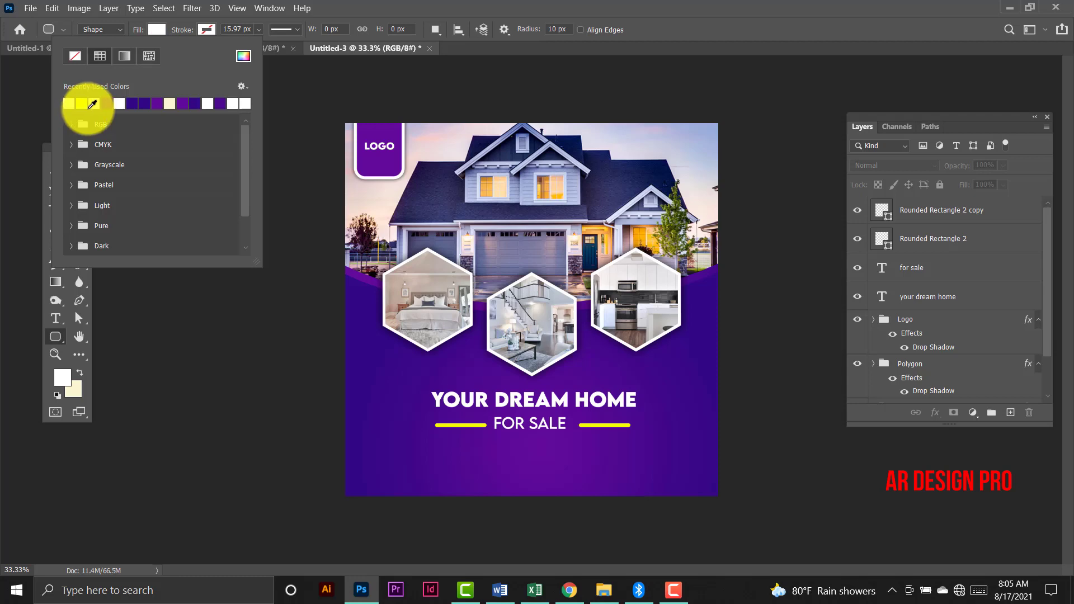
# Draw the 582 × 121 px white box below FOR SALE and centre it.
pyautogui.moveTo(480, 451); pyautogui.dragTo(568, 475)
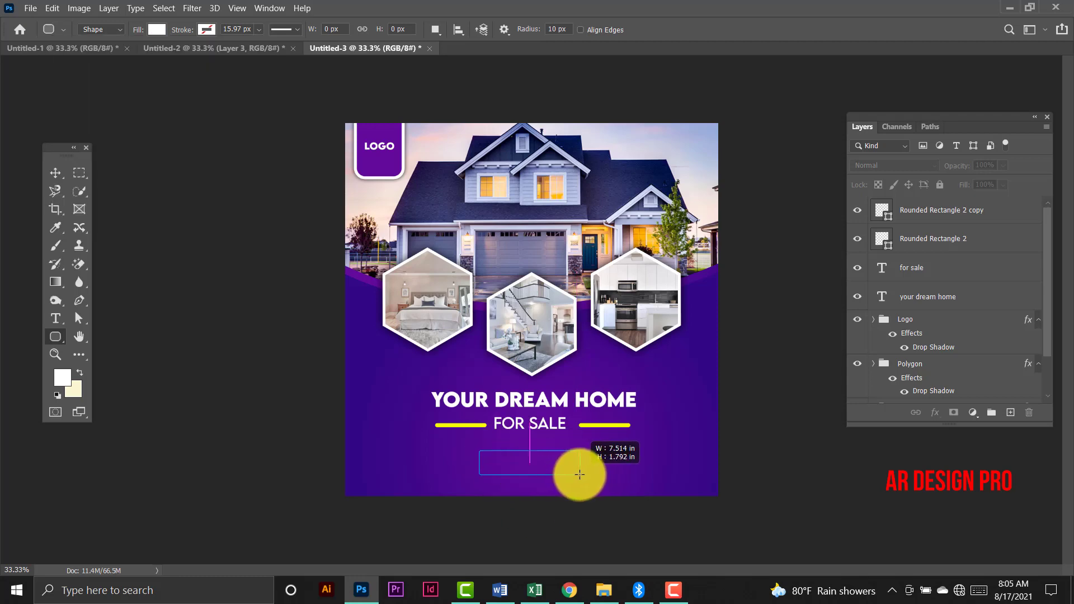
pyautogui.moveTo(587, 473); pyautogui.dragTo(587, 472)
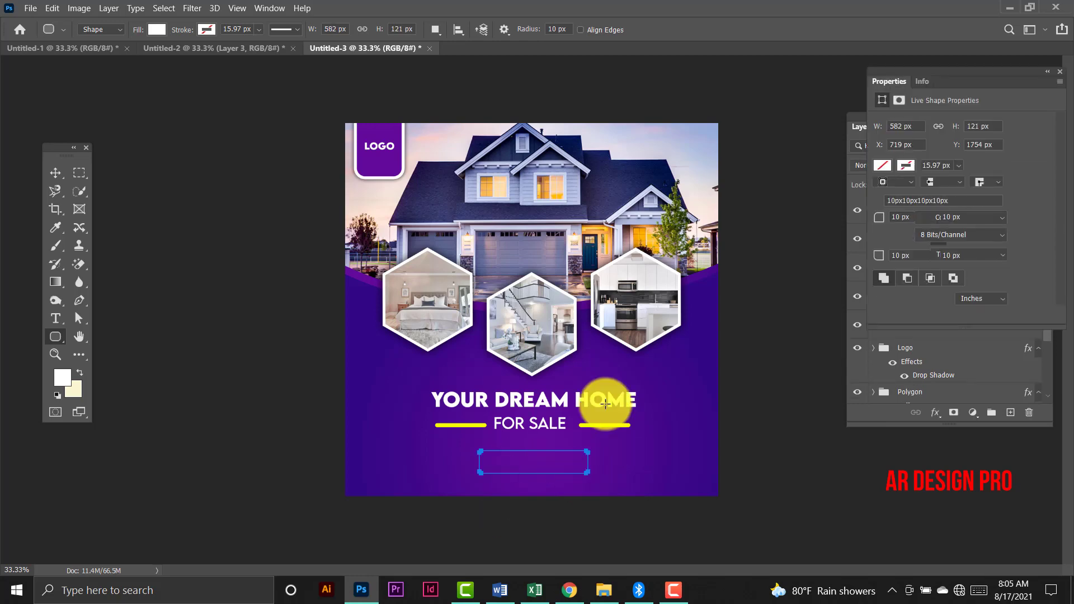
pyautogui.click(1061, 74)
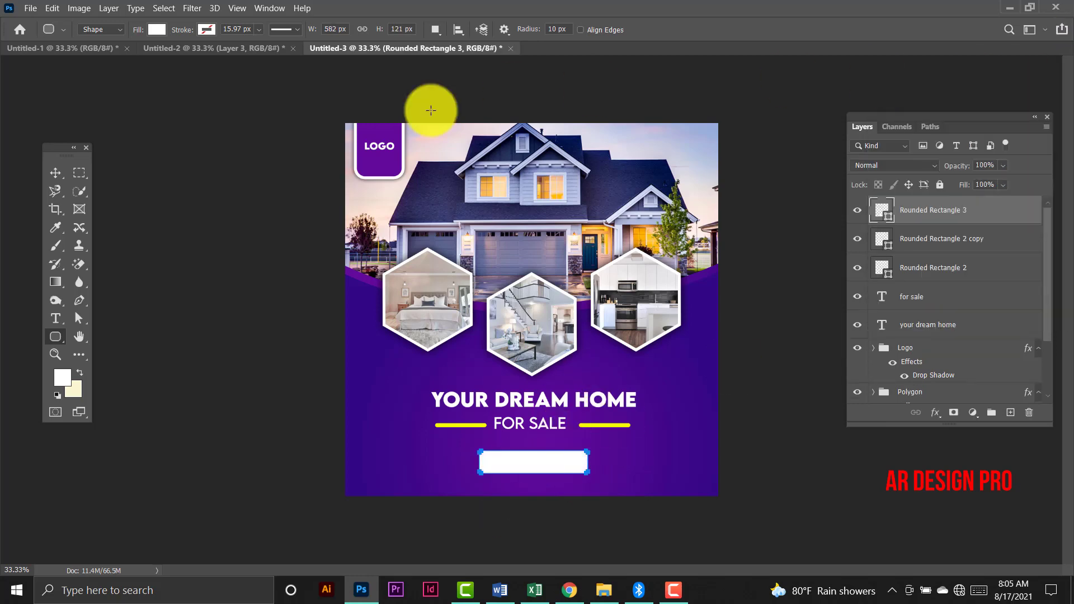
pyautogui.click(56, 174)
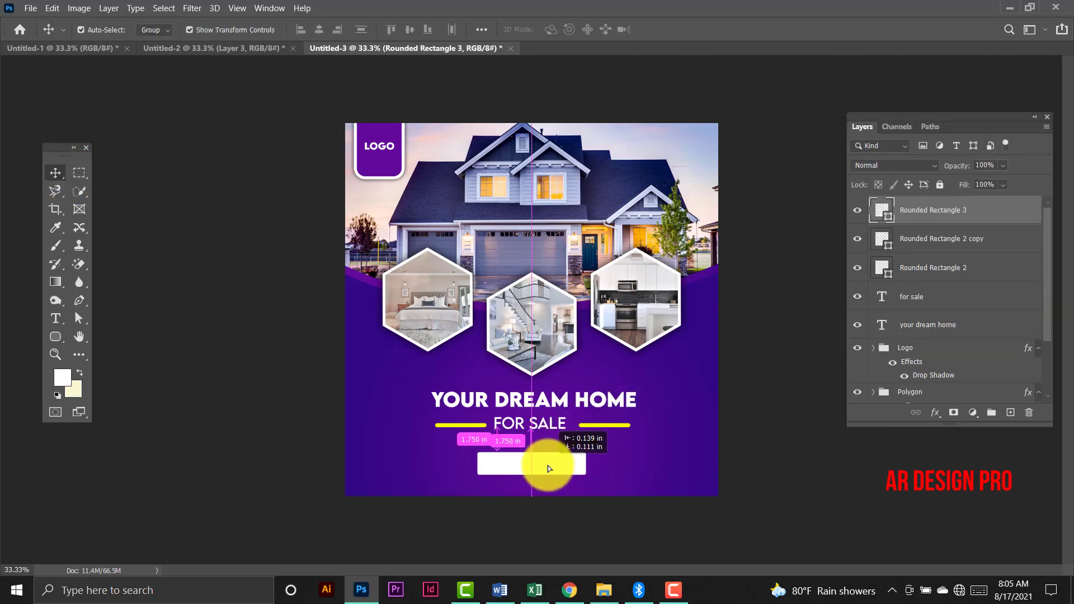
pyautogui.moveTo(547, 467); pyautogui.dragTo(542, 471)
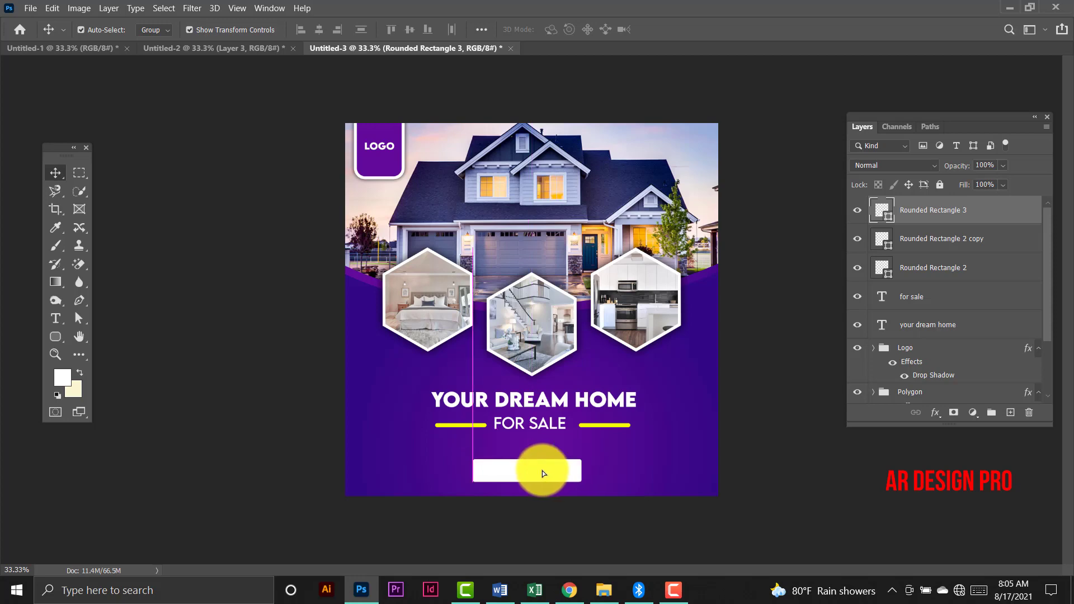
# Start a text layer inside the white box with text colour #320884.
pyautogui.click(55, 318)
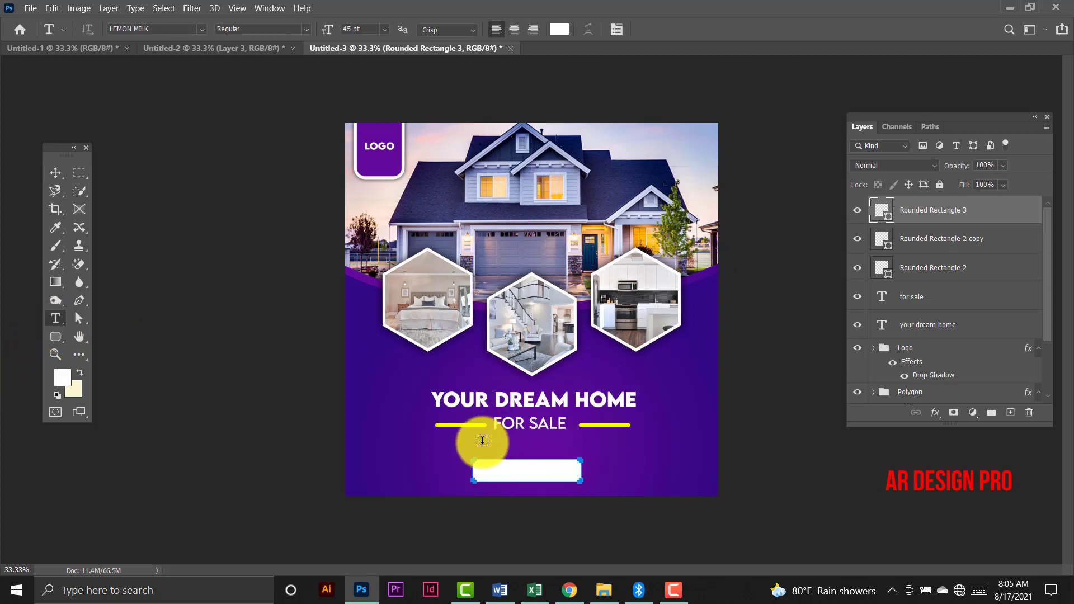
pyautogui.click(505, 474)
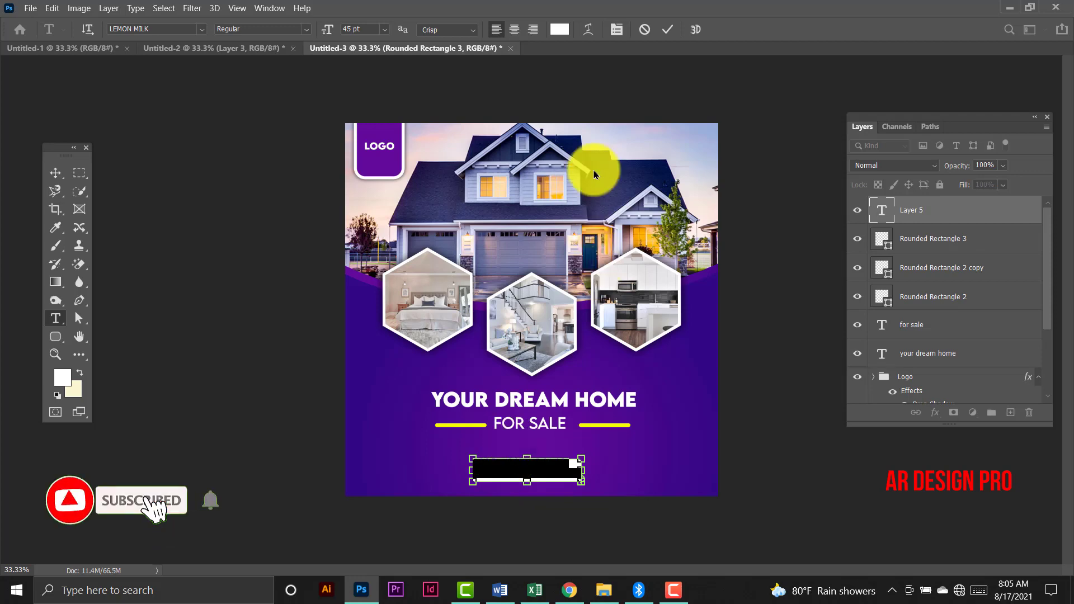
pyautogui.click(560, 29)
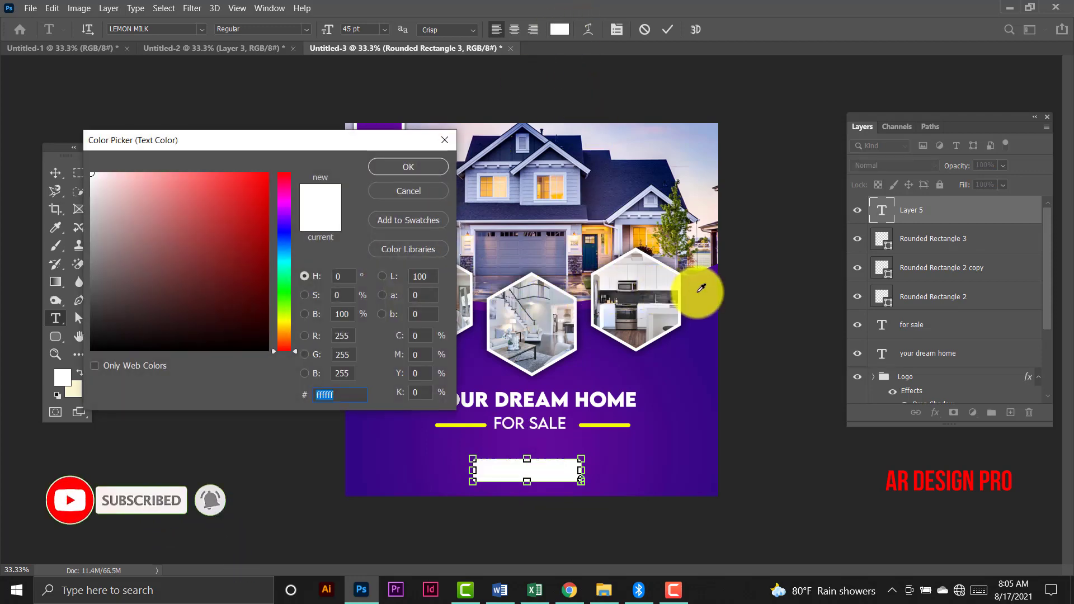
pyautogui.press('Tab')
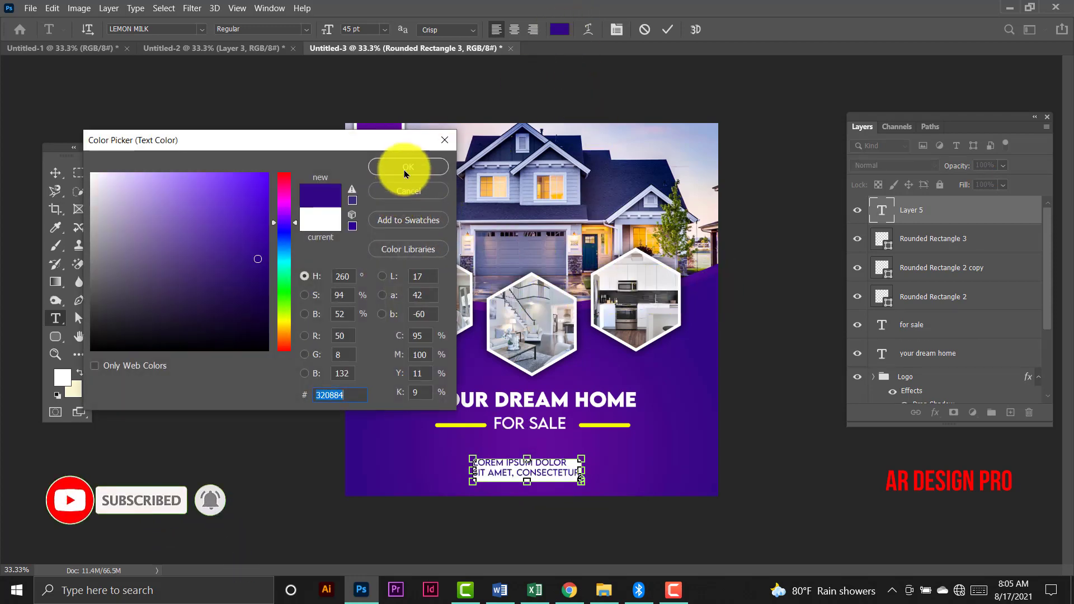
pyautogui.click(408, 166)
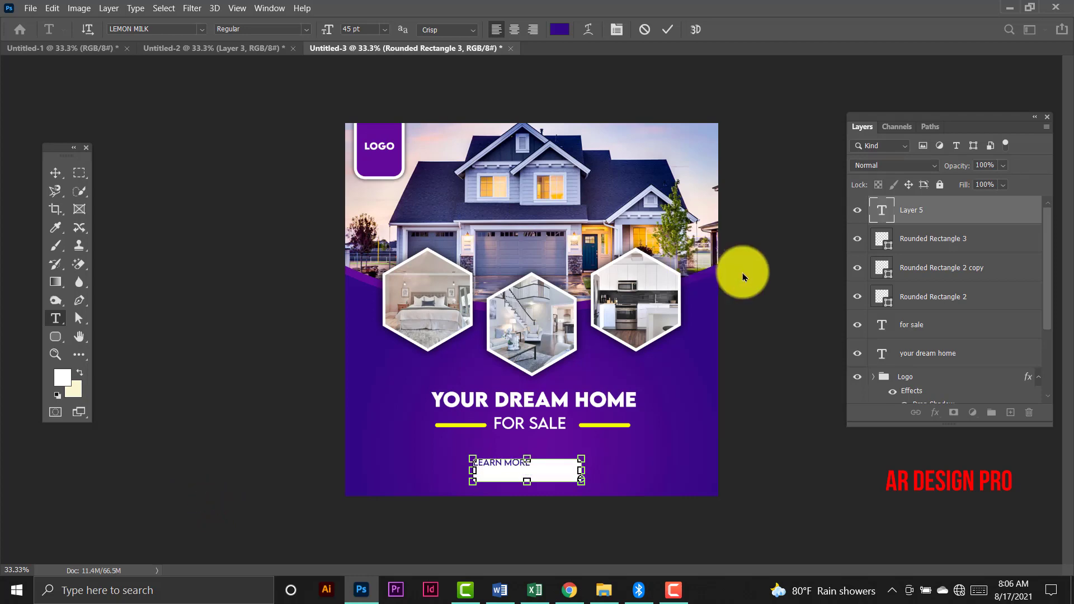
# Size the LEARN MORE text to 60 pt and move it into the white button.
pyautogui.doubleClick(883, 213)
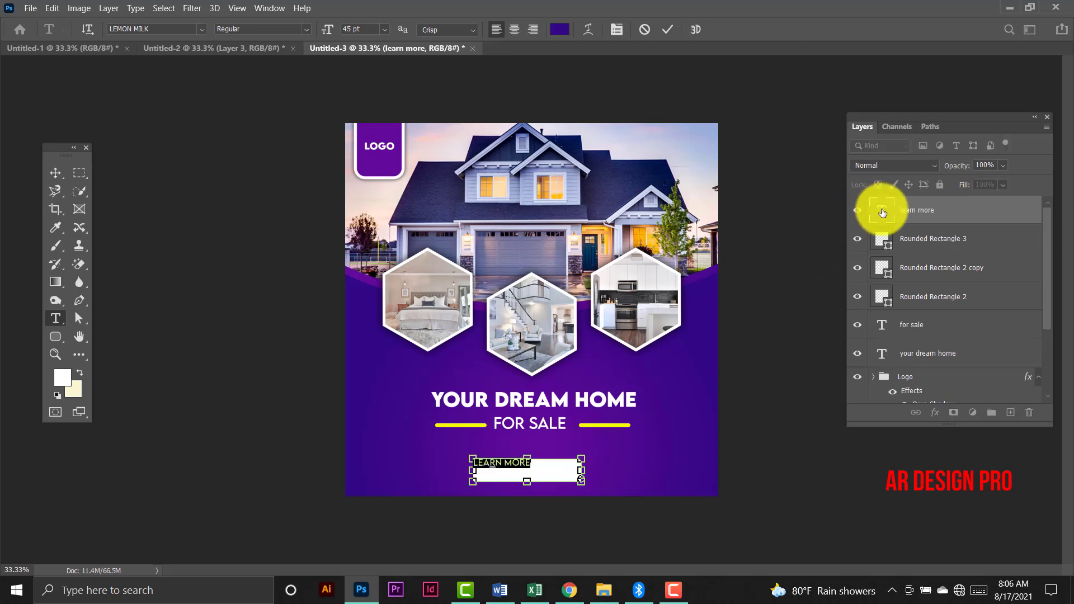
pyautogui.click(385, 30)
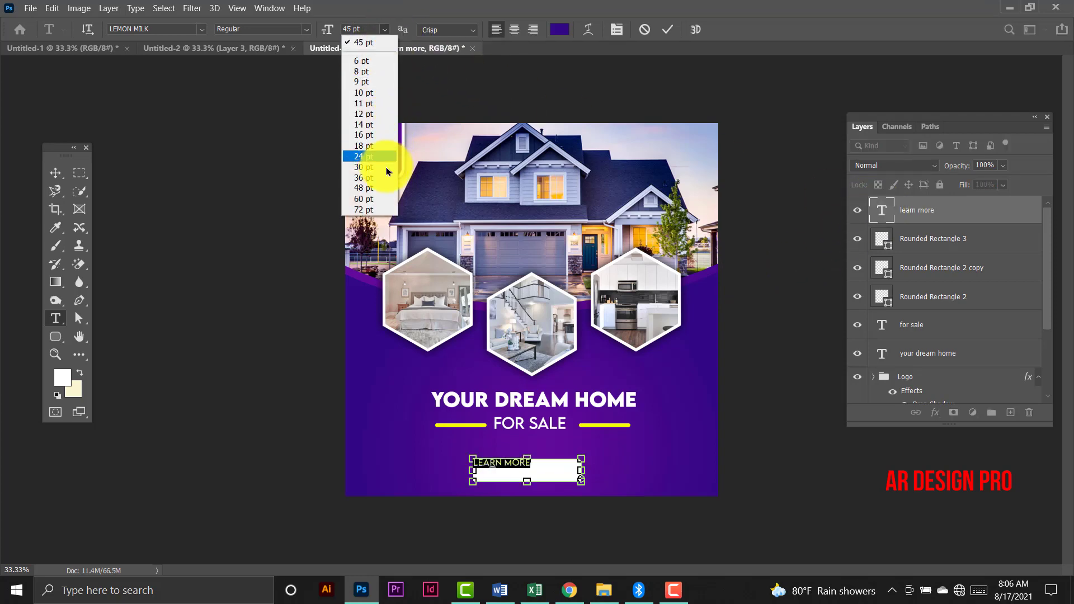
pyautogui.click(370, 199)
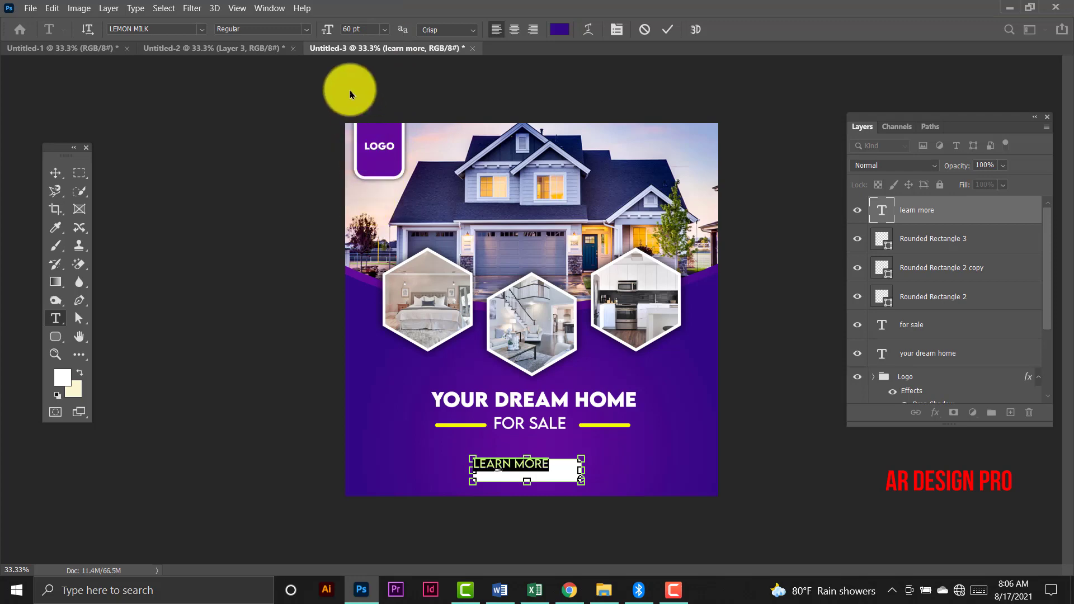
pyautogui.hotkey('ctrl', 'Return')
pyautogui.press('v')
pyautogui.moveTo(511, 466); pyautogui.dragTo(527, 473)
pyautogui.press('Up')
pyautogui.press('Up')
pyautogui.press('Up')
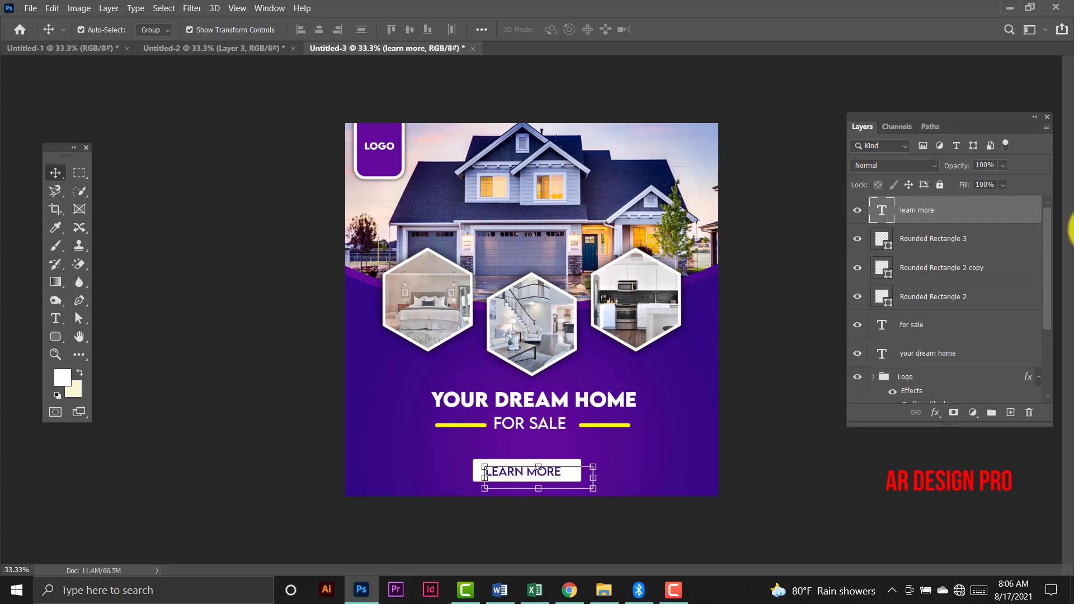
# Make the LEARN MORE label bold and commit it.
pyautogui.doubleClick(882, 212)
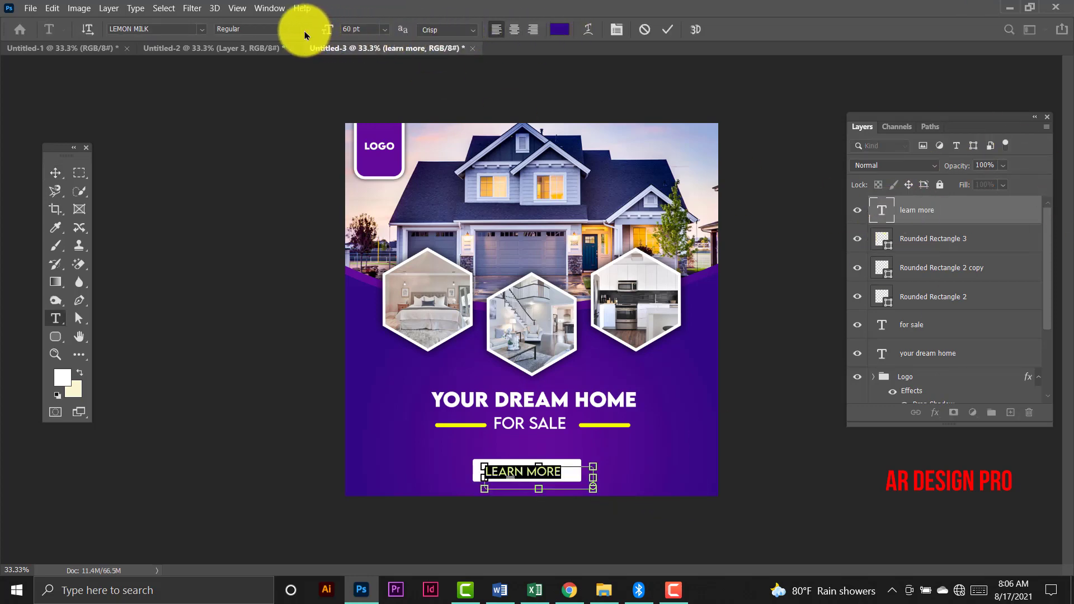
pyautogui.click(300, 29)
pyautogui.click(288, 111)
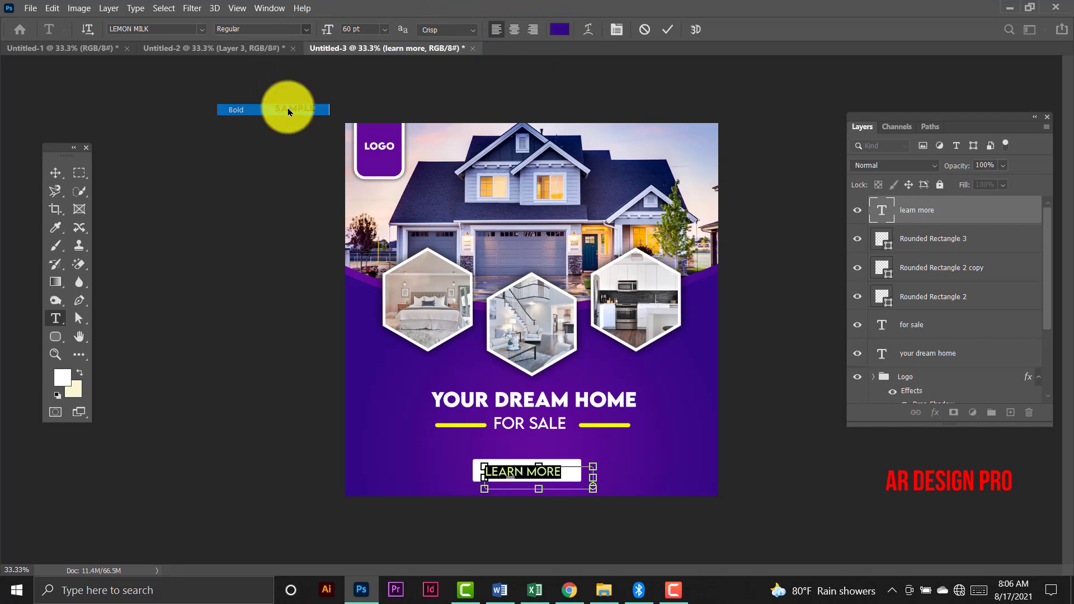
pyautogui.click(54, 172)
pyautogui.click(157, 224)
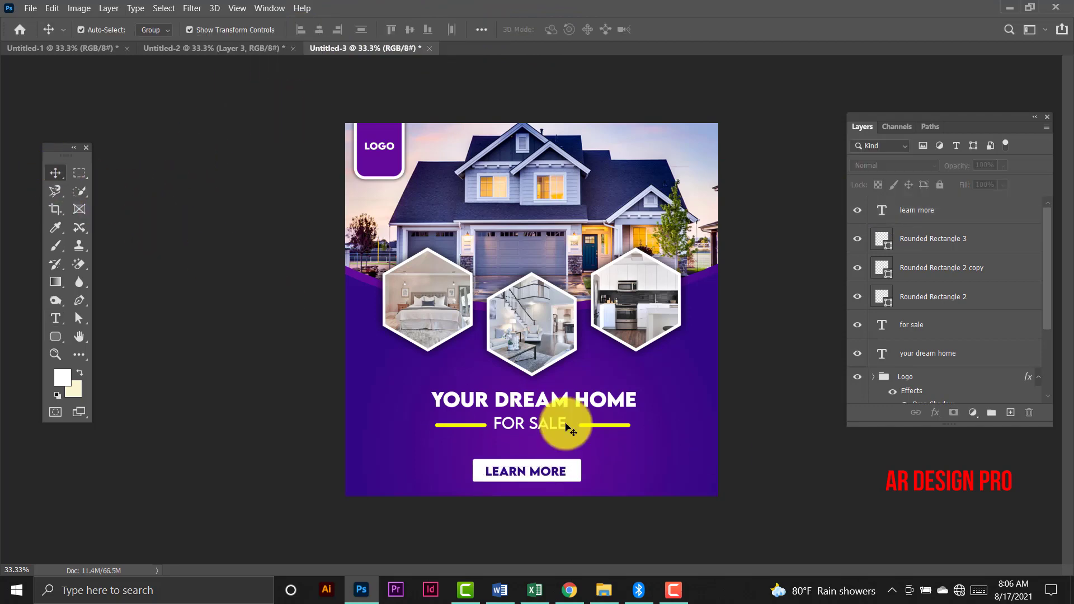
# Group the LEARN MORE text and its white button shape into a Learn More group.
pyautogui.click(933, 217)
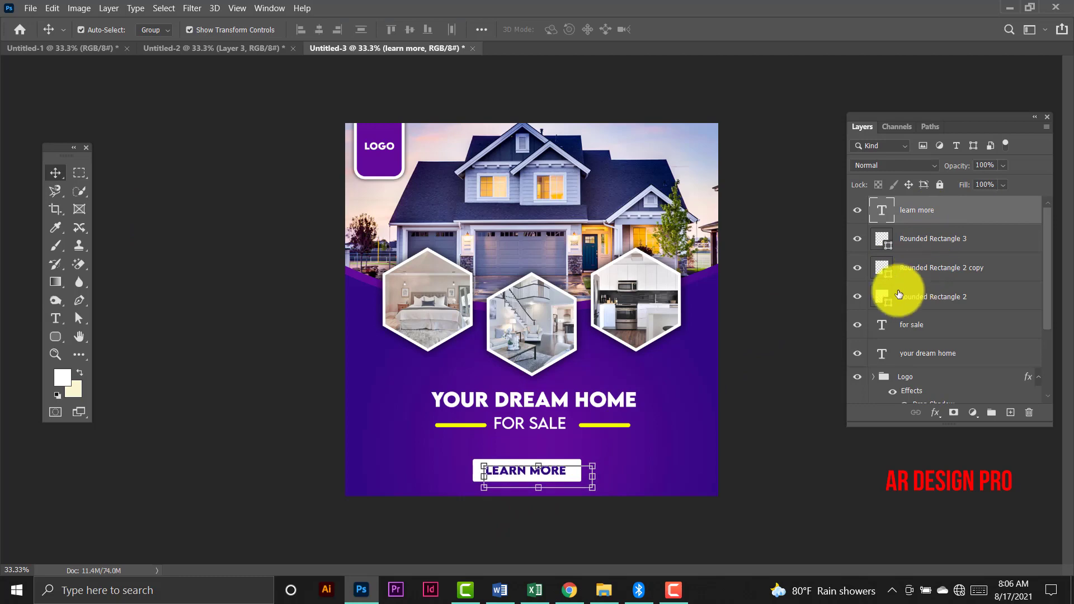
pyautogui.keyDown('ctrl'); pyautogui.click(953, 248); pyautogui.keyUp('ctrl')
pyautogui.hotkey('ctrl', 'g')
pyautogui.write('Learn More')
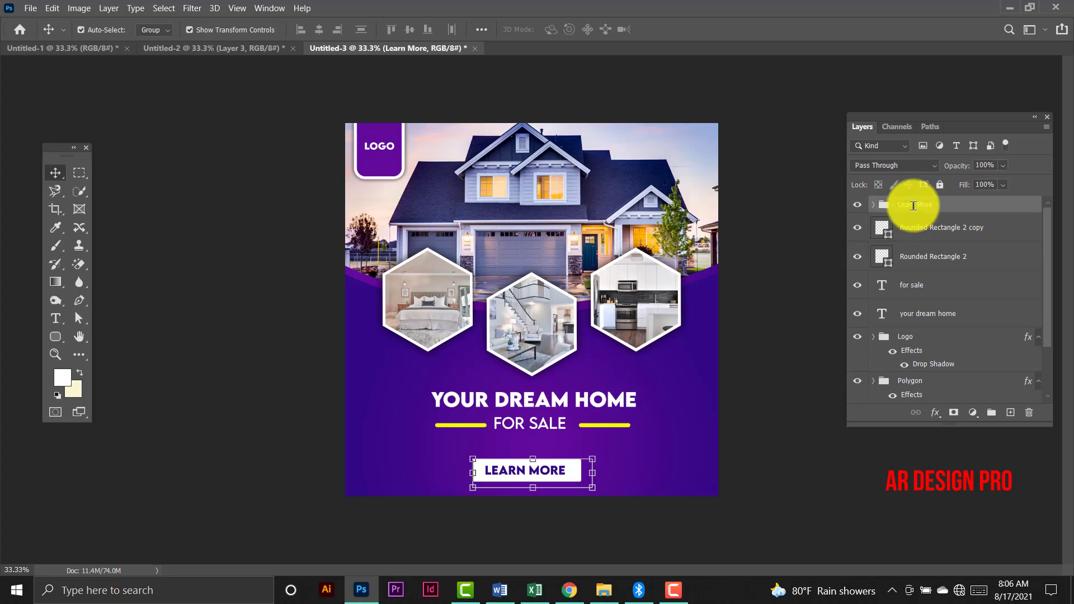
# Group the two yellow line layers, then undo so they stay separate.
pyautogui.click(827, 240)
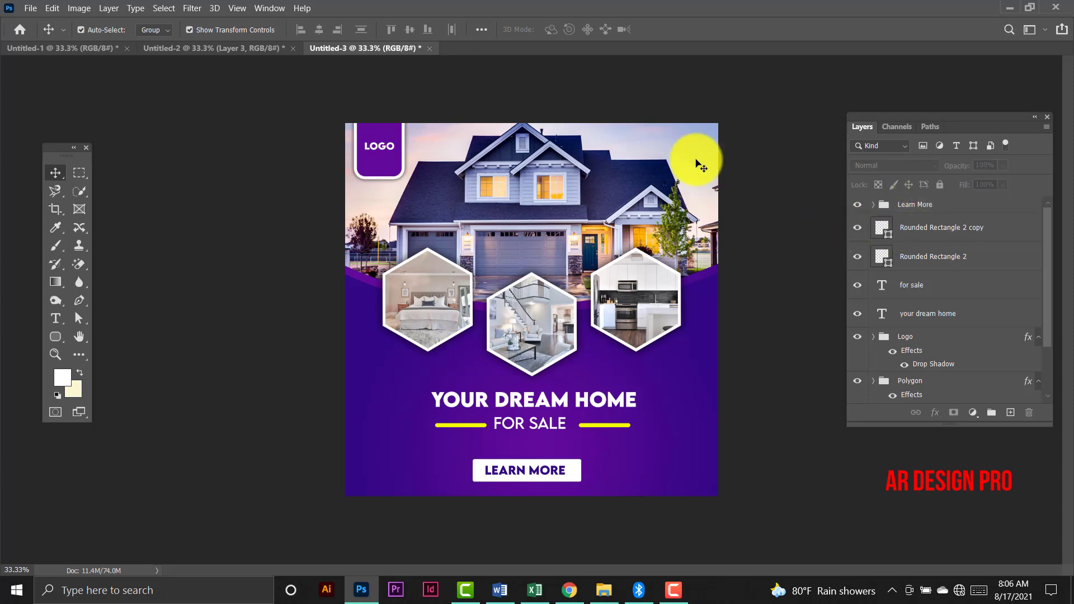
pyautogui.click(946, 231)
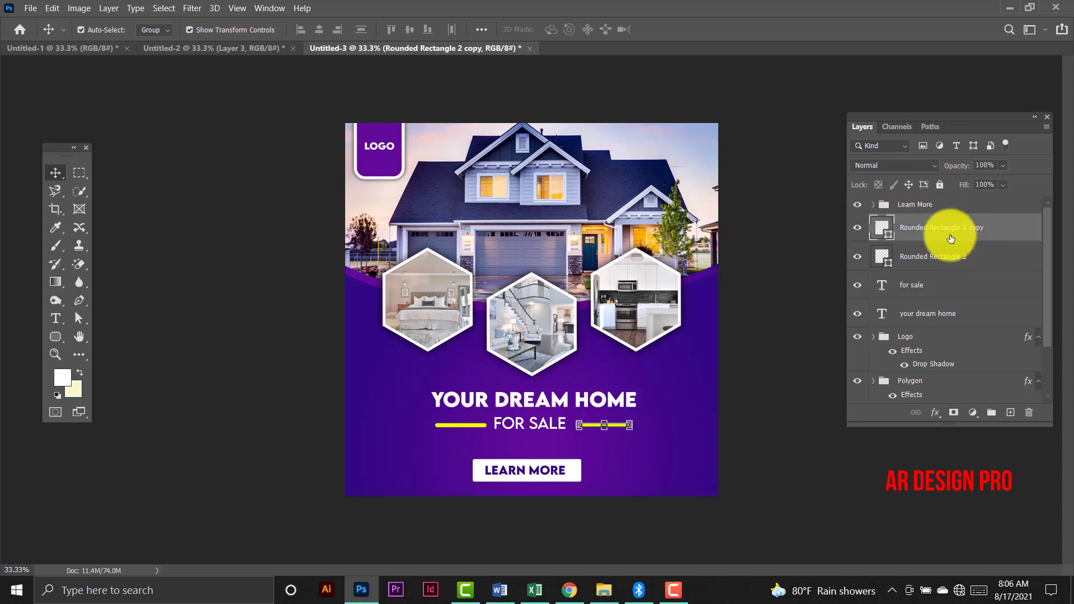
pyautogui.keyDown('shift'); pyautogui.click(953, 260); pyautogui.keyUp('shift')
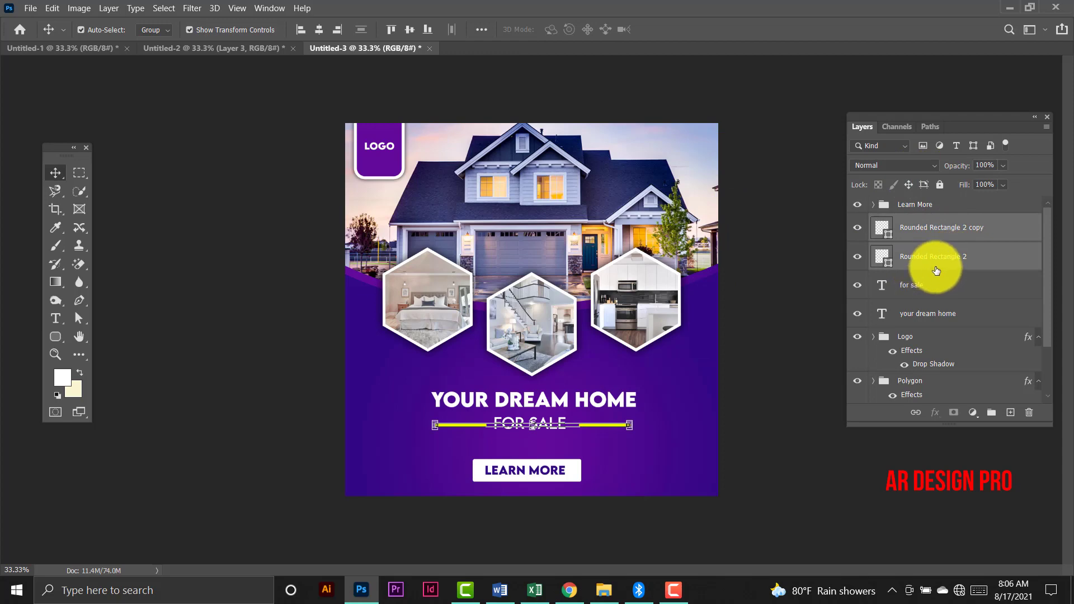
pyautogui.hotkey('ctrl', 'g')
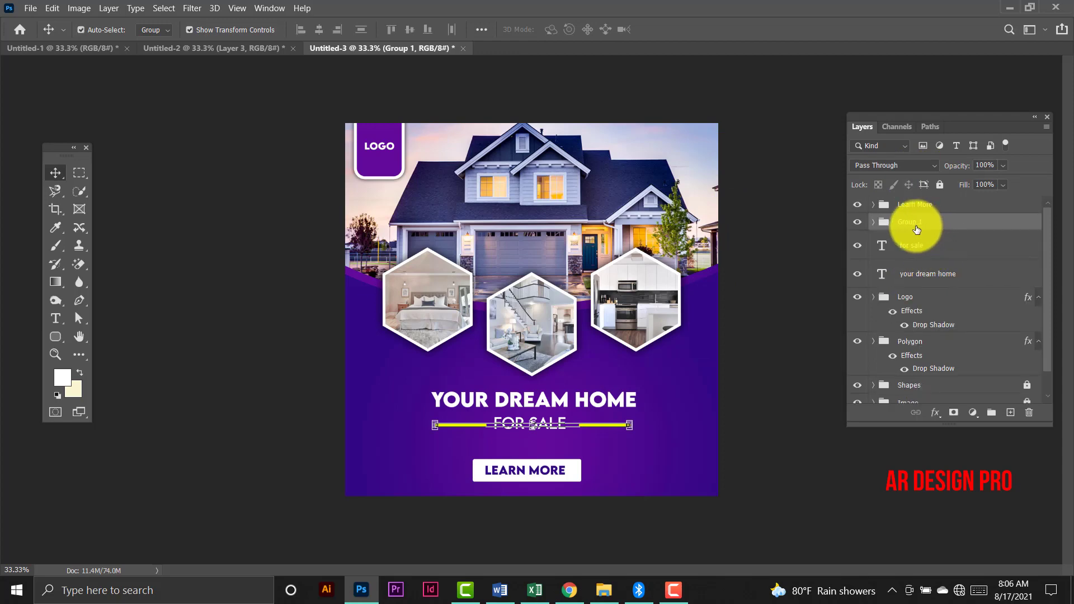
pyautogui.hotkey('ctrl', 'z')
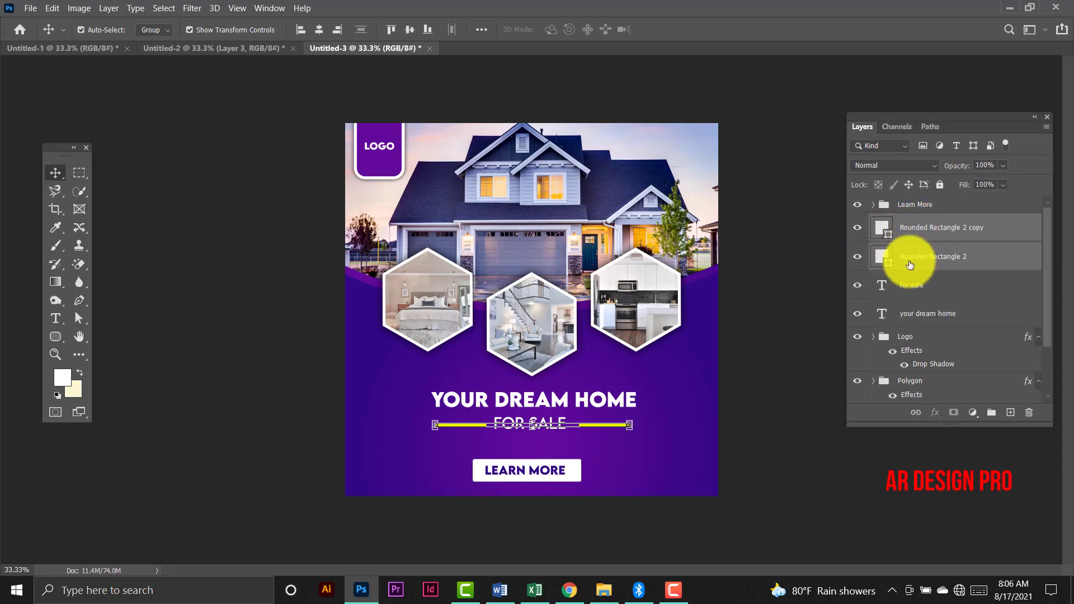
pyautogui.click(823, 260)
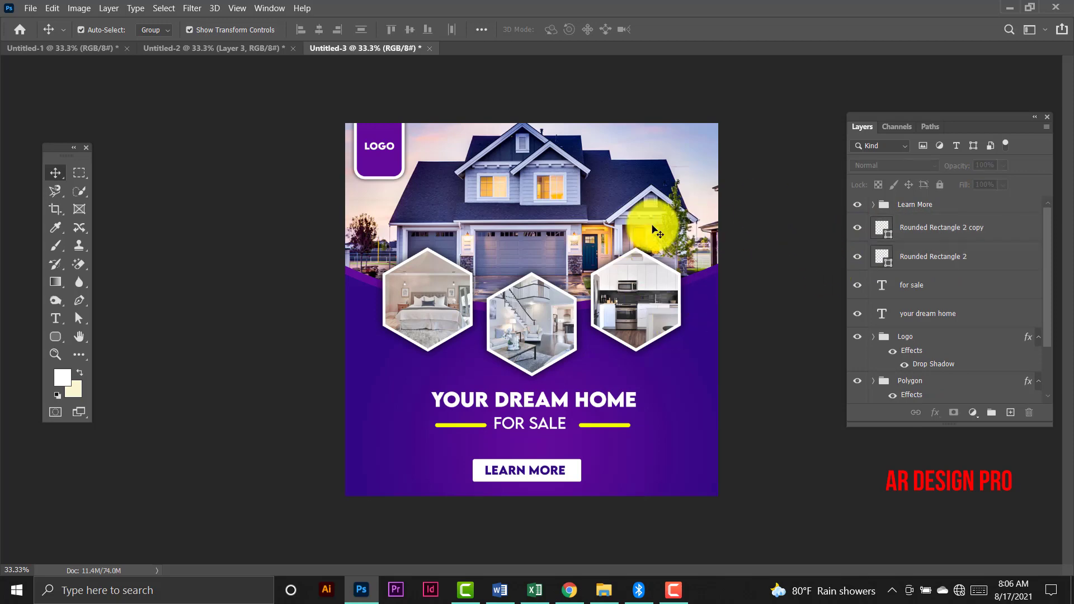
# Drag the Social Media icon group from Untitled-2 into the flyer's bottom-left corner.
pyautogui.click(260, 50)
pyautogui.click(507, 328)
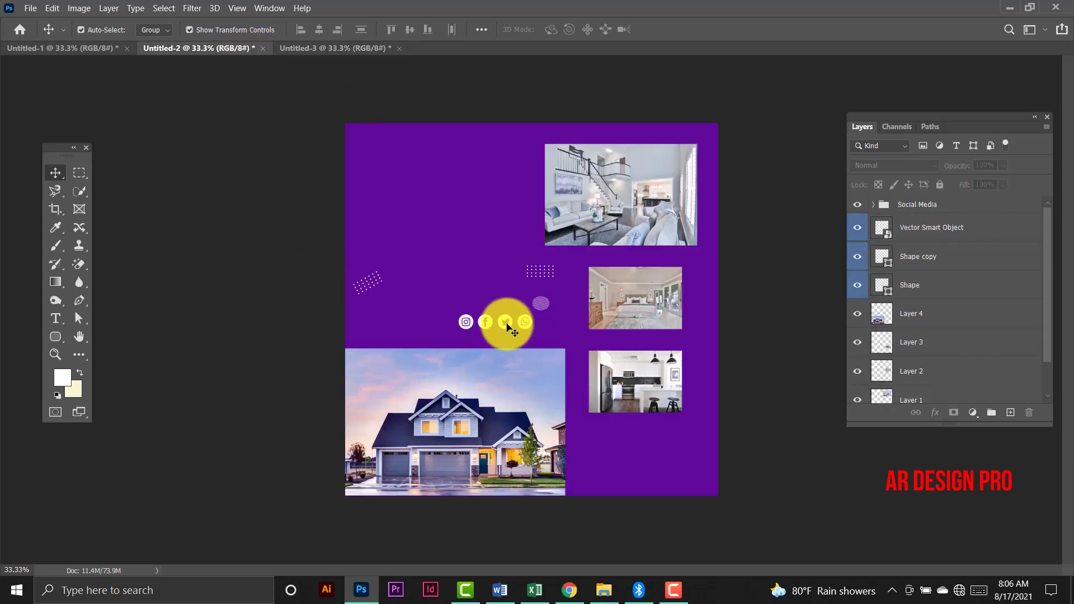
pyautogui.click(507, 324)
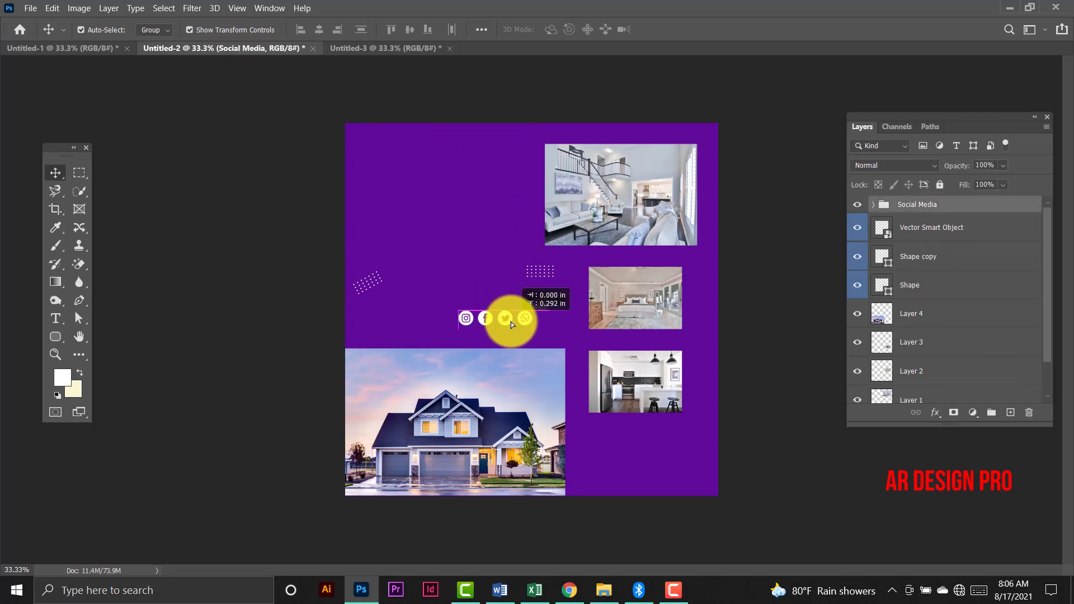
pyautogui.moveTo(464, 188); pyautogui.dragTo(416, 65)
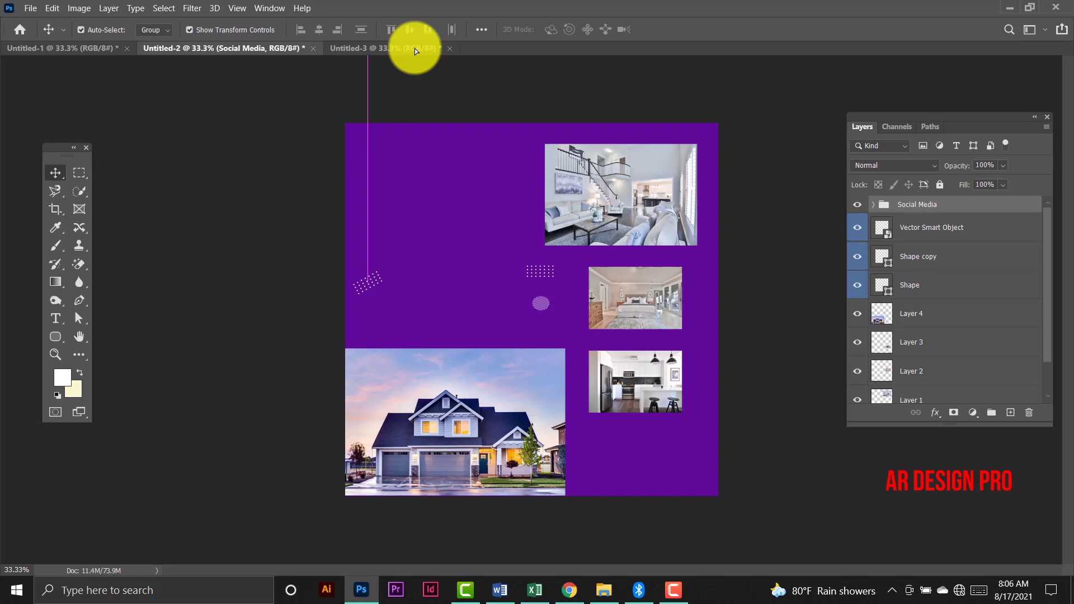
pyautogui.moveTo(415, 48); pyautogui.dragTo(410, 479)
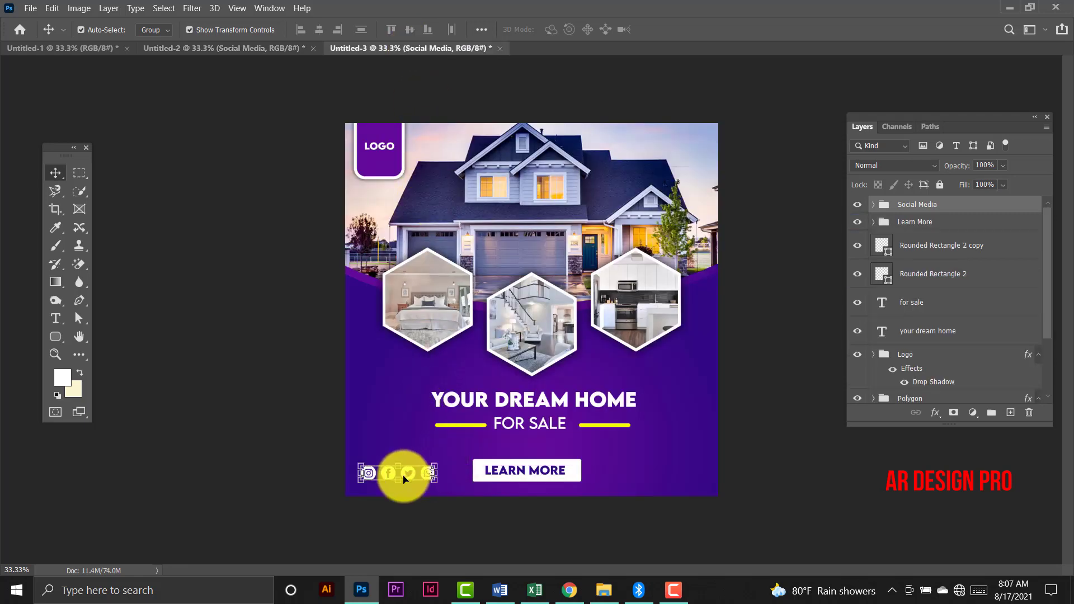
# In Untitled-2, enlarge the dot pattern shape to about 198%.
pyautogui.click(276, 48)
pyautogui.click(560, 274)
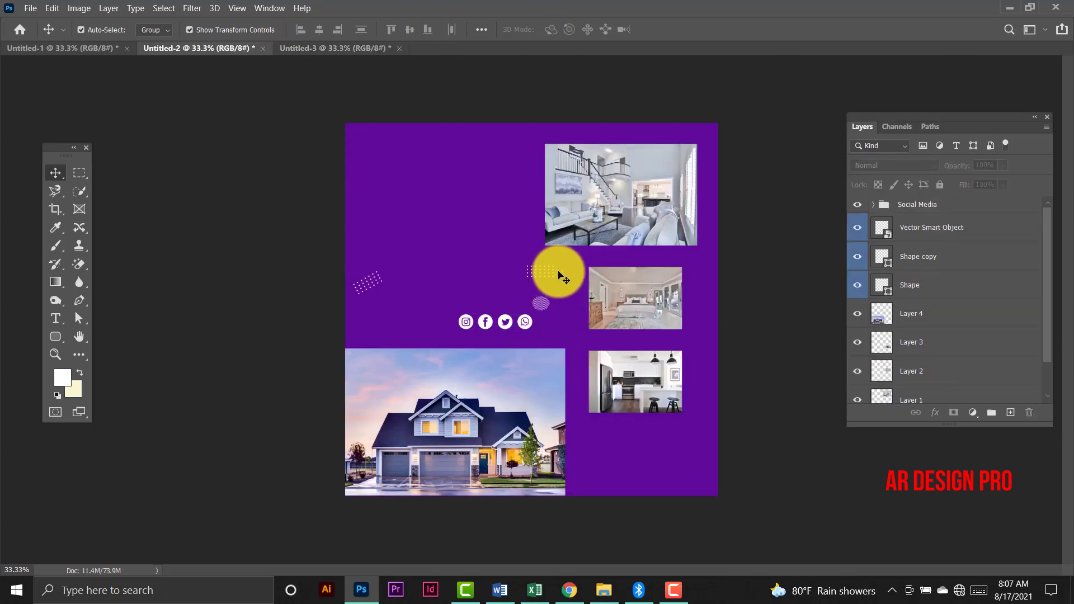
pyautogui.moveTo(548, 277); pyautogui.dragTo(552, 278)
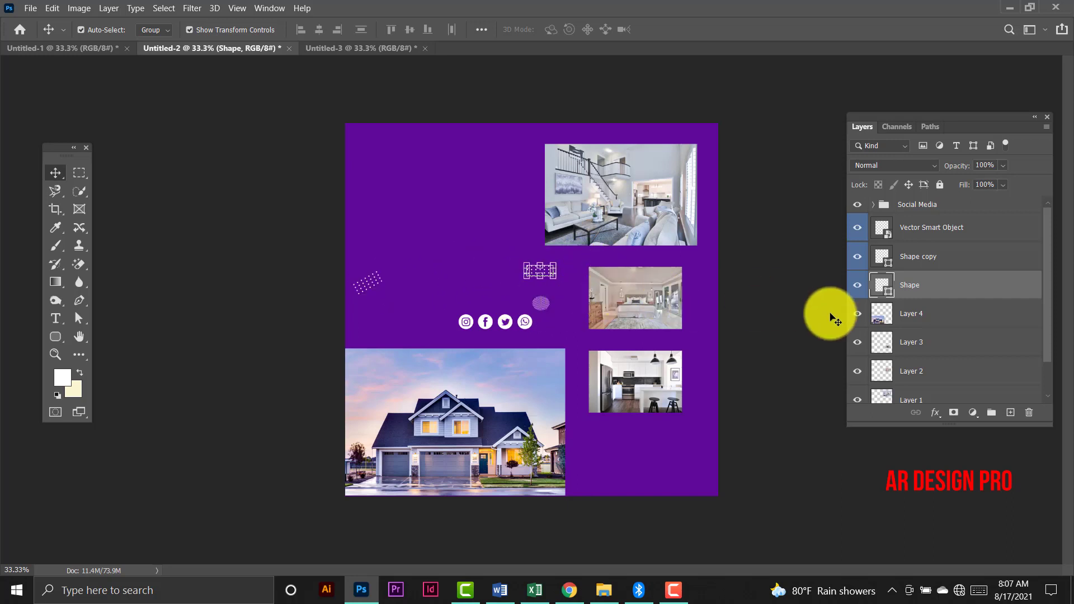
pyautogui.moveTo(553, 281)
pyautogui.mouseDown()
pyautogui.moveTo(579, 287)
pyautogui.moveTo(403, 48)
pyautogui.moveTo(446, 200)
pyautogui.moveTo(394, 50)
pyautogui.mouseUp()
# Place the enlarged dot pattern on the flyer's right side above the headline.
pyautogui.press('Return')
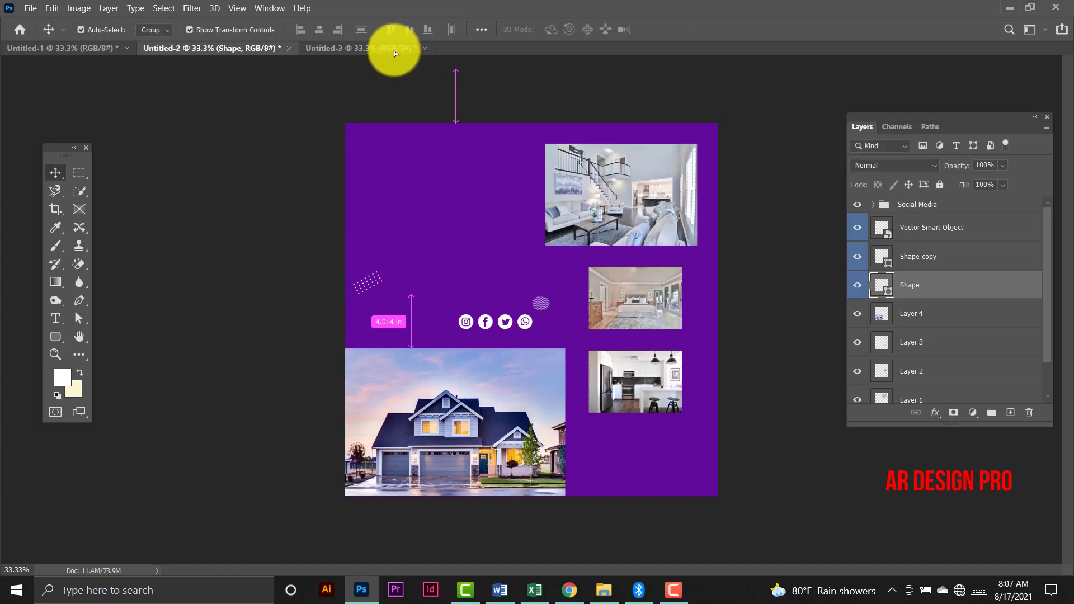
pyautogui.moveTo(394, 51); pyautogui.dragTo(684, 384)
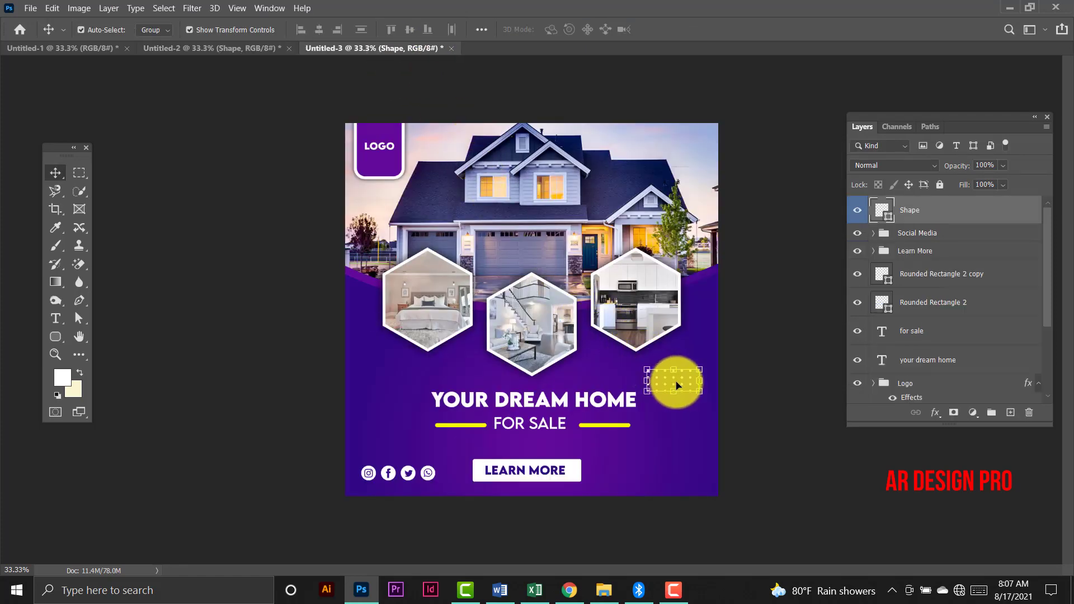
pyautogui.hotkey('ctrl', 't')
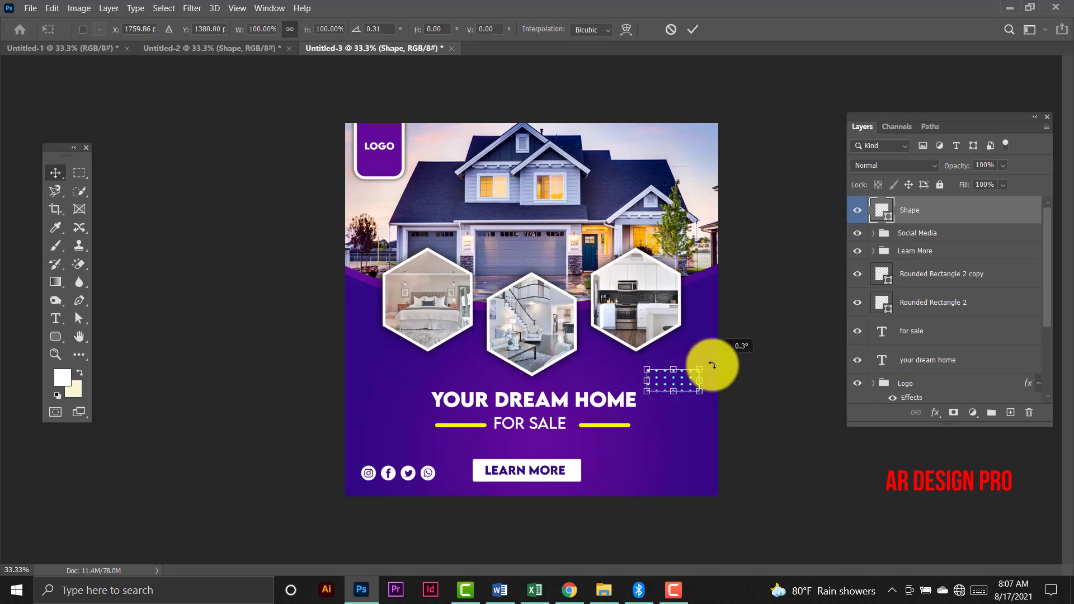
pyautogui.press('Return')
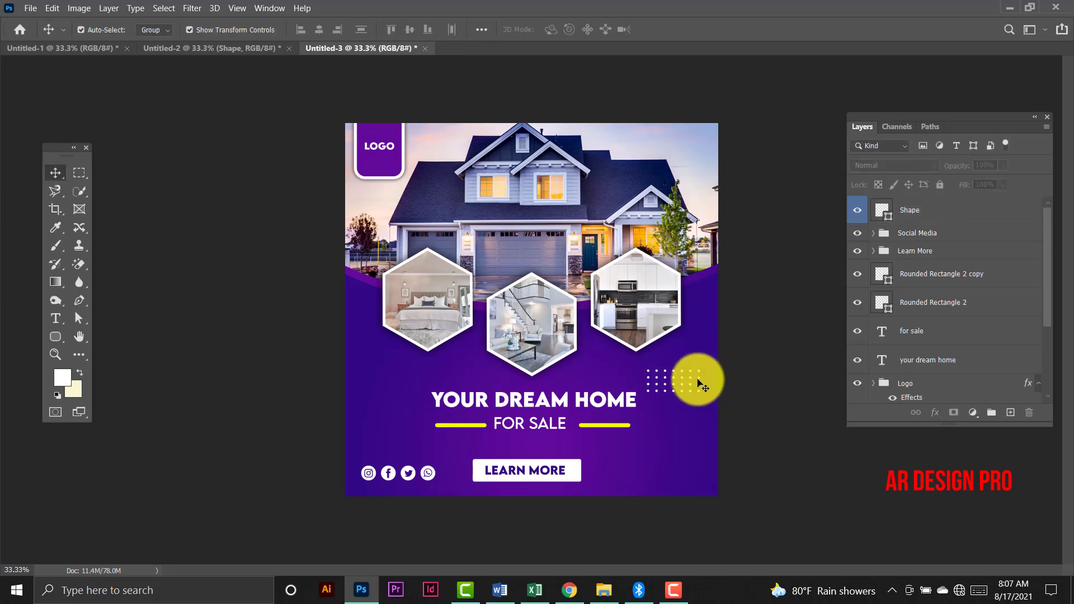
pyautogui.moveTo(694, 384); pyautogui.dragTo(694, 381)
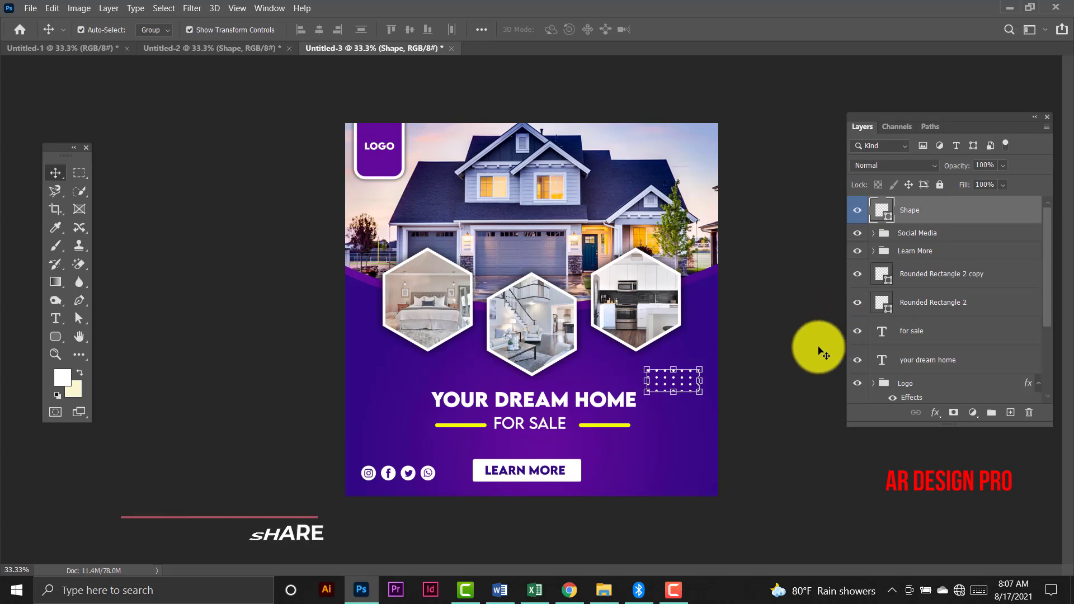
pyautogui.hotkey('shift', 'Up')
pyautogui.hotkey('shift', 'Up')
pyautogui.hotkey('shift', 'Up')
pyautogui.hotkey('shift', 'Up')
pyautogui.hotkey('shift', 'Up')
pyautogui.hotkey('shift', 'Up')
pyautogui.hotkey('shift', 'Right')
pyautogui.hotkey('shift', 'Right')
pyautogui.hotkey('shift', 'Right')
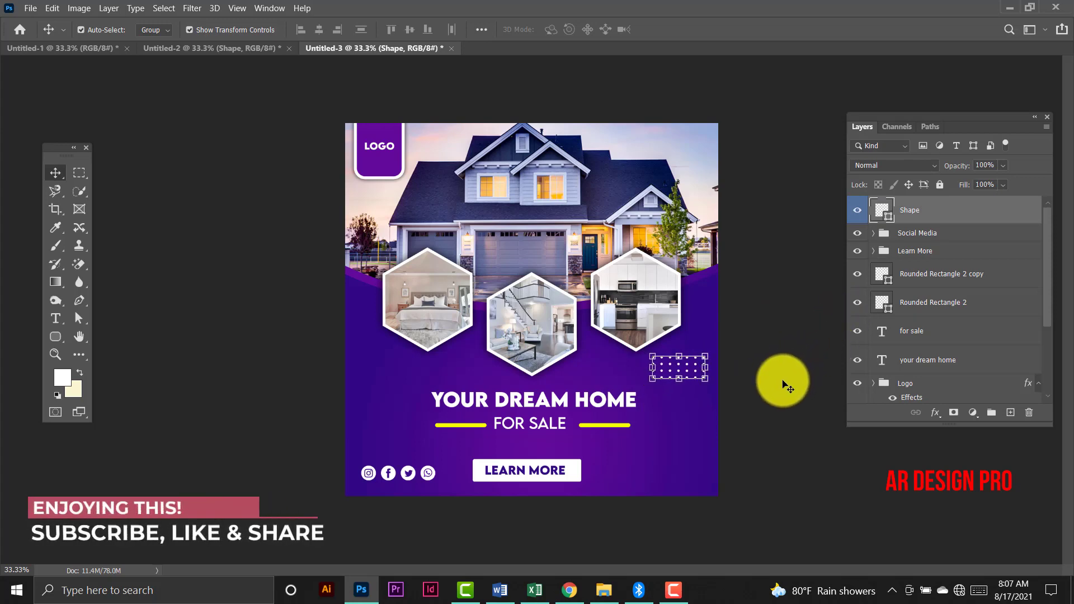
pyautogui.hotkey('shift', 'Right')
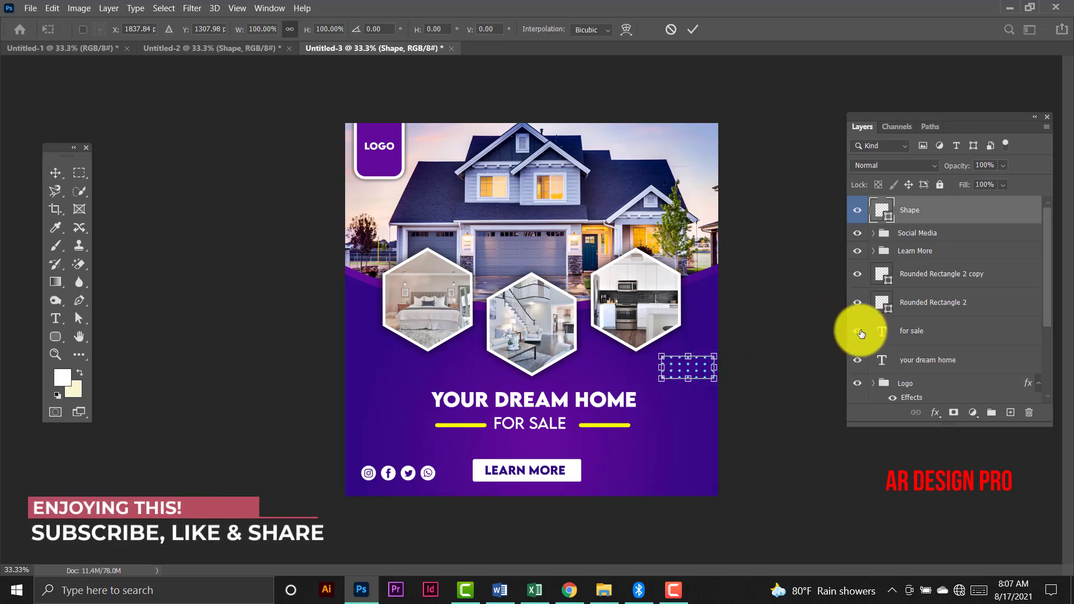
# Hide the FOR SALE text layer and select the dot pattern layer.
pyautogui.click(857, 331)
pyautogui.click(783, 338)
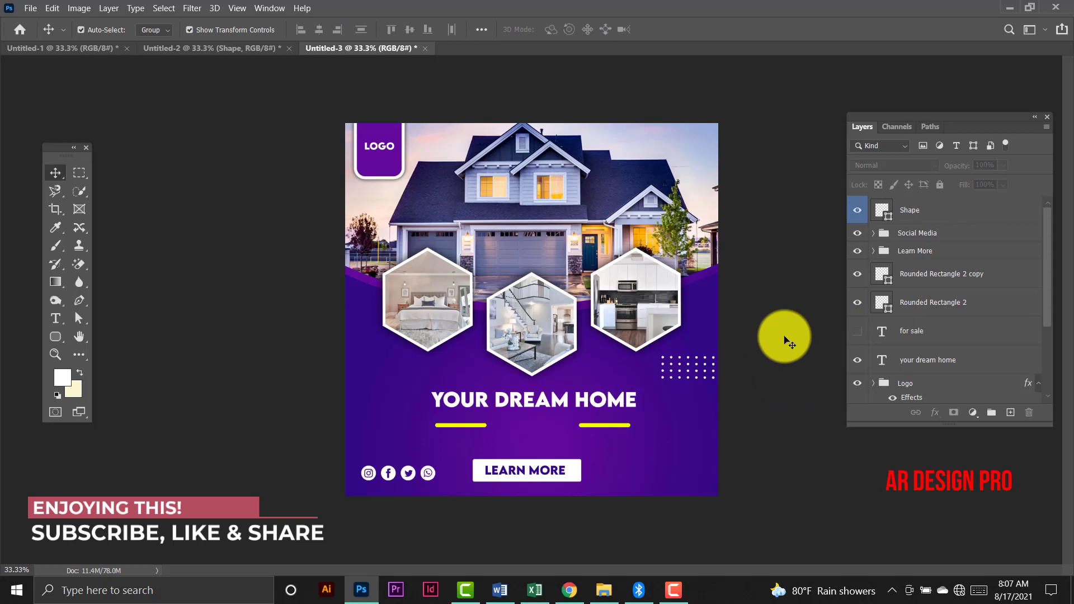
pyautogui.click(692, 363)
pyautogui.click(817, 268)
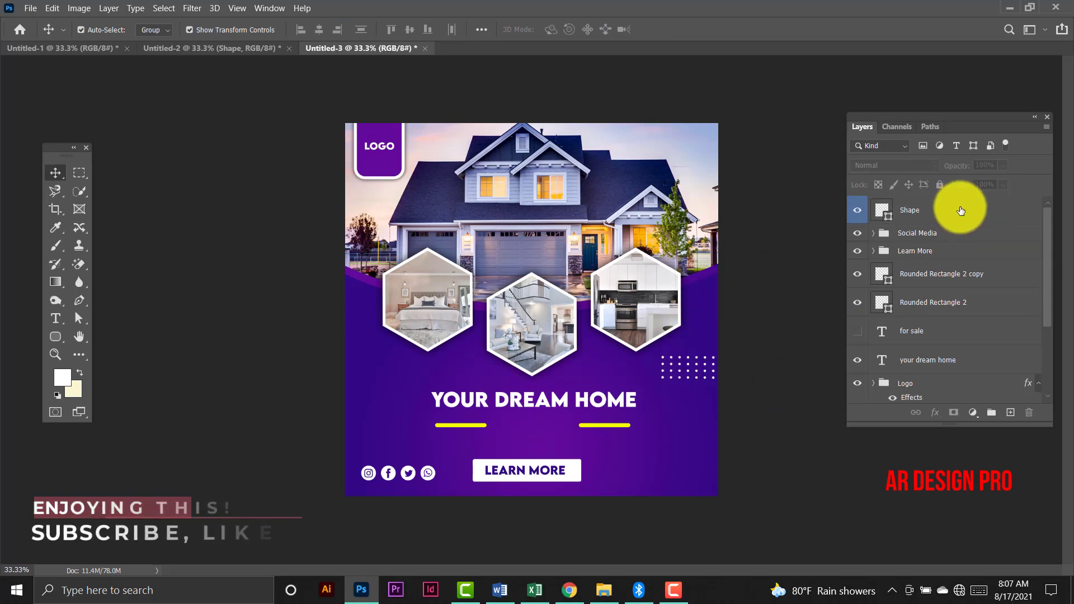
pyautogui.click(963, 215)
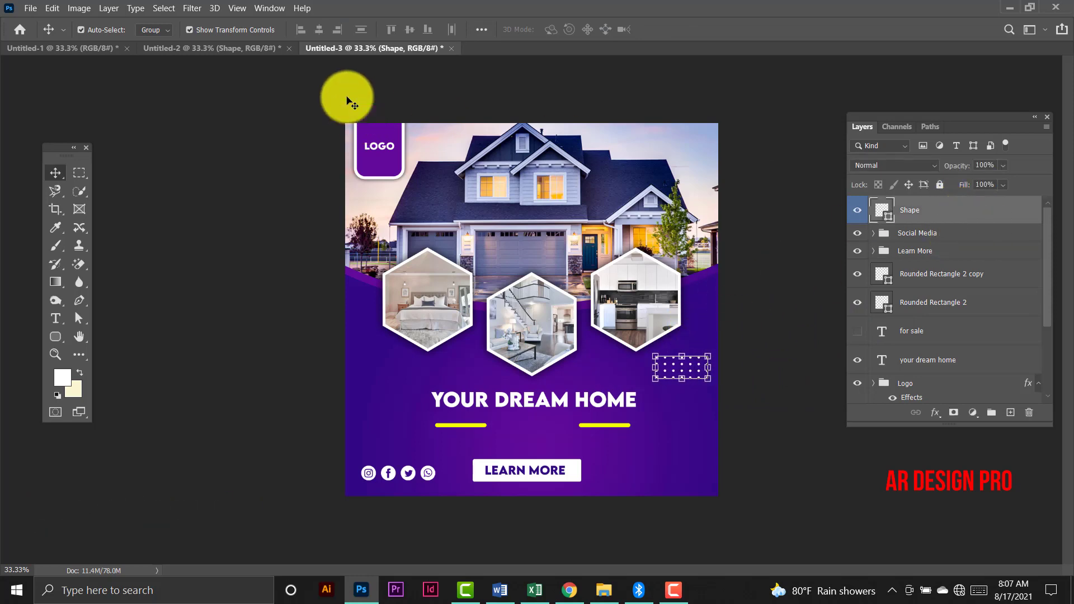
pyautogui.click(219, 49)
# Bring the slanted dot pattern into the flyer's lower left above the social icons, scaled to about 83%.
pyautogui.moveTo(394, 282)
pyautogui.mouseDown()
pyautogui.moveTo(376, 287)
pyautogui.moveTo(407, 315)
pyautogui.moveTo(386, 300)
pyautogui.mouseUp()
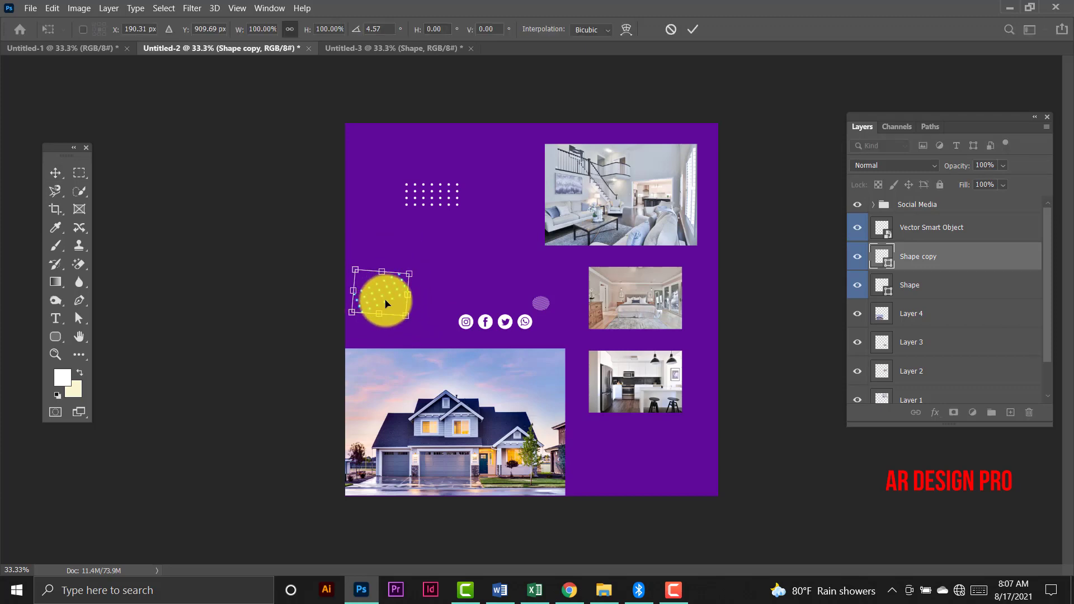
pyautogui.press('Escape')
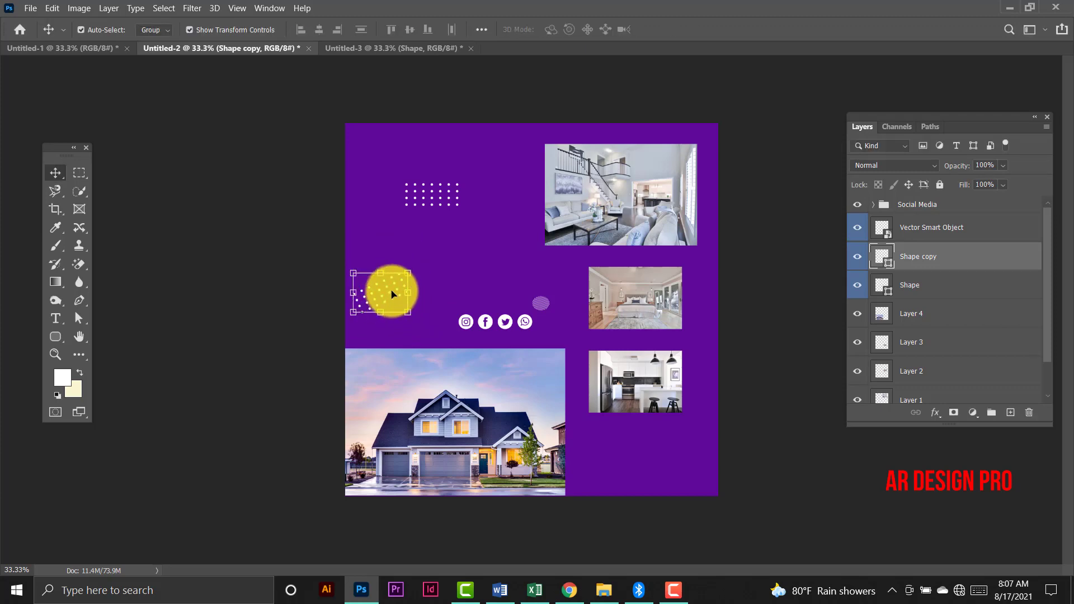
pyautogui.moveTo(394, 294)
pyautogui.mouseDown()
pyautogui.moveTo(395, 249)
pyautogui.moveTo(391, 305)
pyautogui.mouseUp()
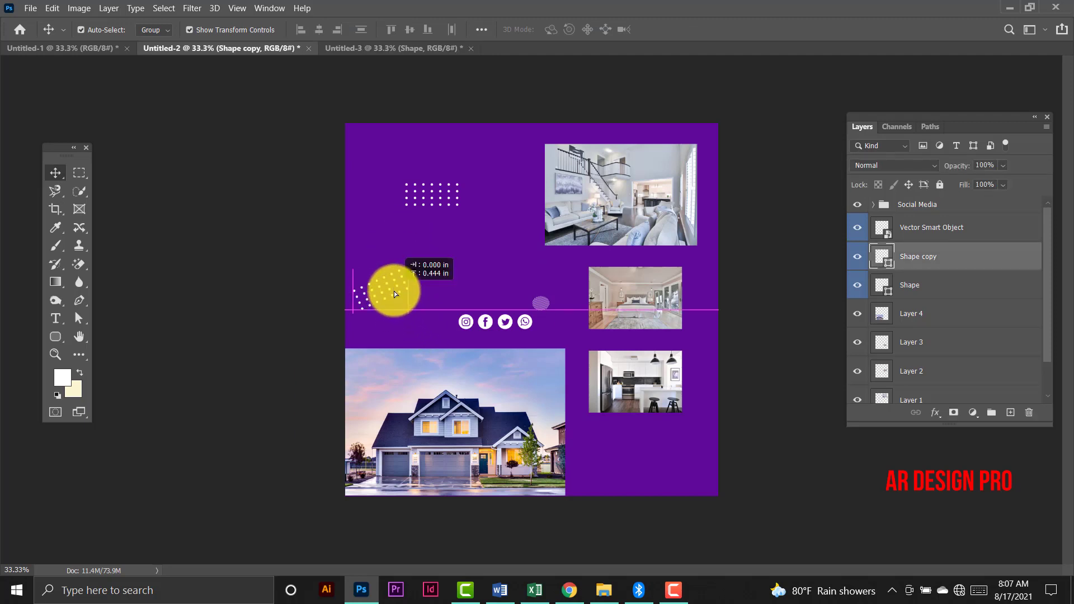
pyautogui.moveTo(395, 293)
pyautogui.mouseDown()
pyautogui.moveTo(417, 49)
pyautogui.moveTo(385, 433)
pyautogui.moveTo(374, 432)
pyautogui.mouseUp()
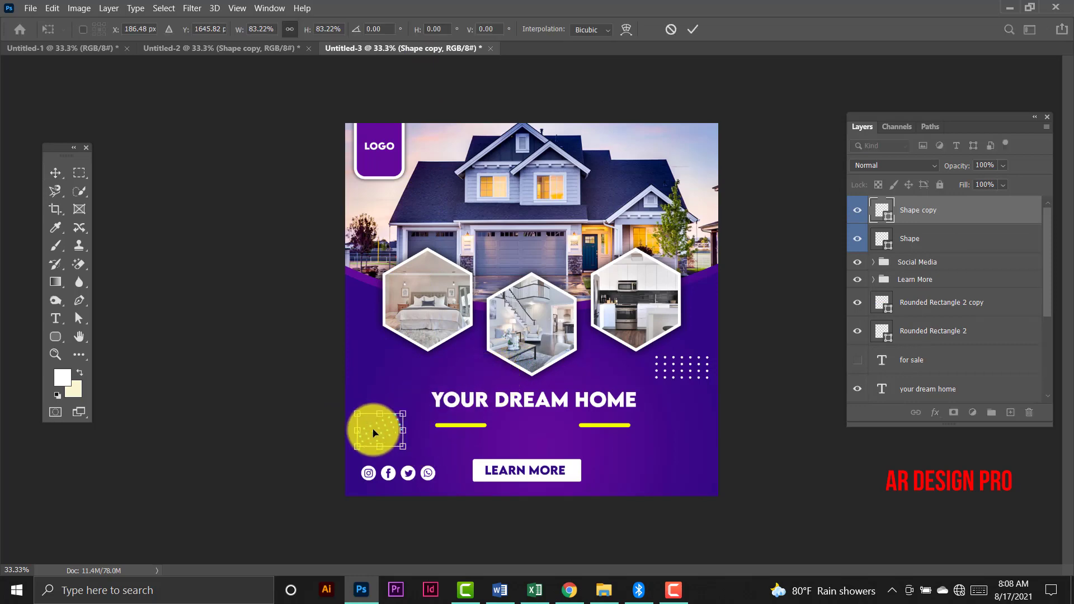
pyautogui.press('Return')
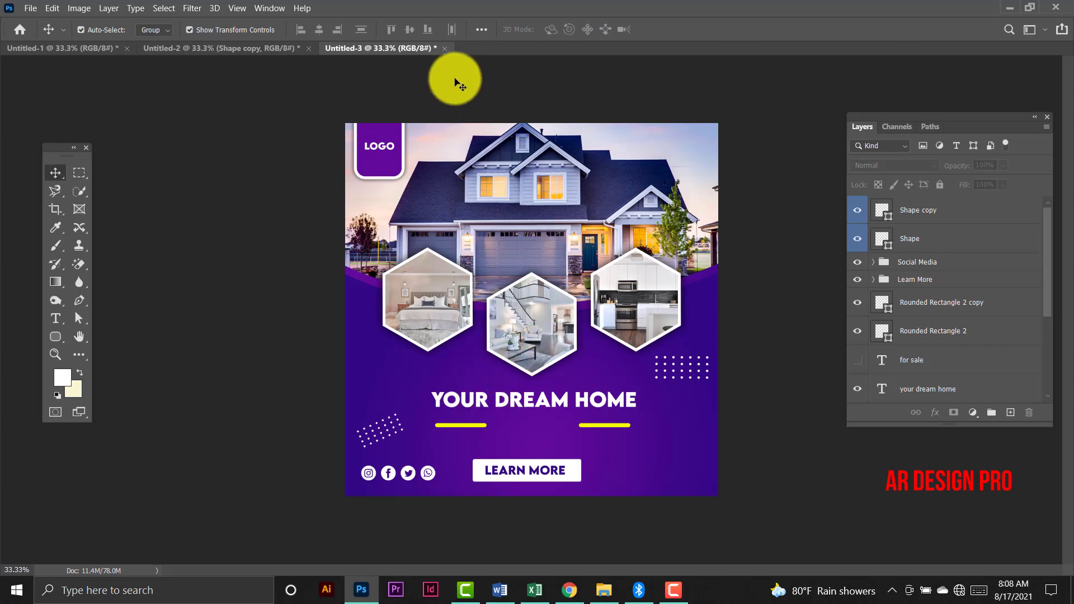
# In Untitled-2, narrow the layer selection down to the striped-circle Vector Smart Object.
pyautogui.click(283, 48)
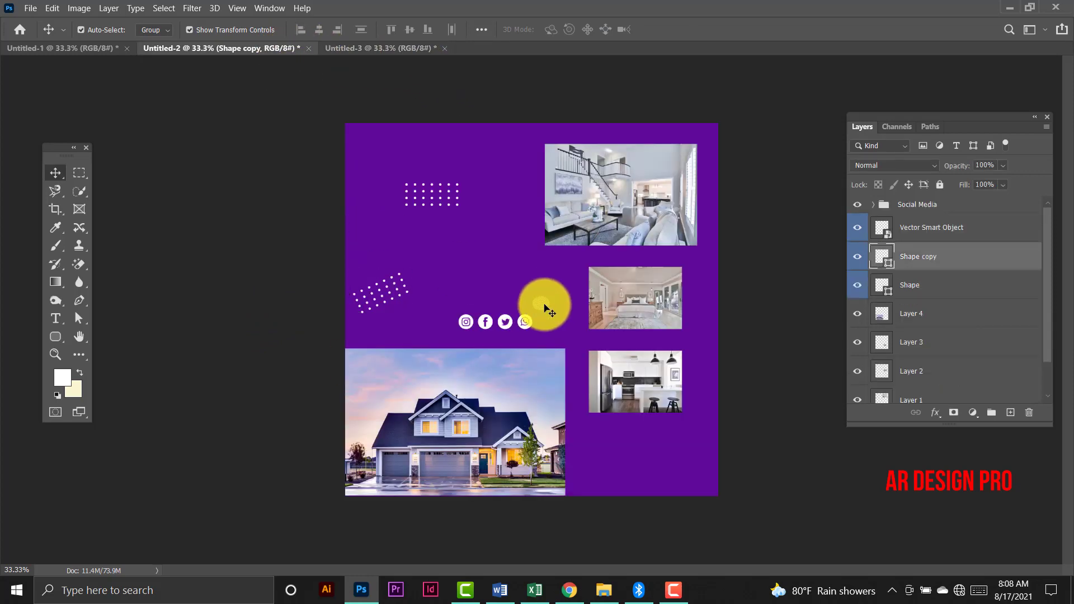
pyautogui.click(546, 307)
pyautogui.click(537, 302)
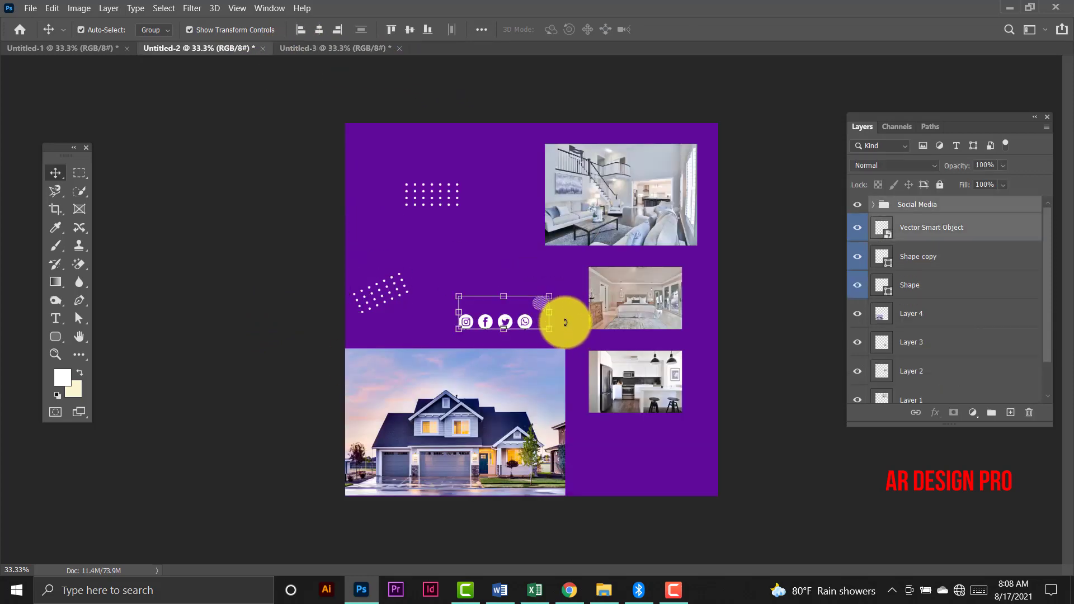
pyautogui.moveTo(557, 282); pyautogui.dragTo(545, 305)
pyautogui.press('Escape')
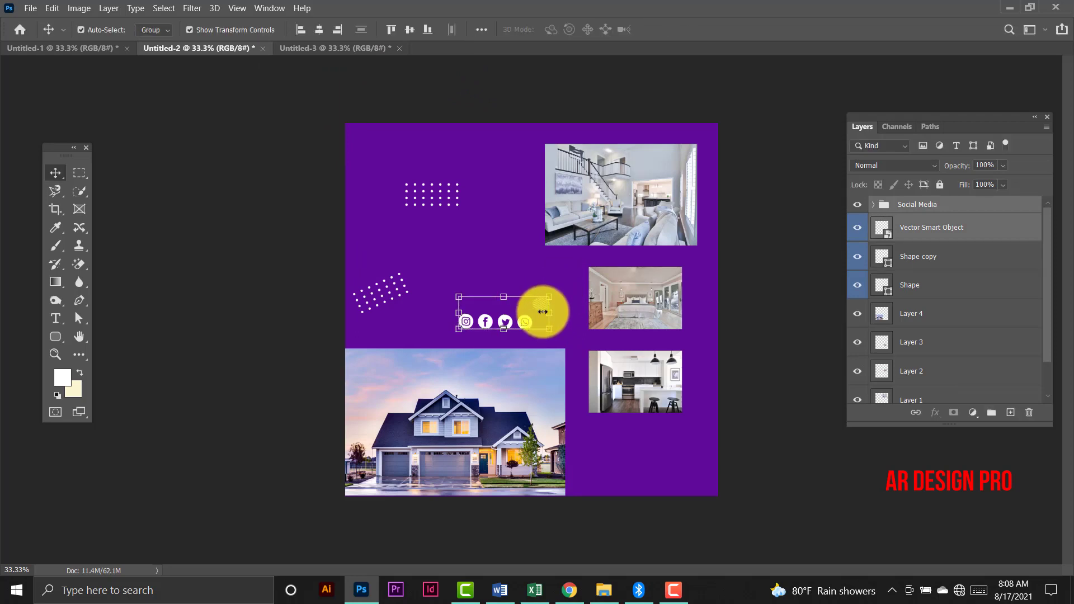
pyautogui.hotkey('ctrl', 't')
pyautogui.click(857, 206)
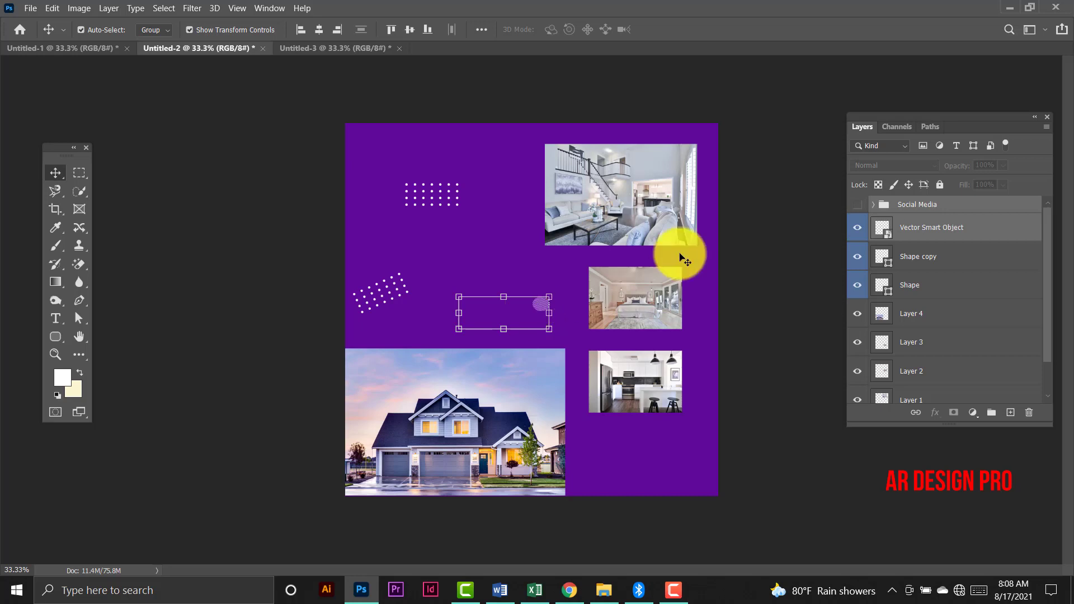
pyautogui.click(858, 204)
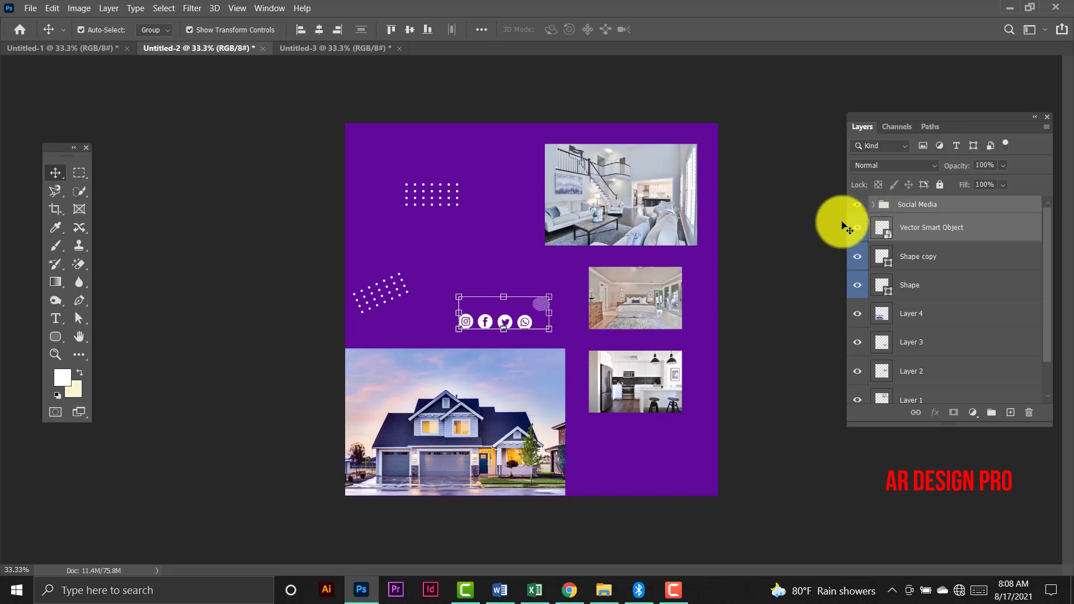
pyautogui.keyDown('shift'); pyautogui.click(842, 231); pyautogui.keyUp('shift')
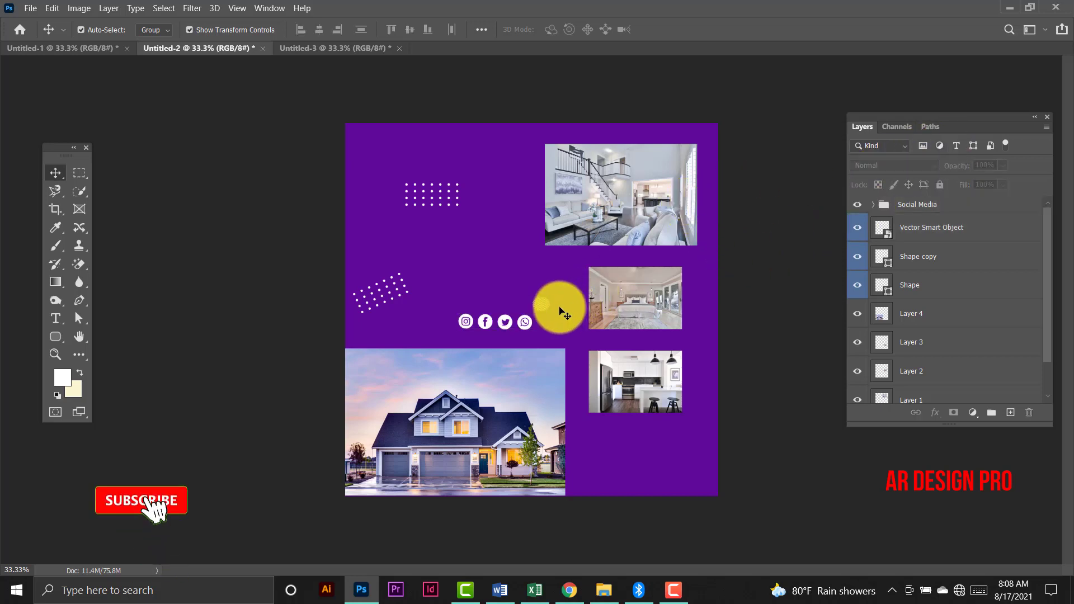
pyautogui.click(540, 308)
# Move the striped circle into the flyer, scale it down and place it right of LEARN MORE.
pyautogui.hotkey('ctrl', 't')
pyautogui.moveTo(540, 308)
pyautogui.mouseDown()
pyautogui.moveTo(492, 208)
pyautogui.moveTo(360, 77)
pyautogui.moveTo(384, 48)
pyautogui.moveTo(432, 50)
pyautogui.moveTo(480, 162)
pyautogui.mouseUp()
pyautogui.press('Return')
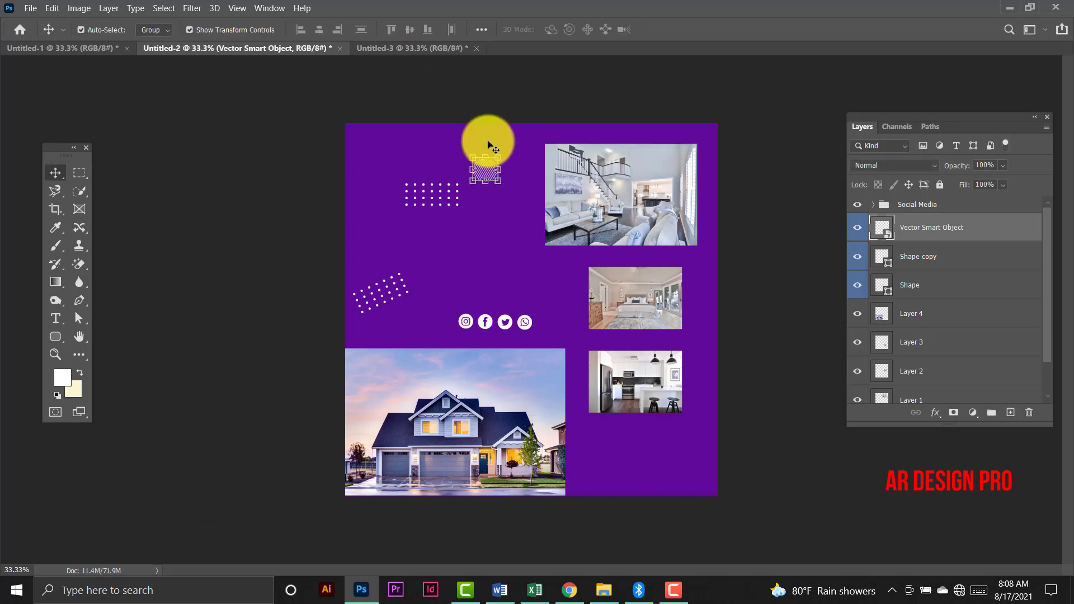
pyautogui.moveTo(482, 124)
pyautogui.mouseDown()
pyautogui.moveTo(497, 184)
pyautogui.moveTo(484, 176)
pyautogui.moveTo(518, 200)
pyautogui.moveTo(378, 49)
pyautogui.moveTo(694, 475)
pyautogui.moveTo(673, 481)
pyautogui.mouseUp()
pyautogui.press('Return')
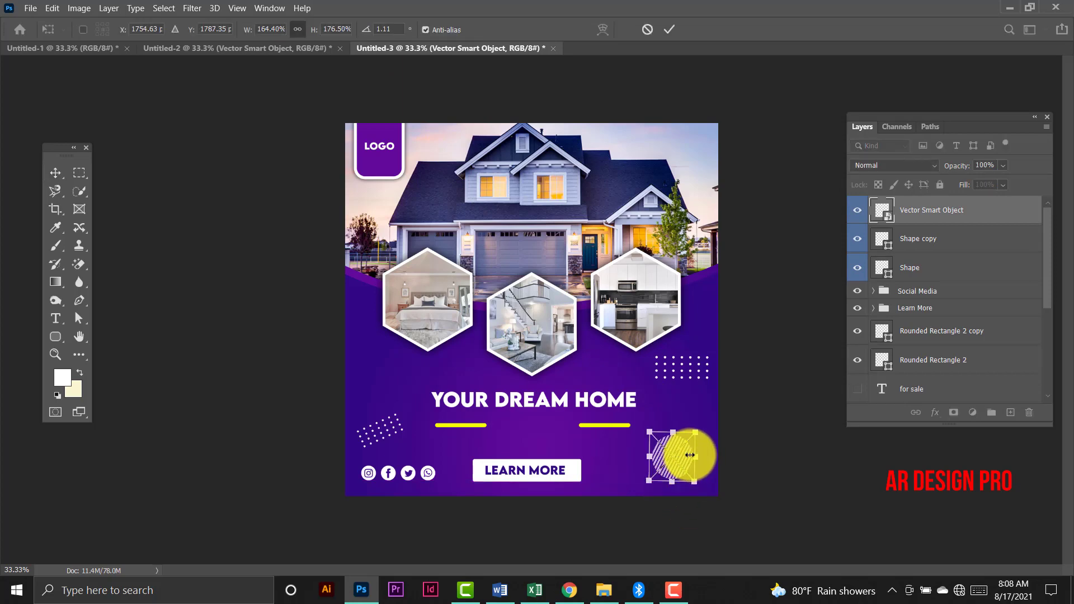
pyautogui.press('Return')
pyautogui.moveTo(684, 476); pyautogui.dragTo(698, 454)
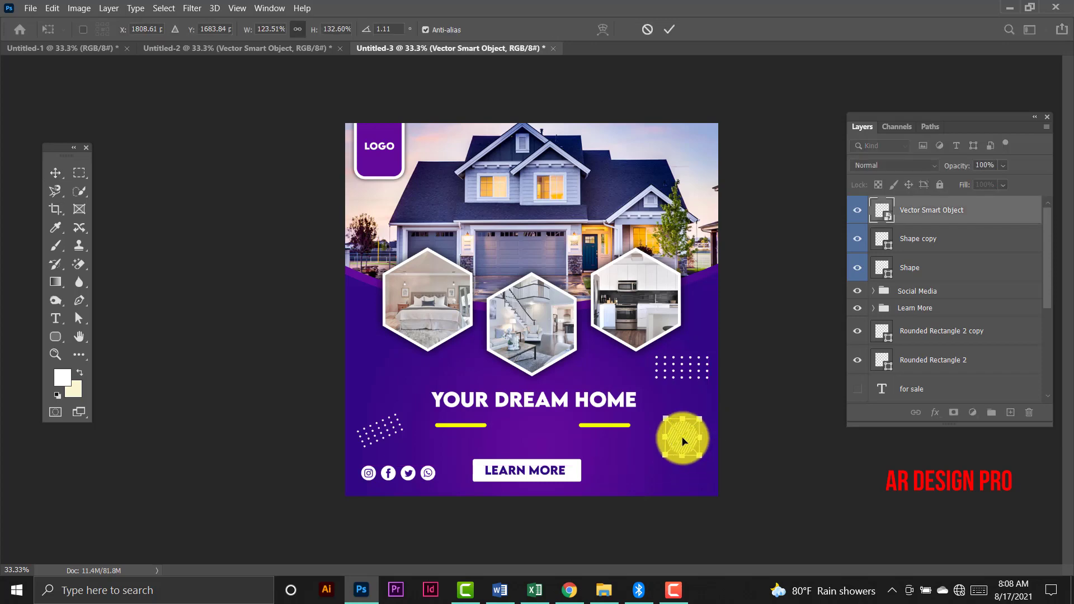
pyautogui.press('Return')
pyautogui.click(738, 433)
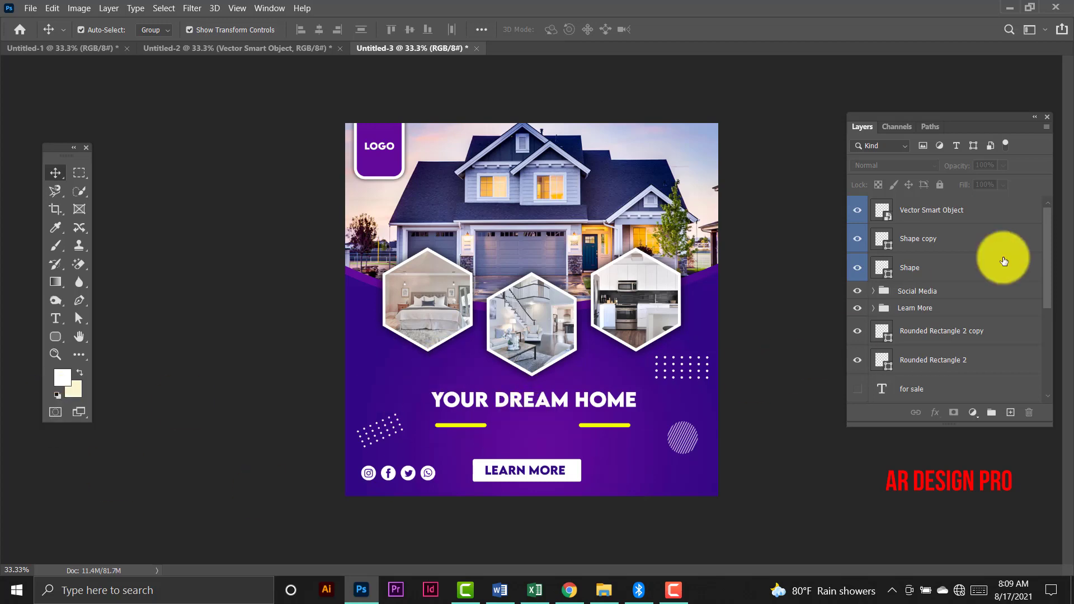
# Group the layers from Social Media through your dream home into a group named Text.
pyautogui.scroll(-1, 957, 305)
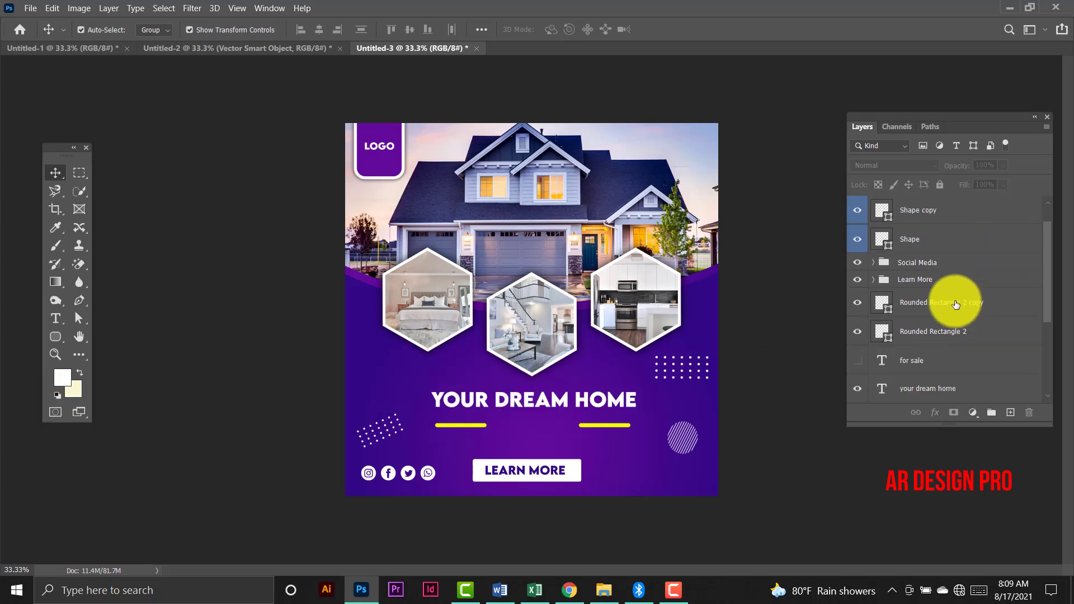
pyautogui.scroll(-1, 956, 305)
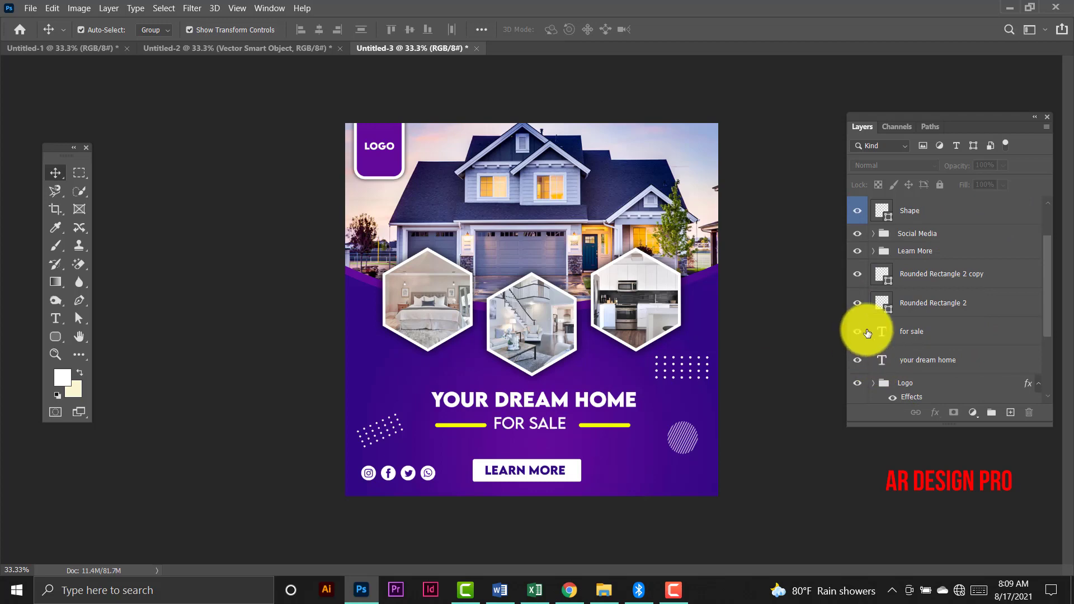
pyautogui.scroll(2, 972, 329)
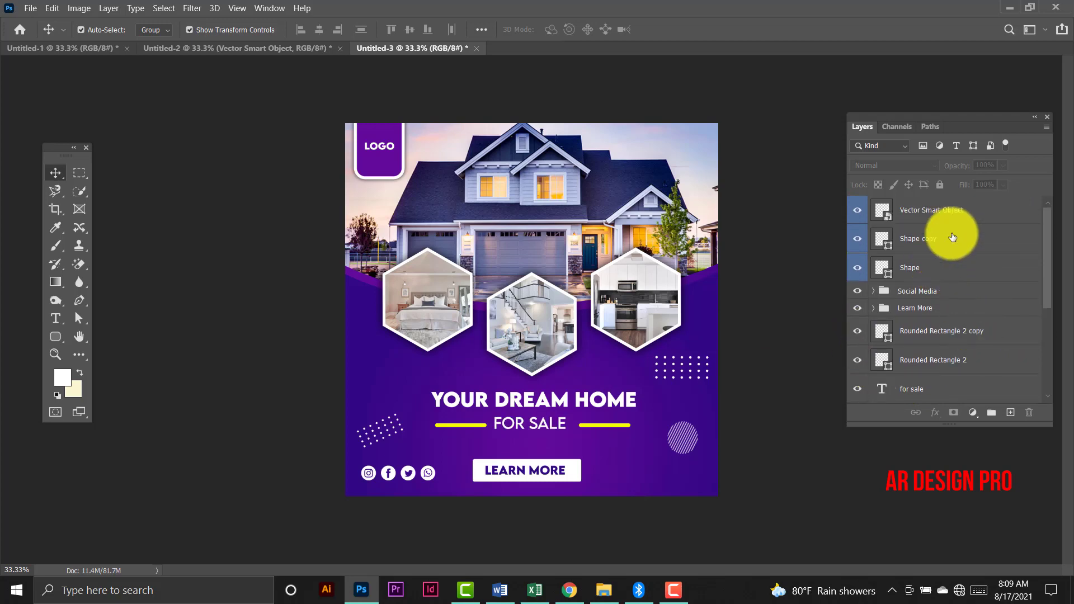
pyautogui.click(961, 211)
pyautogui.scroll(-2, 956, 249)
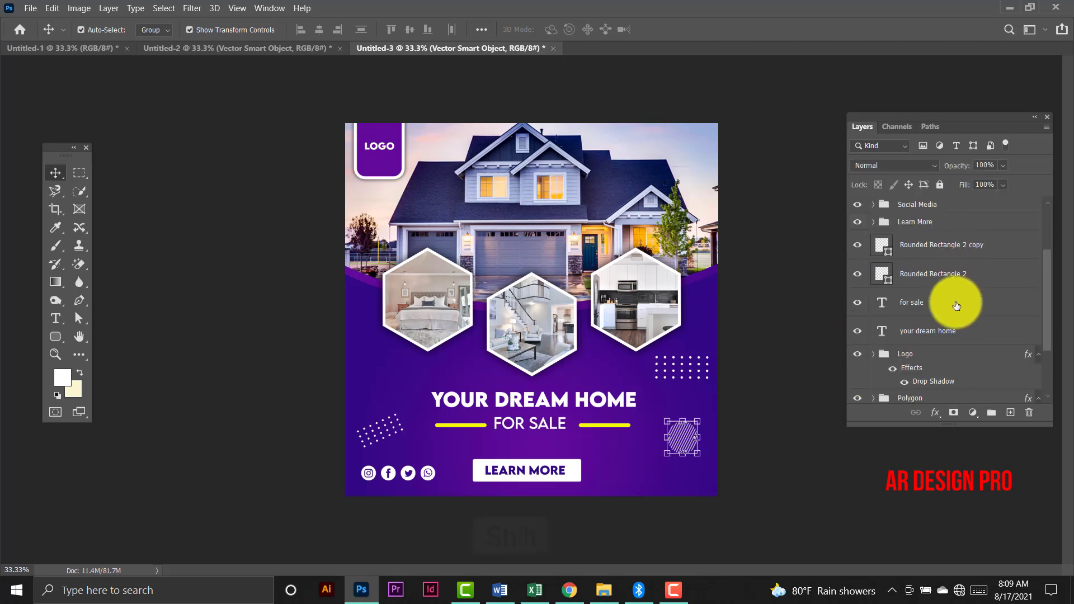
pyautogui.keyDown('shift'); pyautogui.click(959, 336); pyautogui.keyUp('shift')
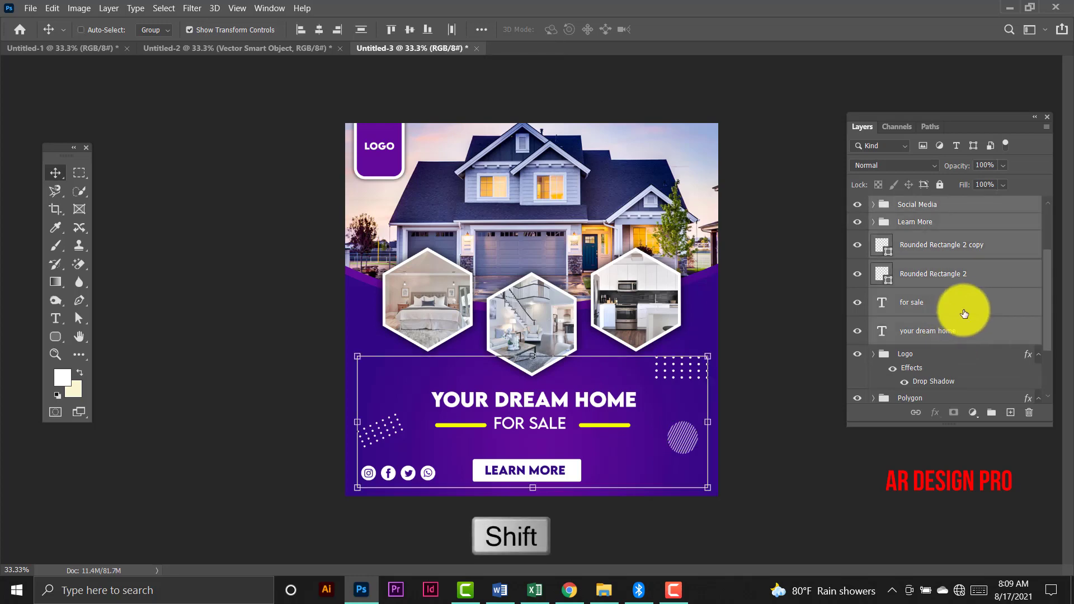
pyautogui.hotkey('ctrl', 'g')
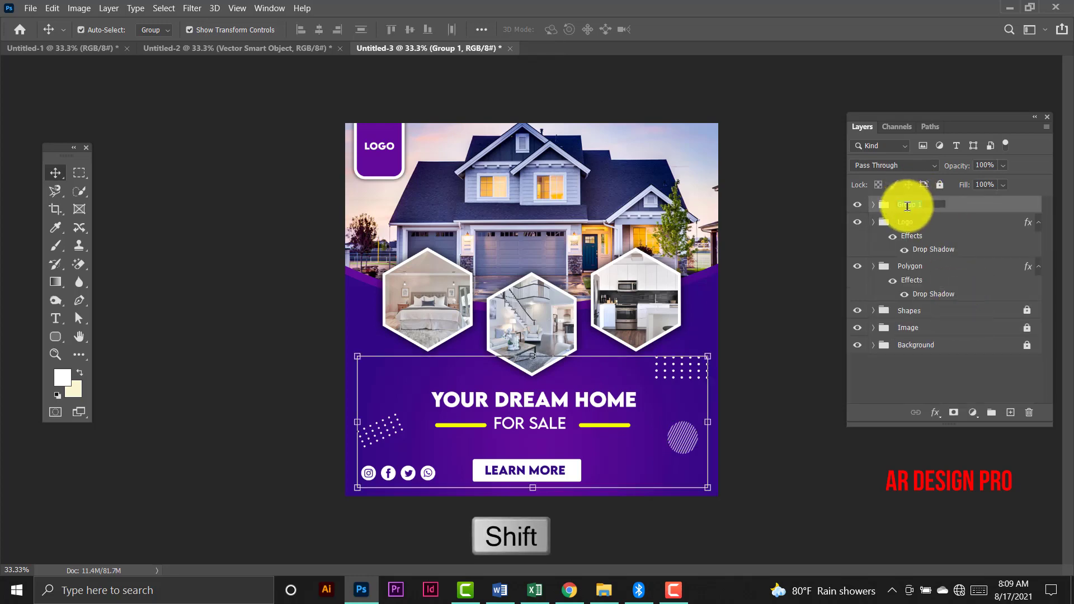
pyautogui.write('Text')
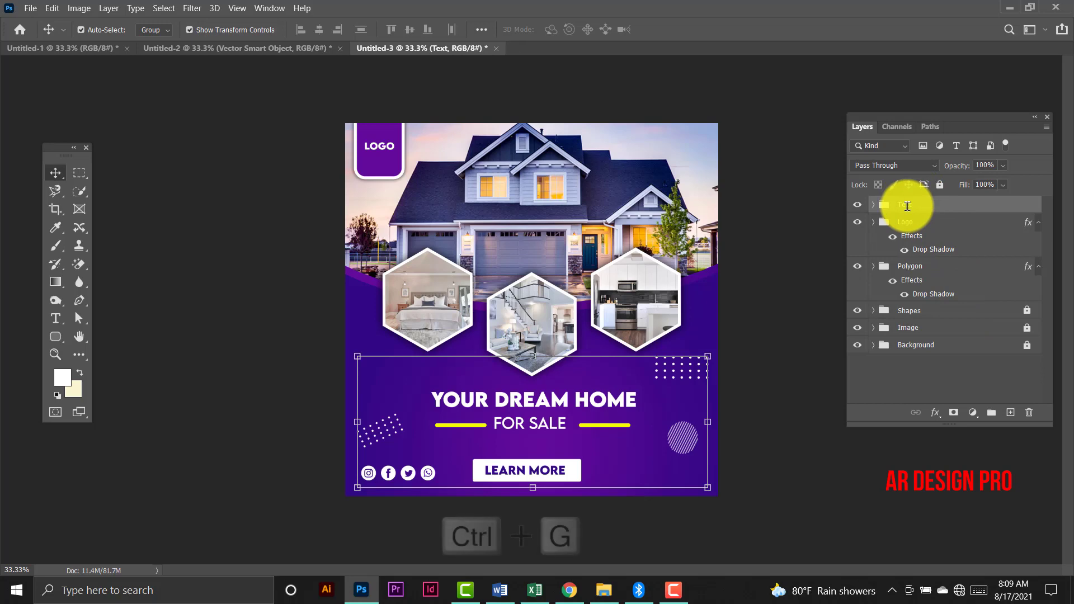
pyautogui.click(736, 286)
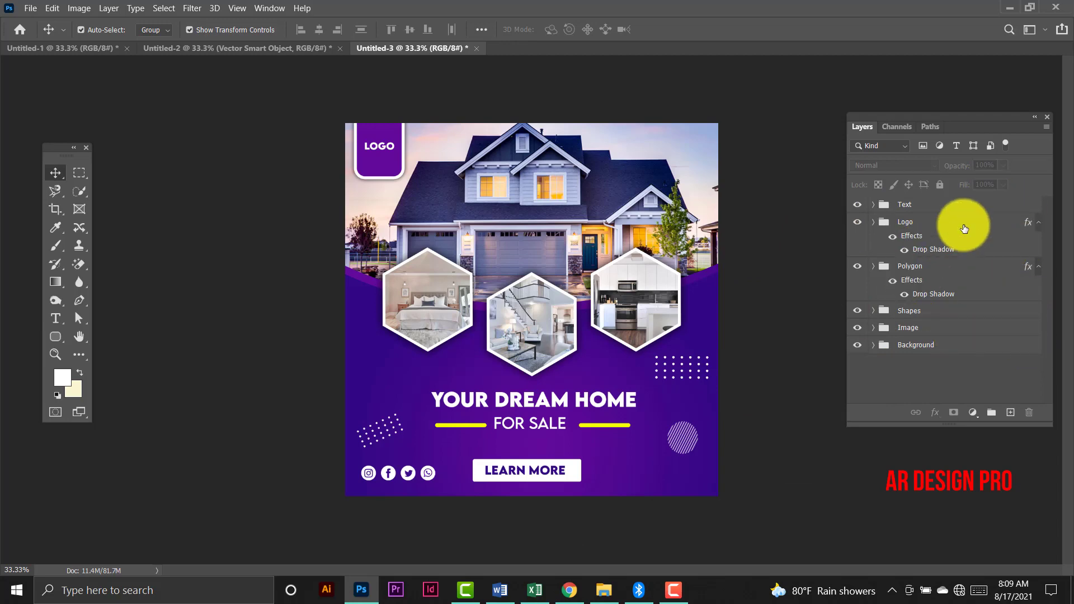
# Start a new document with width 1920 and height 1080 px at 72 ppi.
pyautogui.click(28, 10)
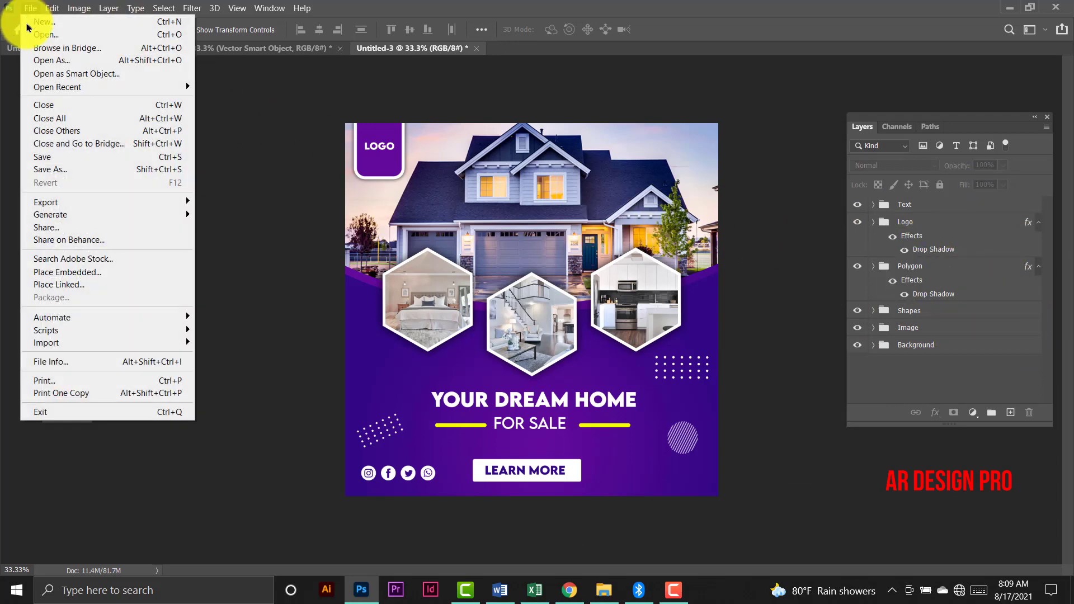
pyautogui.click(45, 22)
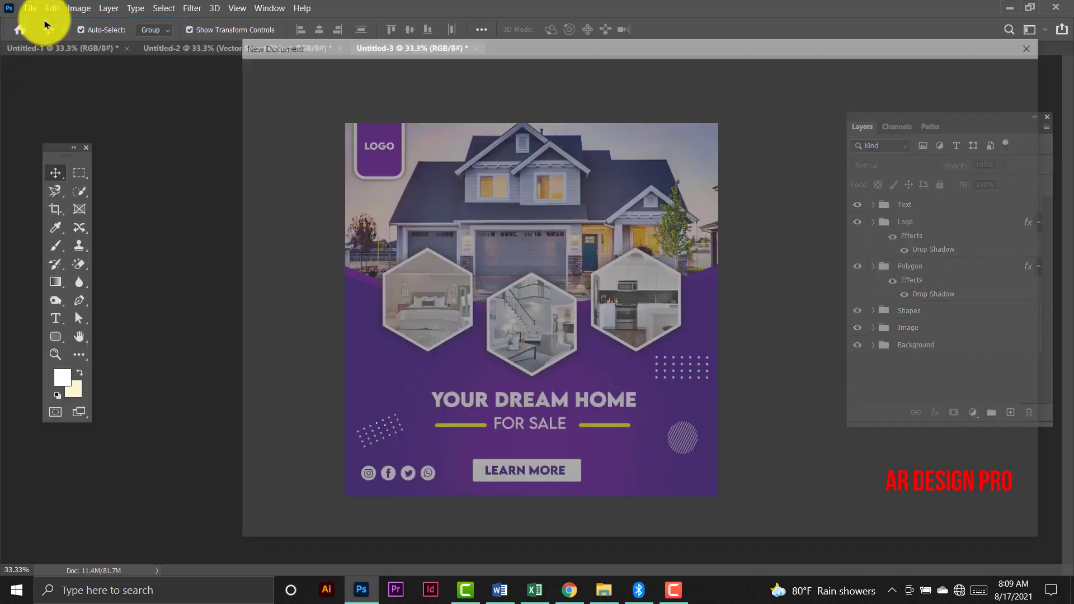
pyautogui.moveTo(882, 173); pyautogui.dragTo(848, 173)
pyautogui.write('1920')
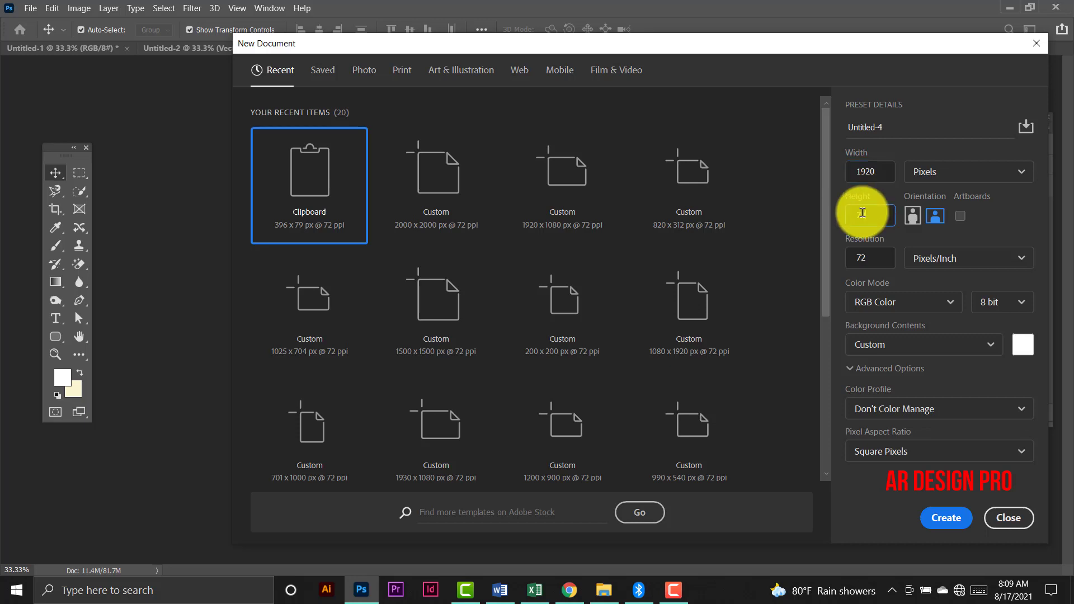
pyautogui.moveTo(863, 212); pyautogui.dragTo(822, 222)
pyautogui.write('1080')
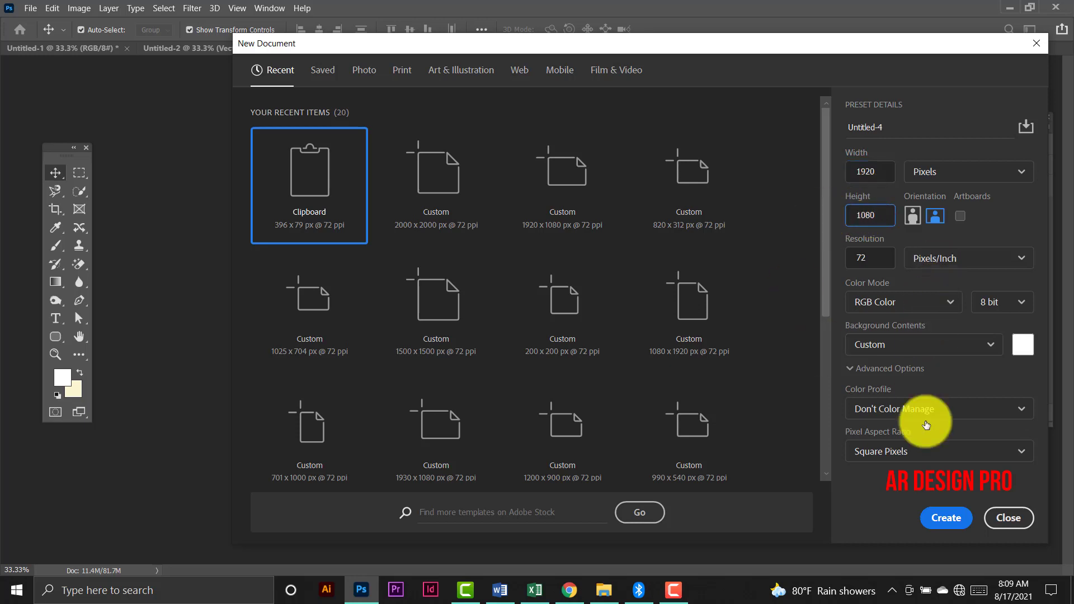
# Create the 1920 × 1080 document and draw a wide rectangle band across its middle.
pyautogui.click(951, 515)
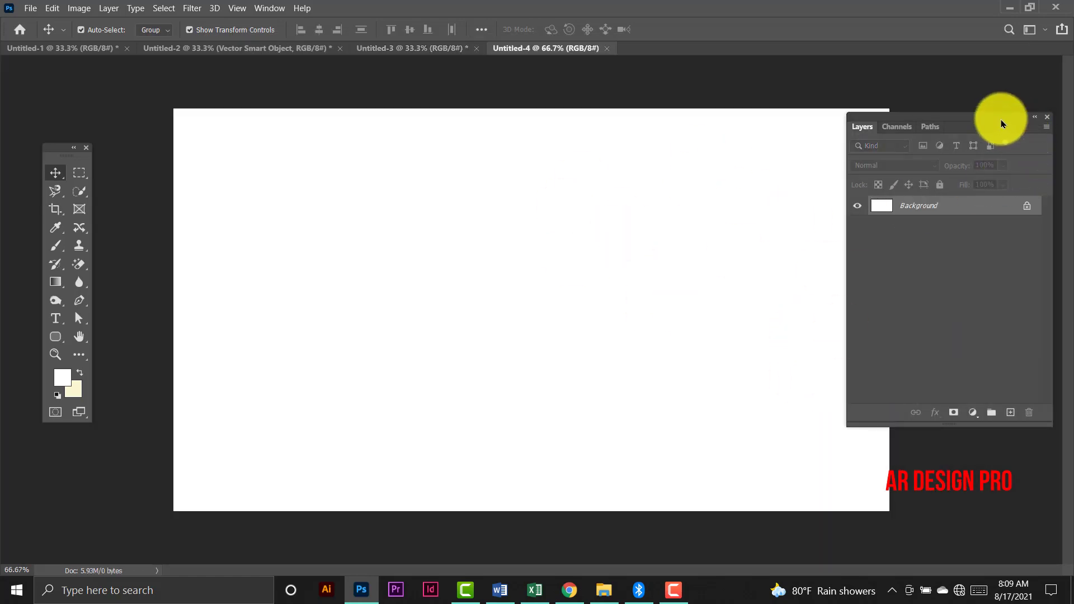
pyautogui.moveTo(1002, 115); pyautogui.dragTo(1023, 114)
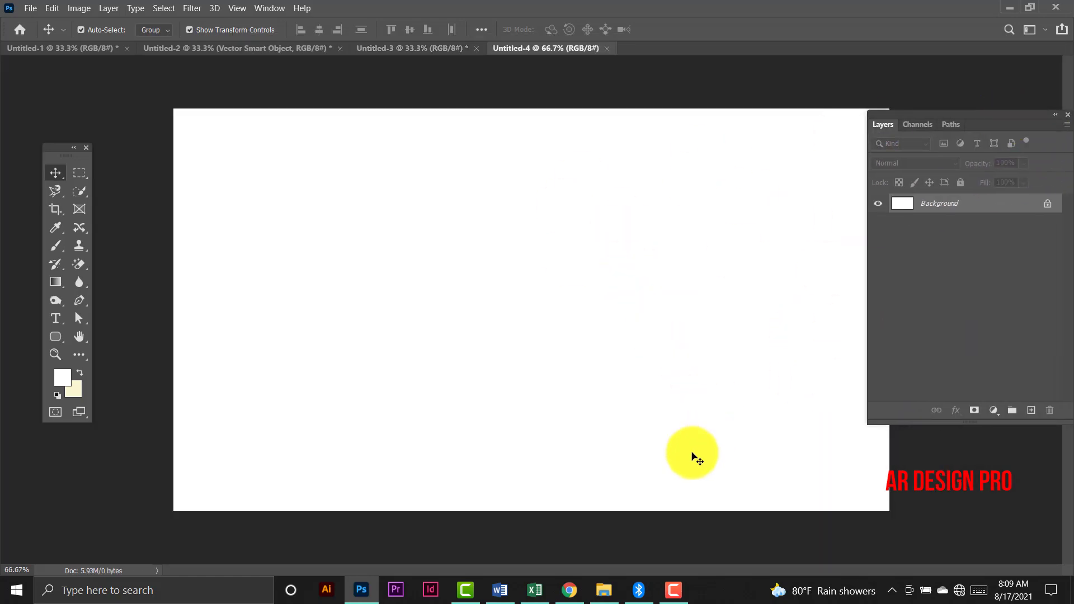
pyautogui.hotkey('ctrl', '-')
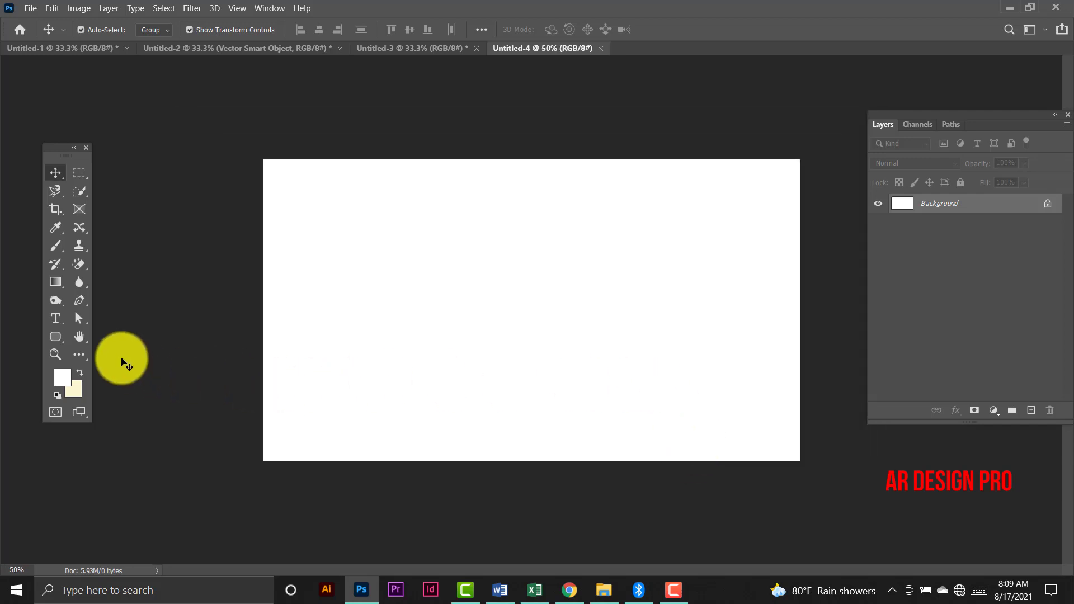
pyautogui.click(54, 342)
pyautogui.click(124, 339)
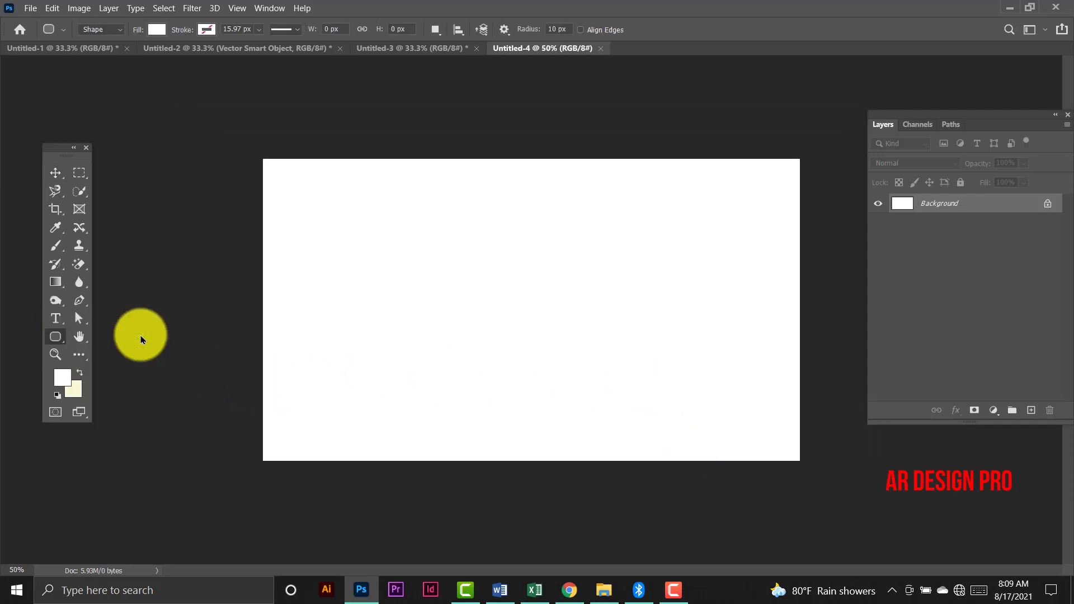
pyautogui.moveTo(232, 257)
pyautogui.mouseDown()
pyautogui.moveTo(834, 369)
pyautogui.moveTo(833, 379)
pyautogui.mouseUp()
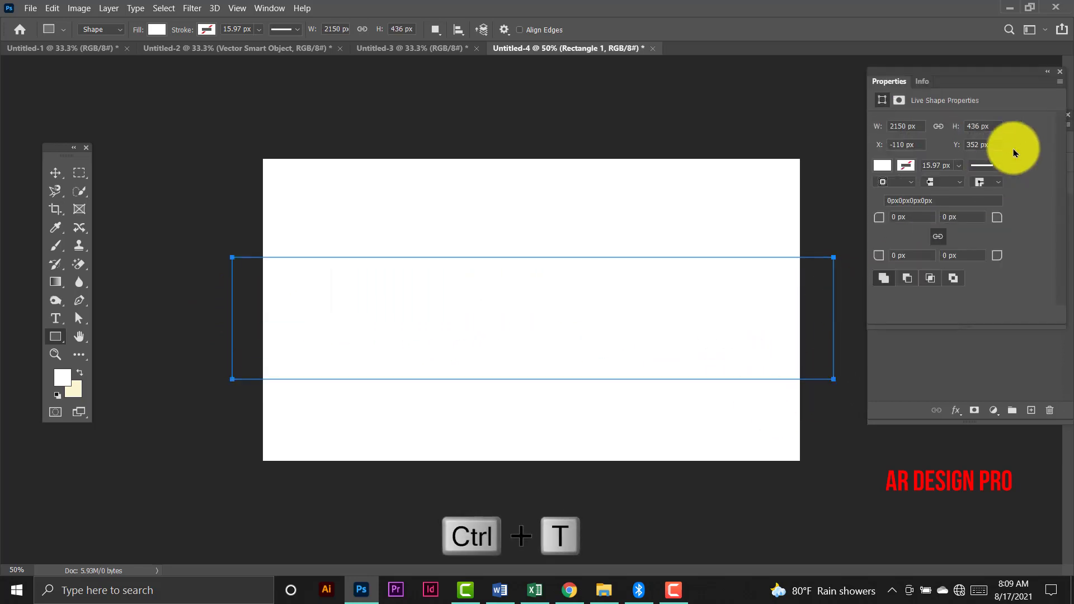
pyautogui.click(1062, 73)
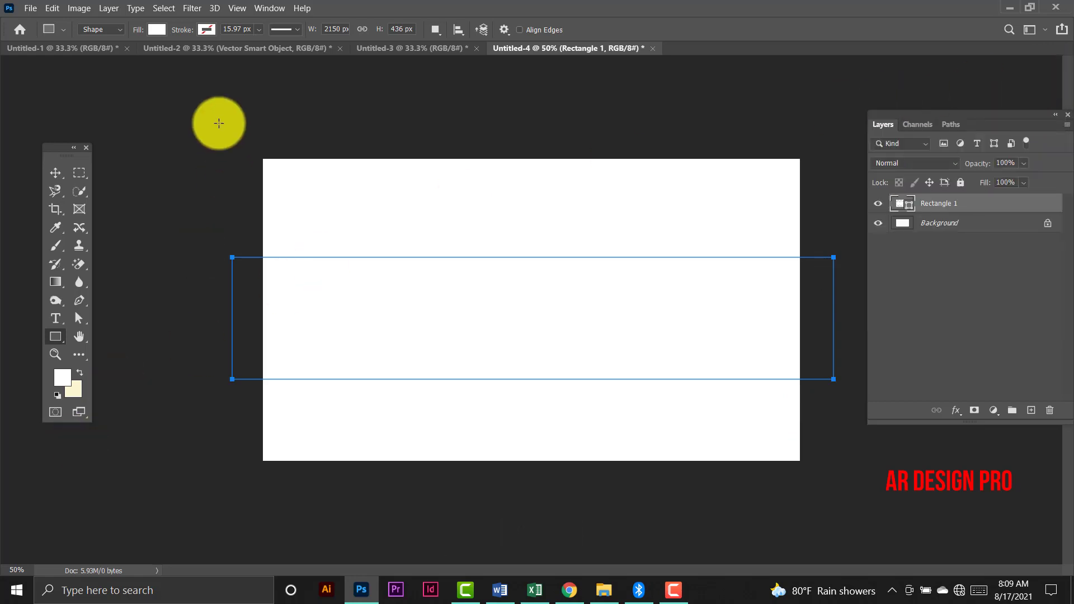
# Stretch the Rectangle 1 band to the canvas's full width and centre it vertically.
pyautogui.click(158, 30)
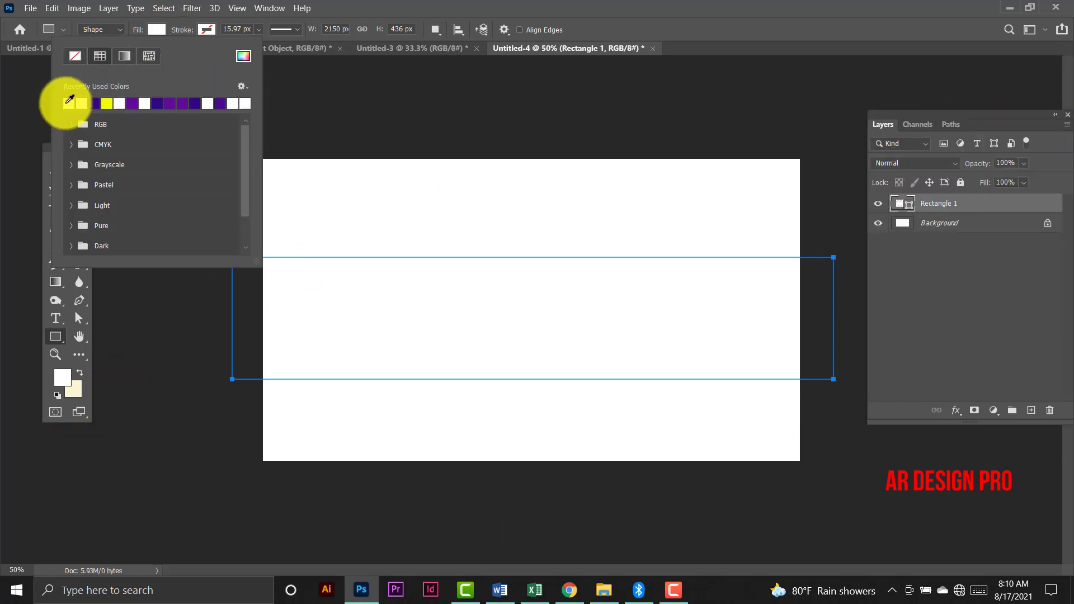
pyautogui.press('Escape')
pyautogui.press('v')
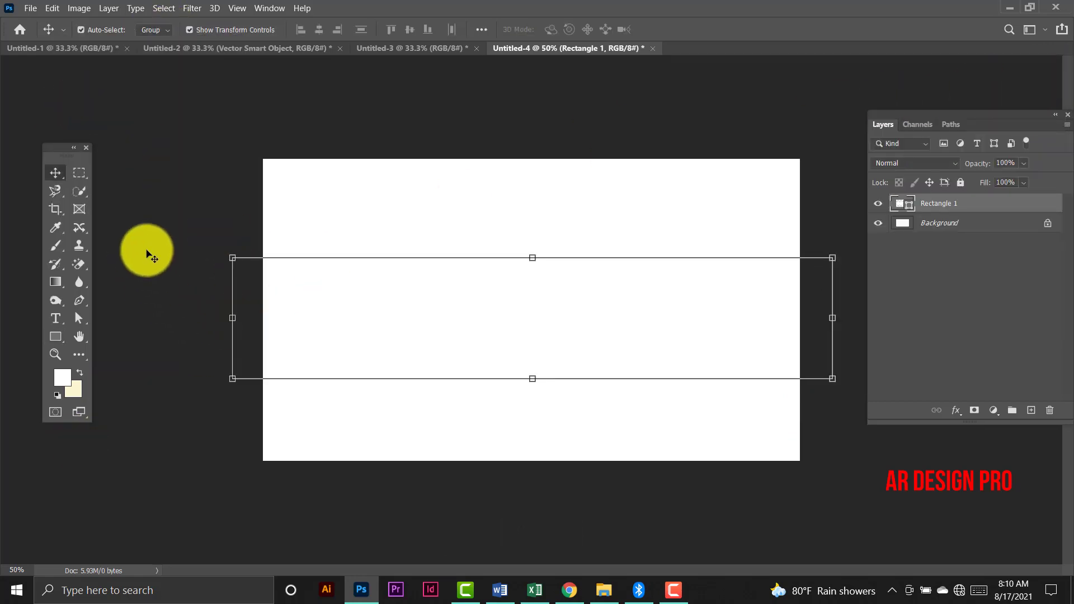
pyautogui.moveTo(228, 317); pyautogui.dragTo(263, 317)
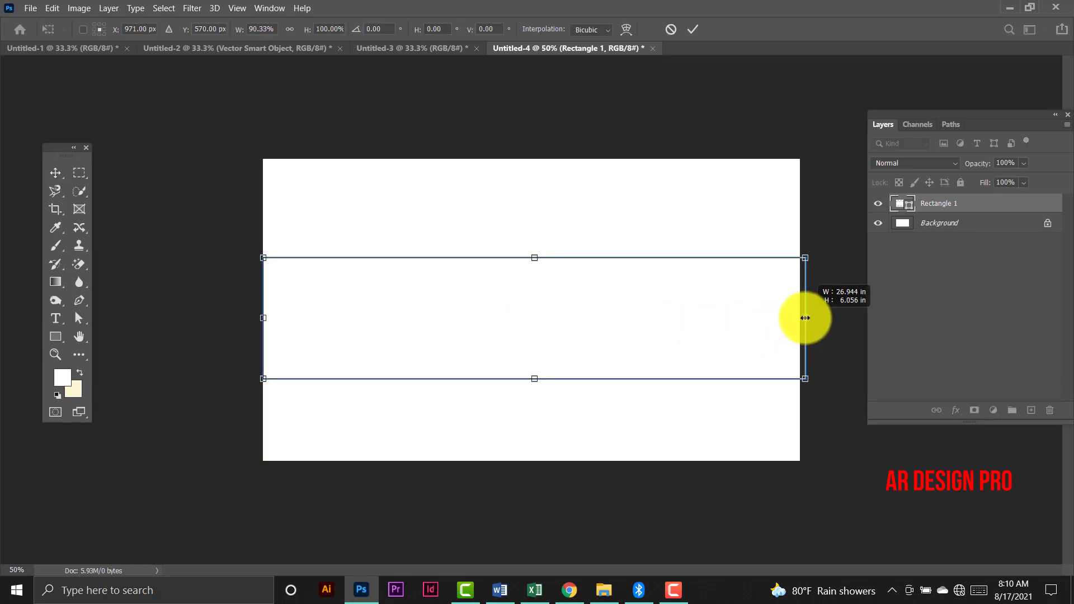
pyautogui.moveTo(835, 318); pyautogui.dragTo(799, 318)
pyautogui.moveTo(664, 314)
pyautogui.mouseDown()
pyautogui.moveTo(651, 301)
pyautogui.moveTo(653, 320)
pyautogui.moveTo(653, 304)
pyautogui.mouseUp()
pyautogui.press('Return')
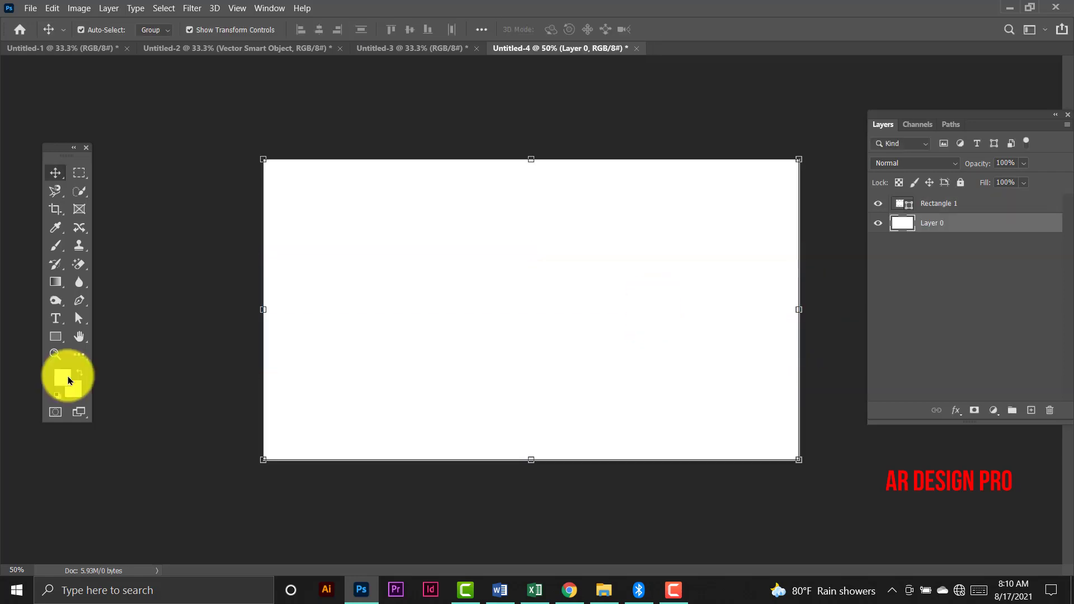
# Confirm white as the band colour and clear the layer selection.
pyautogui.click(62, 378)
pyautogui.click(407, 191)
pyautogui.press('v')
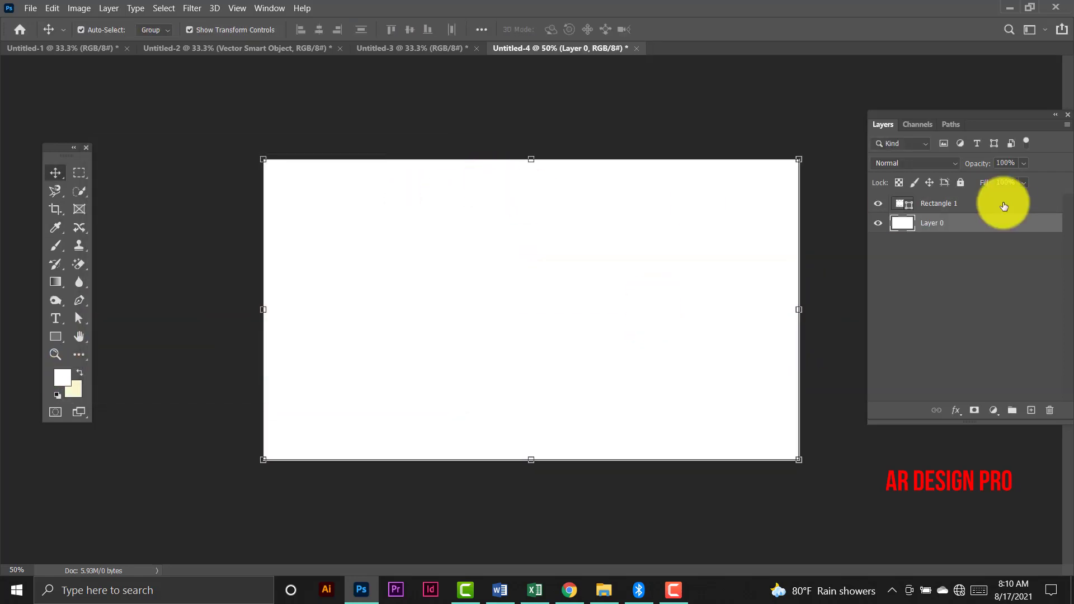
pyautogui.click(941, 205)
pyautogui.click(723, 111)
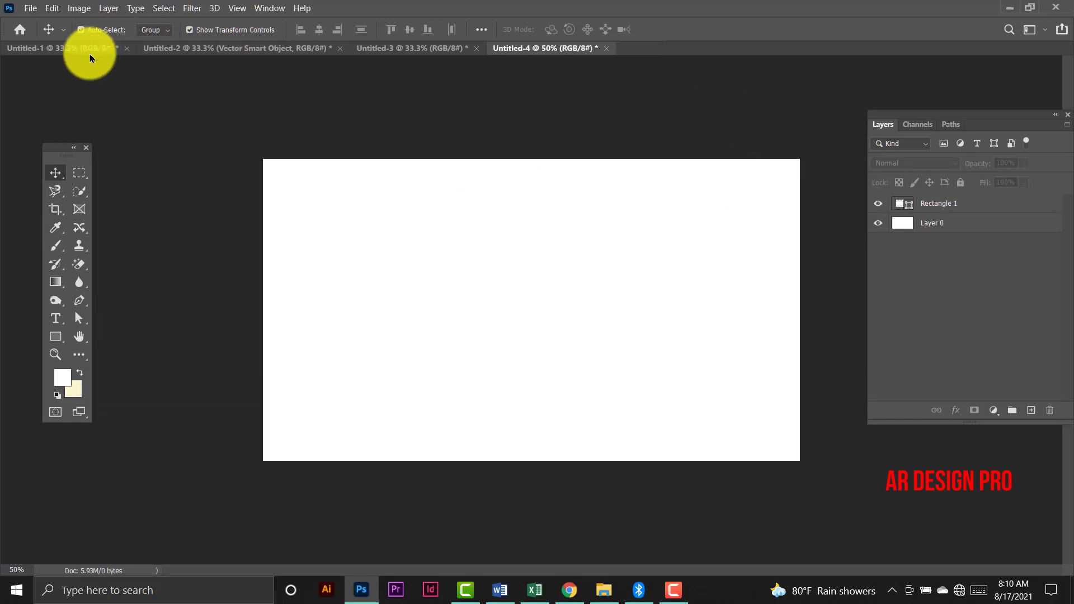
# Copy the entire real-estate flyer in Untitled-3 as a merged copy.
pyautogui.click(445, 49)
pyautogui.hotkey('ctrl', 'a')
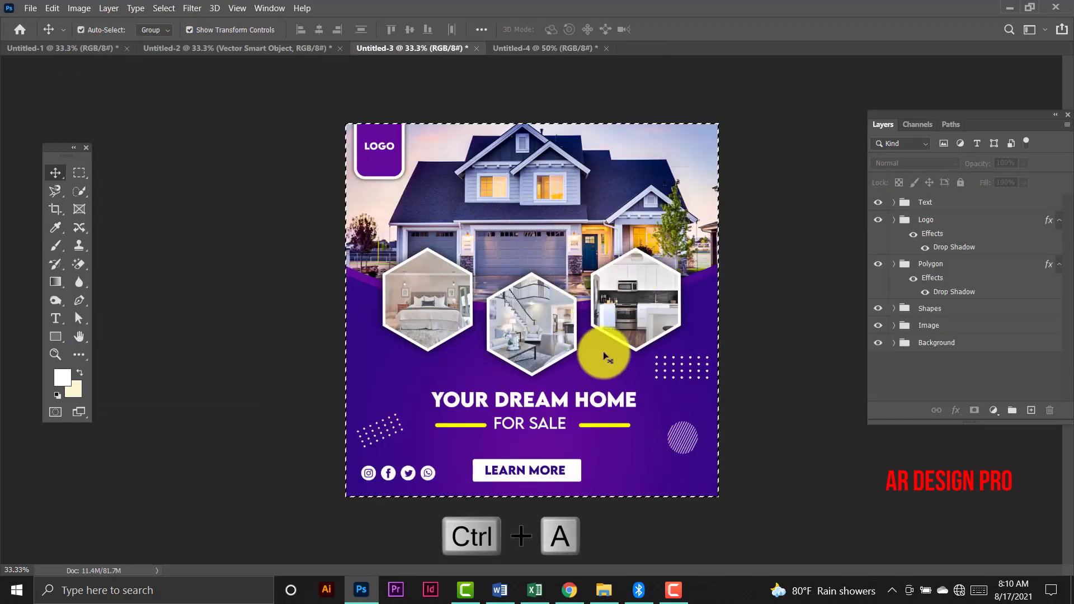
pyautogui.hotkey('ctrl', 'shift', 'c')
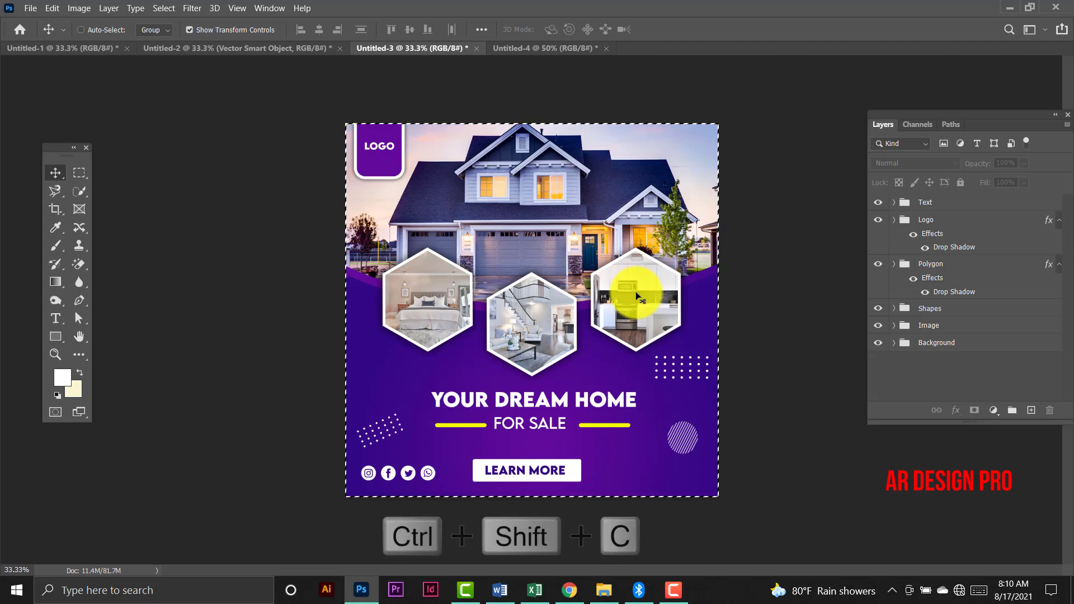
pyautogui.press('c')
# Paste the flyer into Untitled-4, scale it to 46.85% and centre it above the white band.
pyautogui.click(582, 52)
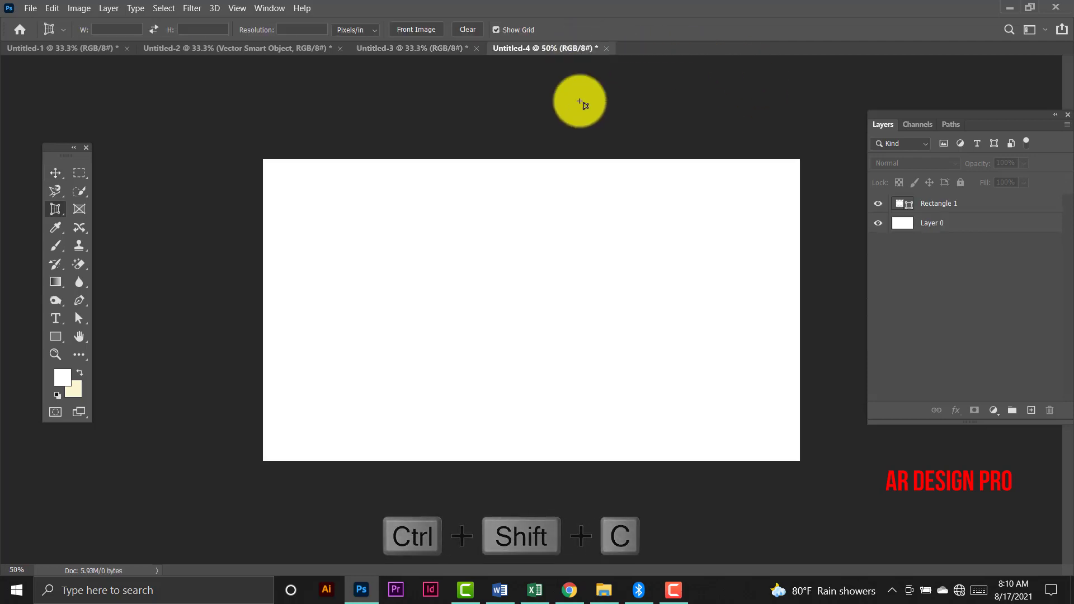
pyautogui.hotkey('ctrl', 'v')
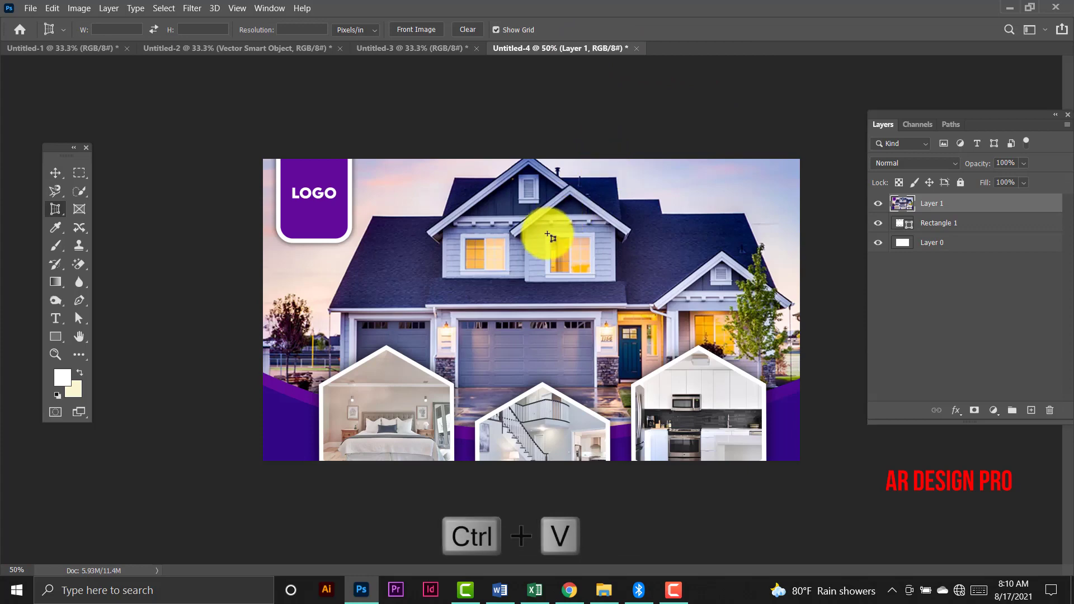
pyautogui.hotkey('ctrl', 't')
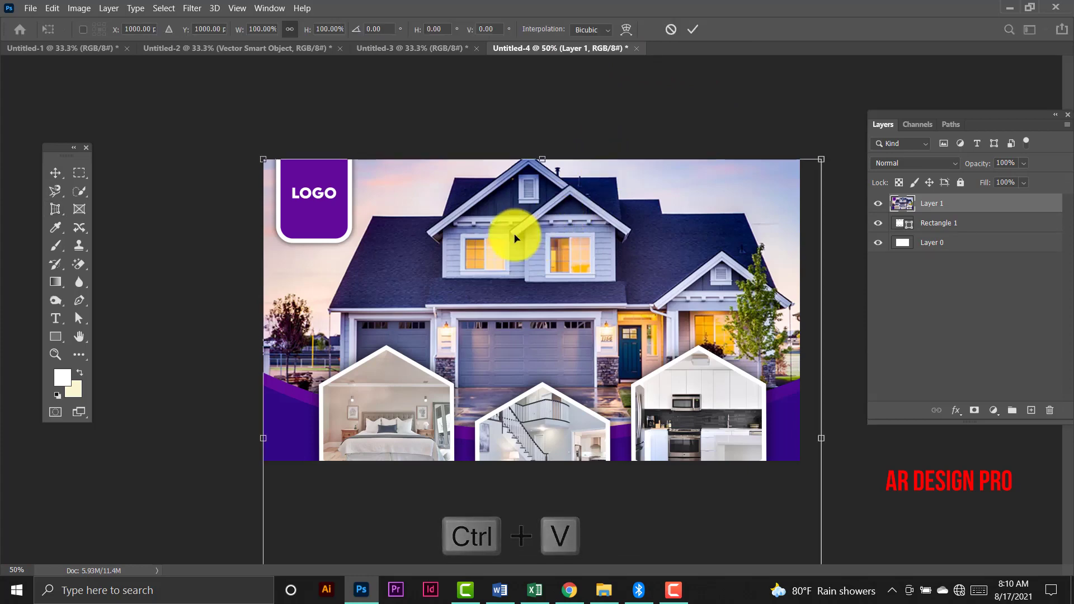
pyautogui.moveTo(269, 158)
pyautogui.mouseDown()
pyautogui.moveTo(576, 435)
pyautogui.moveTo(527, 250)
pyautogui.mouseUp()
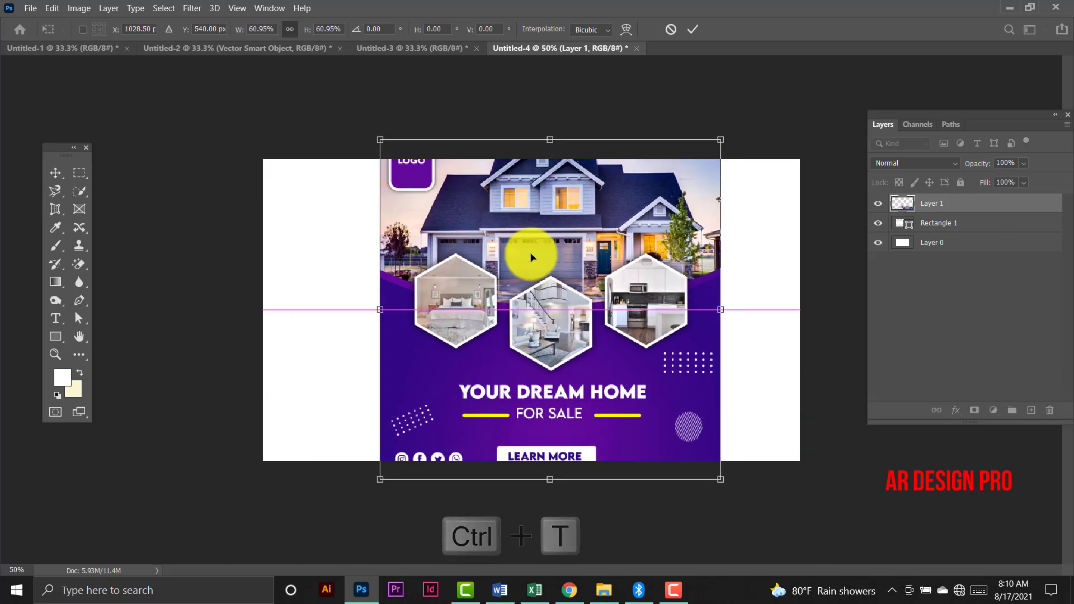
pyautogui.moveTo(723, 479); pyautogui.dragTo(644, 404)
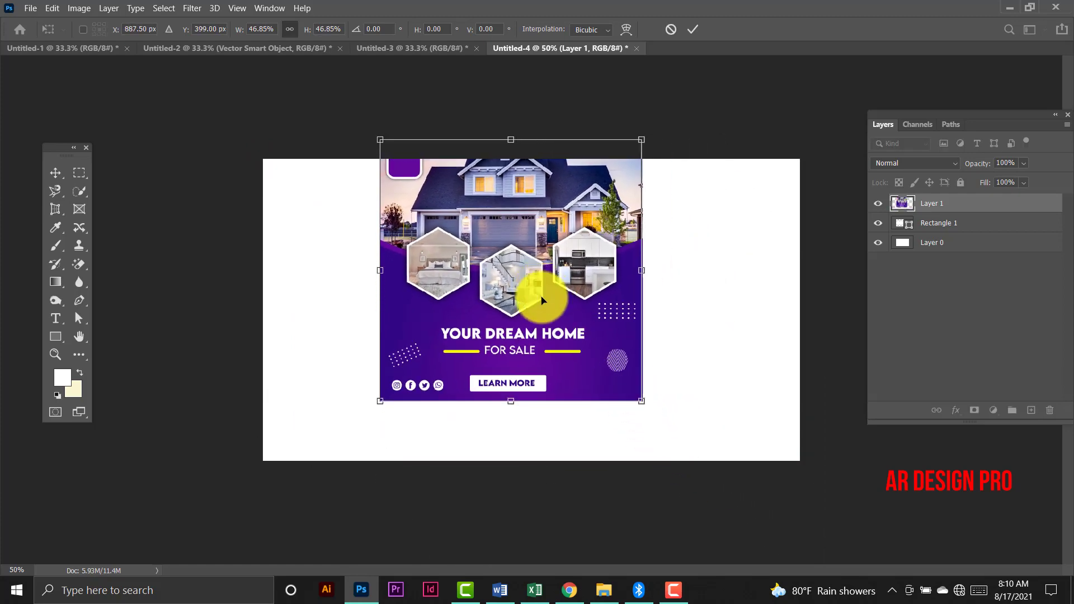
pyautogui.moveTo(540, 293); pyautogui.dragTo(559, 331)
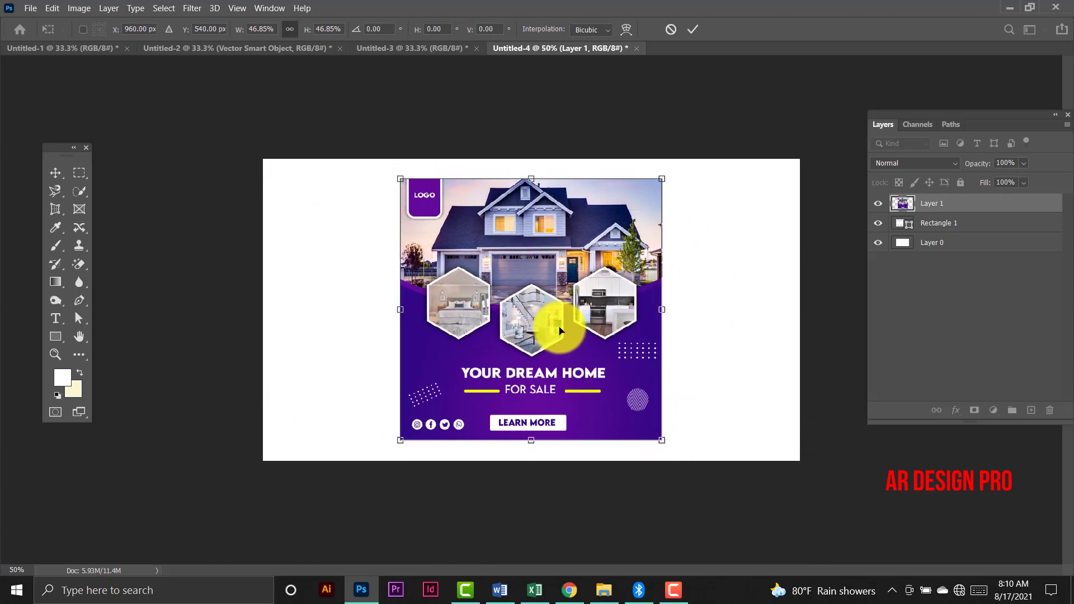
pyautogui.press('Return')
# Sample the flyer's purple #500992 with the Eyedropper and fill Layer 0 with it.
pyautogui.press('c')
pyautogui.click(959, 244)
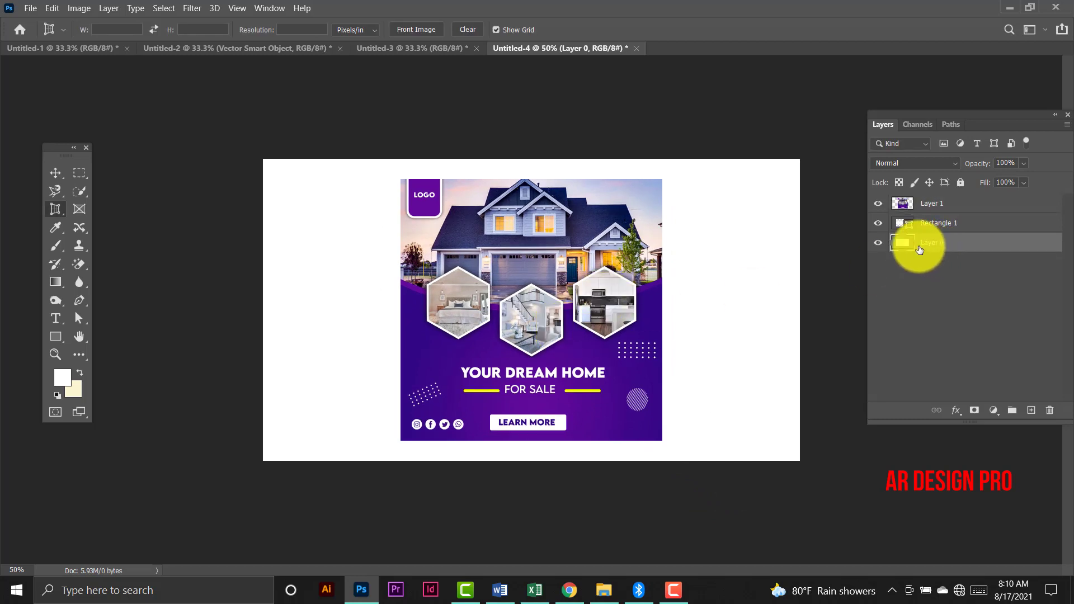
pyautogui.press('i')
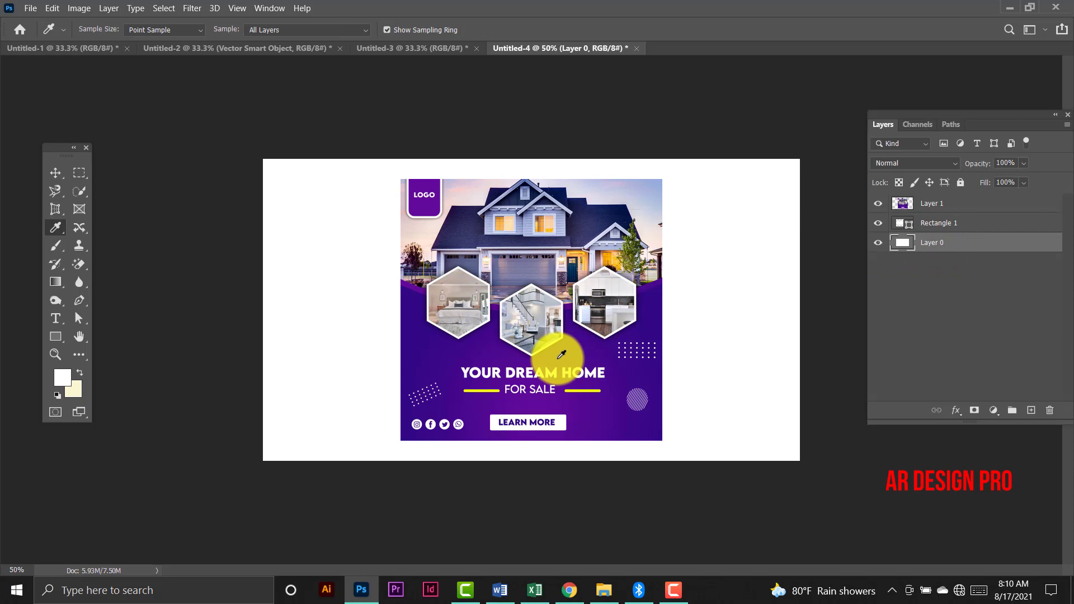
pyautogui.rightClick(58, 234)
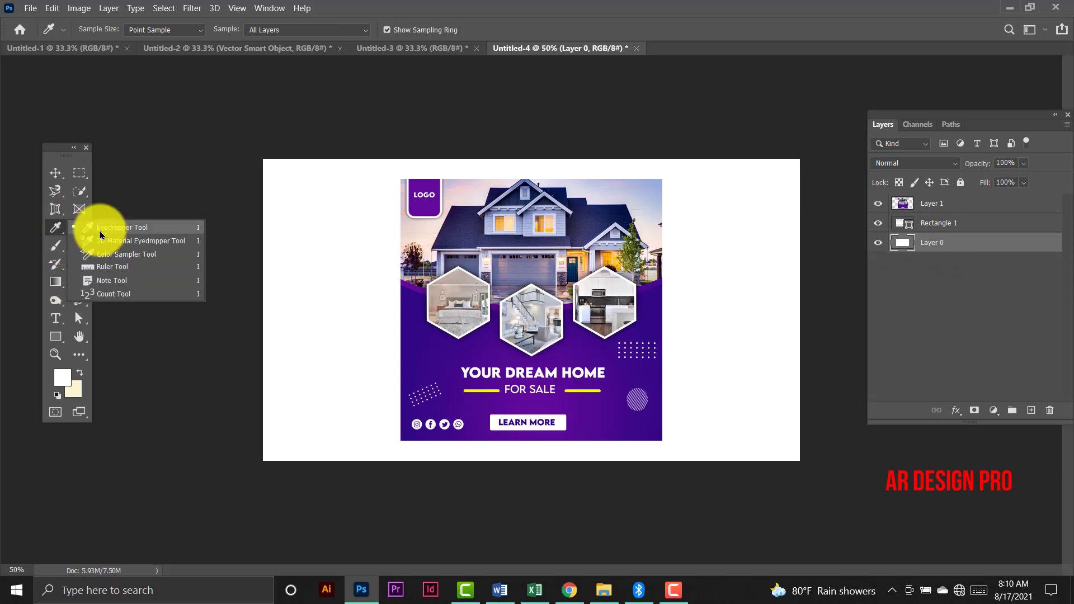
pyautogui.click(112, 234)
pyautogui.click(565, 351)
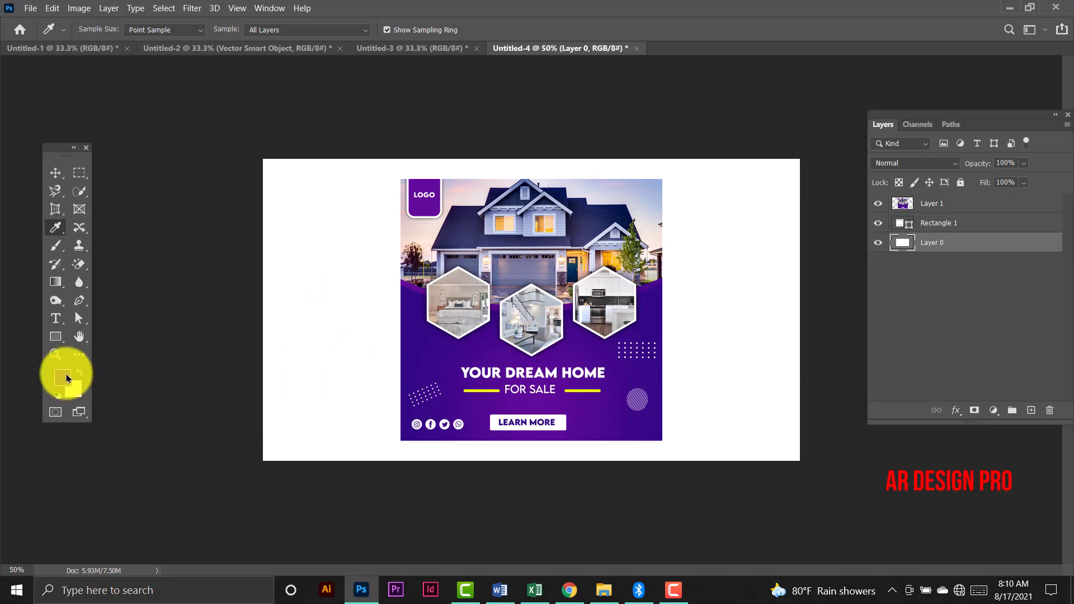
pyautogui.click(63, 378)
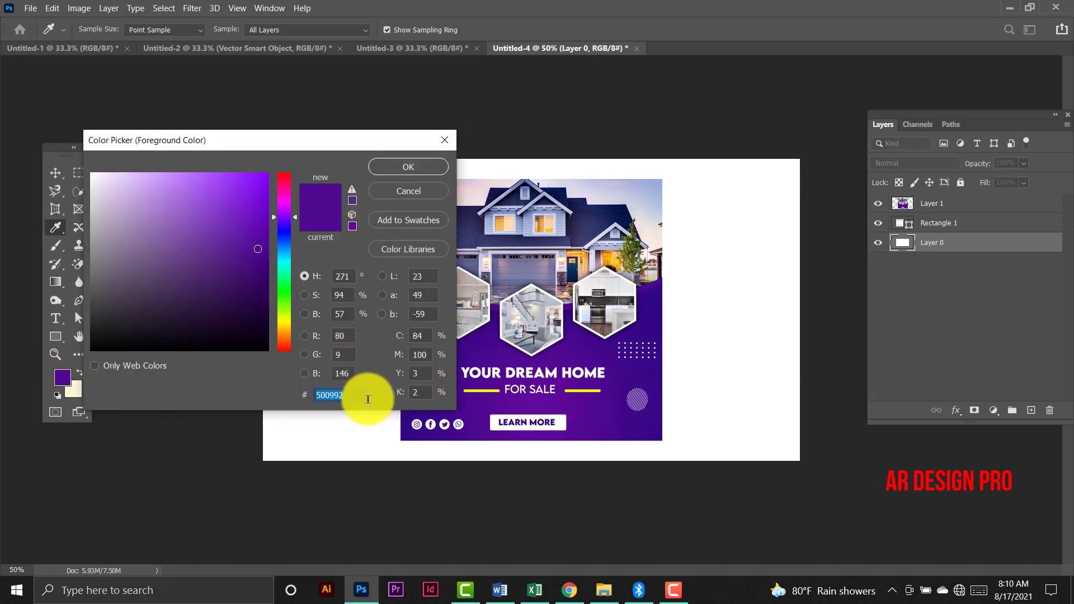
pyautogui.click(408, 168)
pyautogui.hotkey('alt', 'BackSpace')
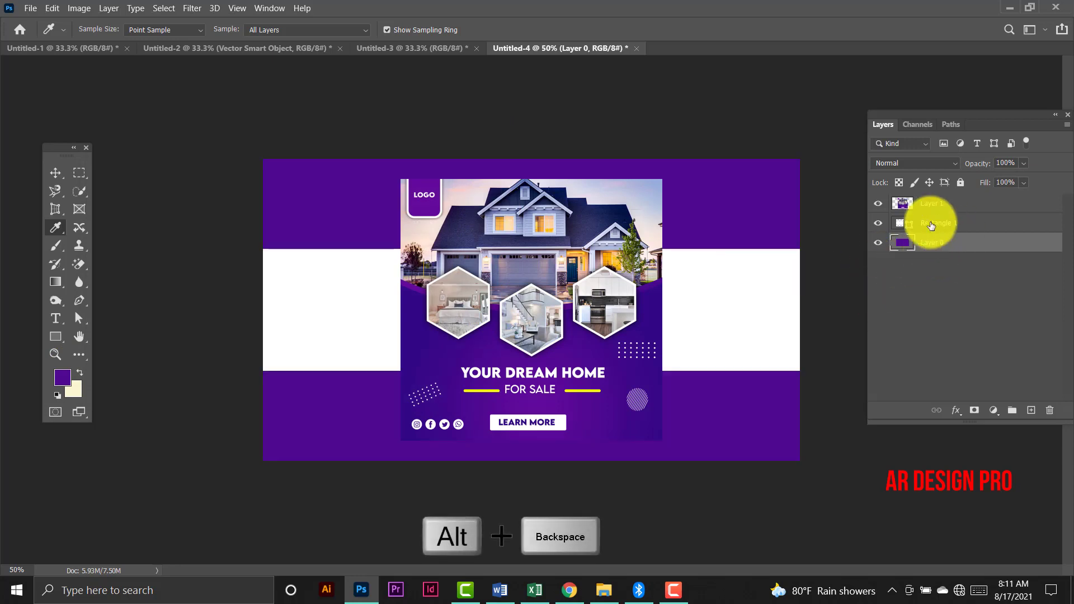
pyautogui.click(994, 212)
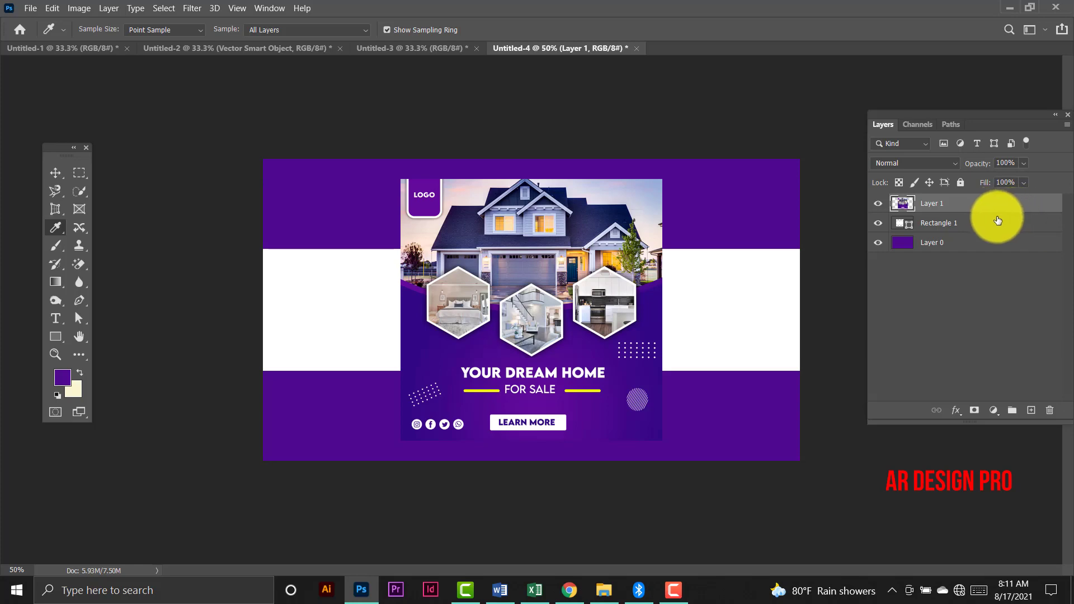
# Give Layer 1 a 72% Multiply drop shadow: distance 0 px, spread 8%, size 54 px.
pyautogui.doubleClick(1031, 211)
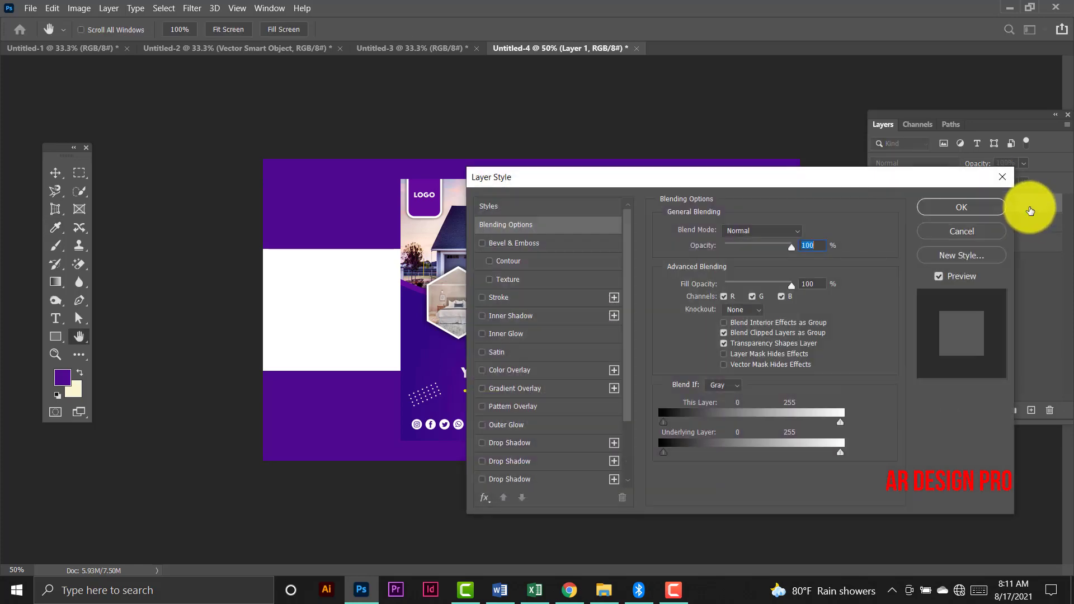
pyautogui.click(519, 445)
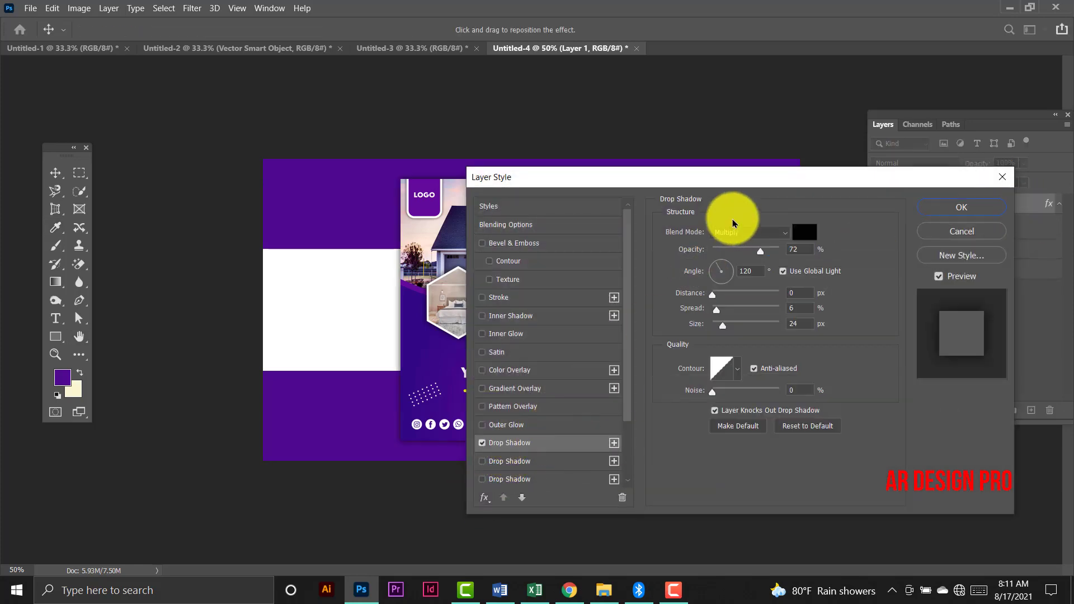
pyautogui.moveTo(732, 177); pyautogui.dragTo(953, 96)
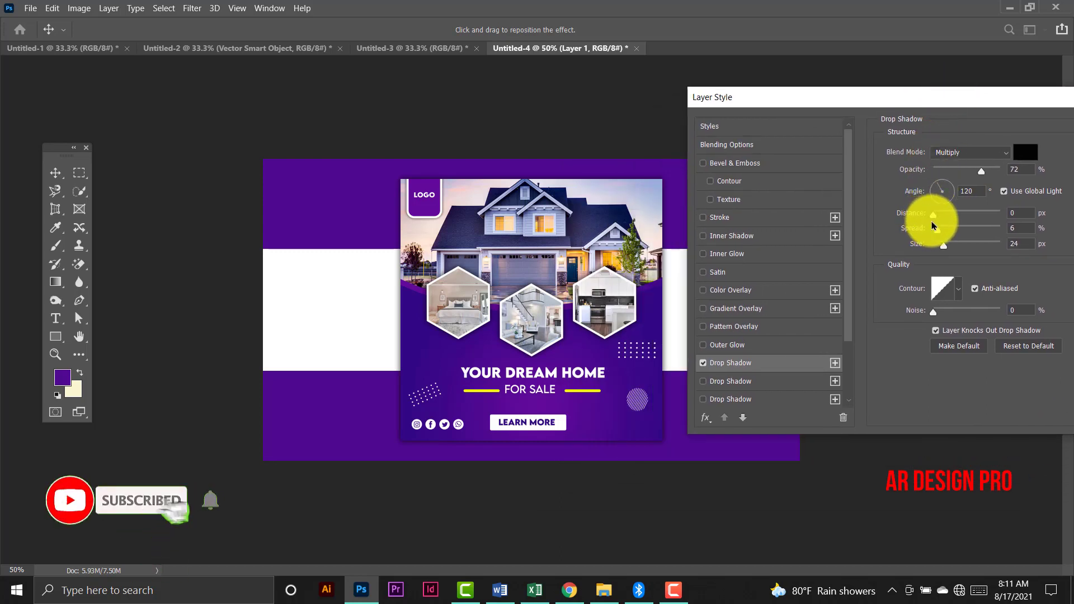
pyautogui.moveTo(940, 217); pyautogui.dragTo(944, 218)
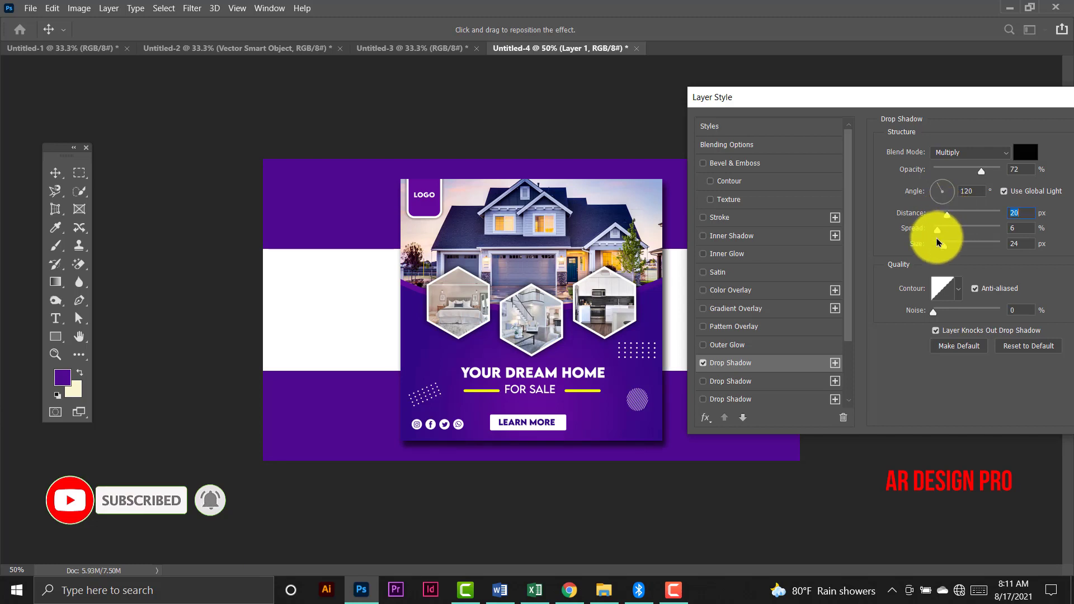
pyautogui.moveTo(930, 231); pyautogui.dragTo(944, 233)
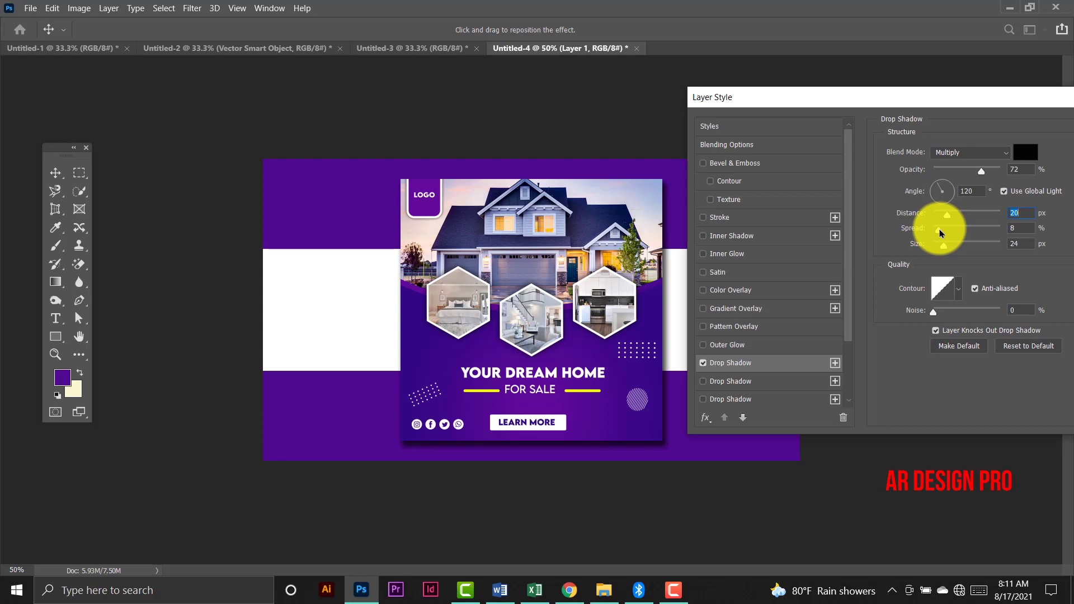
pyautogui.moveTo(946, 250)
pyautogui.mouseDown()
pyautogui.moveTo(958, 251)
pyautogui.moveTo(934, 218)
pyautogui.mouseUp()
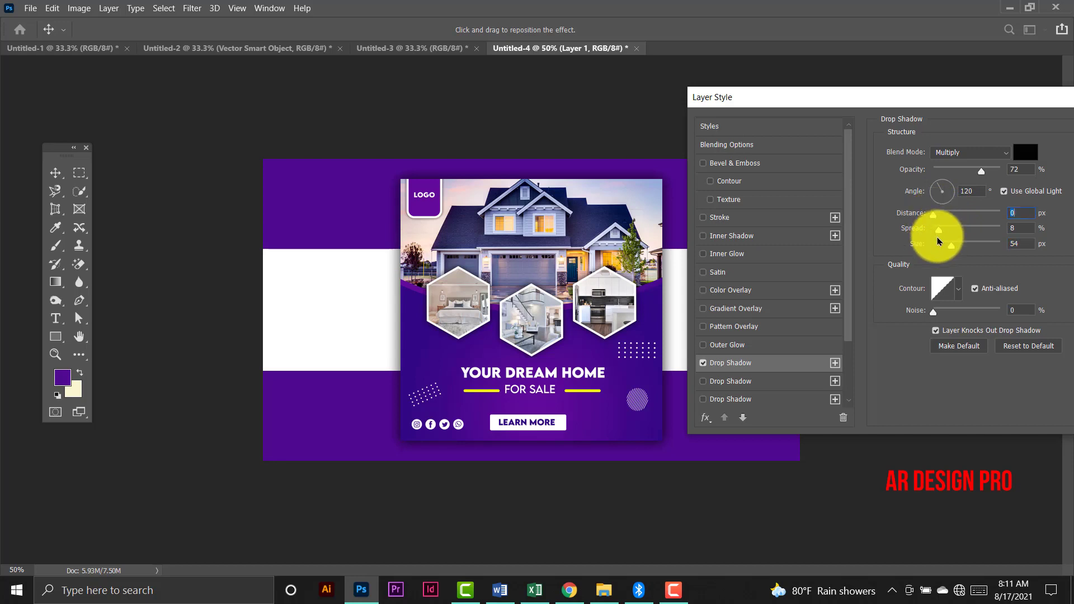
pyautogui.moveTo(978, 107); pyautogui.dragTo(742, 123)
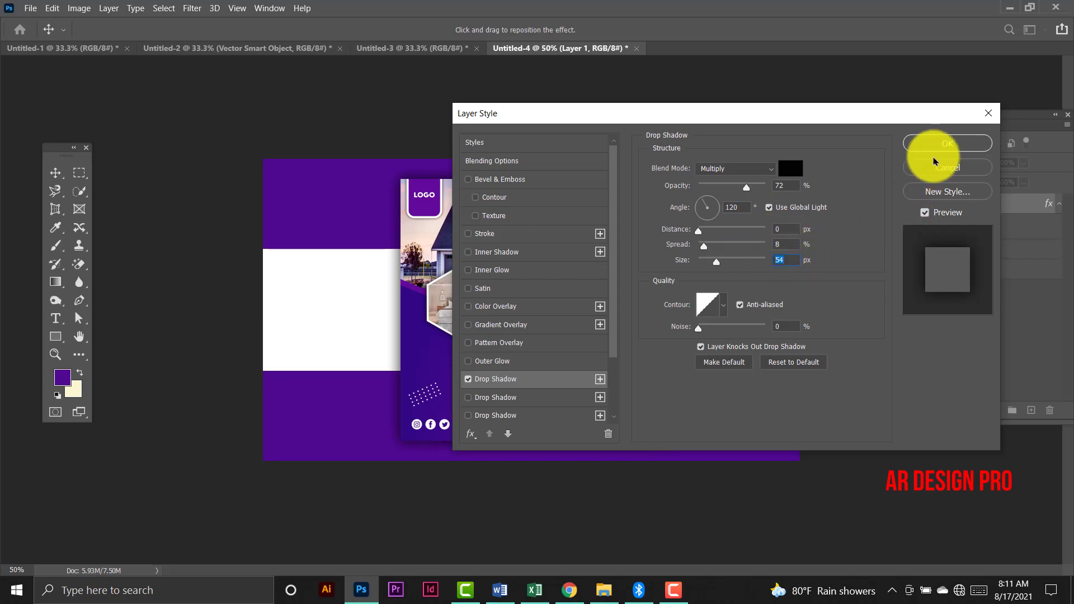
pyautogui.click(946, 144)
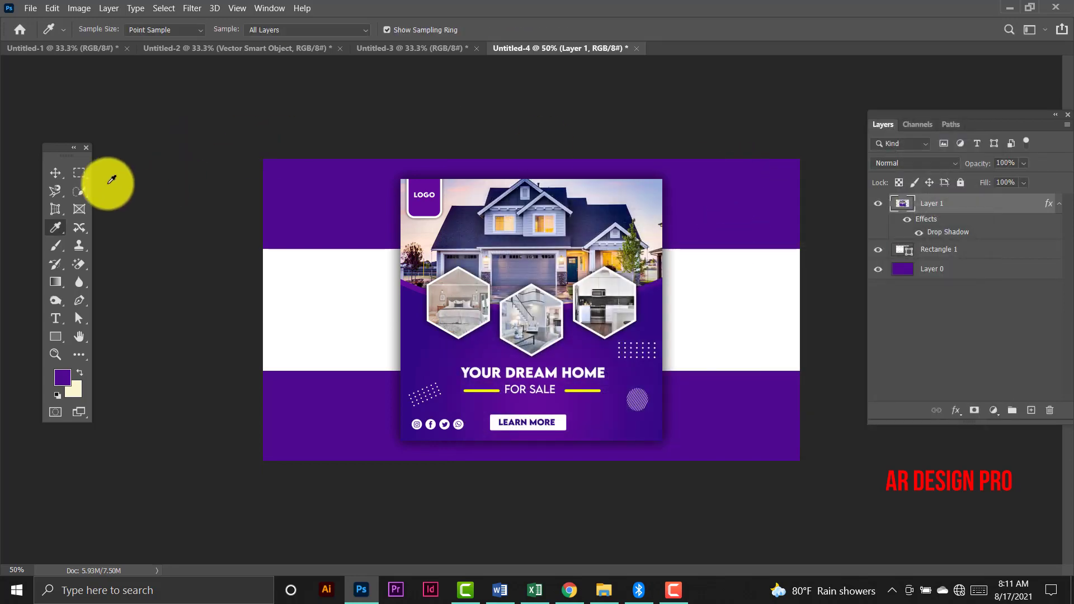
pyautogui.click(54, 173)
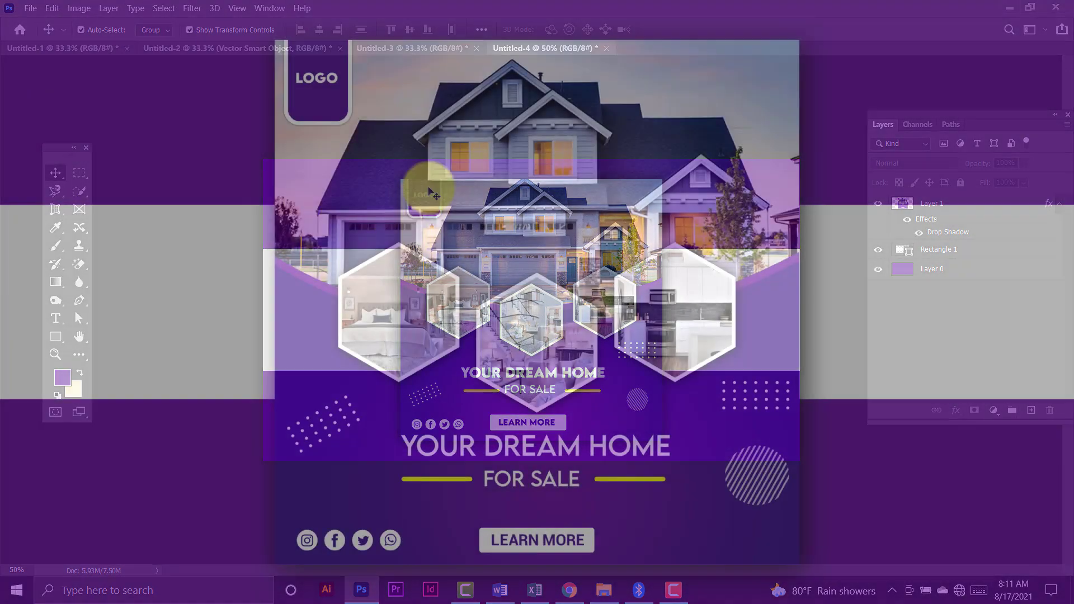